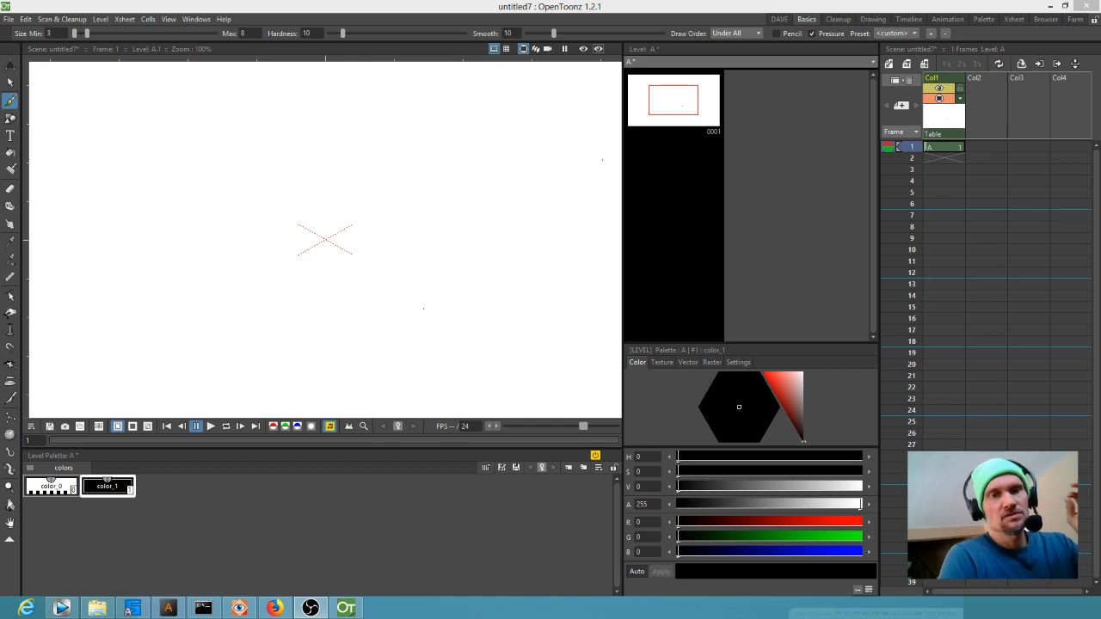
Apply the charcoal raster brush to the black style and sketch the head's circle, jaw and ears
click(712, 362)
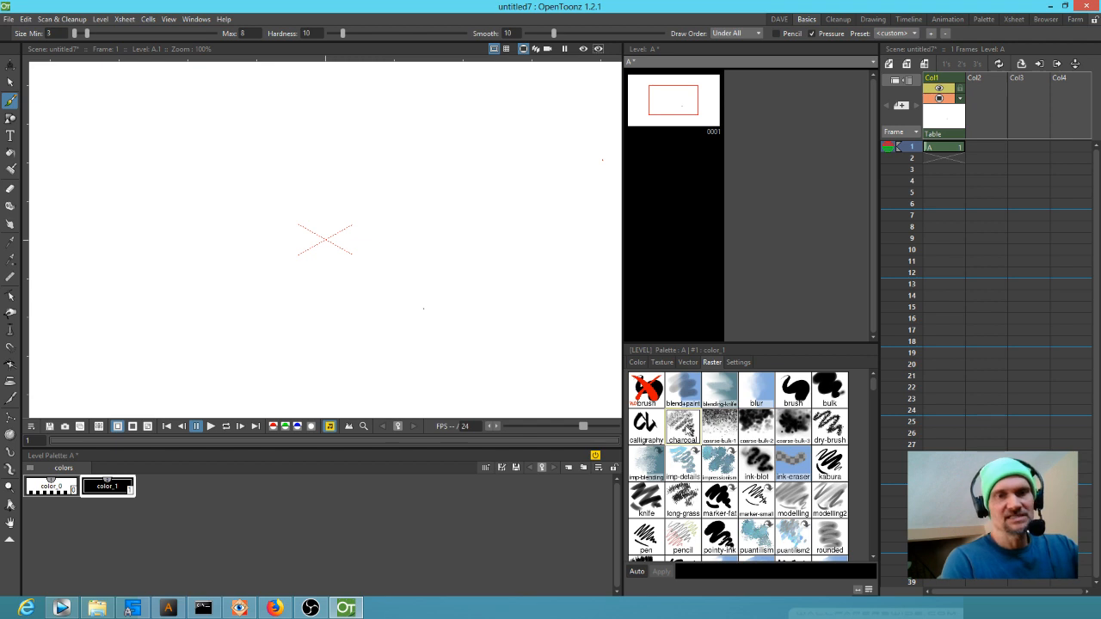
click(693, 424)
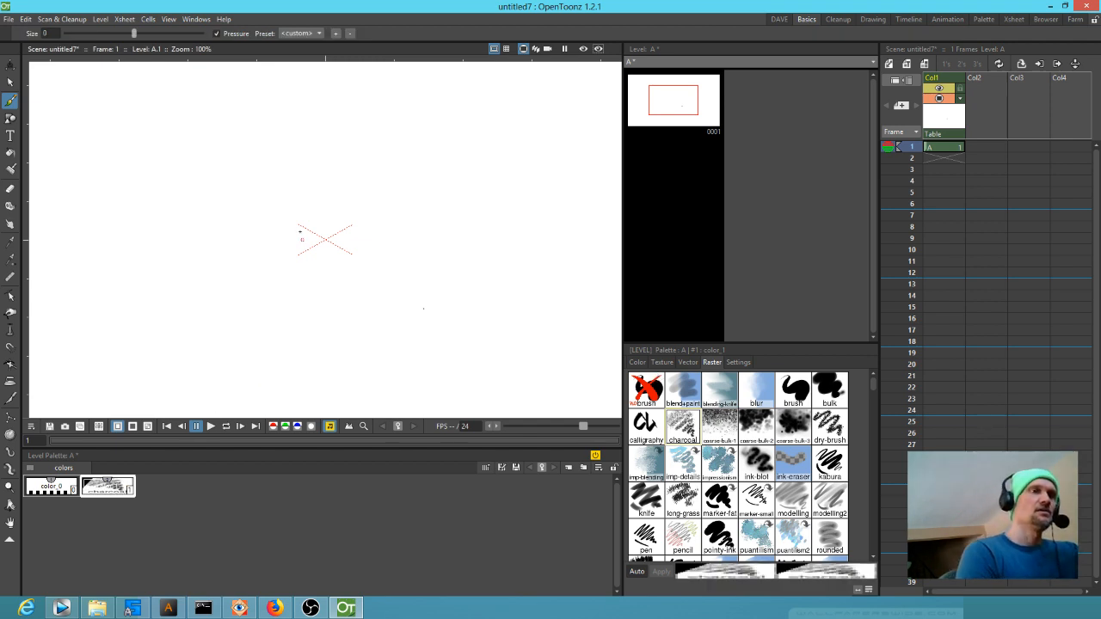
mouse_move(224, 220)
mouse_down()
mouse_move(367, 153)
mouse_move(196, 236)
mouse_move(349, 134)
mouse_move(188, 261)
mouse_move(339, 132)
mouse_move(224, 283)
mouse_move(296, 129)
mouse_move(193, 275)
mouse_move(196, 238)
mouse_move(217, 332)
mouse_move(197, 237)
mouse_move(258, 364)
mouse_move(314, 303)
mouse_move(345, 311)
mouse_move(367, 223)
mouse_move(368, 260)
mouse_move(335, 121)
mouse_move(364, 154)
mouse_move(207, 160)
mouse_move(228, 125)
mouse_move(356, 246)
mouse_move(363, 233)
mouse_move(358, 271)
mouse_up()
mouse_move(194, 248)
mouse_down()
mouse_move(182, 280)
mouse_move(168, 265)
mouse_move(370, 296)
mouse_move(350, 318)
mouse_move(211, 276)
mouse_move(210, 335)
mouse_move(223, 326)
mouse_move(247, 370)
mouse_move(302, 377)
mouse_move(353, 318)
mouse_move(379, 239)
mouse_up()
mouse_move(203, 274)
mouse_down()
mouse_move(246, 376)
mouse_move(305, 358)
mouse_move(350, 321)
mouse_move(377, 257)
mouse_move(357, 141)
mouse_move(321, 117)
mouse_move(245, 103)
mouse_up()
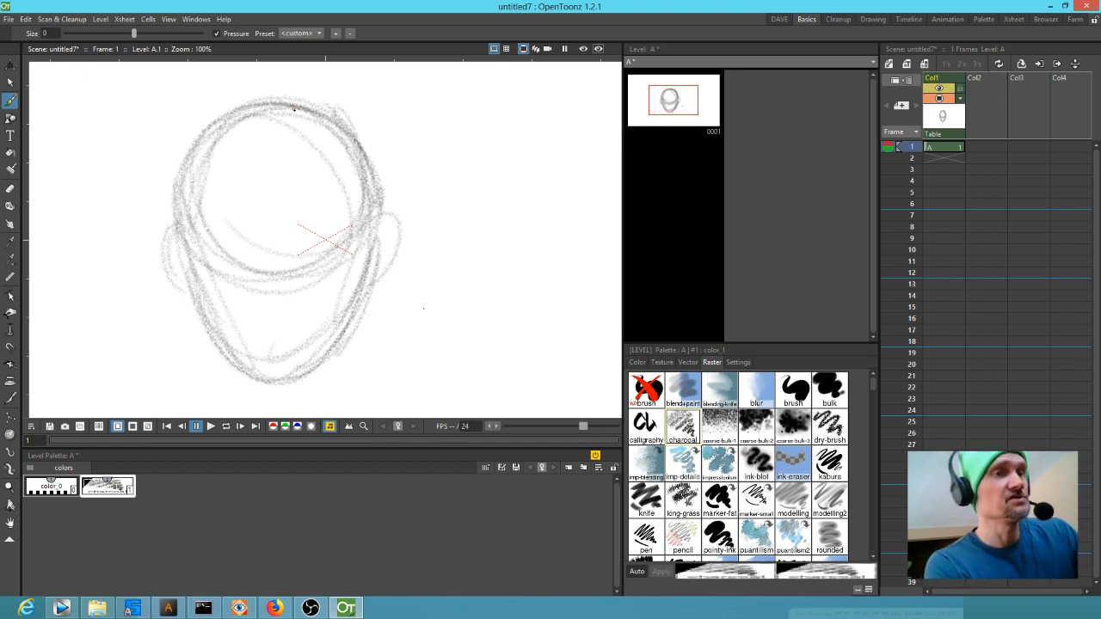
Sketch the rough spiky hair around the head and both angry eyes in charcoal
mouse_move(301, 90)
mouse_down()
mouse_move(239, 90)
mouse_move(152, 121)
mouse_move(109, 167)
mouse_move(183, 133)
mouse_move(102, 250)
mouse_move(162, 213)
mouse_move(201, 253)
mouse_move(273, 232)
mouse_move(308, 242)
mouse_move(374, 141)
mouse_move(372, 105)
mouse_move(402, 210)
mouse_move(368, 216)
mouse_up()
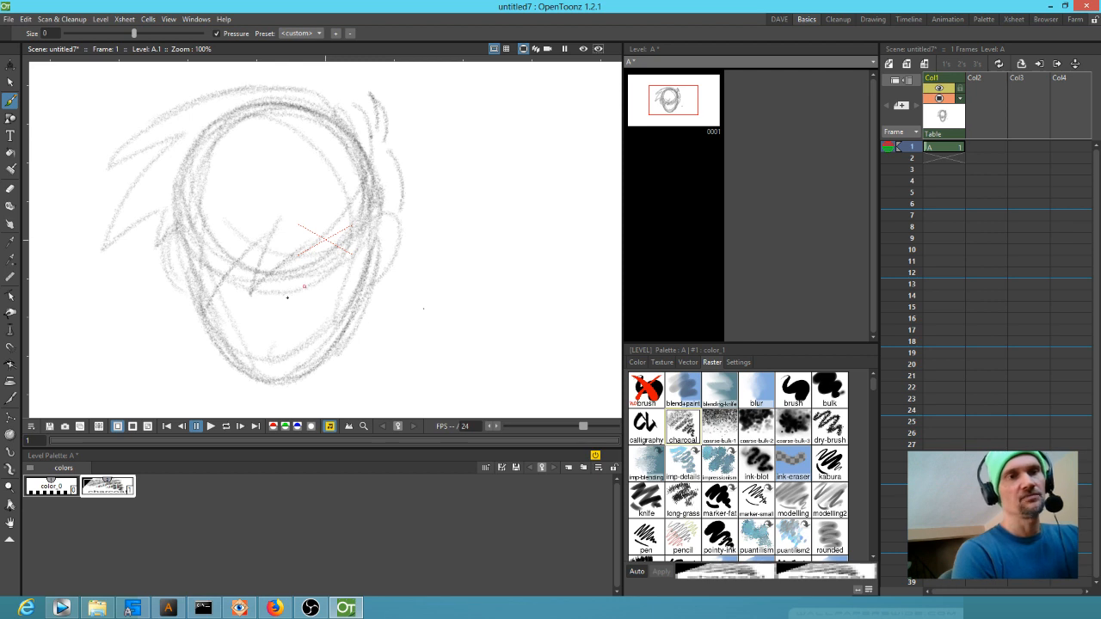
mouse_move(203, 262)
mouse_down()
mouse_move(244, 284)
mouse_move(208, 293)
mouse_up()
mouse_move(294, 279)
mouse_down()
mouse_move(351, 256)
mouse_move(292, 277)
mouse_move(349, 268)
mouse_move(296, 288)
mouse_move(308, 305)
mouse_move(333, 289)
mouse_move(297, 306)
mouse_move(289, 283)
mouse_move(341, 277)
mouse_move(288, 281)
mouse_move(331, 265)
mouse_up()
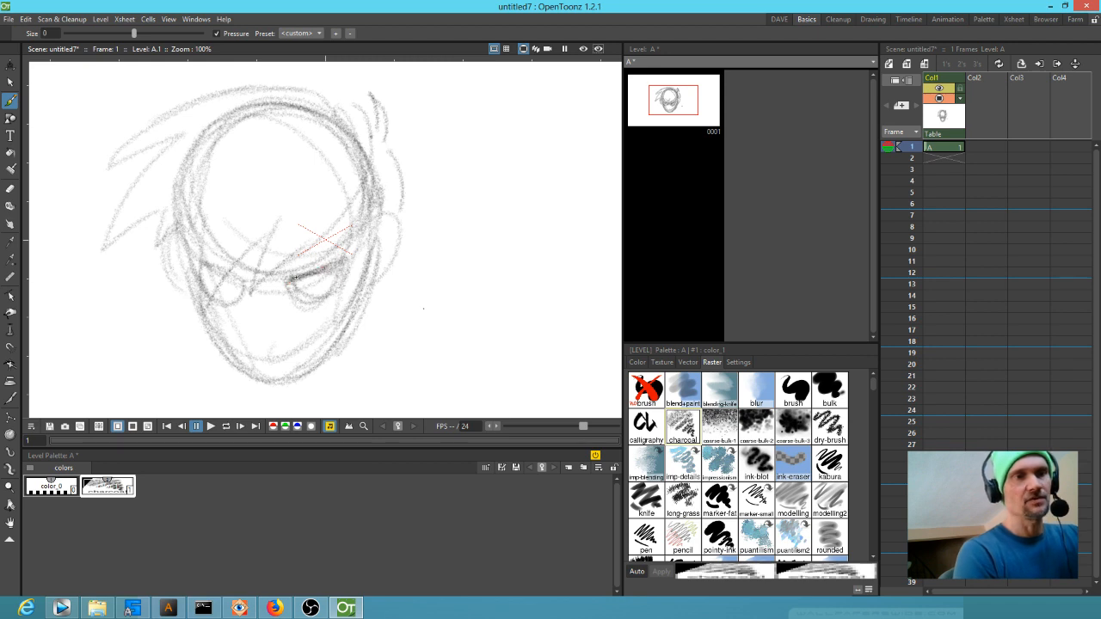
mouse_move(200, 262)
mouse_down()
mouse_move(239, 283)
mouse_move(194, 266)
mouse_move(226, 304)
mouse_move(339, 273)
mouse_up()
Sketch the nose and slanted mouth, and add a pupil to each eye
drag(258, 335, 247, 324)
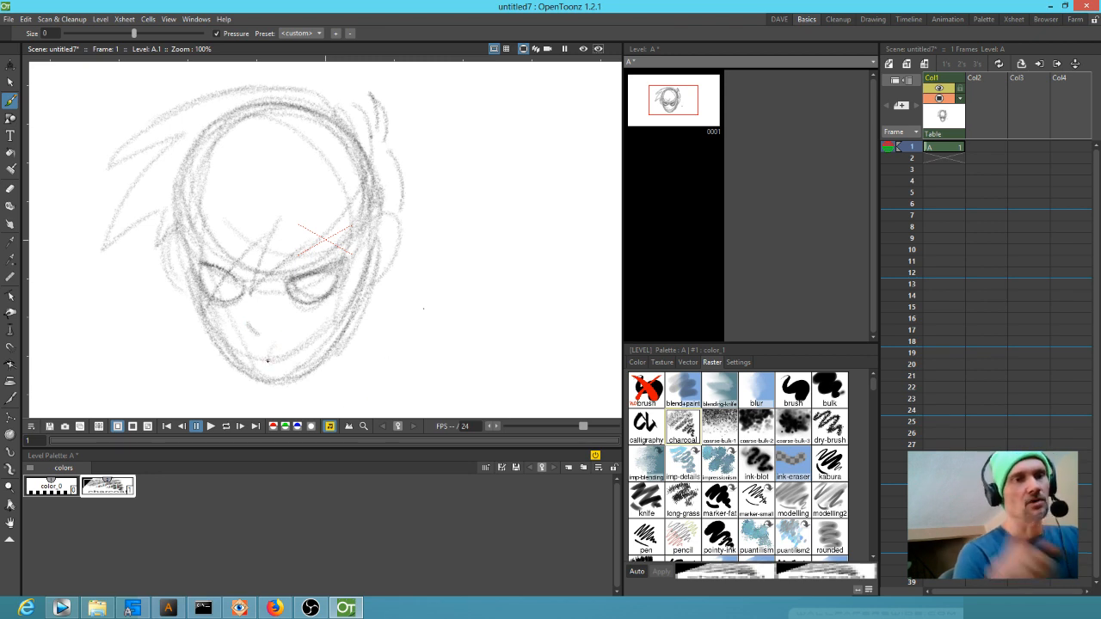
drag(263, 369, 309, 348)
drag(309, 348, 262, 368)
drag(249, 325, 259, 338)
drag(231, 281, 245, 295)
drag(325, 277, 330, 287)
Redraw the fringe, ear, outer hair and jaw with firmer charcoal lines, and add the eyebrows
mouse_move(199, 217)
mouse_down()
mouse_move(198, 316)
mouse_move(279, 230)
mouse_move(293, 225)
mouse_move(257, 258)
mouse_move(249, 300)
mouse_move(349, 217)
mouse_move(318, 256)
mouse_move(355, 231)
mouse_move(329, 318)
mouse_up()
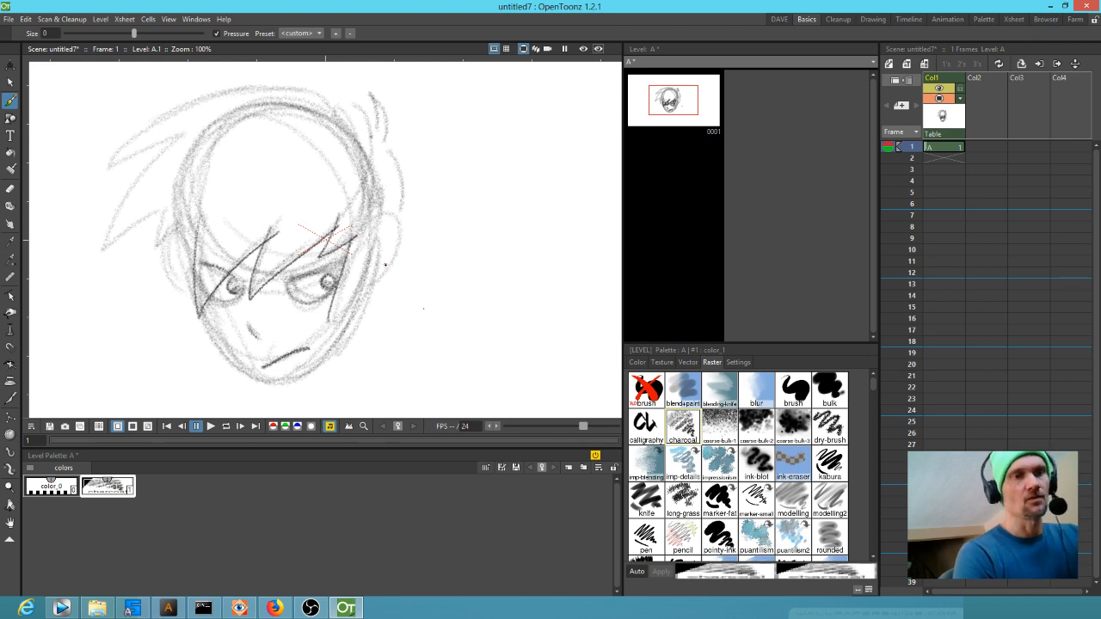
key(ctrl+z)
mouse_move(339, 219)
mouse_down()
mouse_move(335, 258)
mouse_move(363, 228)
mouse_move(380, 229)
mouse_move(365, 296)
mouse_up()
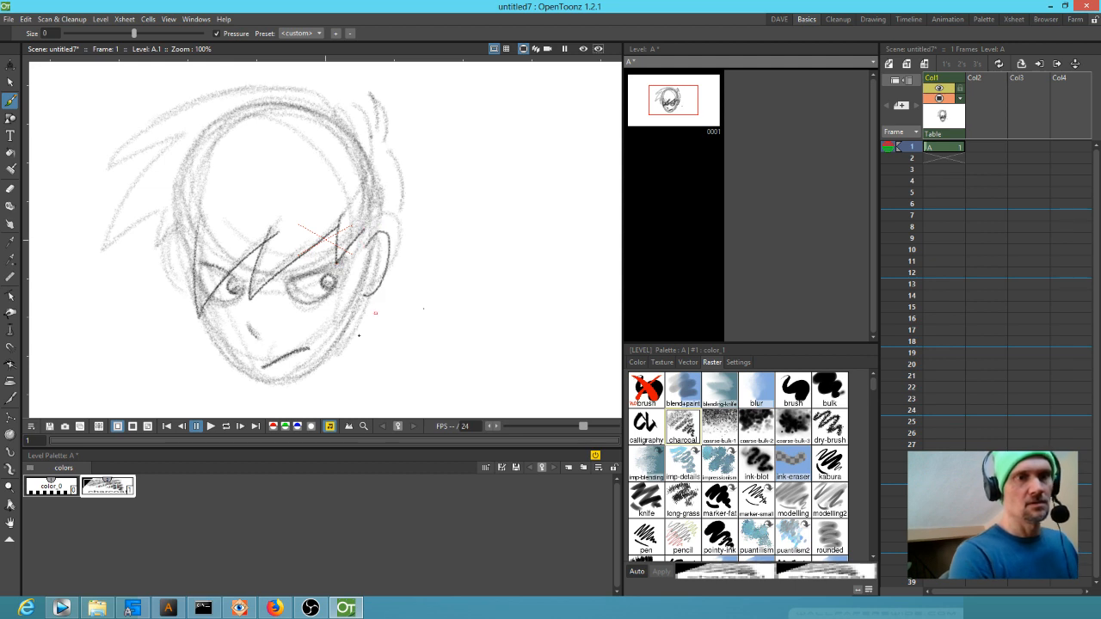
mouse_move(199, 225)
mouse_down()
mouse_move(160, 252)
mouse_move(169, 208)
mouse_move(104, 250)
mouse_move(177, 136)
mouse_move(110, 160)
mouse_move(286, 83)
mouse_move(349, 83)
mouse_move(372, 92)
mouse_move(397, 176)
mouse_move(403, 264)
mouse_move(361, 245)
mouse_up()
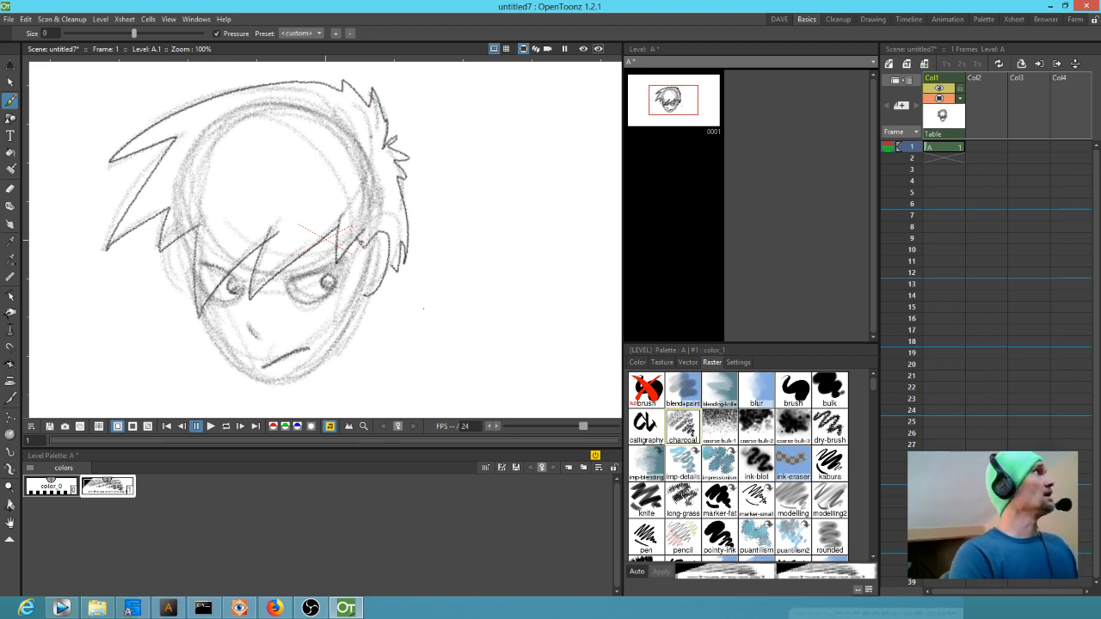
mouse_move(211, 320)
mouse_down()
mouse_move(227, 352)
mouse_move(272, 384)
mouse_move(297, 378)
mouse_move(361, 297)
mouse_up()
drag(209, 253, 318, 250)
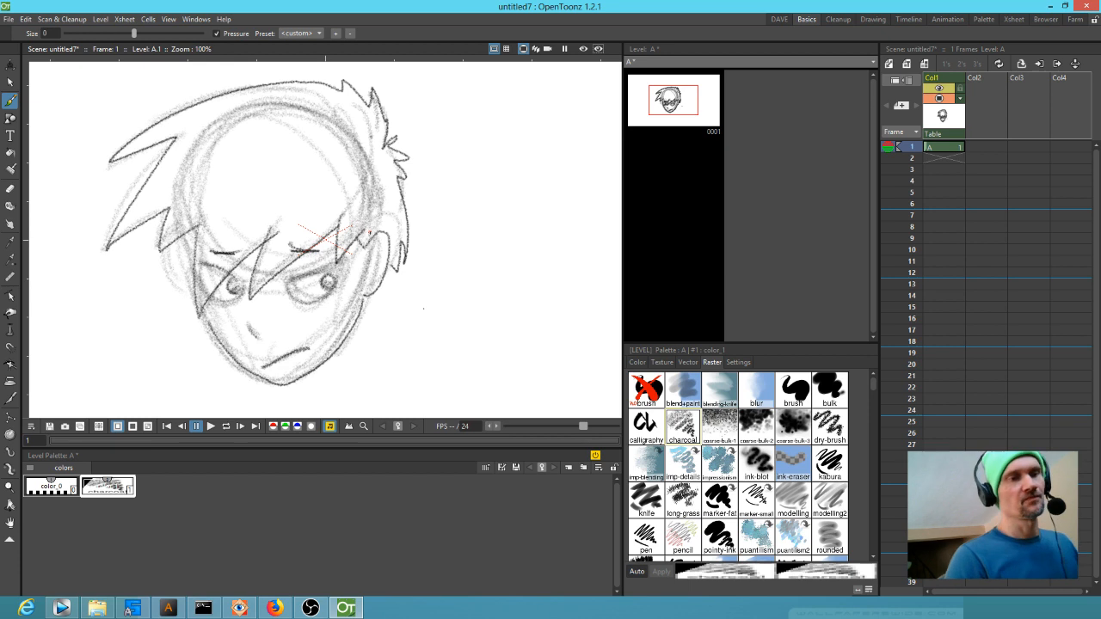
Duplicate the charcoal style in the level palette and select the copy
click(65, 487)
click(109, 488)
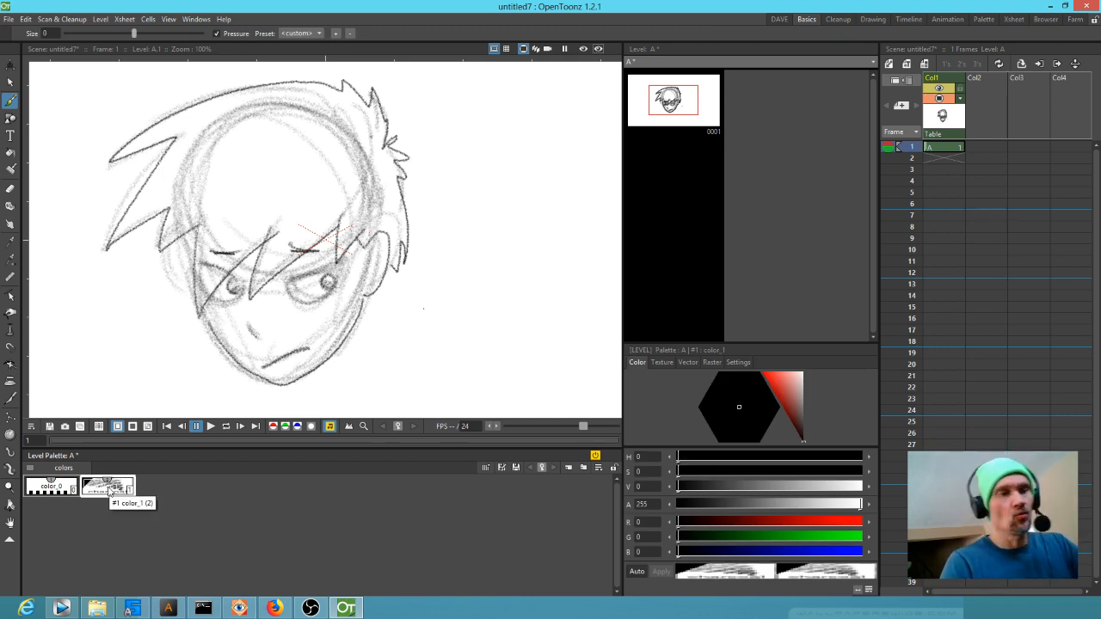
click(45, 490)
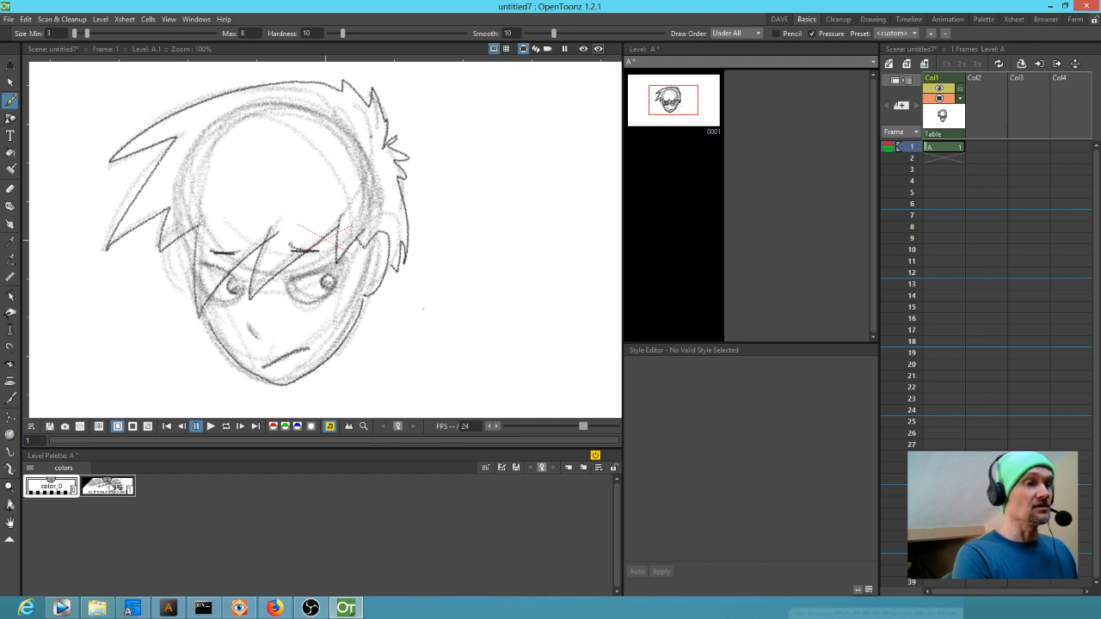
click(110, 489)
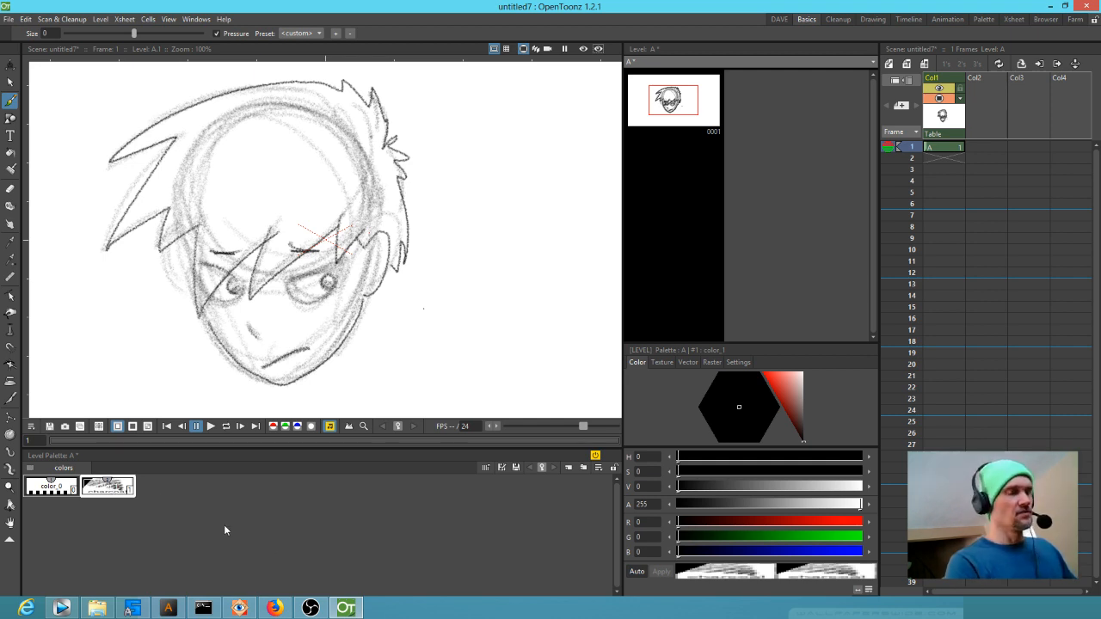
key(ctrl+v)
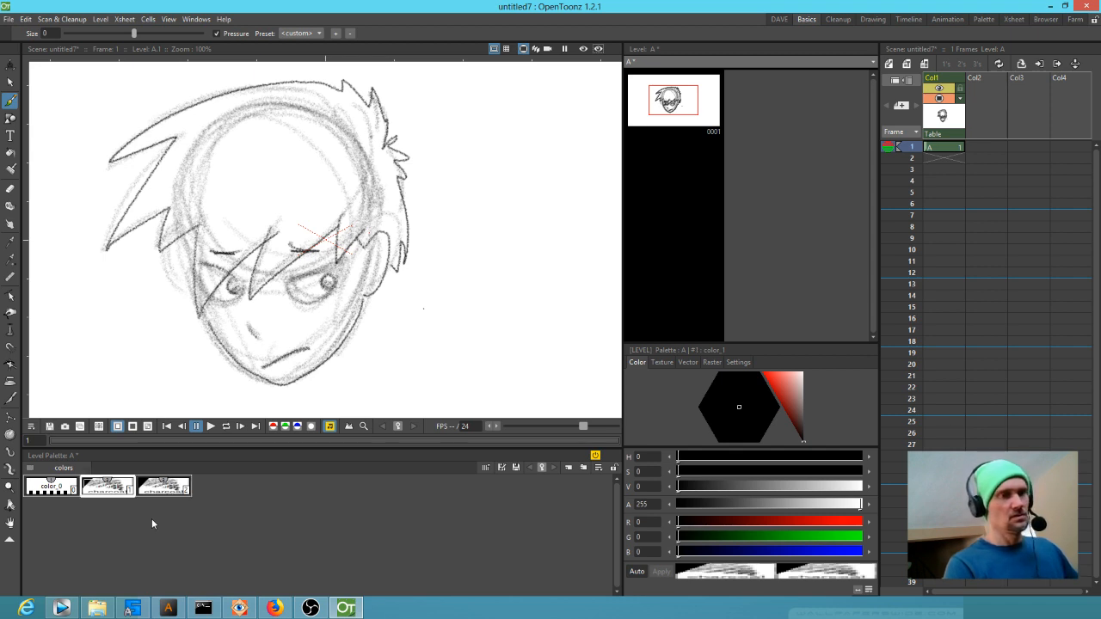
key(2)
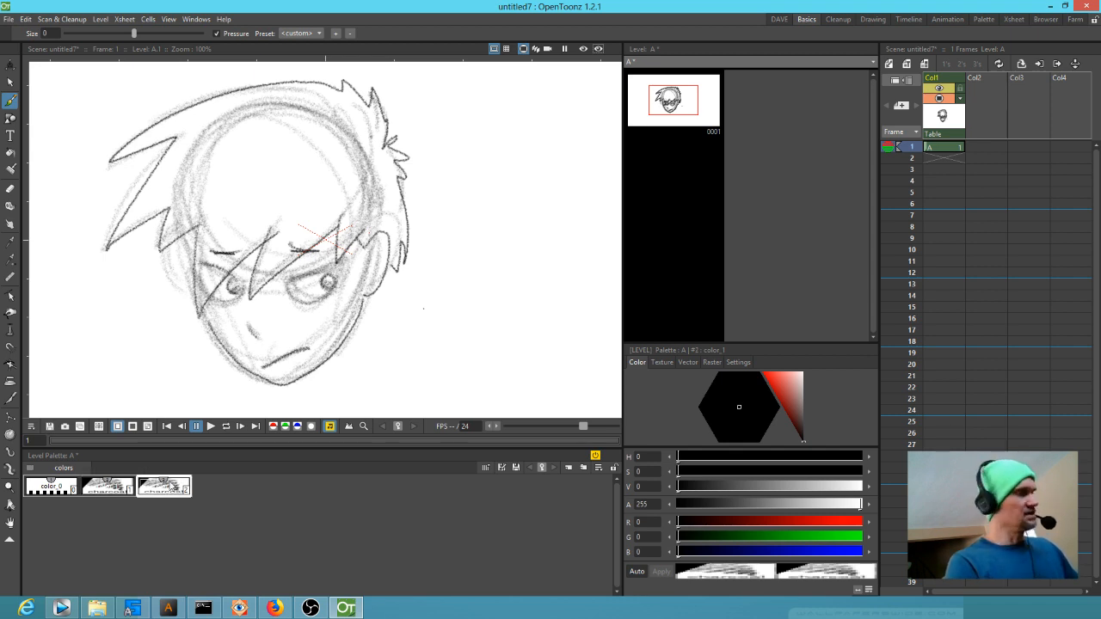
Remove the raster brush from the duplicated charcoal style so that it uses plain color
click(101, 492)
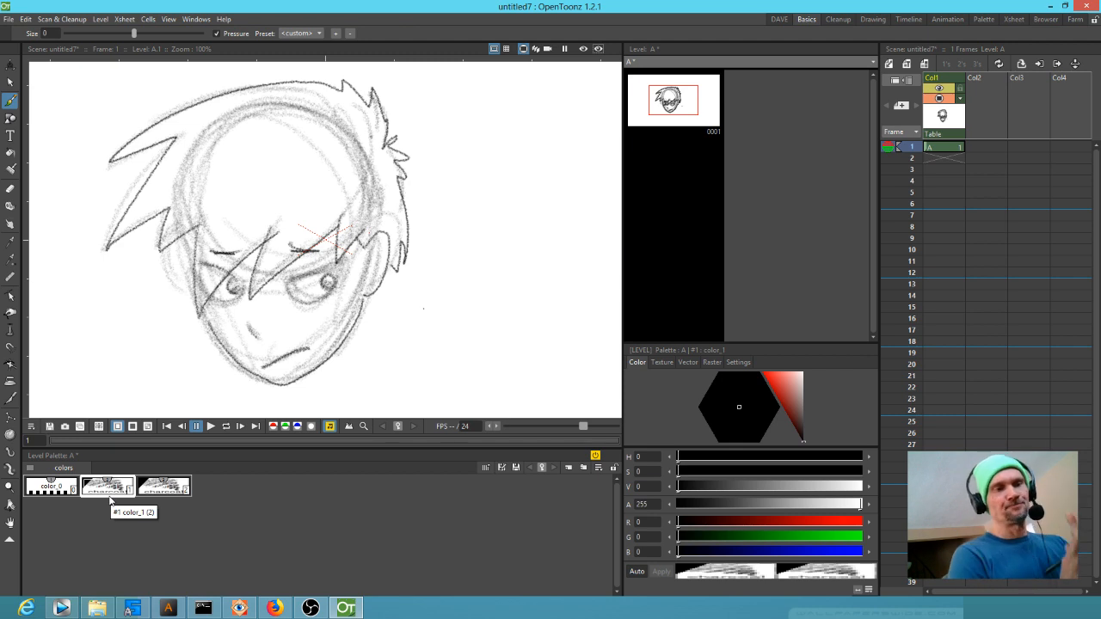
click(166, 491)
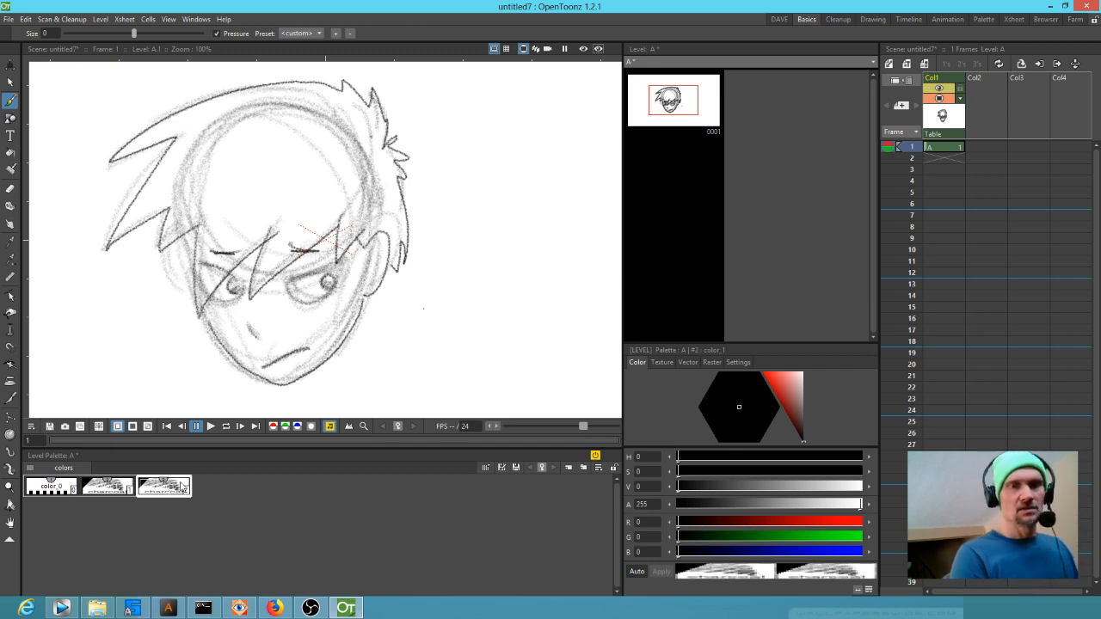
click(713, 362)
click(646, 389)
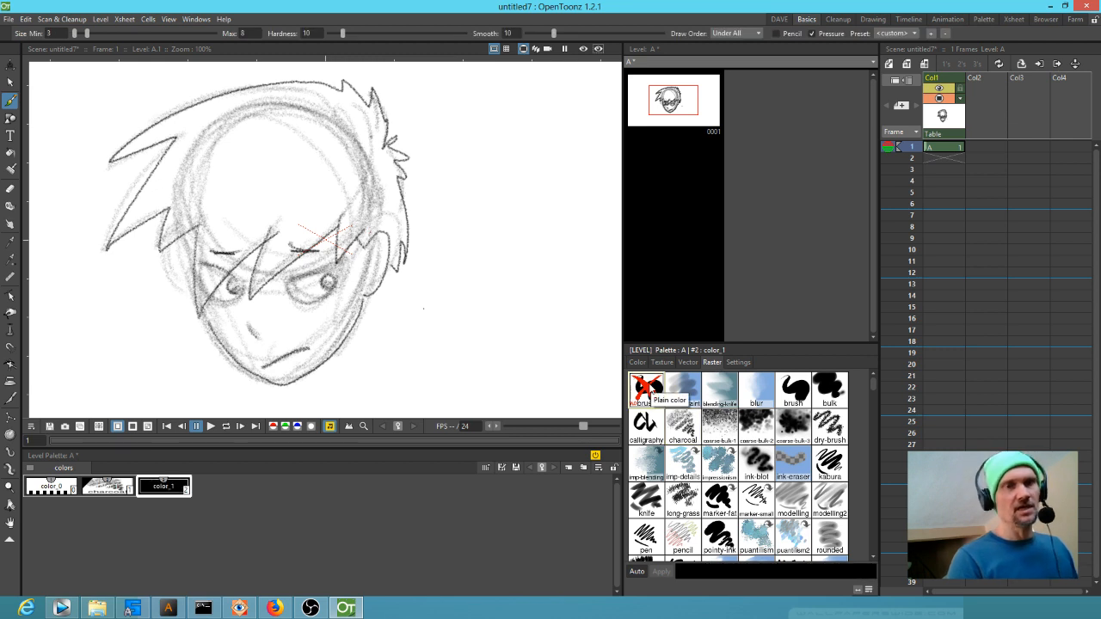
Lower the charcoal style's alpha to 53 to fade the sketch
click(107, 488)
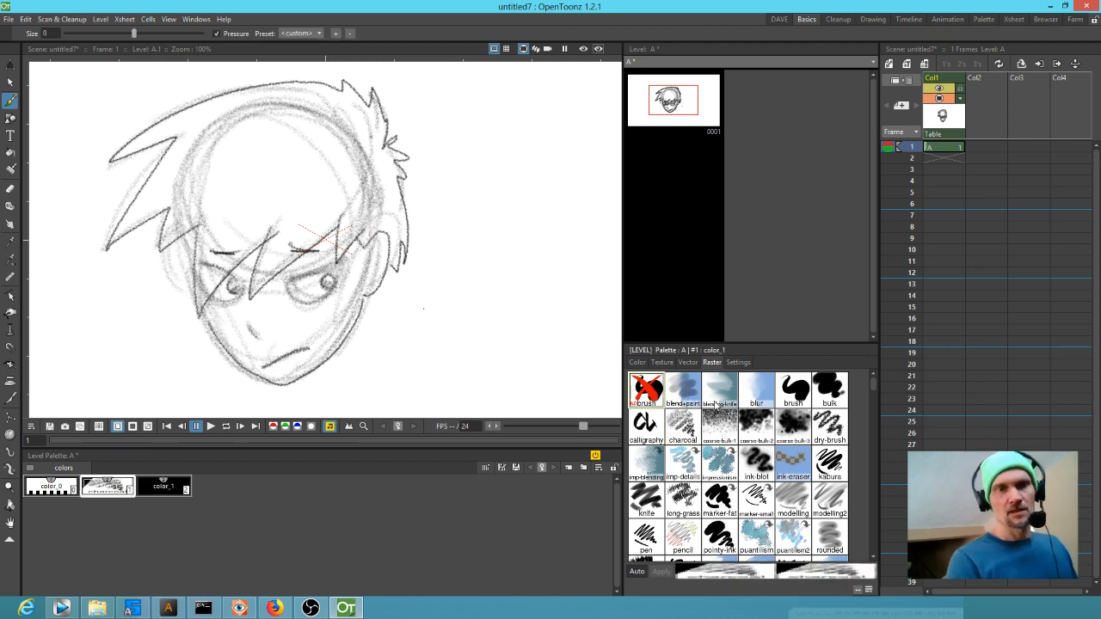
click(637, 364)
mouse_move(861, 505)
mouse_down()
mouse_move(682, 506)
mouse_move(728, 503)
mouse_move(688, 506)
mouse_move(715, 503)
mouse_up()
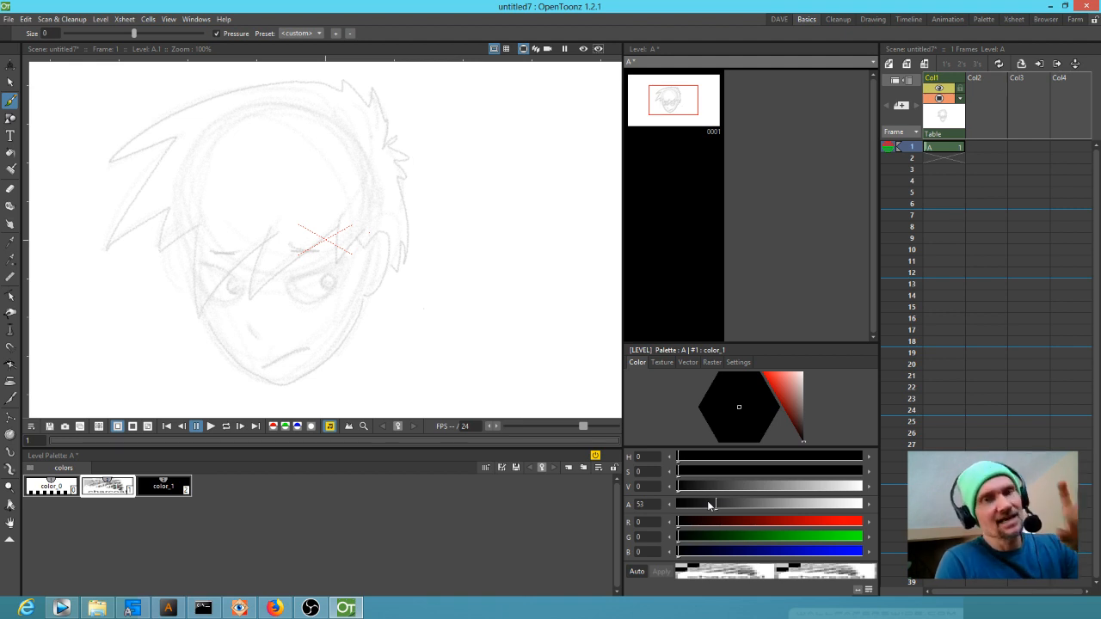
With the plain black style and draw order Over All, ink the hair, fringe, ear and jaw outlines over the sketch
click(168, 494)
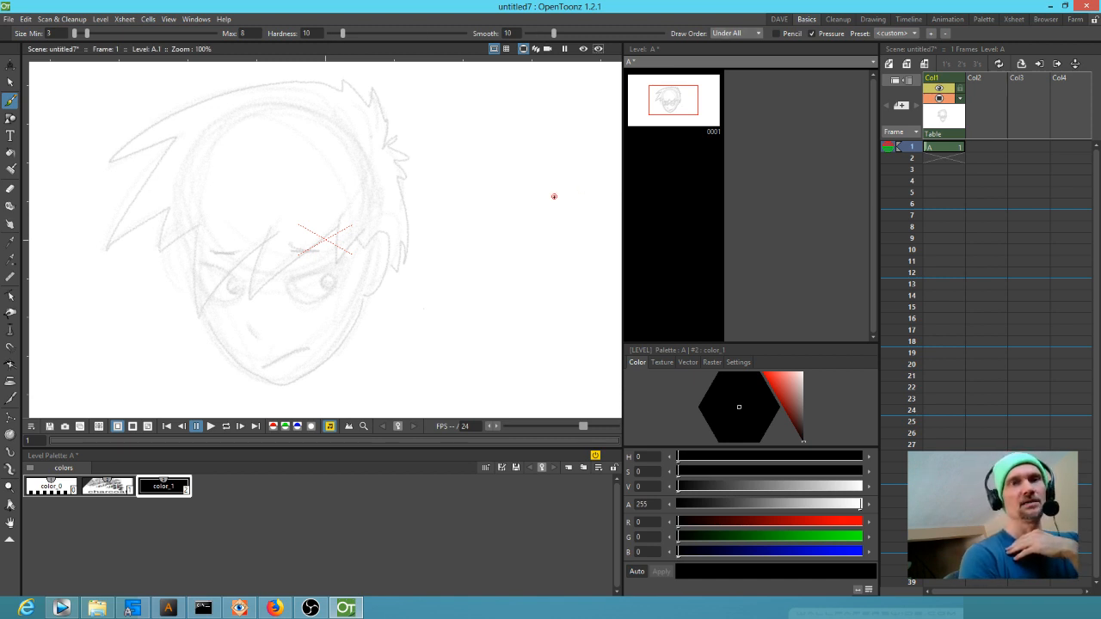
click(754, 34)
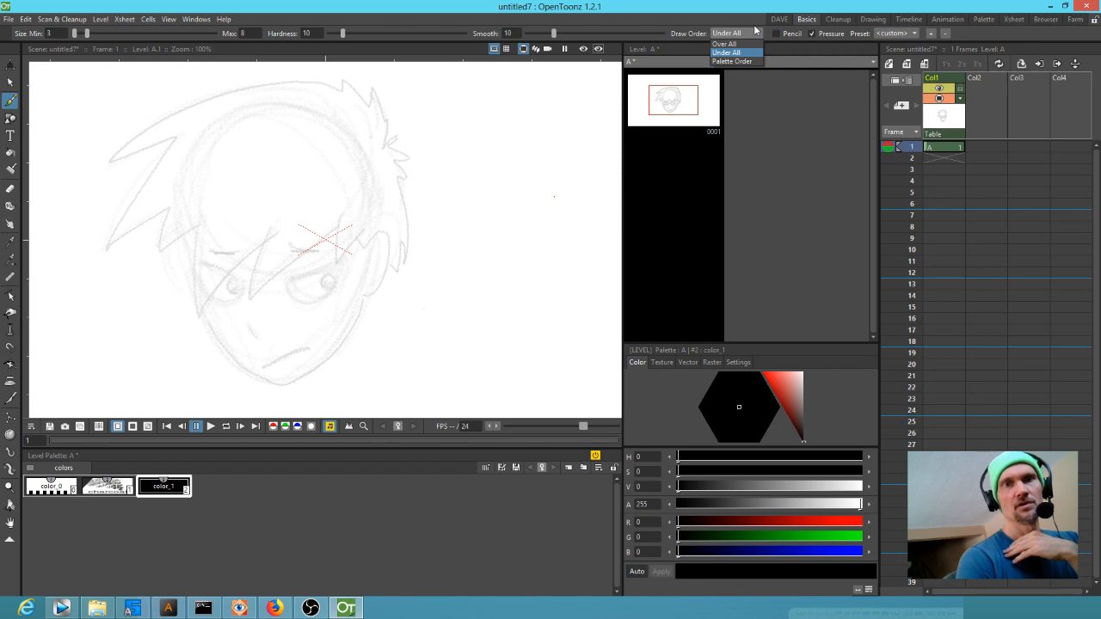
click(754, 43)
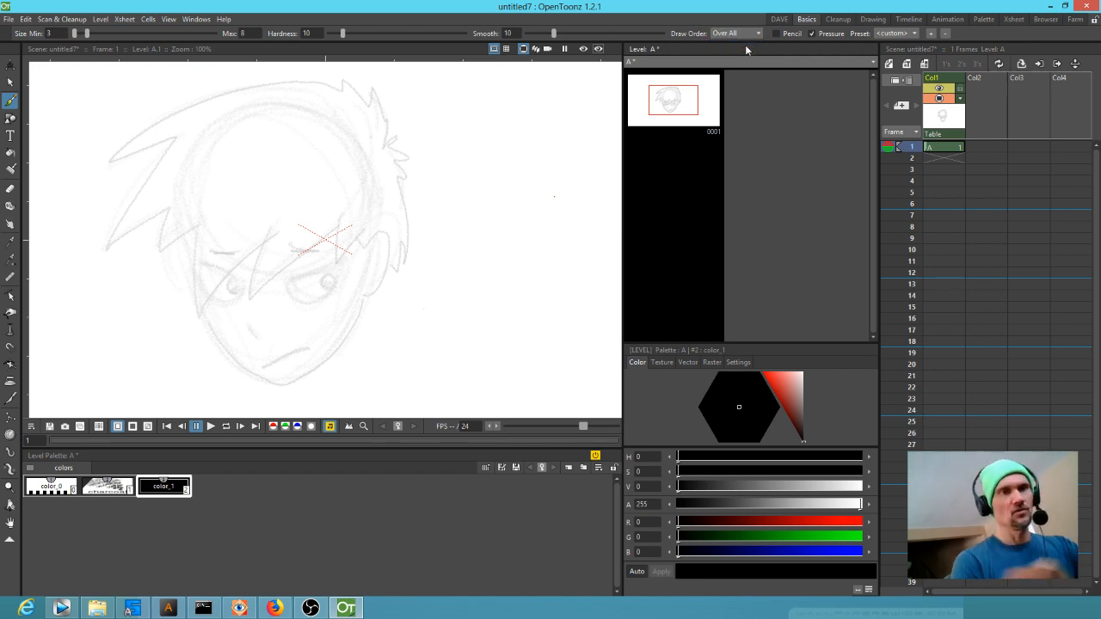
mouse_move(330, 86)
mouse_down()
mouse_move(169, 102)
mouse_move(88, 161)
mouse_move(142, 147)
mouse_up()
mouse_move(106, 252)
mouse_down()
mouse_move(168, 220)
mouse_move(154, 261)
mouse_move(222, 228)
mouse_move(198, 234)
mouse_move(190, 327)
mouse_move(278, 237)
mouse_move(251, 306)
mouse_move(335, 226)
mouse_move(337, 264)
mouse_move(375, 228)
mouse_move(368, 253)
mouse_move(386, 233)
mouse_move(362, 293)
mouse_up()
mouse_move(205, 308)
mouse_down()
mouse_move(216, 336)
mouse_move(257, 378)
mouse_move(295, 385)
mouse_move(365, 294)
mouse_up()
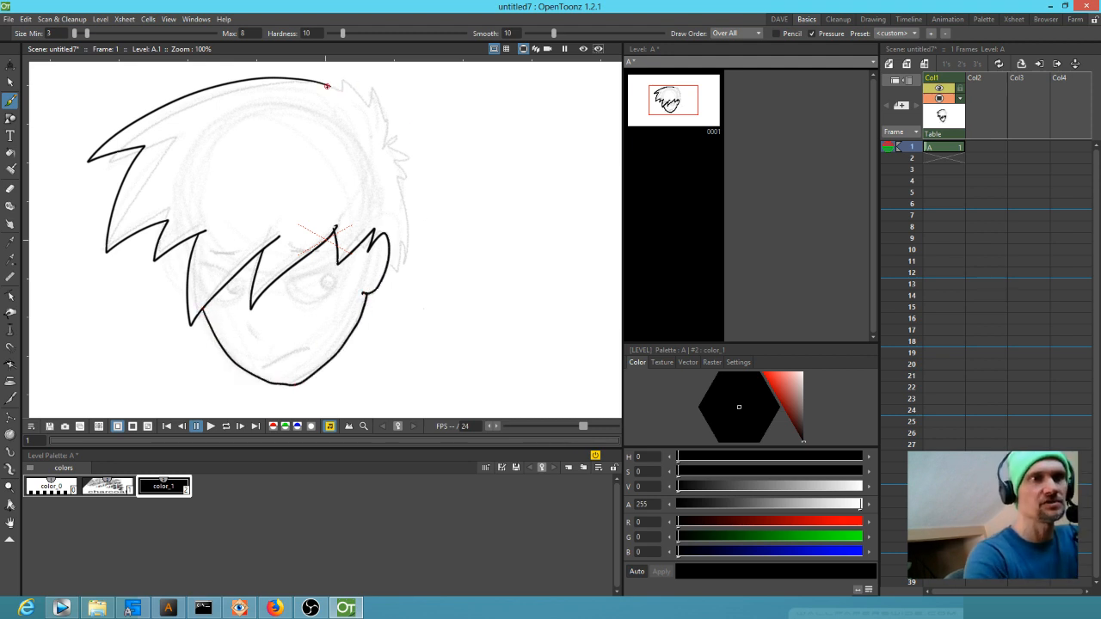
mouse_move(334, 87)
mouse_down()
mouse_move(346, 81)
mouse_move(365, 103)
mouse_move(380, 101)
mouse_move(419, 217)
mouse_move(398, 283)
mouse_move(380, 249)
mouse_move(372, 265)
mouse_up()
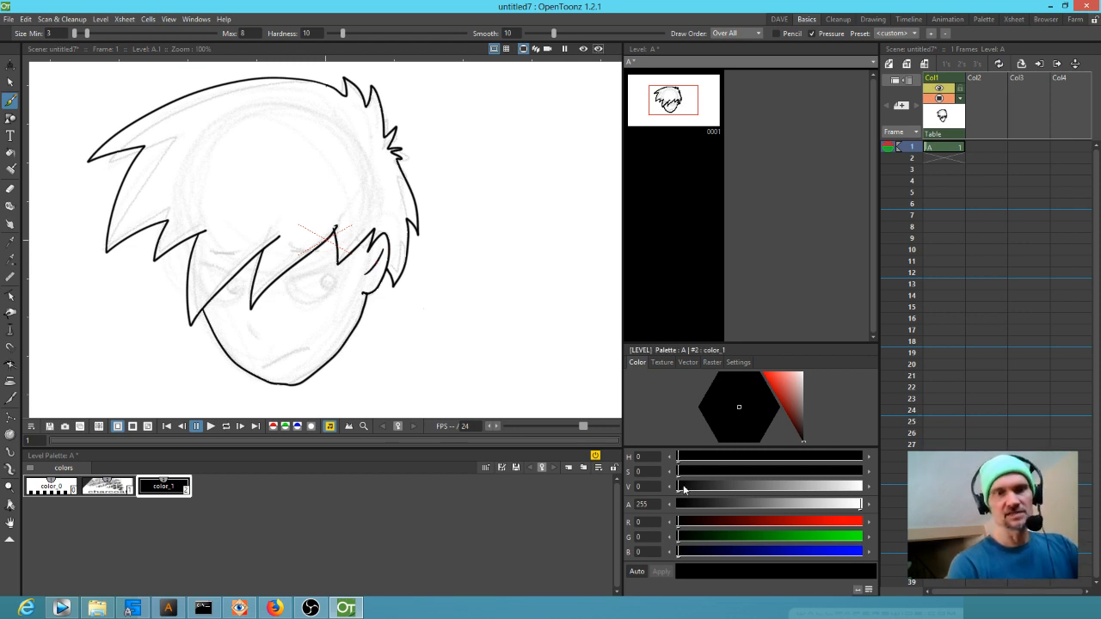
Change the ink style to dark grey with value 34 and ink the eyes, pupils, mouth and nose
mouse_move(682, 489)
mouse_down()
mouse_move(773, 489)
mouse_move(719, 487)
mouse_move(754, 484)
mouse_move(724, 487)
mouse_move(741, 488)
mouse_up()
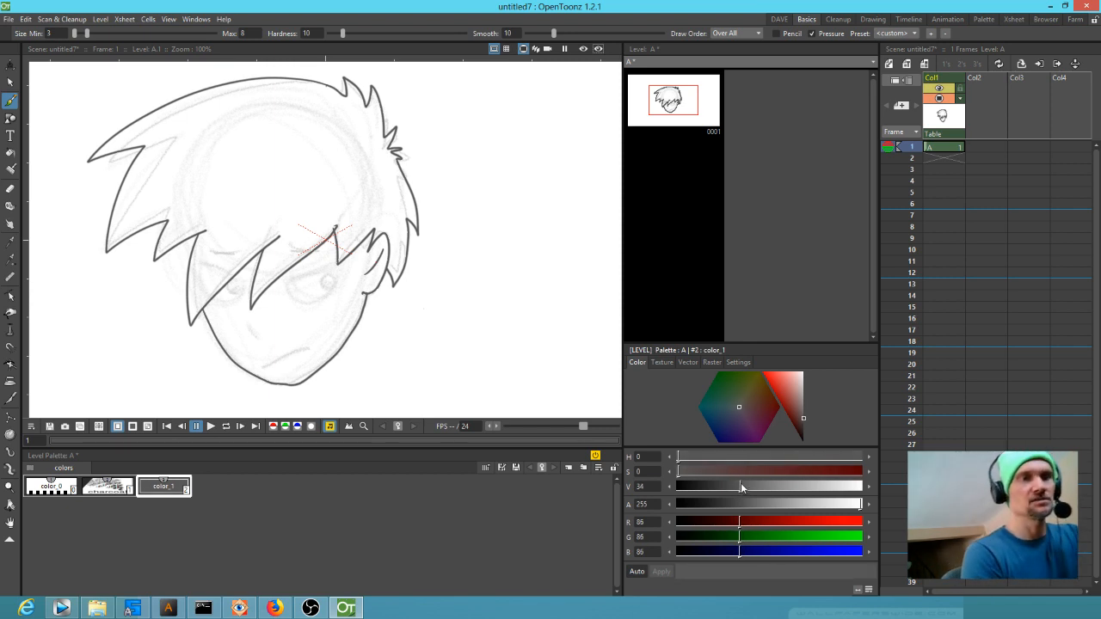
mouse_move(287, 283)
mouse_down()
mouse_move(348, 267)
mouse_move(298, 299)
mouse_move(345, 269)
mouse_up()
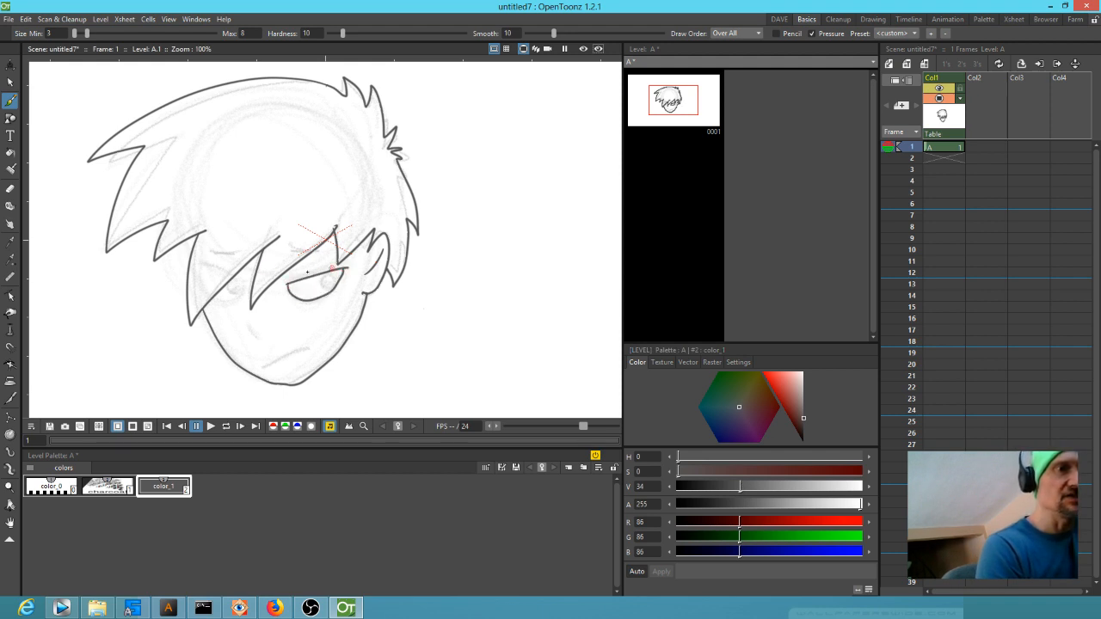
drag(242, 292, 215, 297)
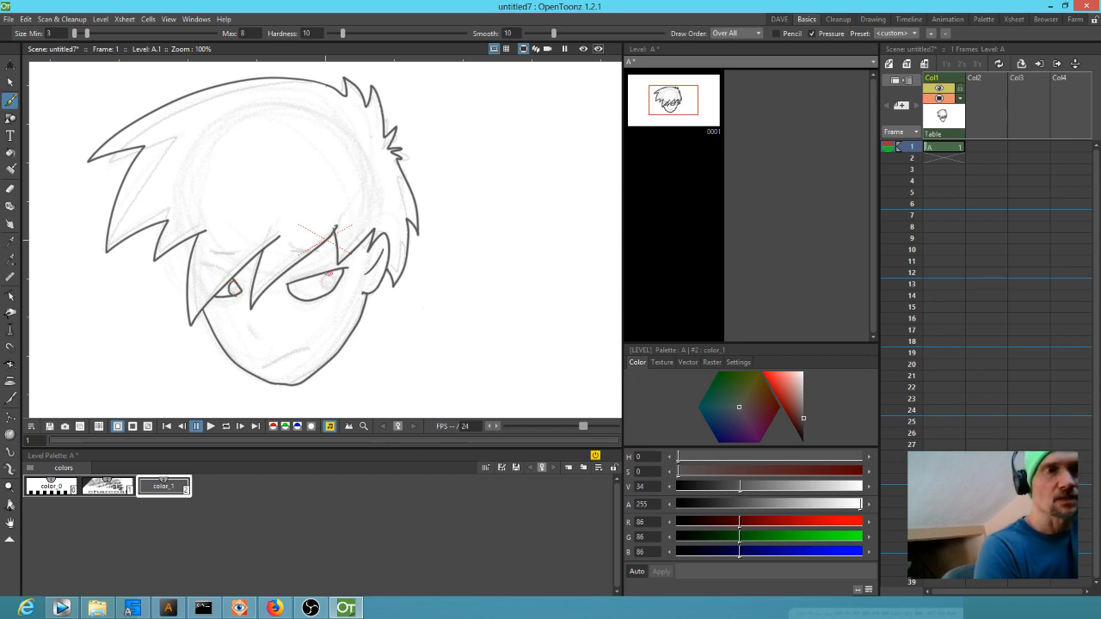
drag(266, 362, 311, 349)
drag(252, 330, 263, 336)
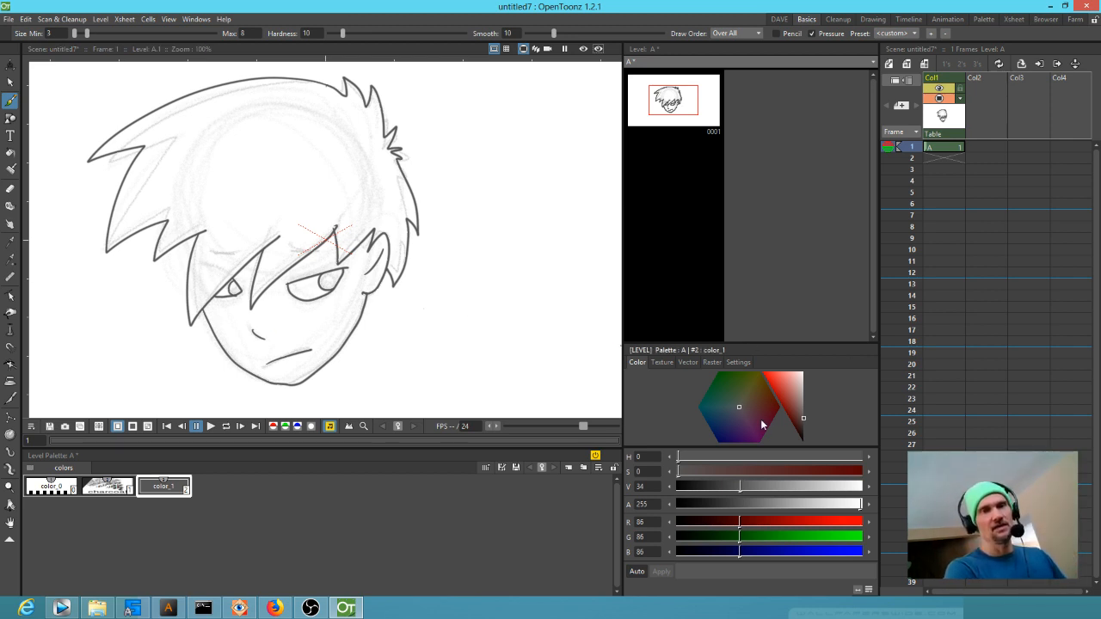
Duplicate the grey ink style and recolor the copy light pink with saturation 14 and value 100
key(ctrl+v)
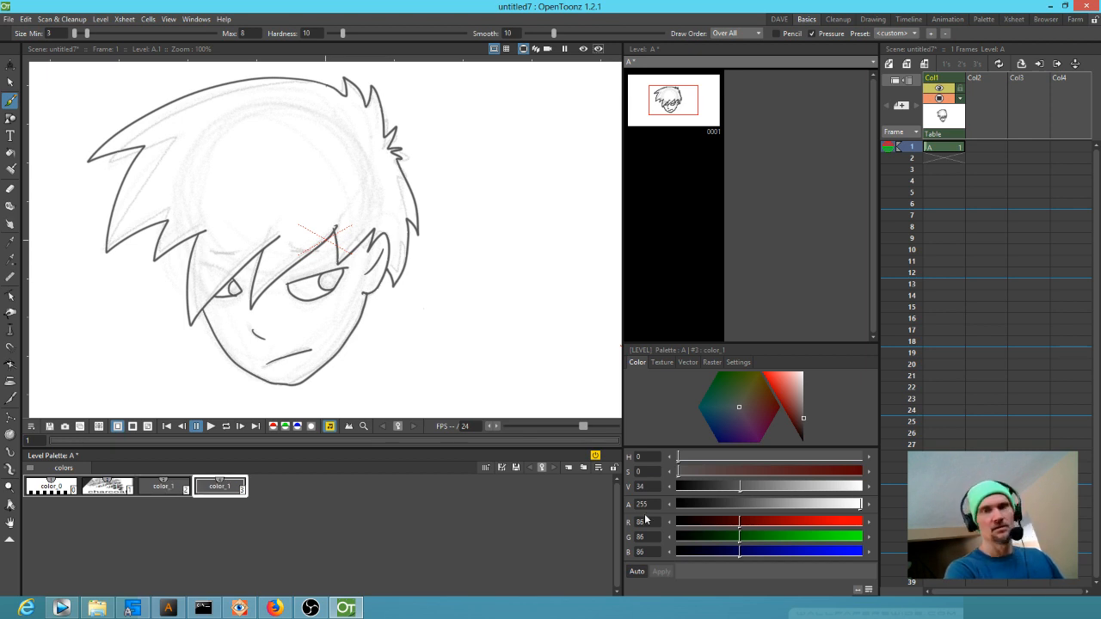
drag(796, 387, 799, 373)
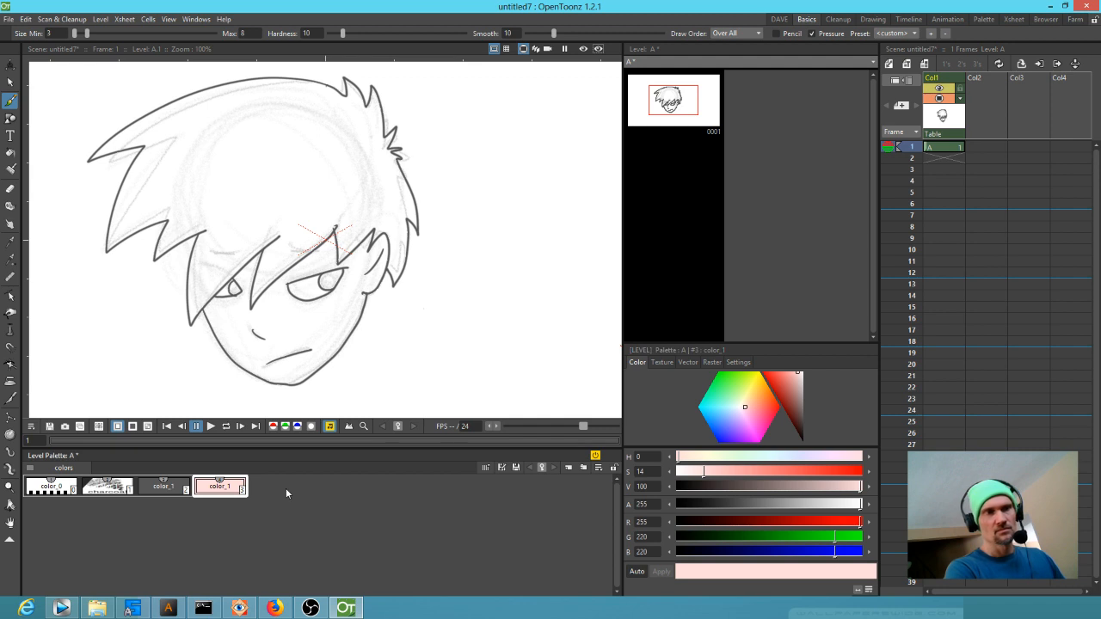
Try filling the upper head and the face with the light pink style, undoing each fill
key(f)
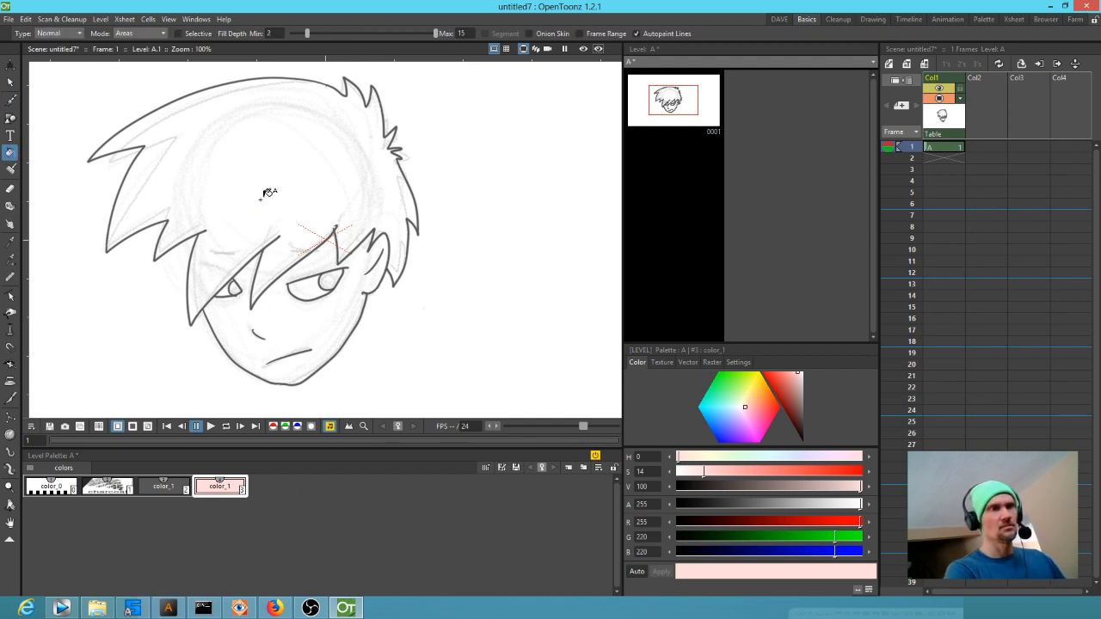
click(270, 139)
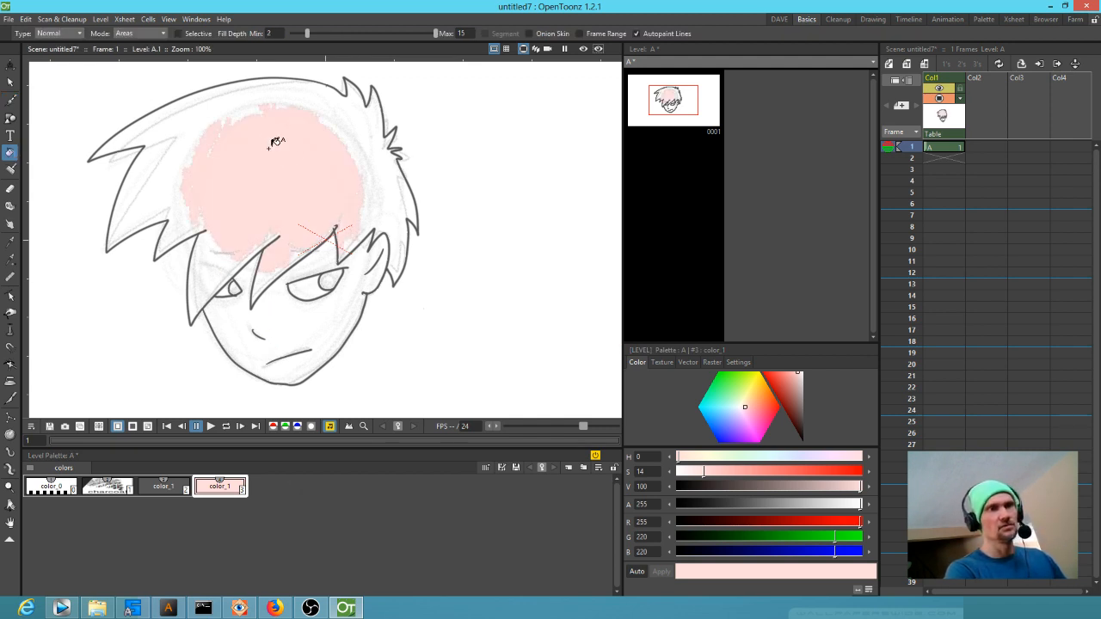
key(ctrl+z)
click(290, 320)
key(ctrl+z)
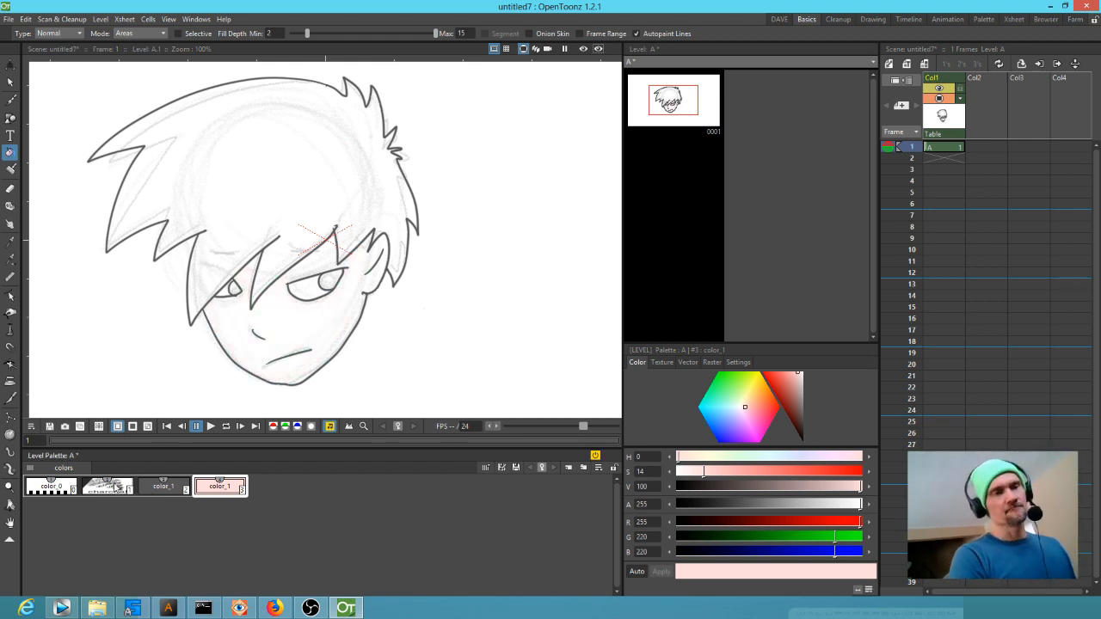
Set the charcoal style's alpha to 0 and try filling beside the head with the light pink style, undoing the fill
click(117, 487)
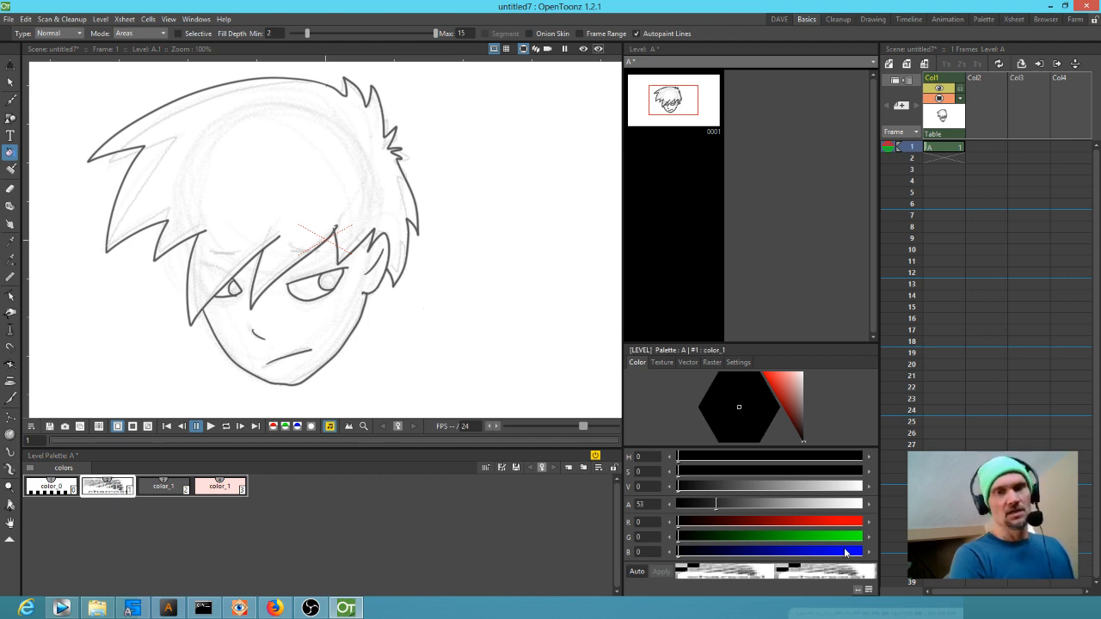
drag(716, 506, 678, 506)
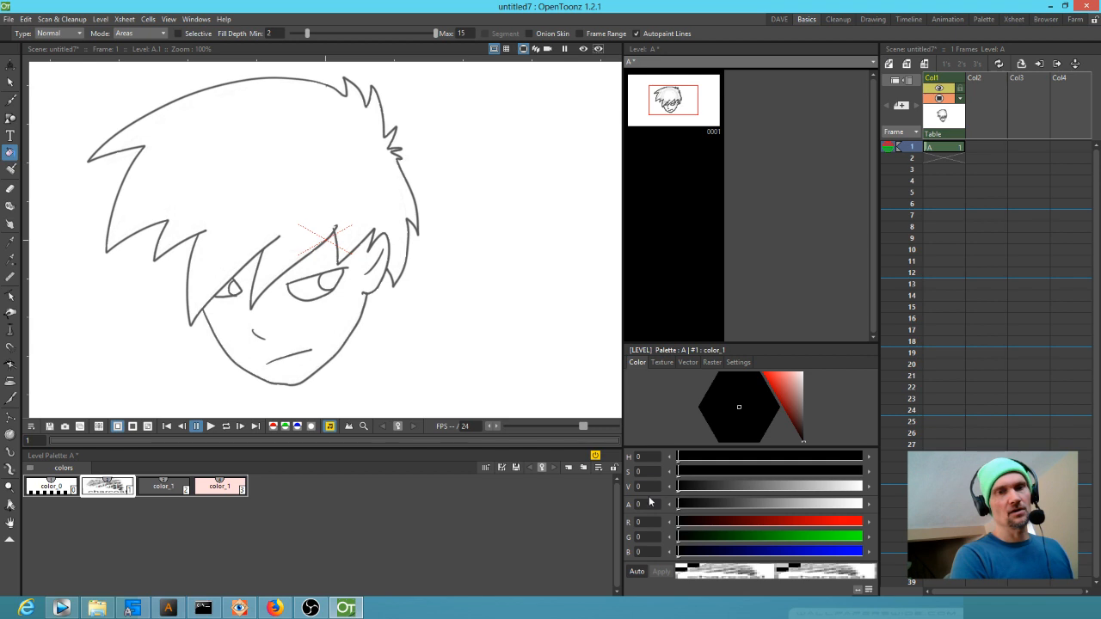
click(222, 487)
click(325, 330)
key(ctrl+z)
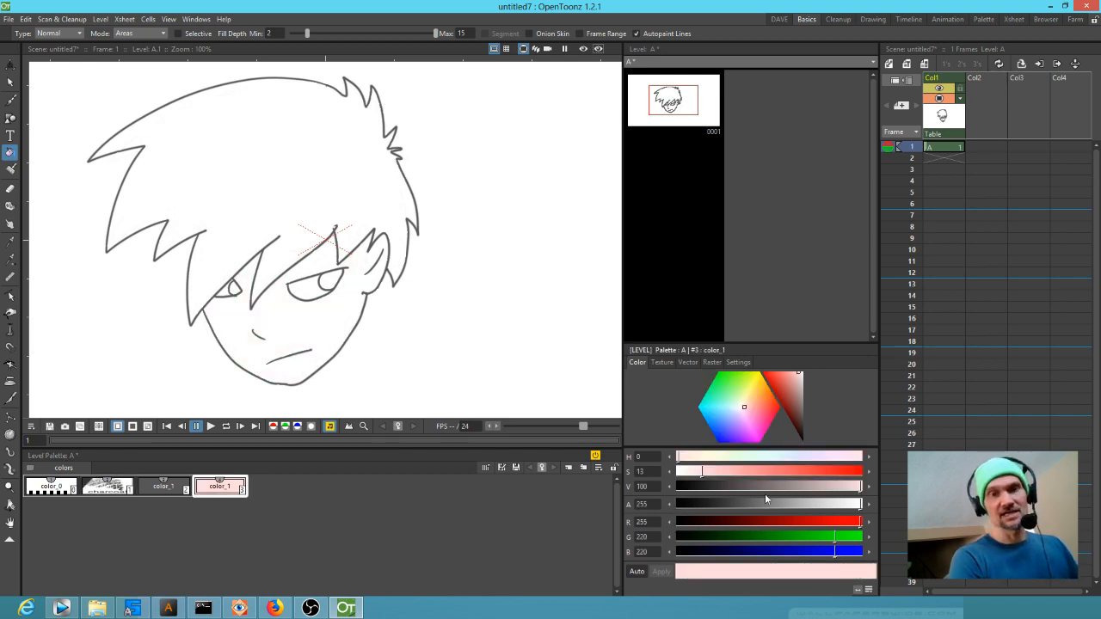
drag(679, 508, 879, 515)
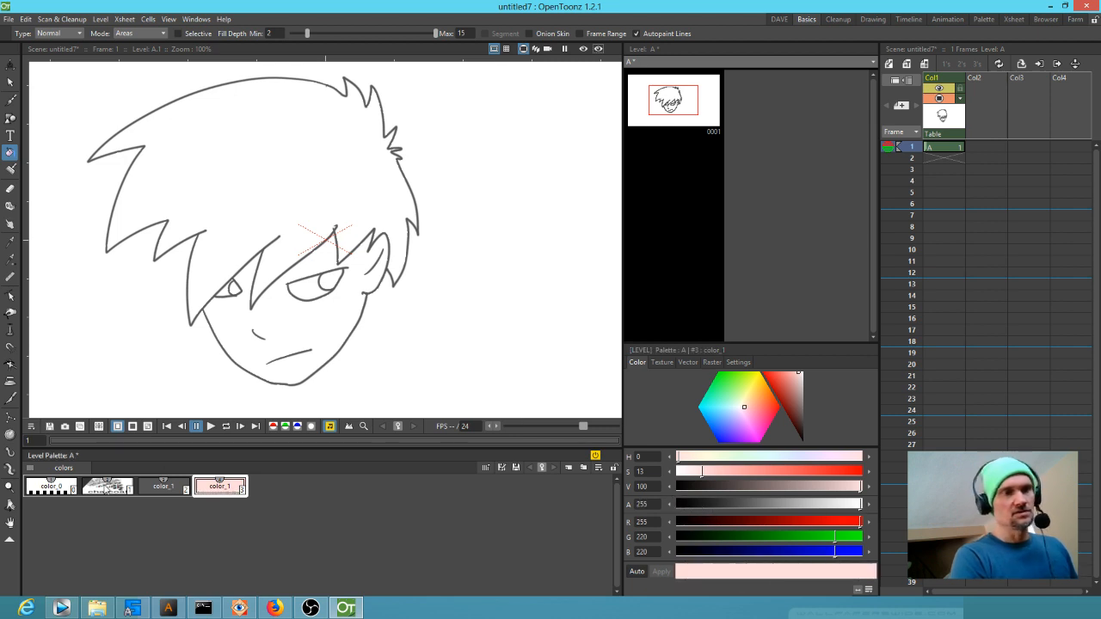
Set the charcoal style's alpha to 76
click(106, 488)
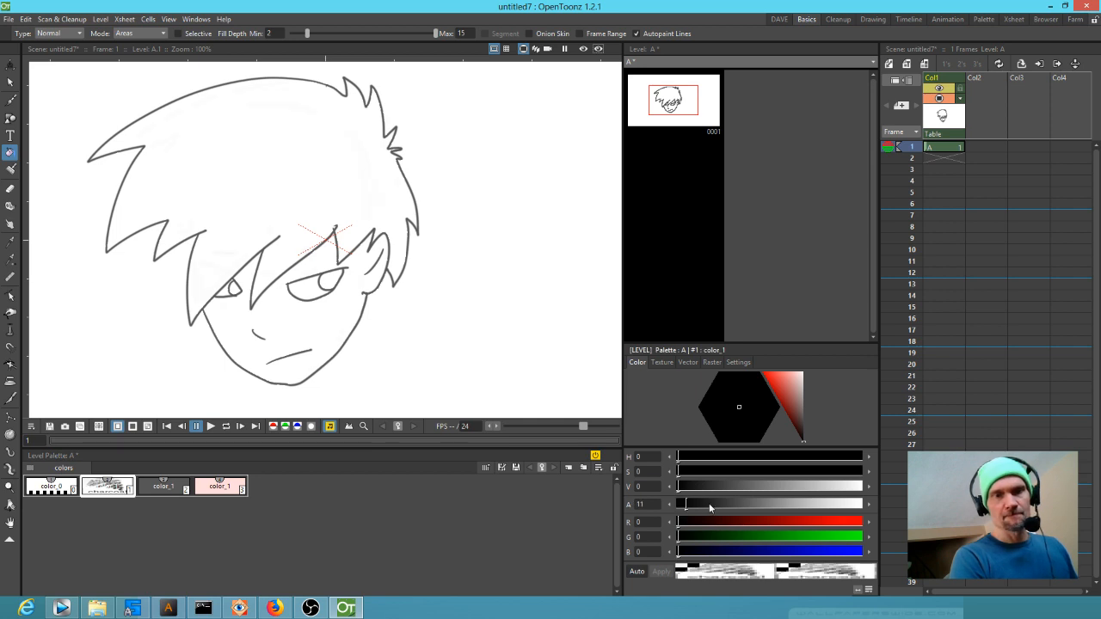
drag(701, 509, 733, 508)
click(734, 504)
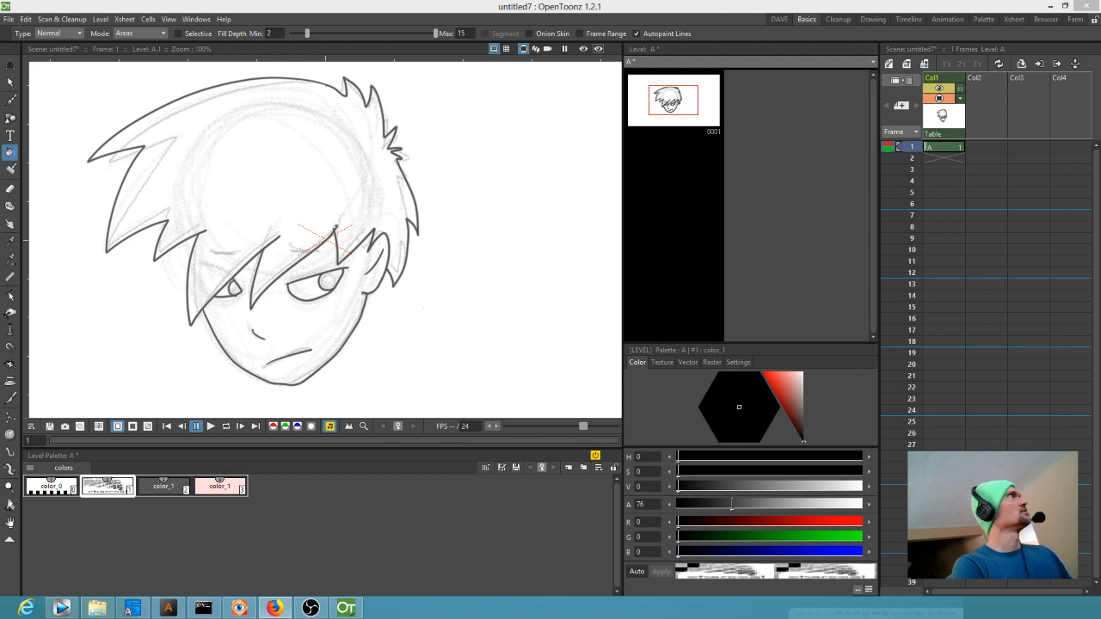
View the YouTube channel page in the Firefox window and move the window back out of the way
drag(0, 0, 458, 86)
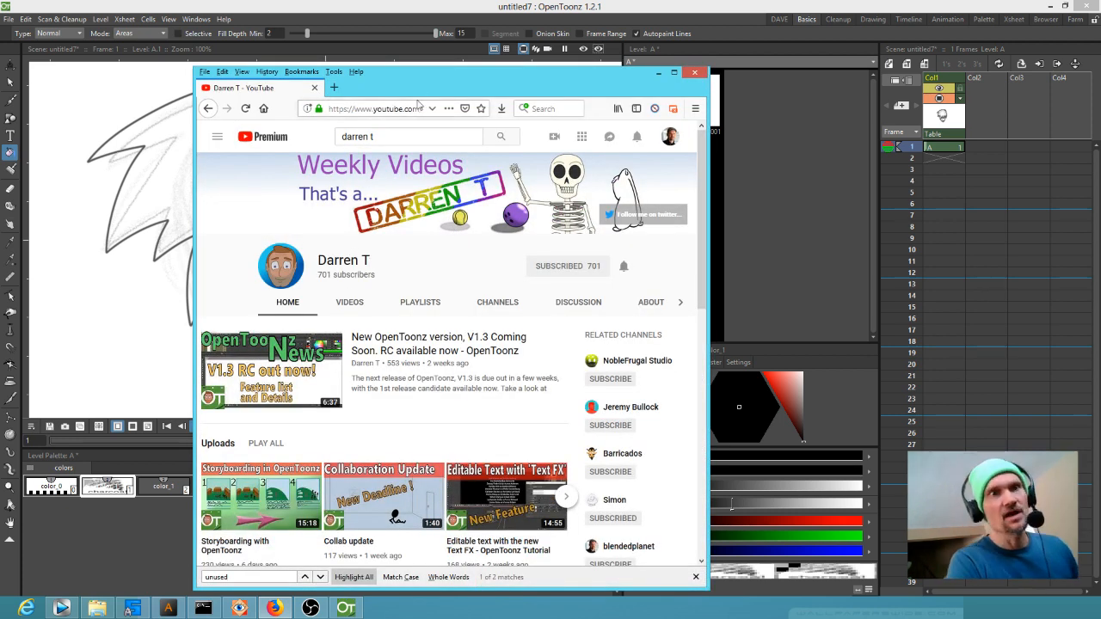
drag(446, 81, 0, 7)
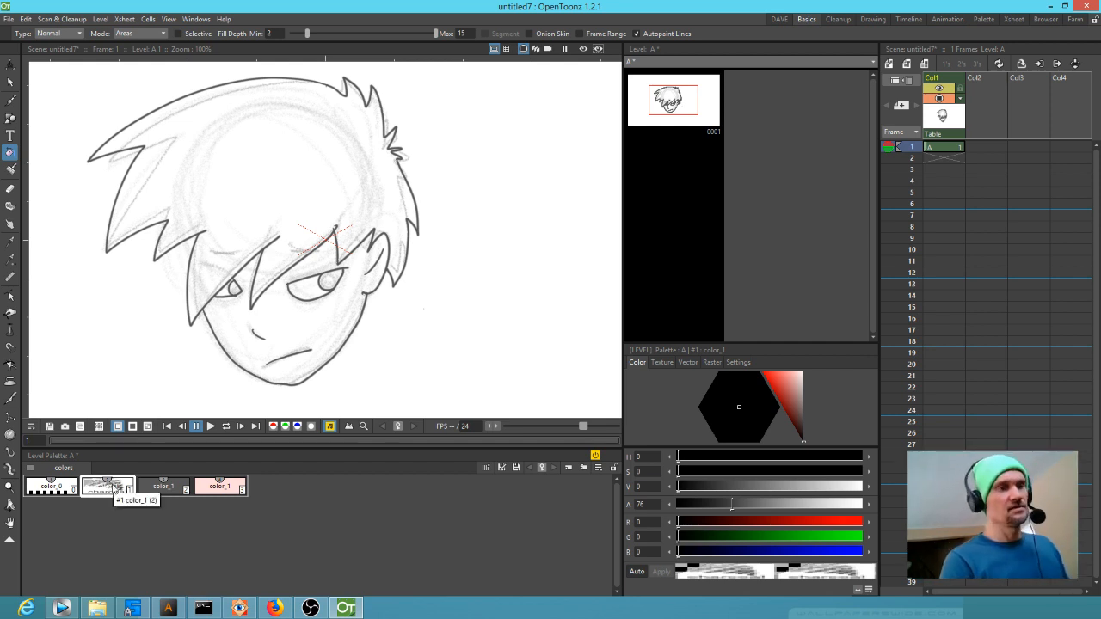
Erase the charcoal sketch with the Eraser limited to that style, at size 97 in Lines & Areas mode
key(e)
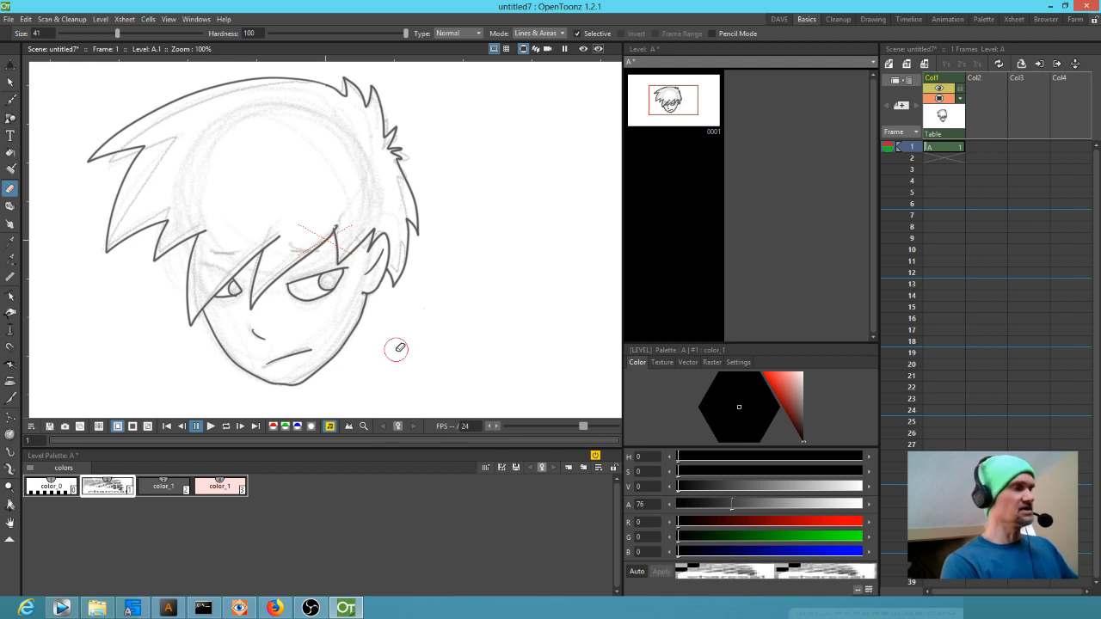
key(ctrl+alt)
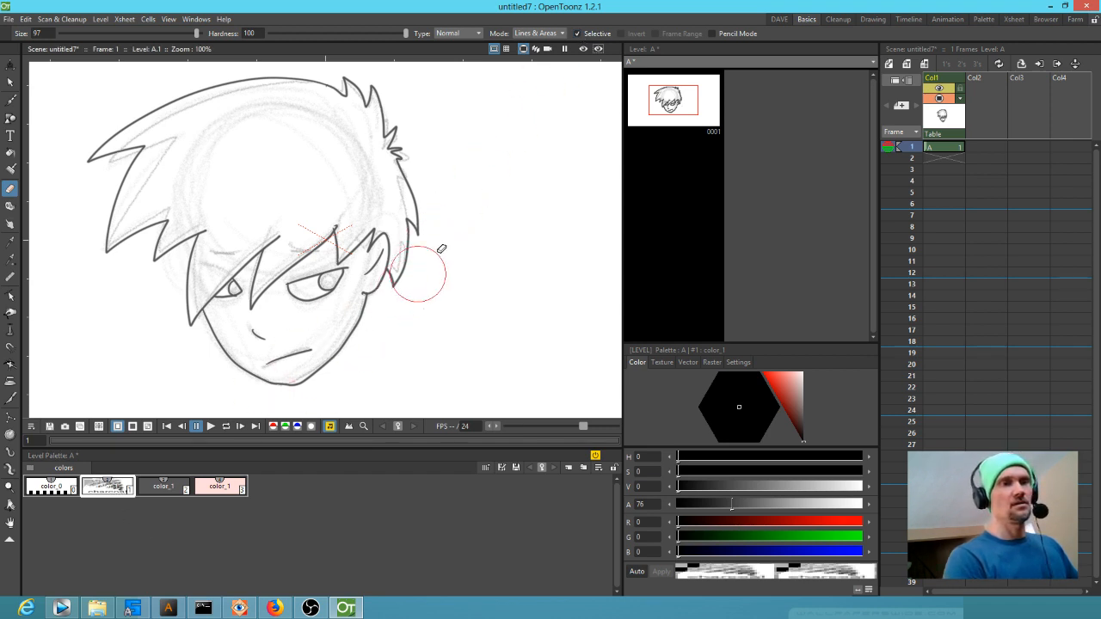
mouse_move(459, 225)
mouse_down()
mouse_move(251, 398)
mouse_move(469, 152)
mouse_move(223, 317)
mouse_move(192, 319)
mouse_move(434, 126)
mouse_move(141, 277)
mouse_move(409, 89)
mouse_move(141, 210)
mouse_move(296, 108)
mouse_move(302, 82)
mouse_move(90, 150)
mouse_move(258, 92)
mouse_move(71, 245)
mouse_move(385, 124)
mouse_move(241, 282)
mouse_move(404, 245)
mouse_move(284, 376)
mouse_move(458, 274)
mouse_up()
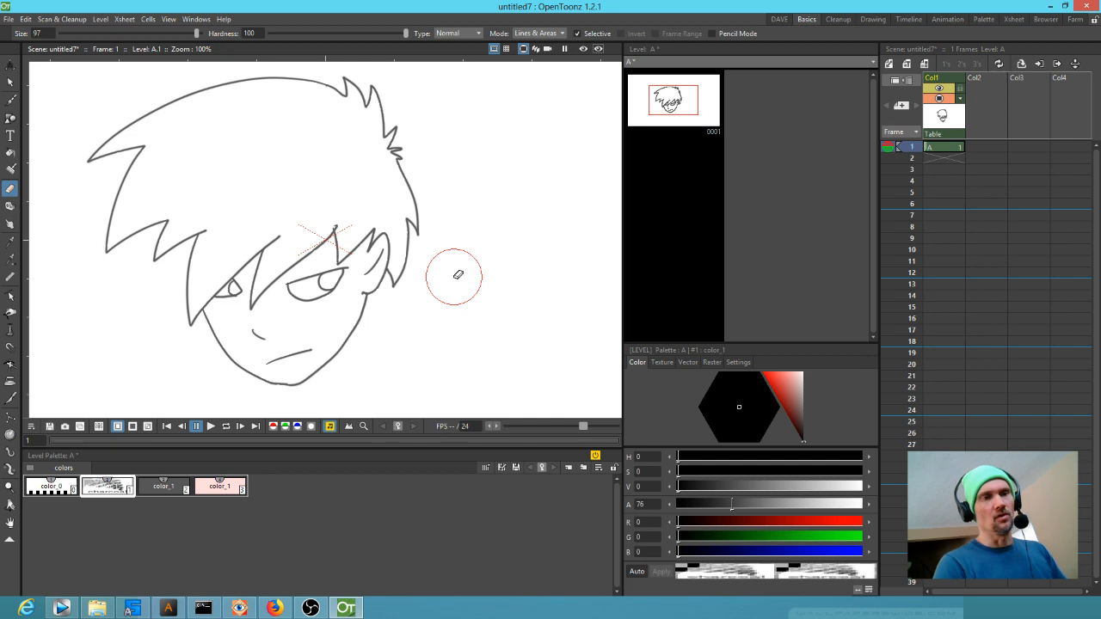
Duplicate the dark grey ink style and recolor the copy pure red with hue 0, saturation 100 and value 100
click(168, 492)
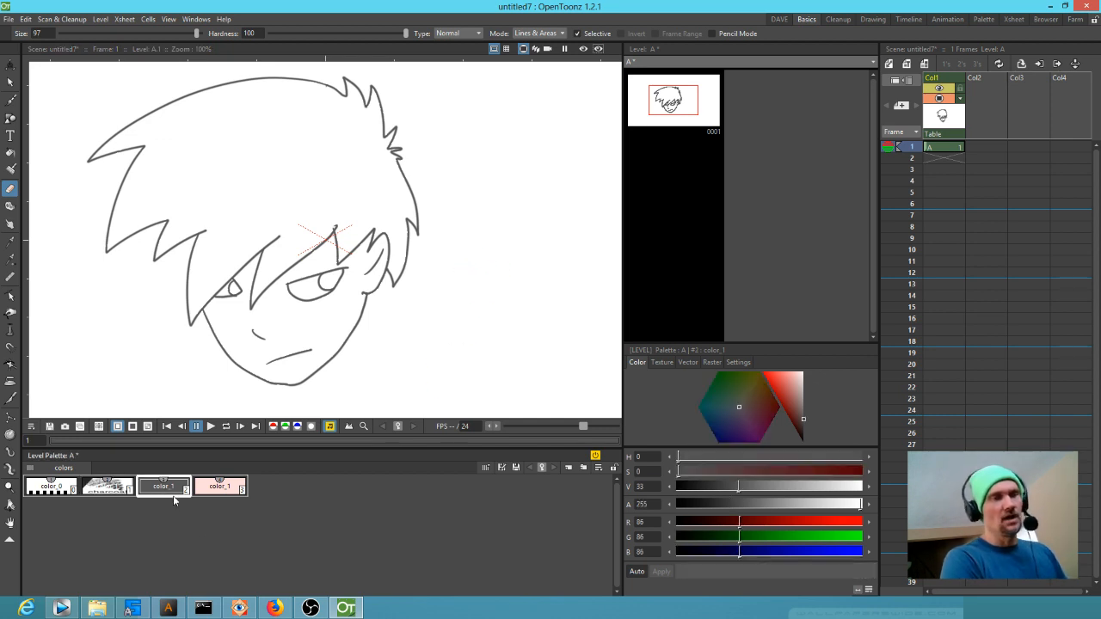
key(ctrl+v)
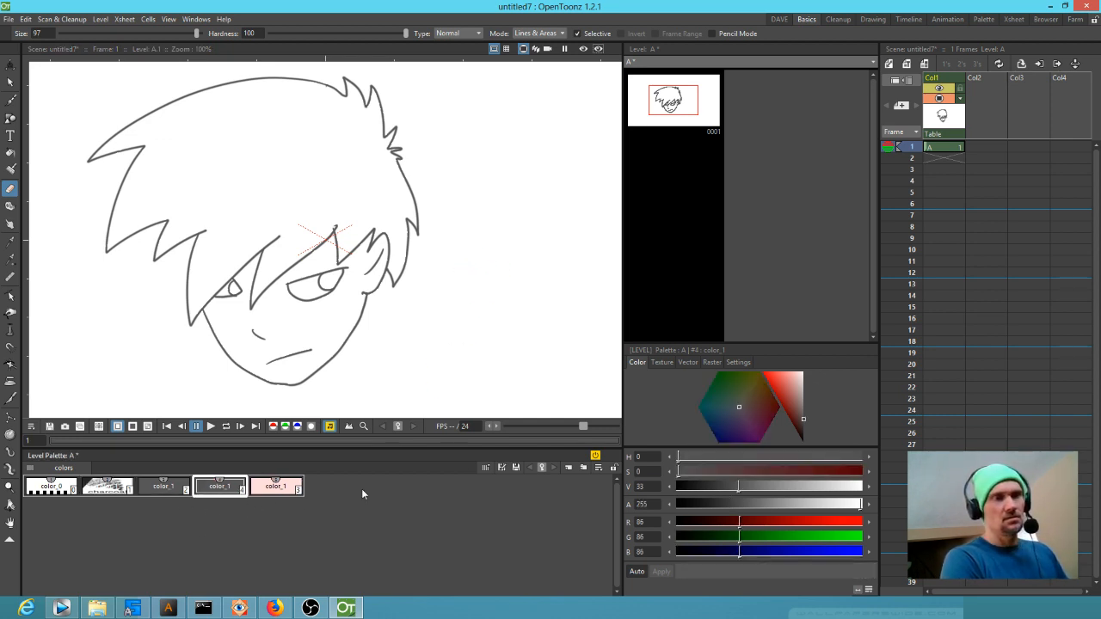
drag(793, 390, 731, 371)
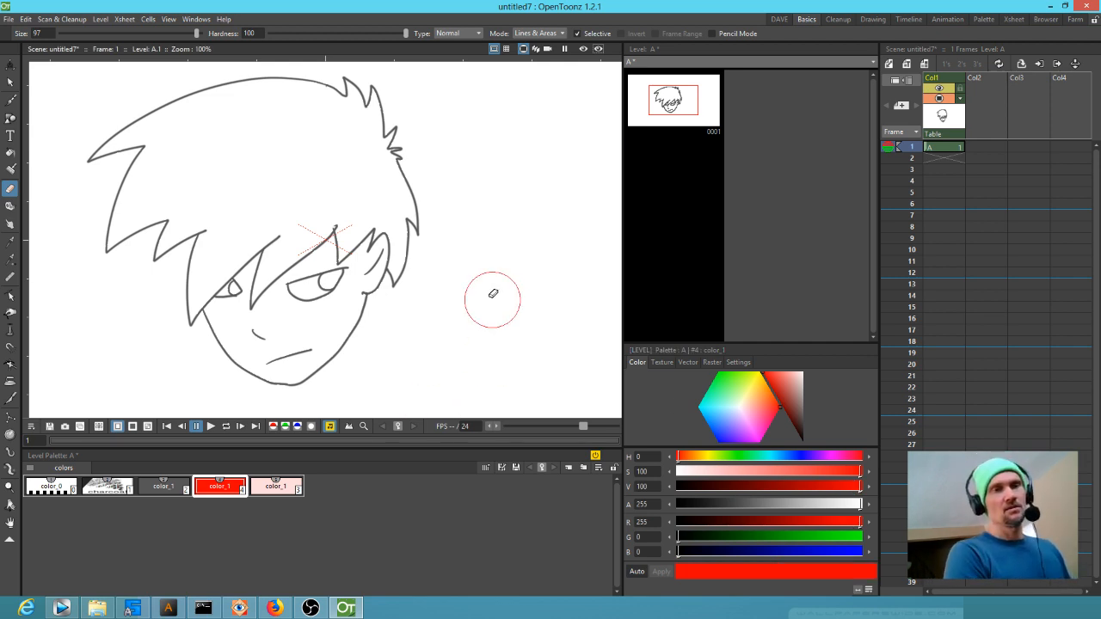
Recolor all of the head's ink lines with the red style using a Rectangular fill in Lines mode
scroll(490, 297, down, 2)
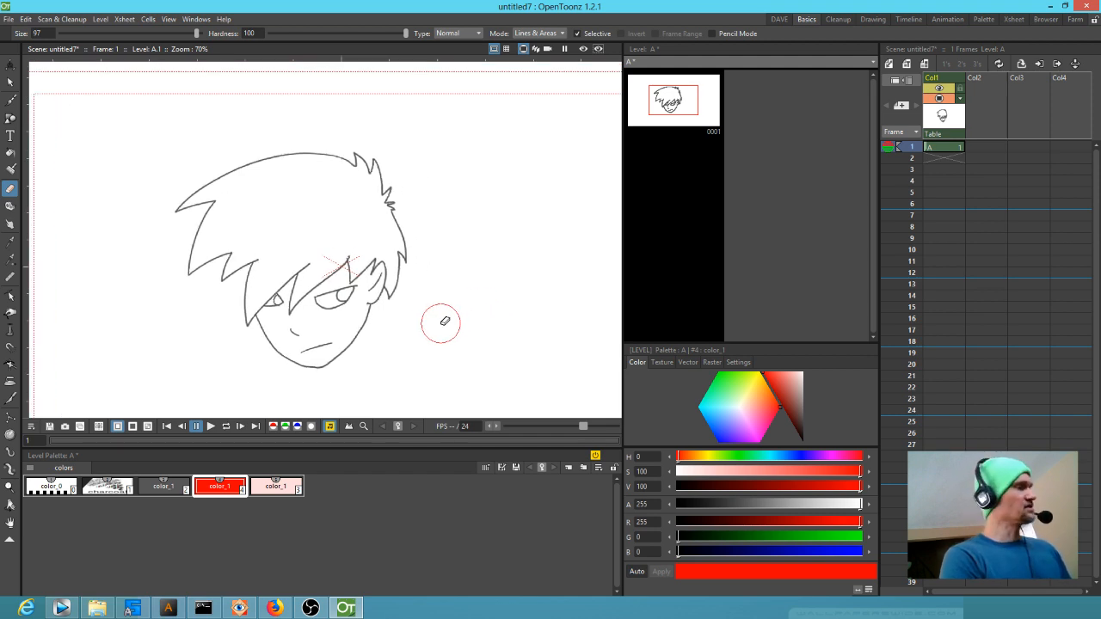
key(f)
click(139, 34)
click(140, 35)
click(141, 35)
click(140, 44)
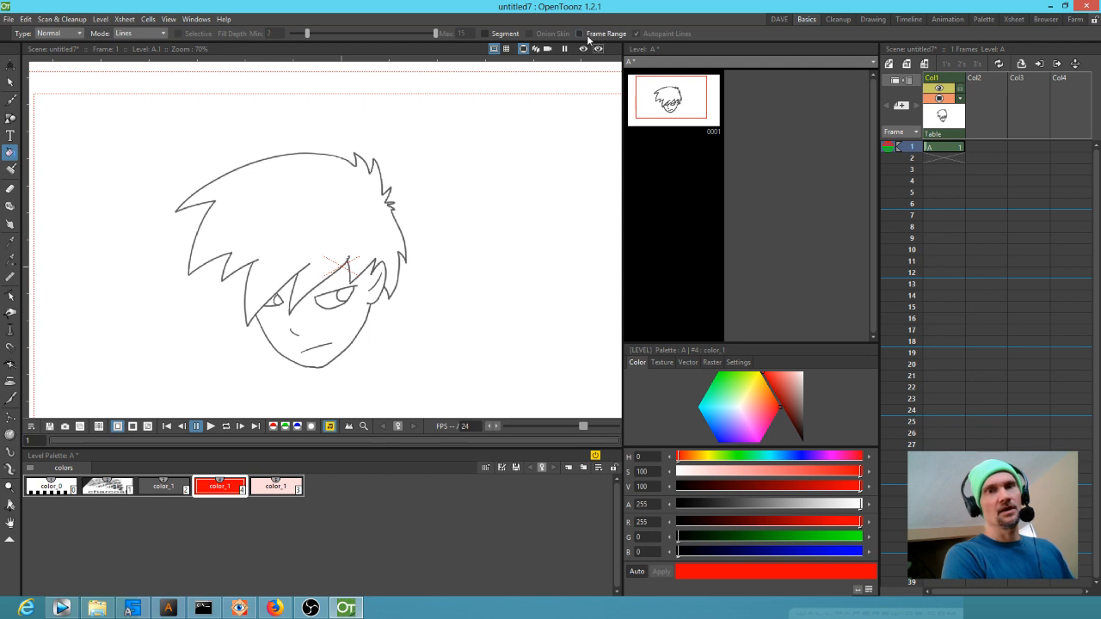
click(53, 33)
click(62, 54)
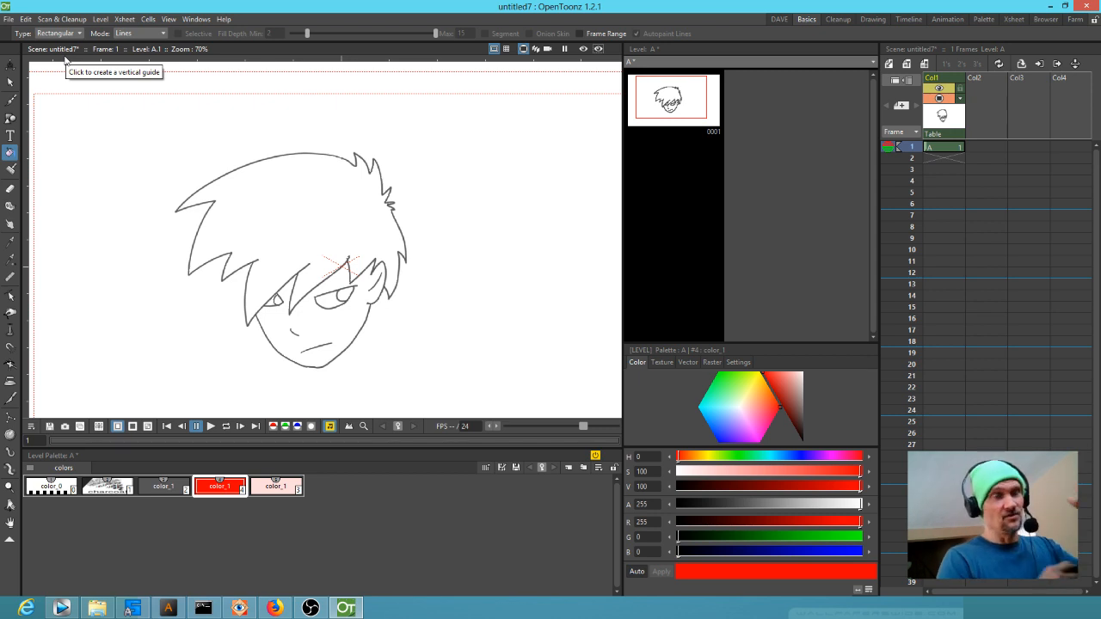
scroll(163, 103, down, 2)
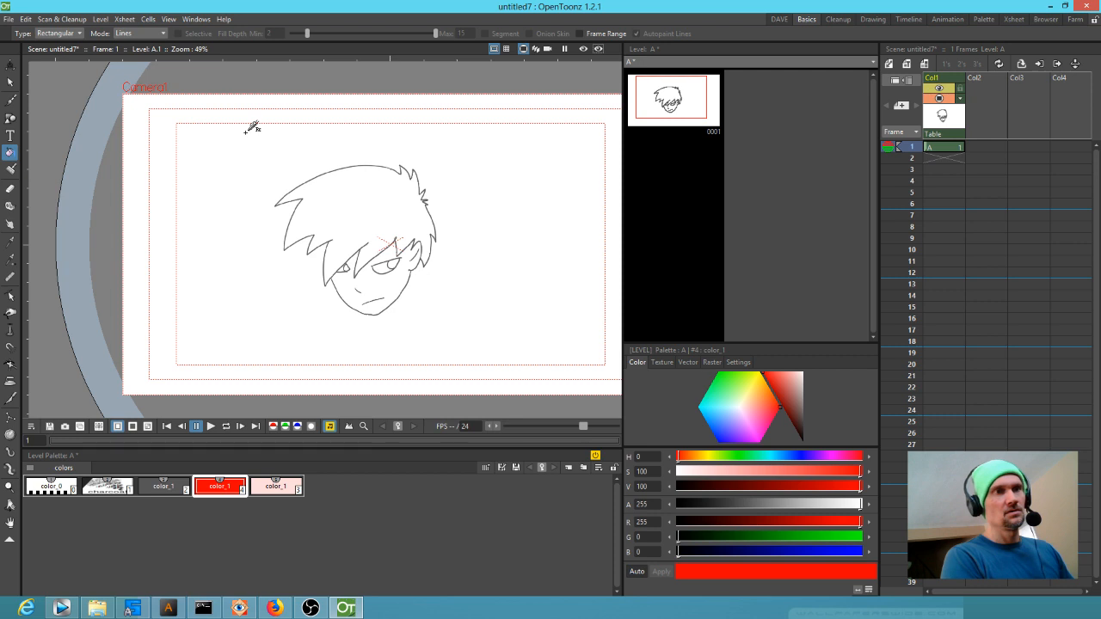
drag(236, 130, 496, 353)
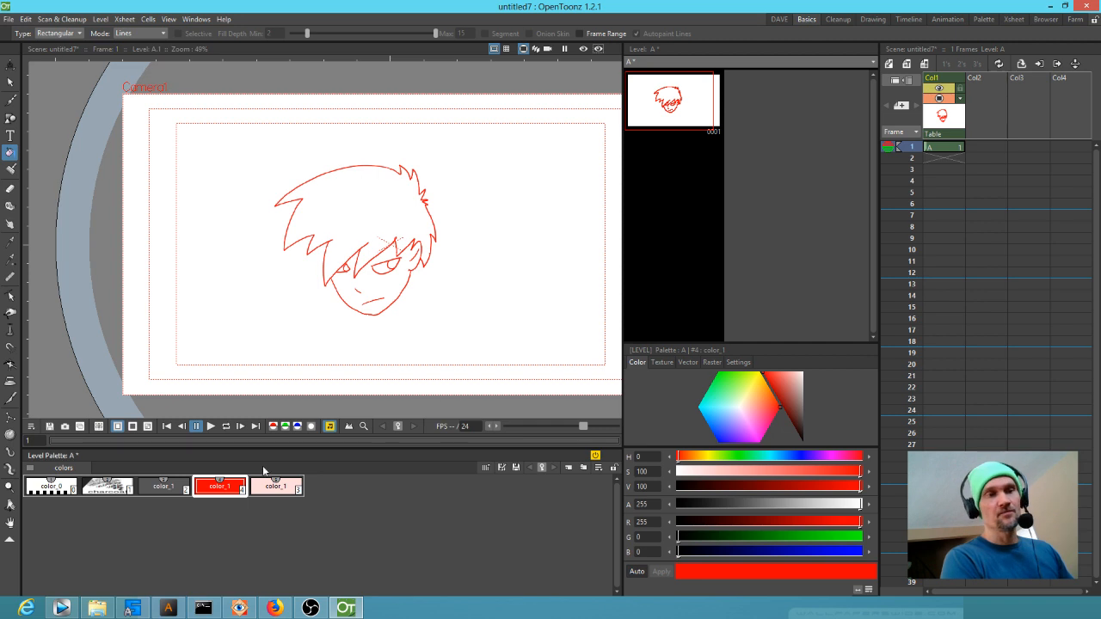
click(163, 490)
click(217, 489)
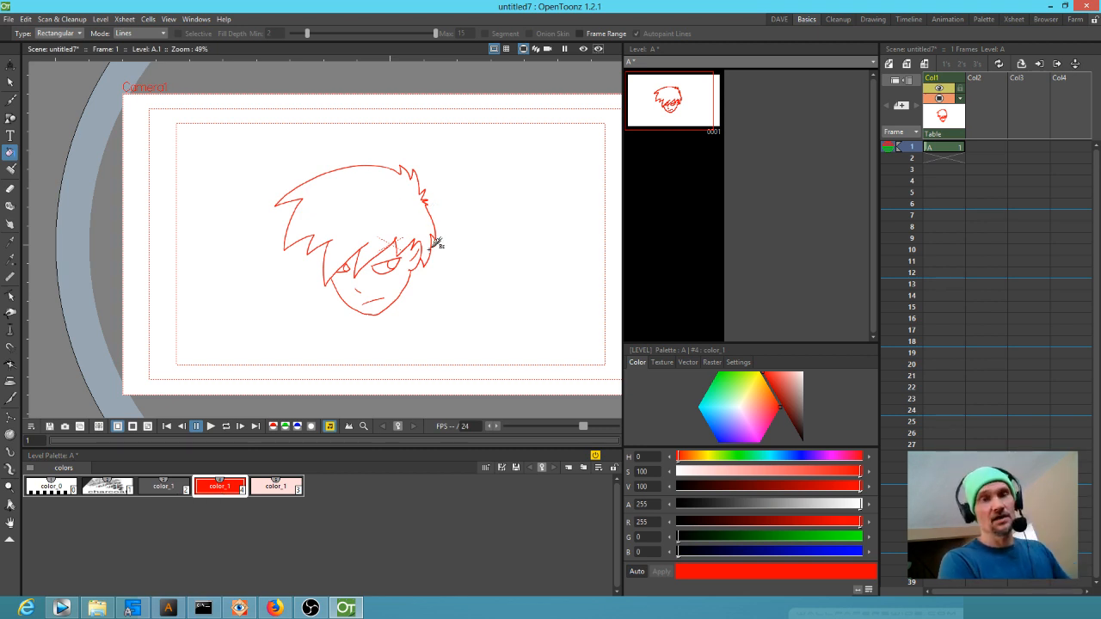
Extend the head drawing's exposure through frame 6 and duplicate it as a new drawing on frame 2
click(943, 152)
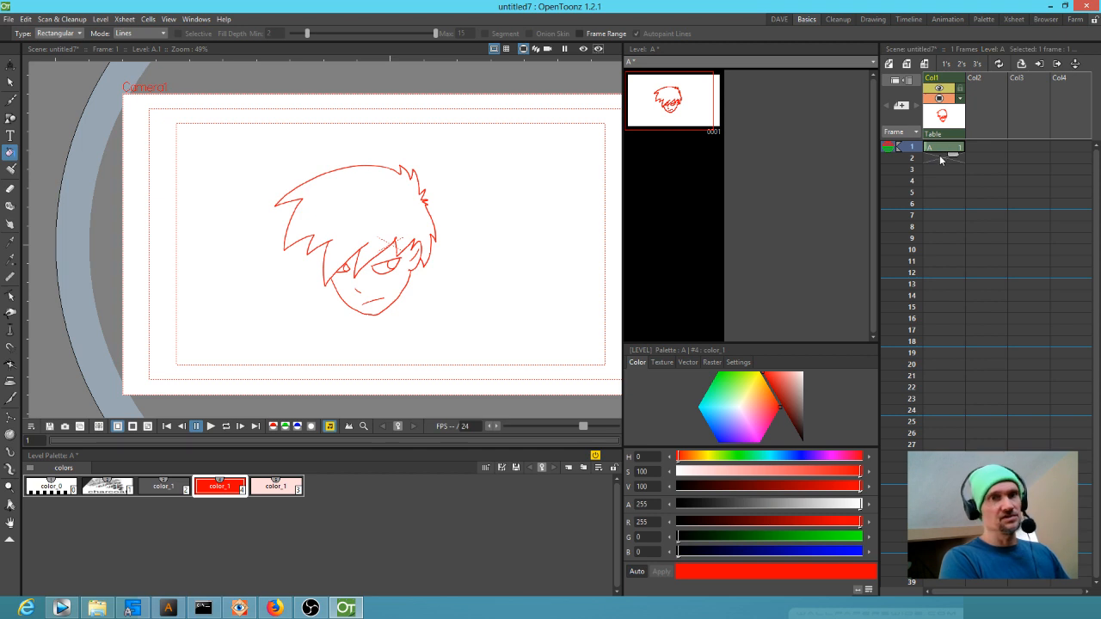
drag(956, 158, 951, 215)
click(941, 162)
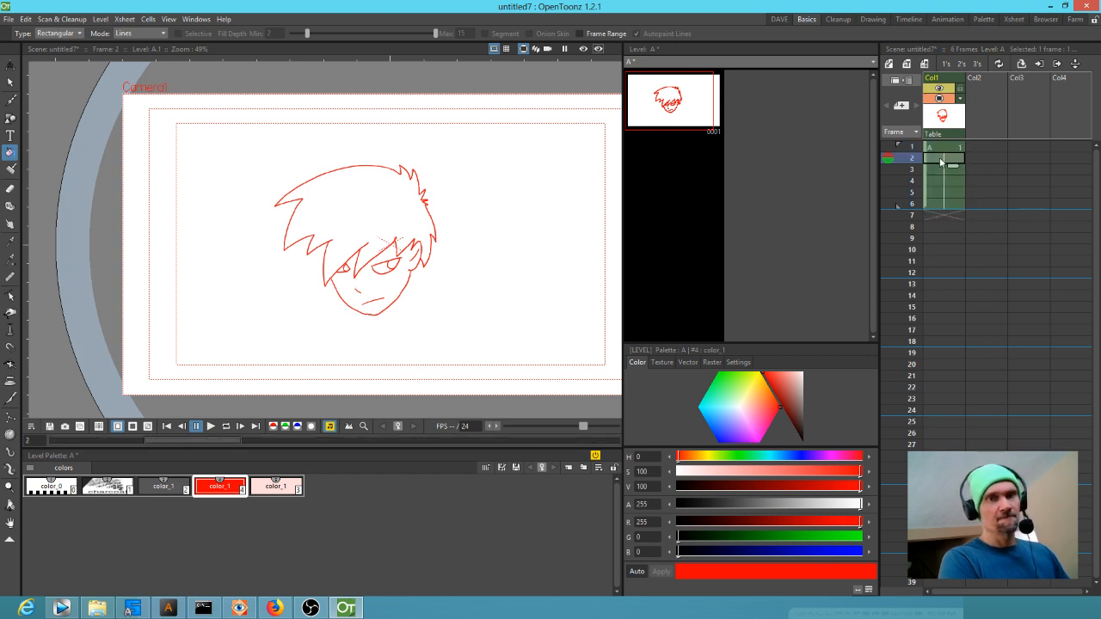
key(d)
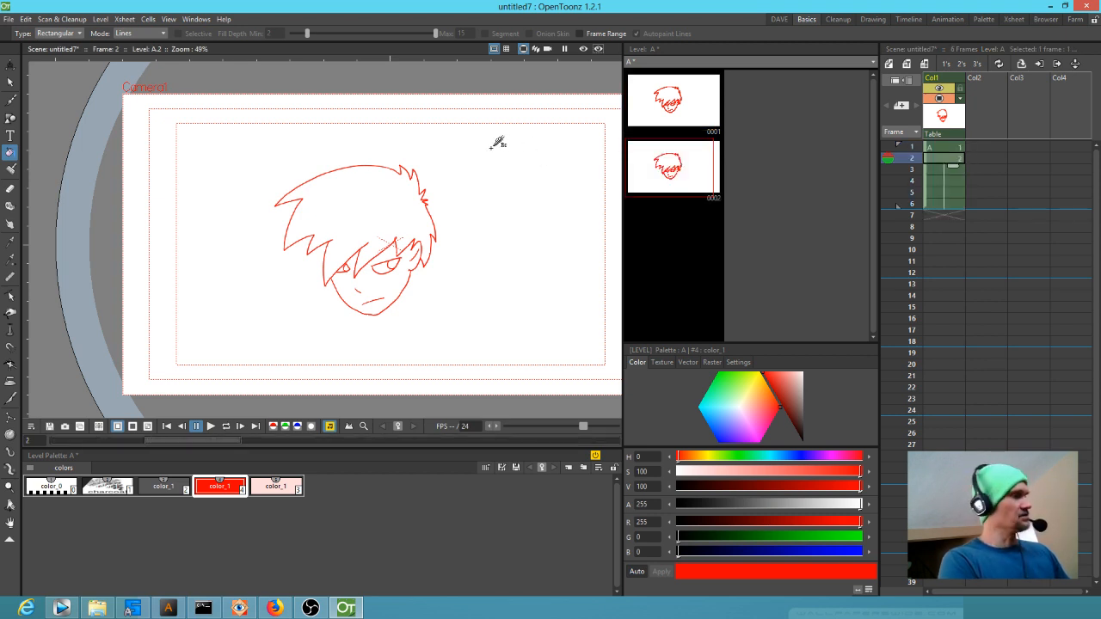
Select the head on frame 2 with a freehand selection and move it about 102 mm right and 14 mm up
key(s)
mouse_move(217, 134)
mouse_down()
mouse_move(222, 243)
mouse_move(419, 374)
mouse_move(507, 181)
mouse_move(217, 191)
mouse_up()
drag(411, 237, 471, 228)
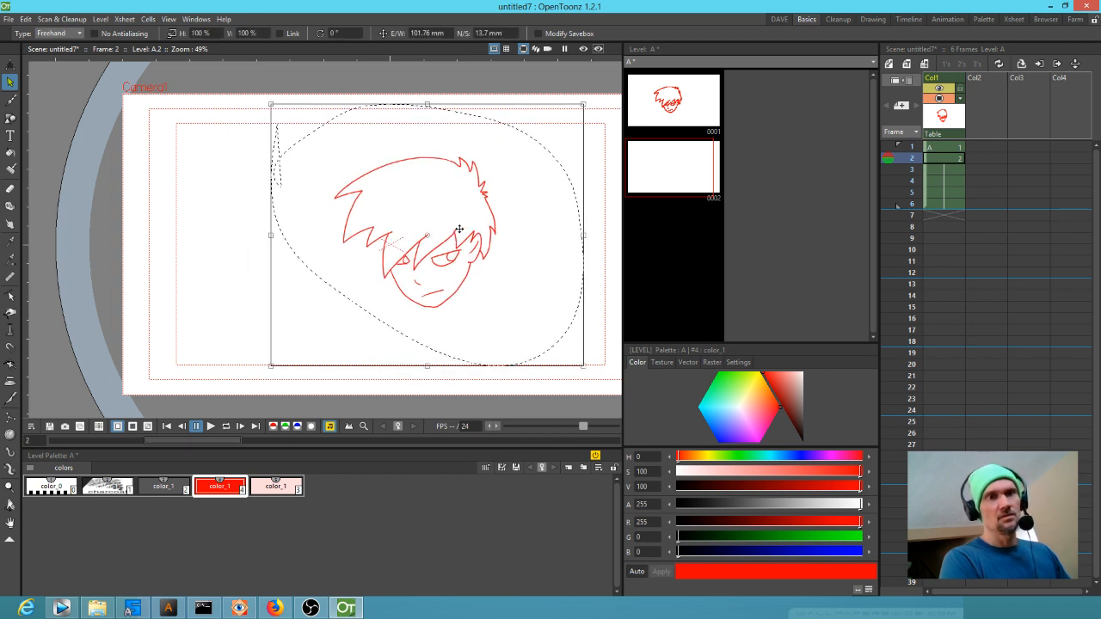
Duplicate the drawing onto frame 3 and scale the head there to about 118% horizontally and 94% vertically
click(950, 171)
key(d)
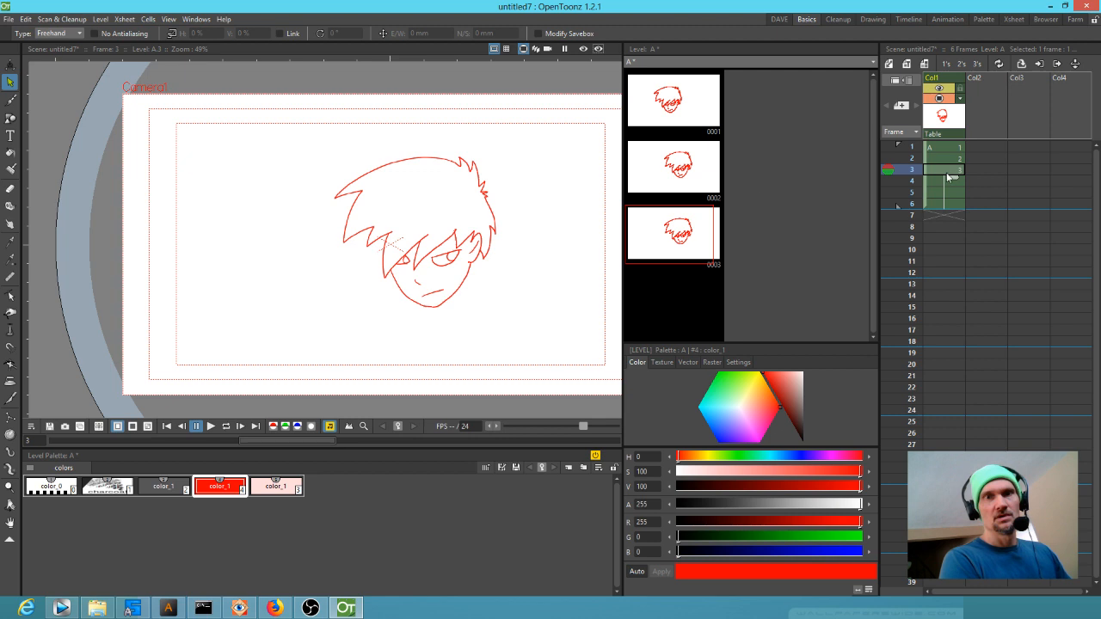
mouse_move(413, 129)
mouse_down()
mouse_move(301, 142)
mouse_move(298, 321)
mouse_move(525, 301)
mouse_move(476, 148)
mouse_move(366, 131)
mouse_up()
drag(549, 115, 597, 131)
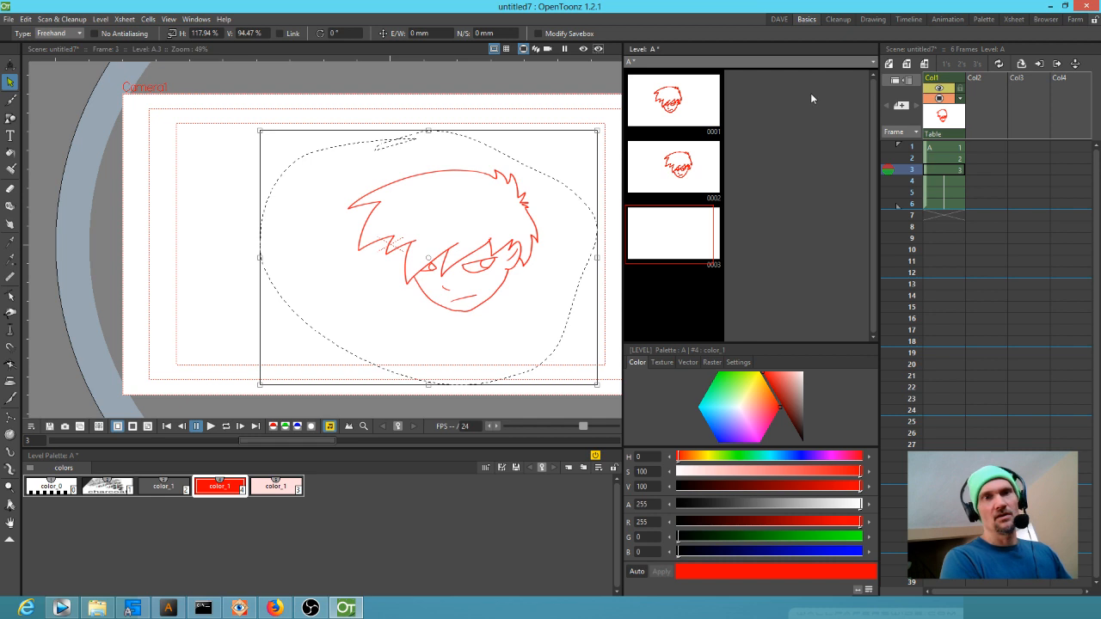
Review the drawings on frames 1 to 3 and inspect the charcoal and red palette styles
click(947, 149)
click(939, 159)
click(935, 170)
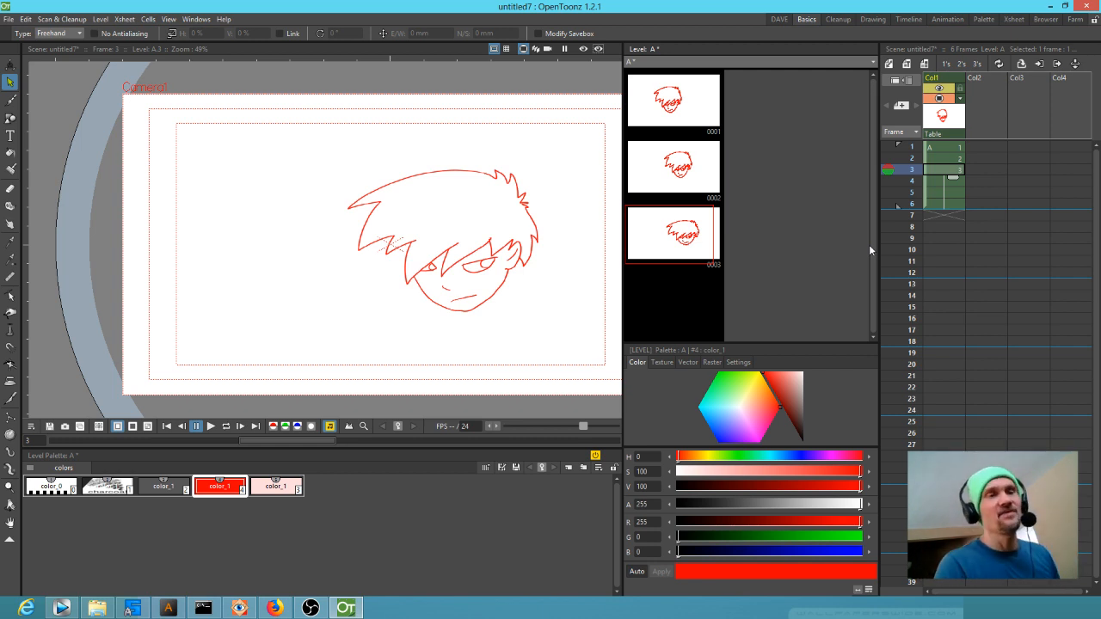
click(114, 491)
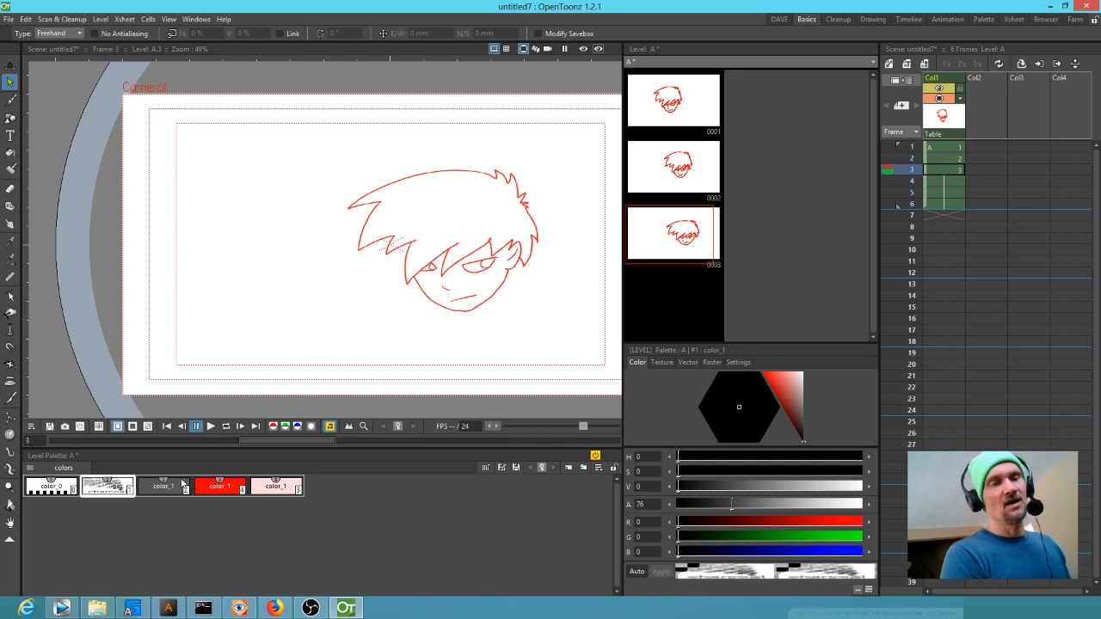
click(221, 484)
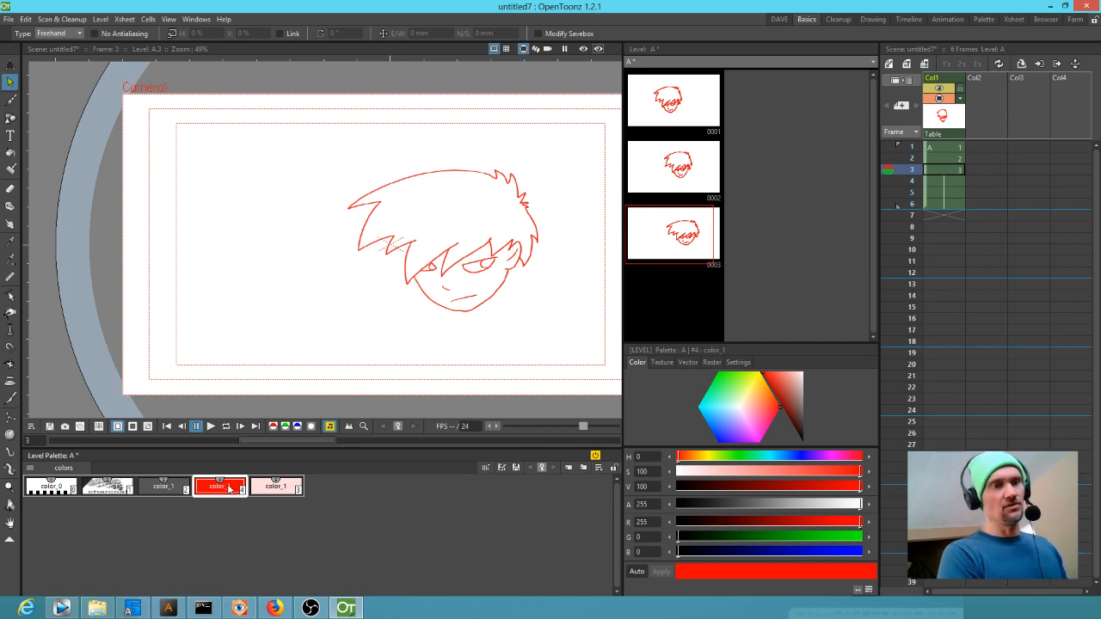
Recolor the head's lines on frames 1 to 3 with the dark gray style using a rectangular line fill over the frame range
click(167, 488)
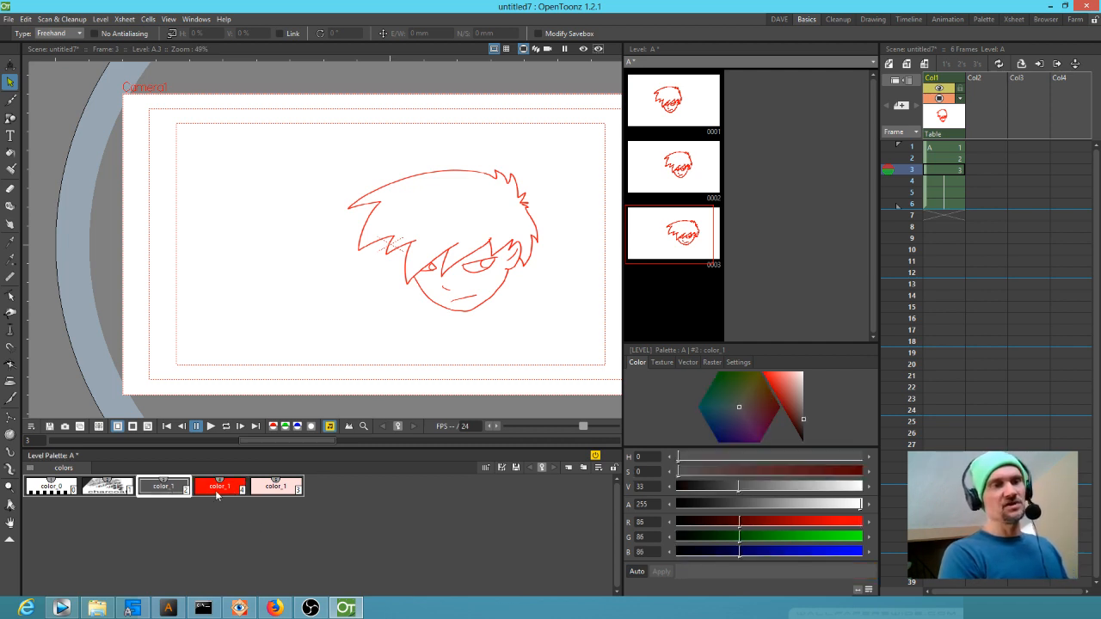
click(950, 152)
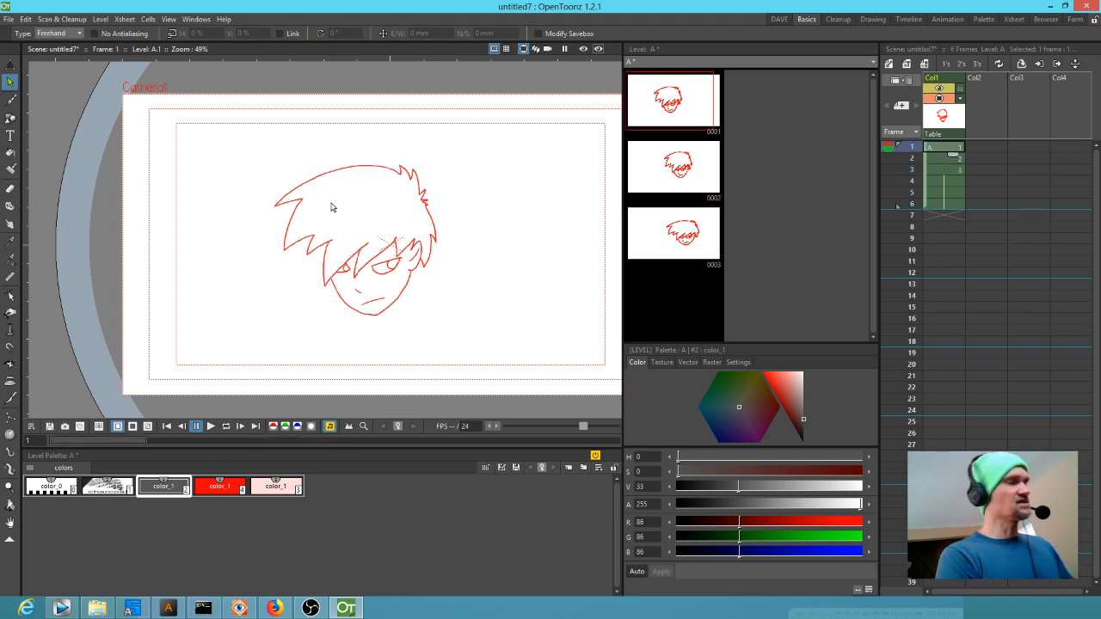
key(f)
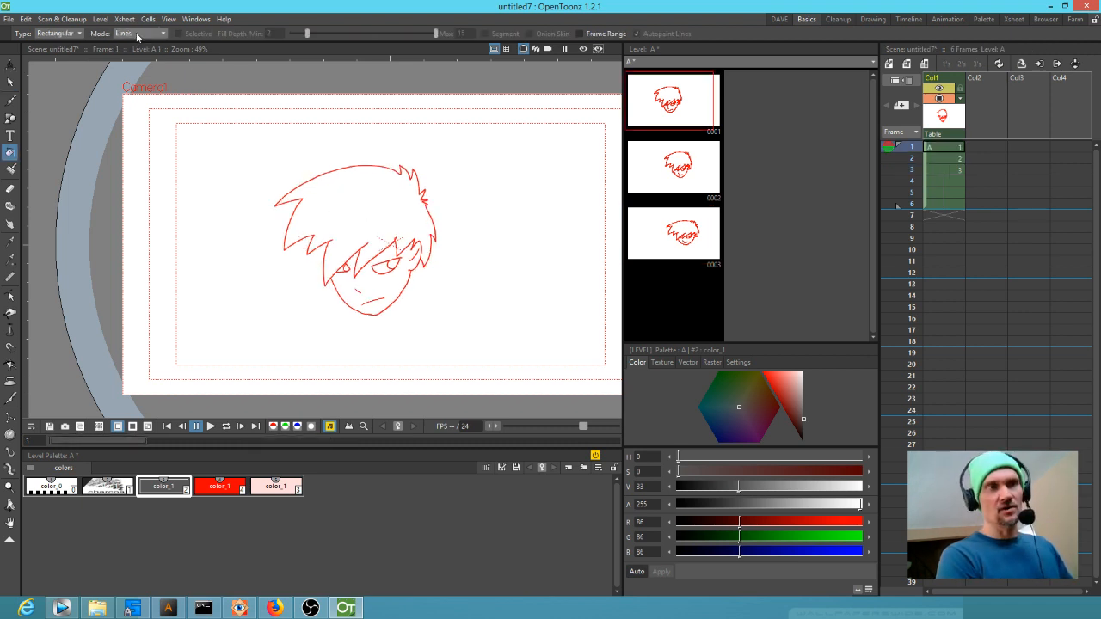
click(582, 32)
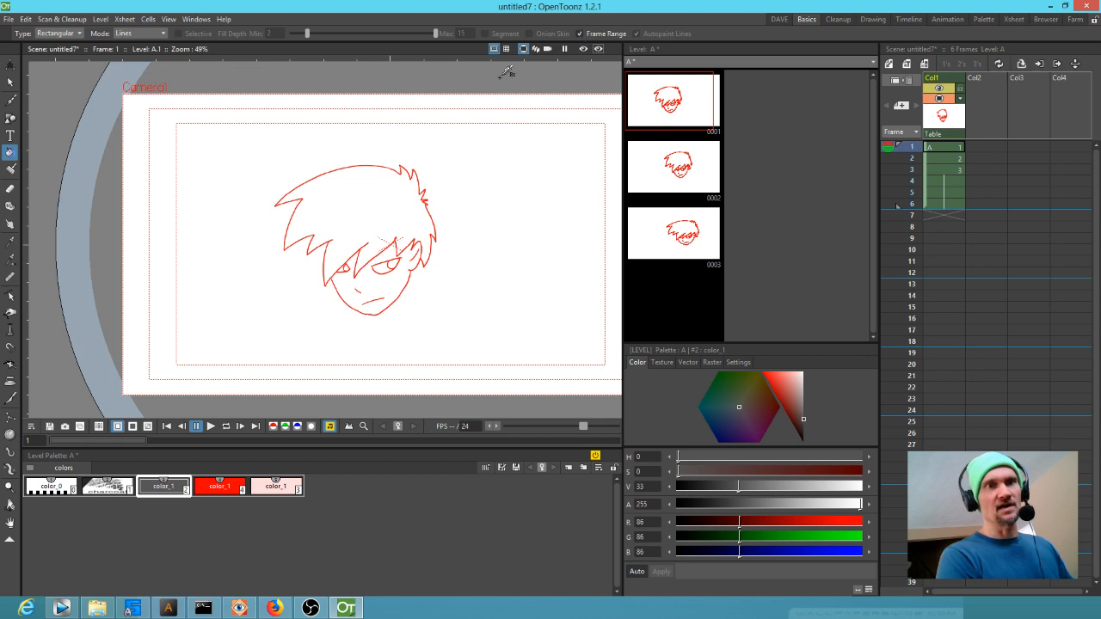
drag(110, 88, 660, 410)
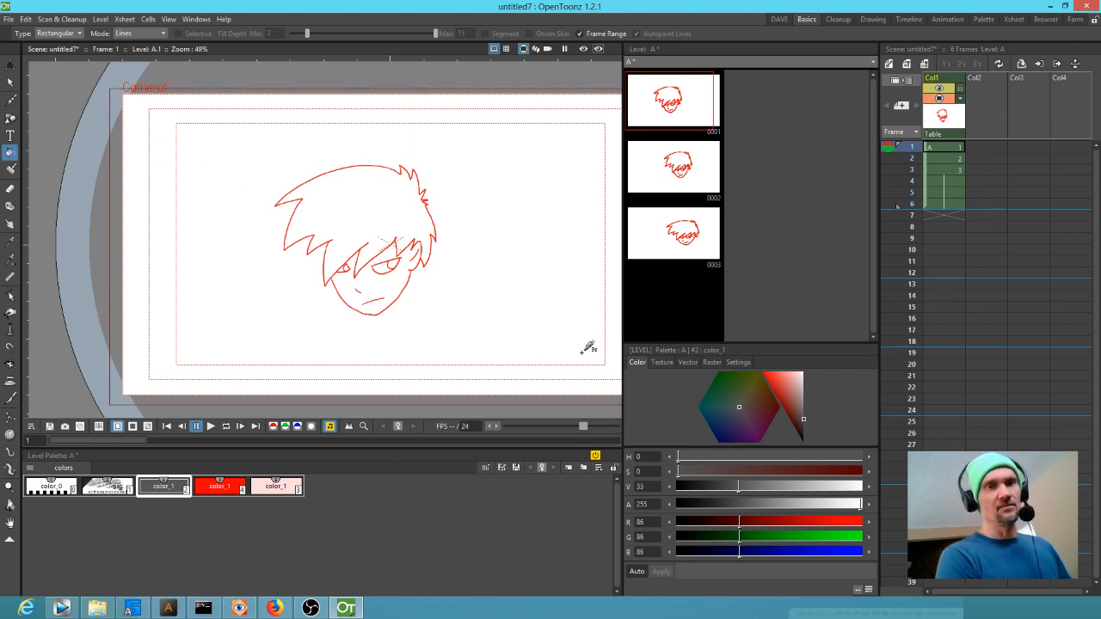
click(952, 170)
scroll(233, 190, down, 2)
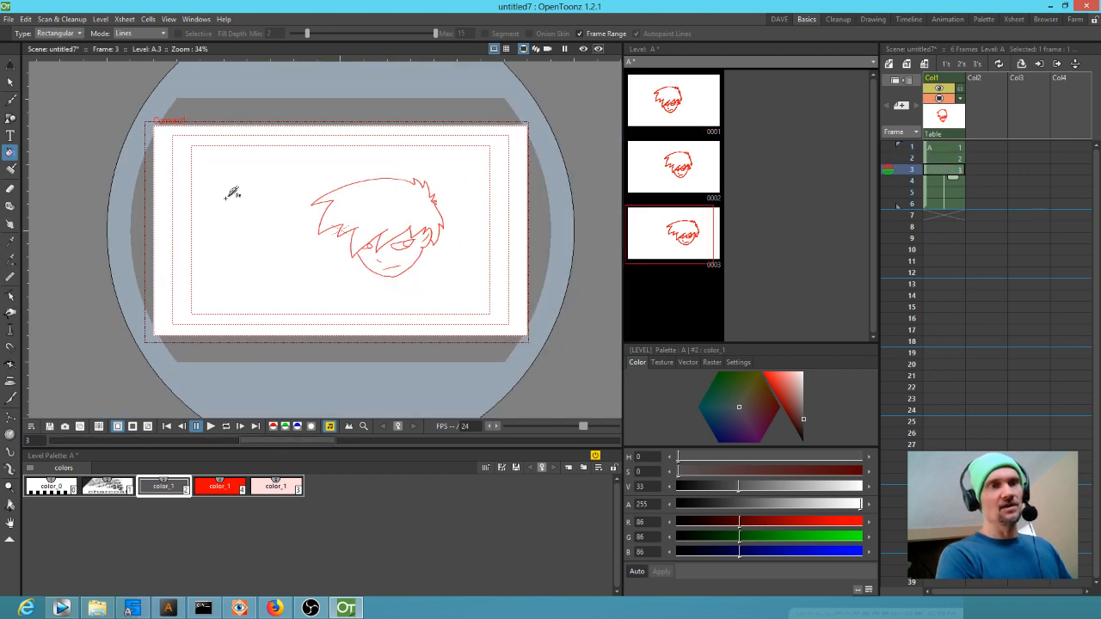
mouse_move(134, 102)
mouse_down()
mouse_move(241, 261)
mouse_move(597, 373)
mouse_move(583, 363)
mouse_up()
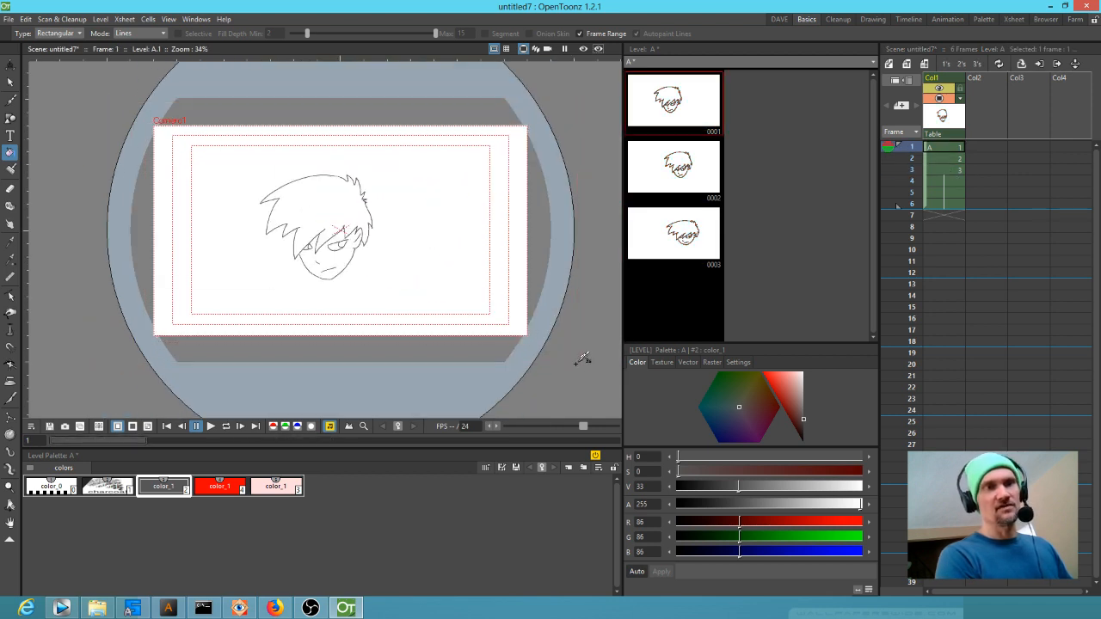
Load the basic toonz raster palette into the level palette and select its charcoal style
click(919, 151)
mouse_move(911, 148)
mouse_down()
mouse_move(915, 171)
mouse_move(916, 131)
mouse_up()
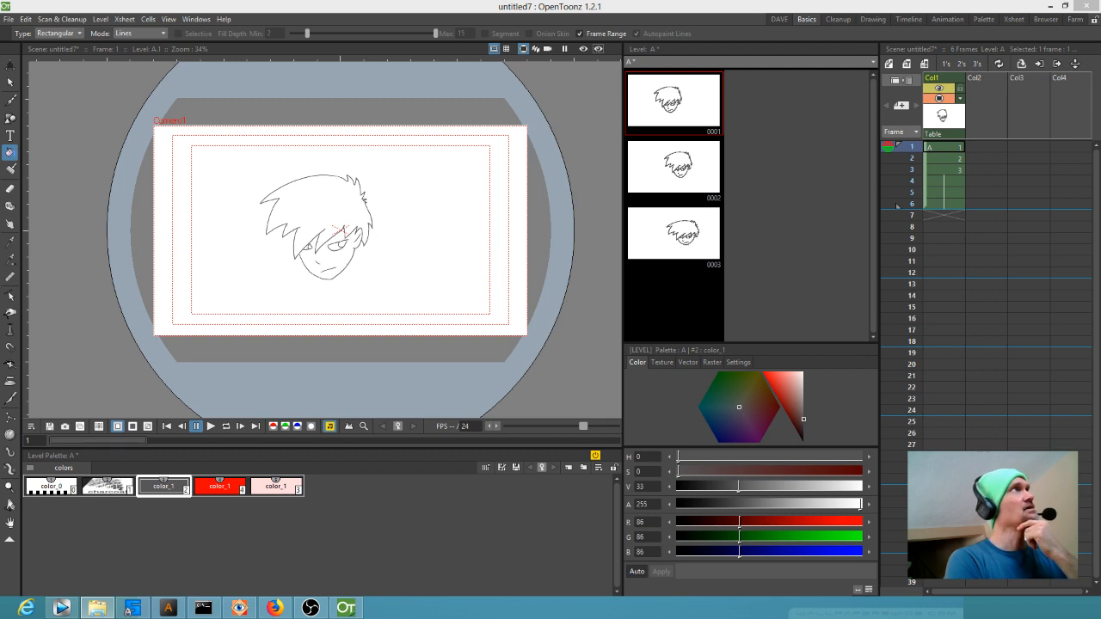
drag(249, 181, 362, 513)
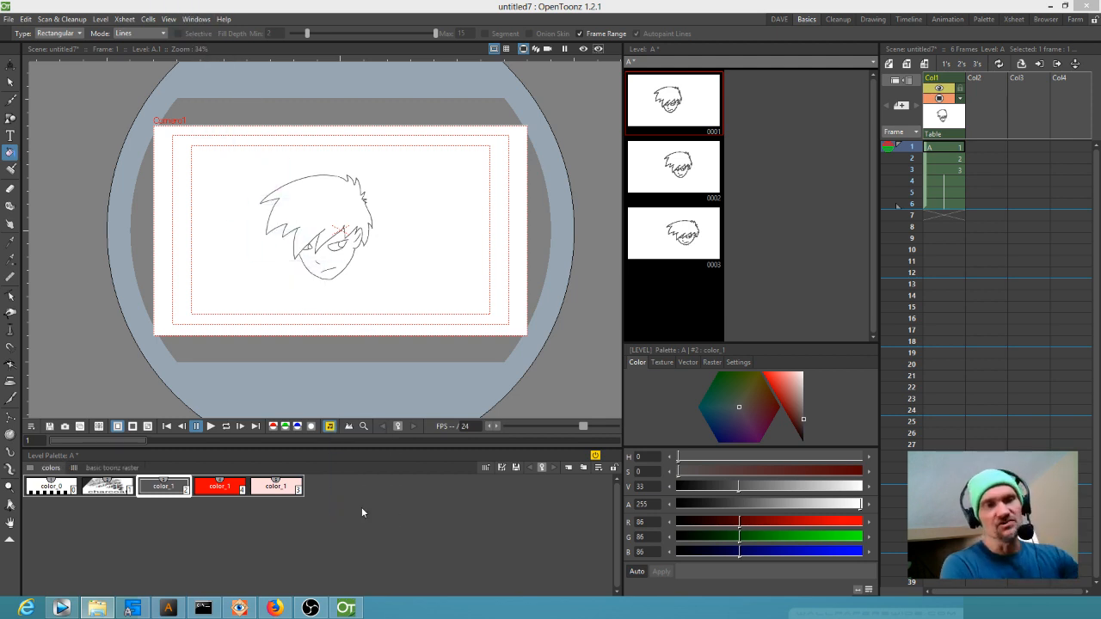
click(106, 469)
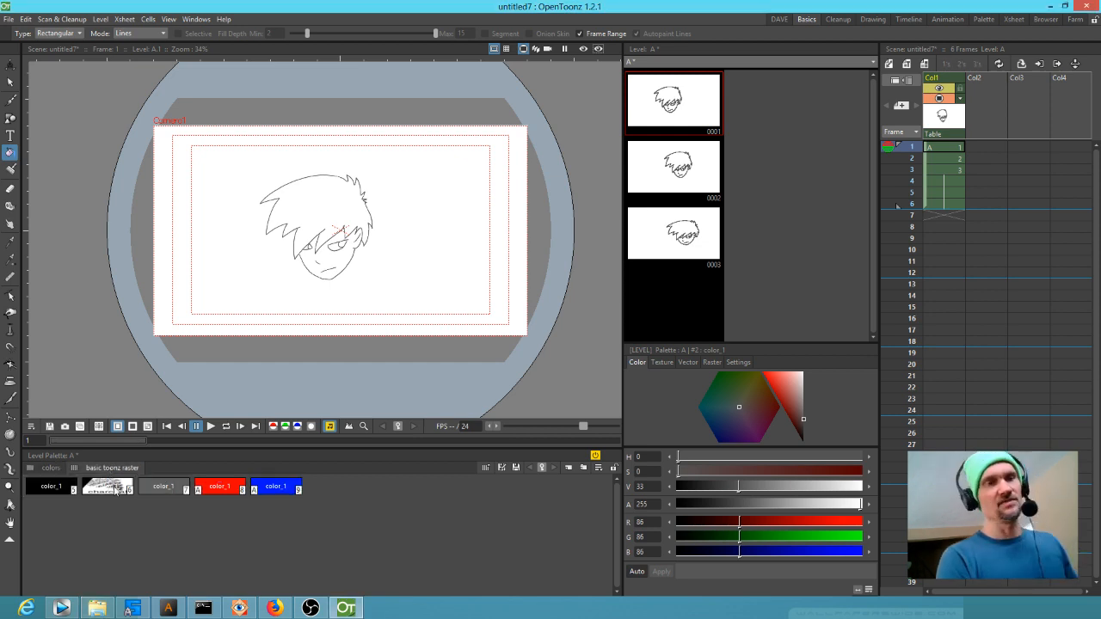
click(120, 493)
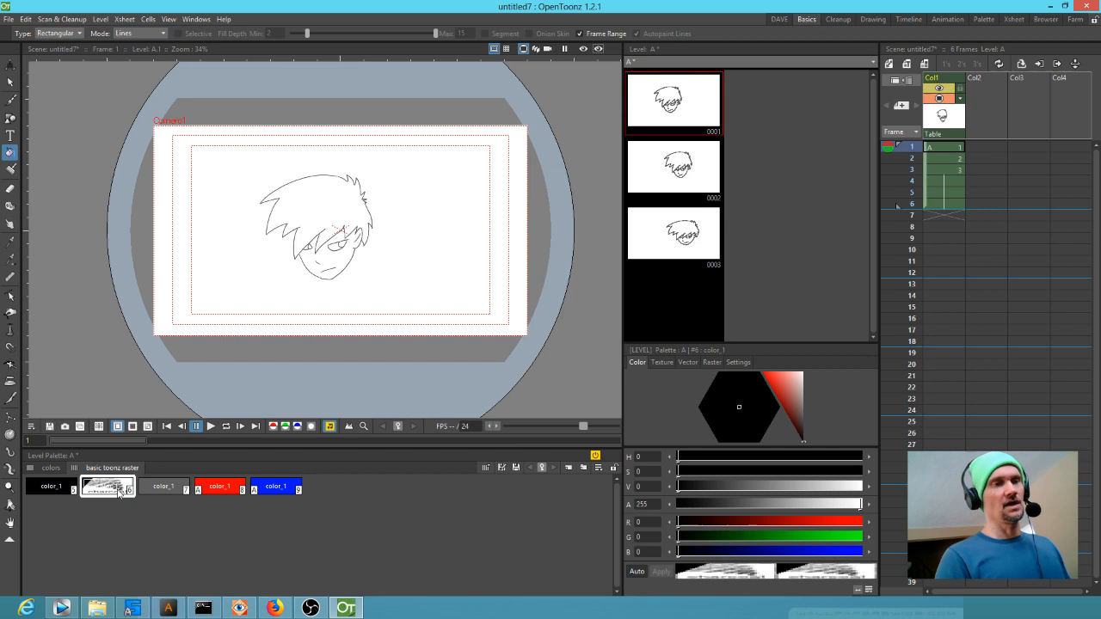
Delete only the gray, red and pink styles from the colors page, without their lines, and review drawings 1 to 3
click(50, 468)
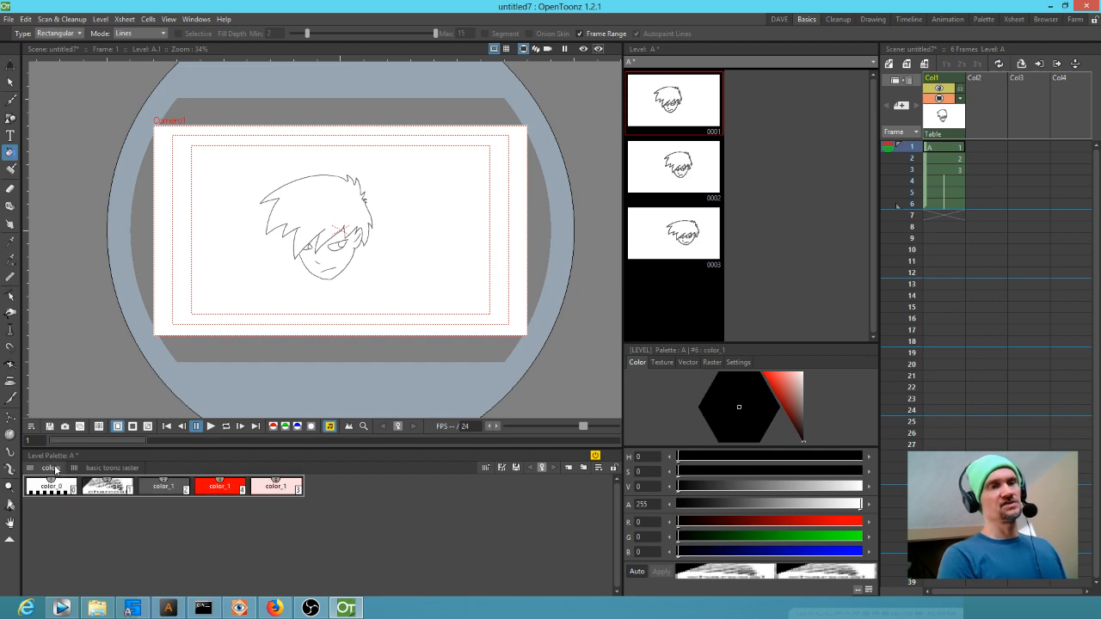
click(295, 489)
click(161, 488)
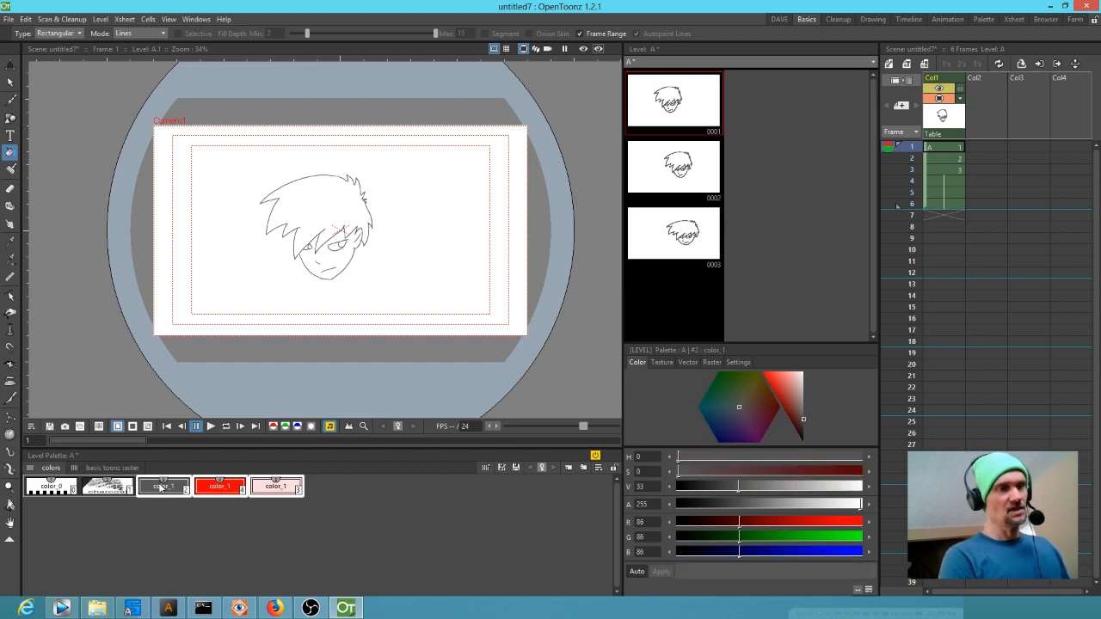
key(Delete)
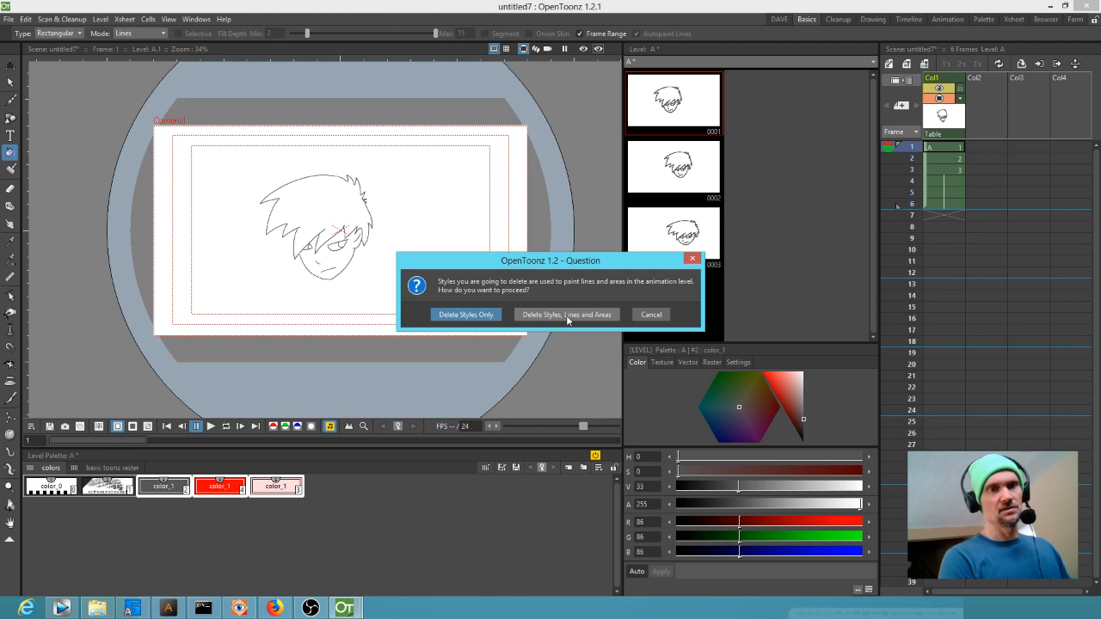
click(454, 316)
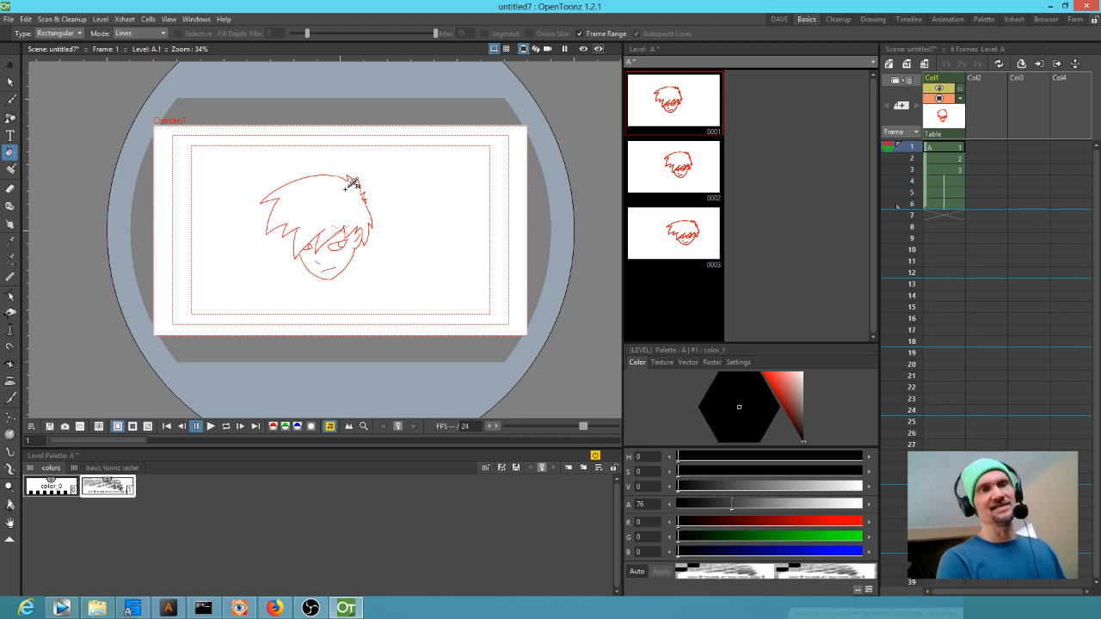
click(687, 103)
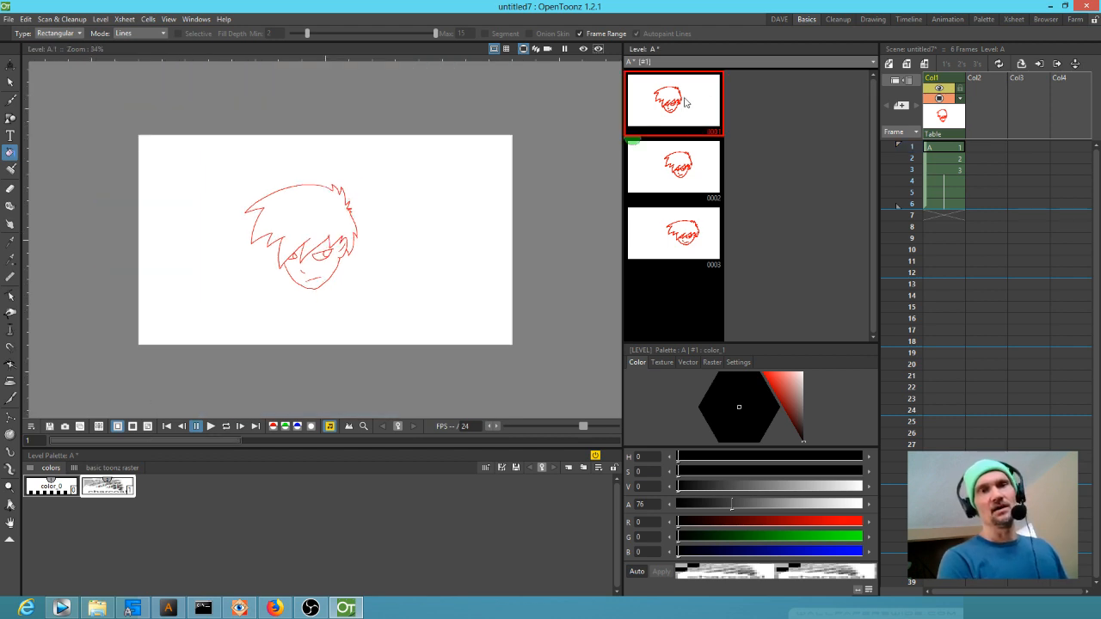
click(679, 163)
click(673, 231)
click(676, 173)
click(680, 122)
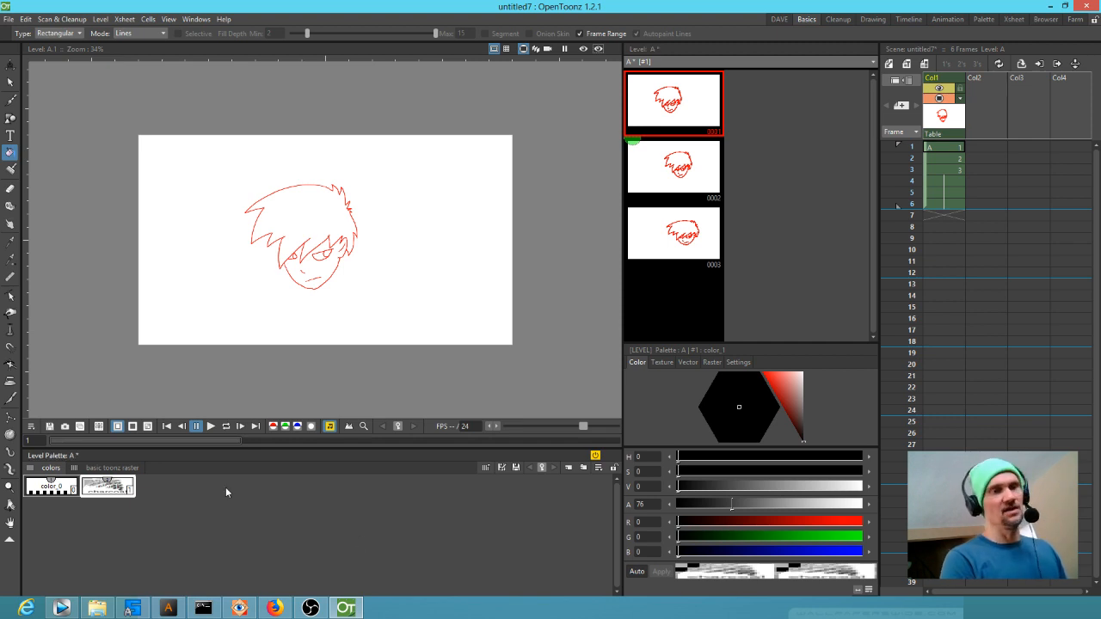
Remove the raster brush from style #1 on the colors page and set its alpha to 255
click(668, 363)
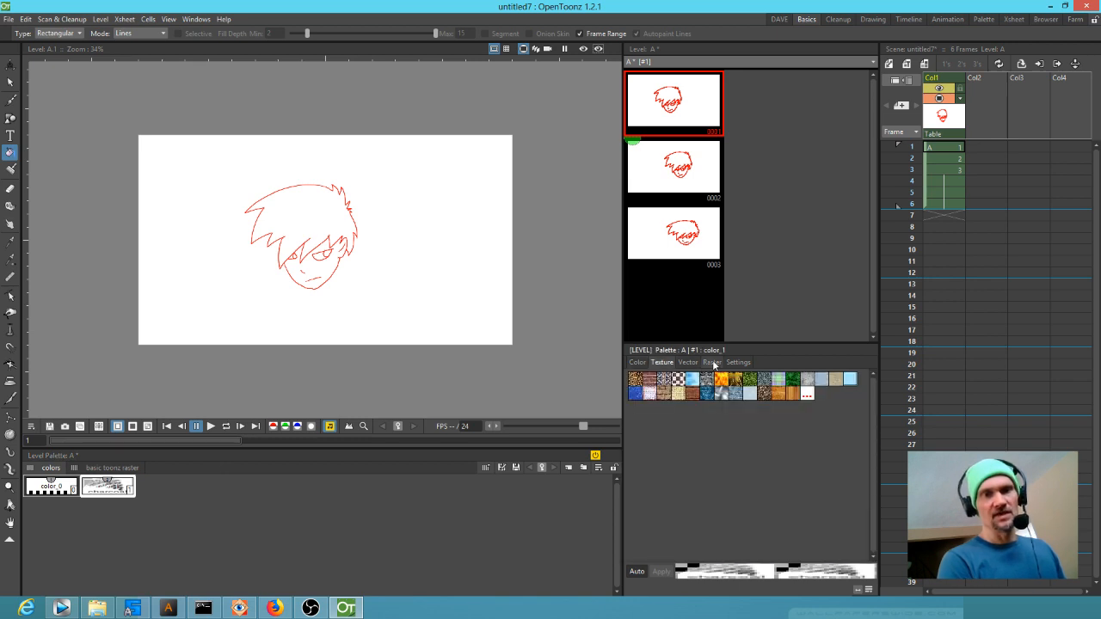
click(712, 363)
click(646, 390)
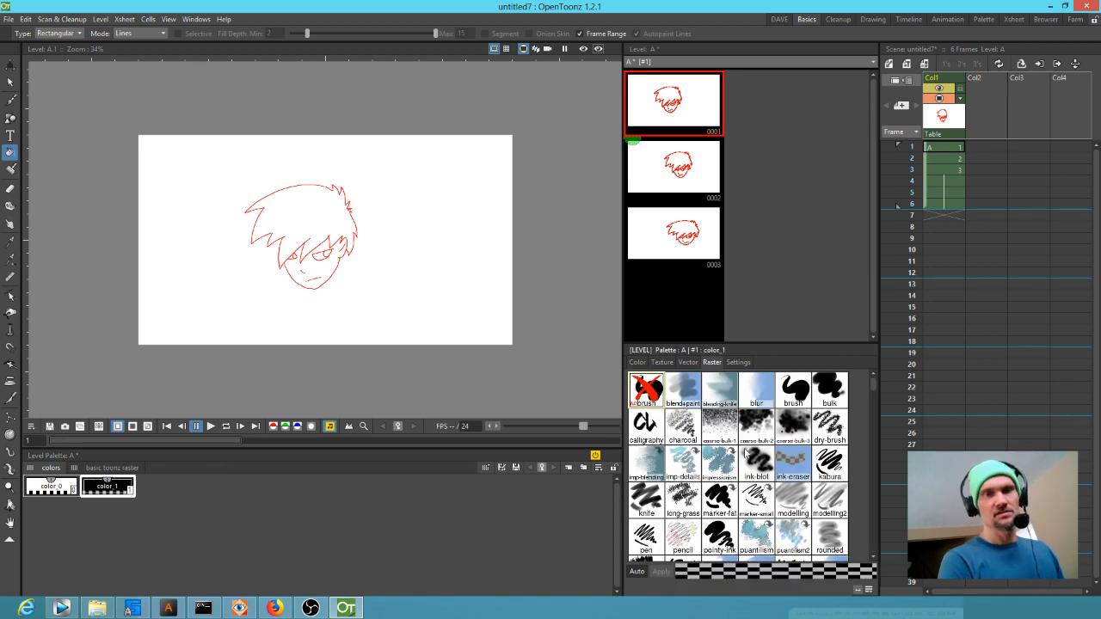
click(636, 362)
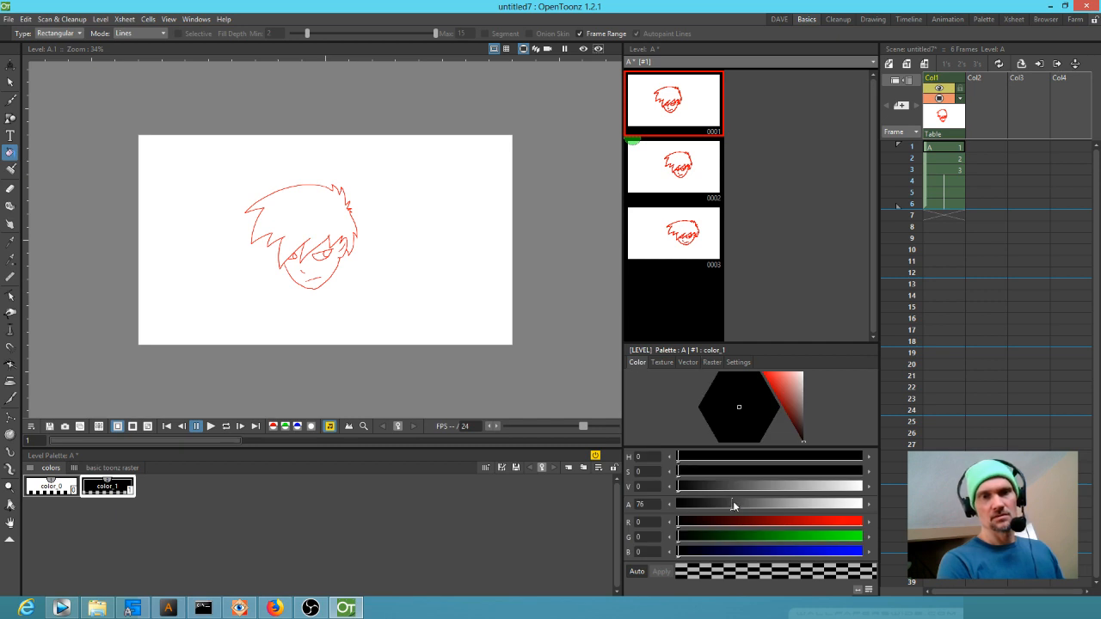
drag(733, 505, 861, 505)
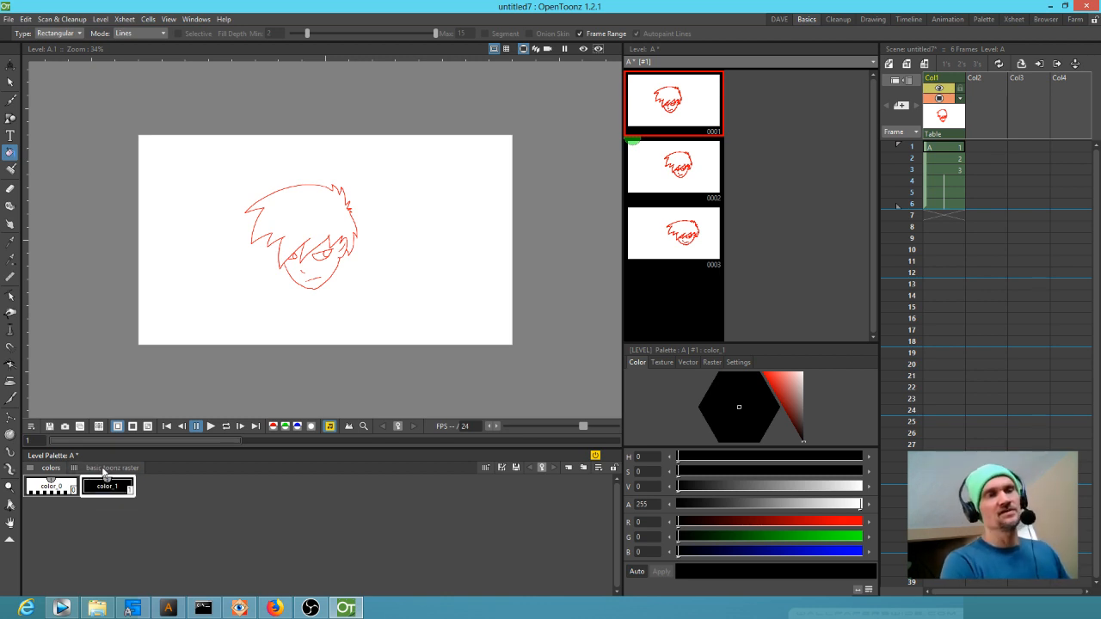
Delete the black style #5 from the basic toonz raster page
click(108, 468)
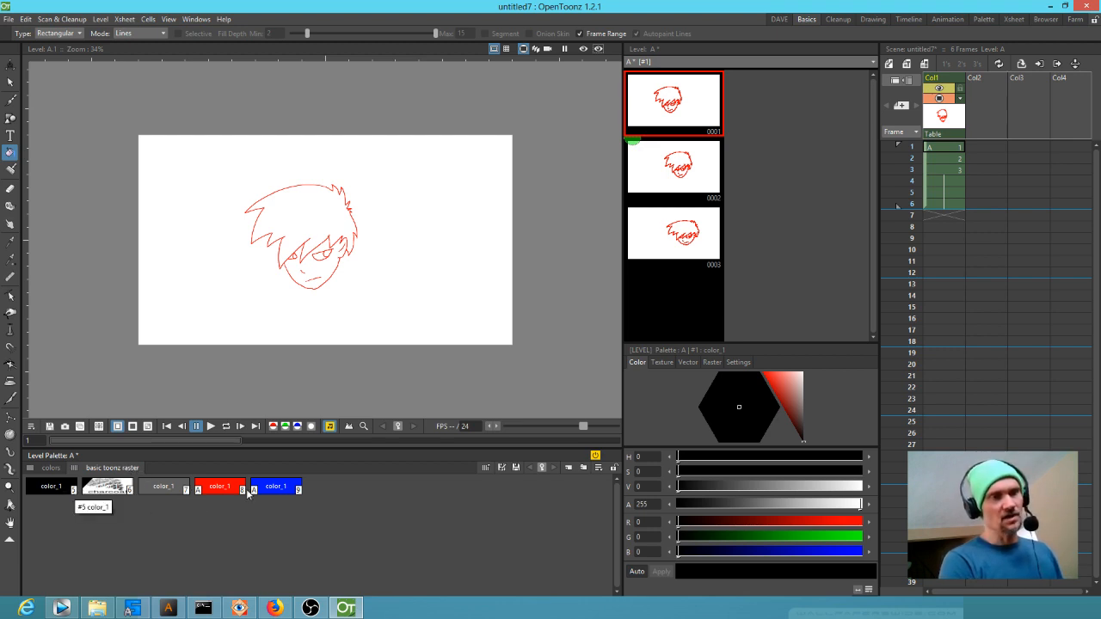
click(51, 468)
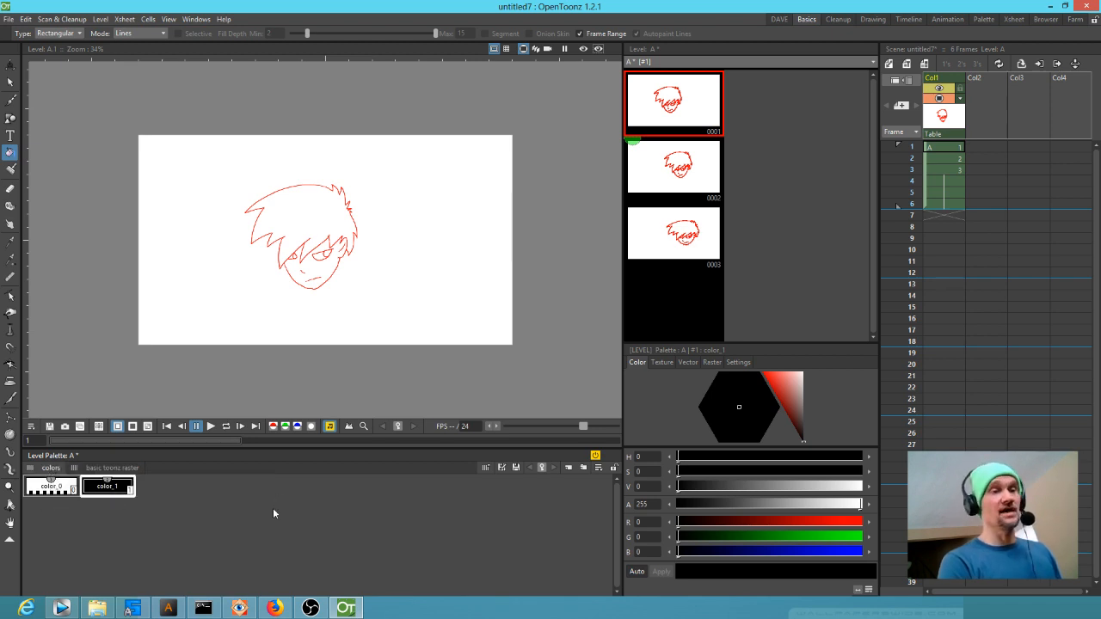
click(105, 469)
click(56, 489)
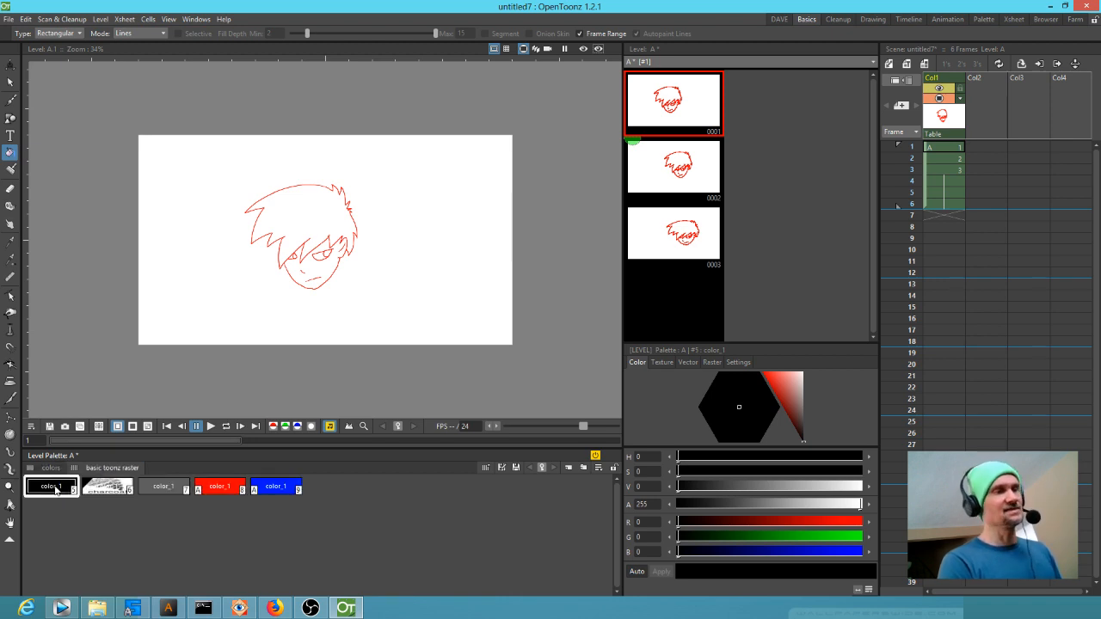
key(Delete)
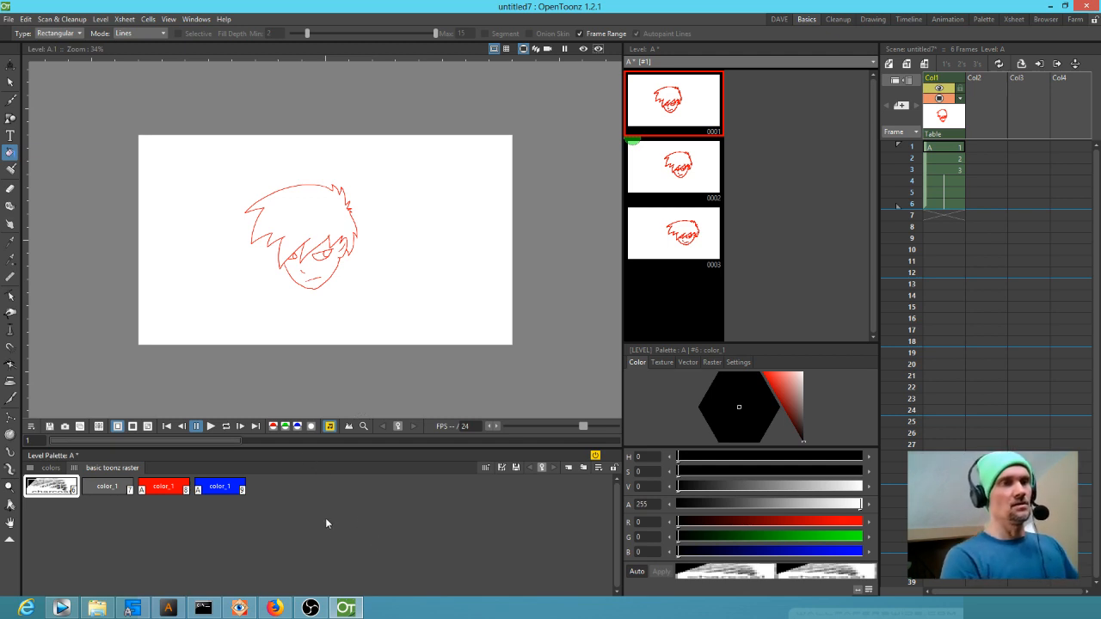
Draw a hatched charcoal oval beside the head on drawing 1 and outline it with a larger oval in the gray style
key(b)
mouse_move(398, 290)
mouse_down()
mouse_move(456, 258)
mouse_move(422, 172)
mouse_move(447, 292)
mouse_move(453, 244)
mouse_move(392, 258)
mouse_move(447, 276)
mouse_move(479, 253)
mouse_up()
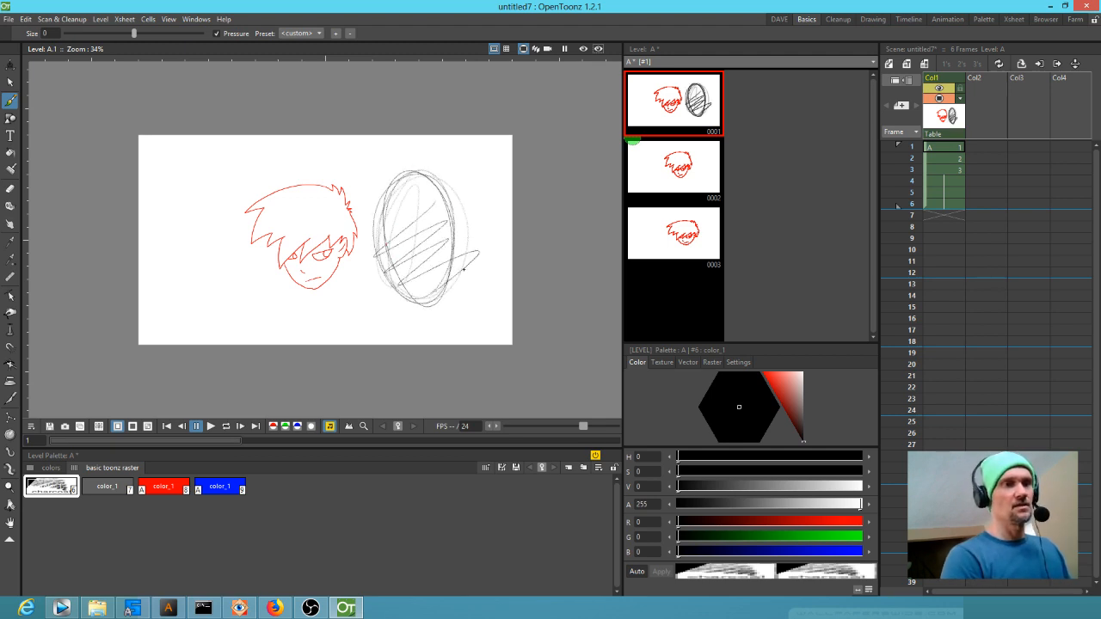
click(106, 488)
mouse_move(380, 179)
mouse_down()
mouse_move(376, 295)
mouse_move(429, 327)
mouse_move(475, 277)
mouse_move(474, 187)
mouse_move(409, 151)
mouse_up()
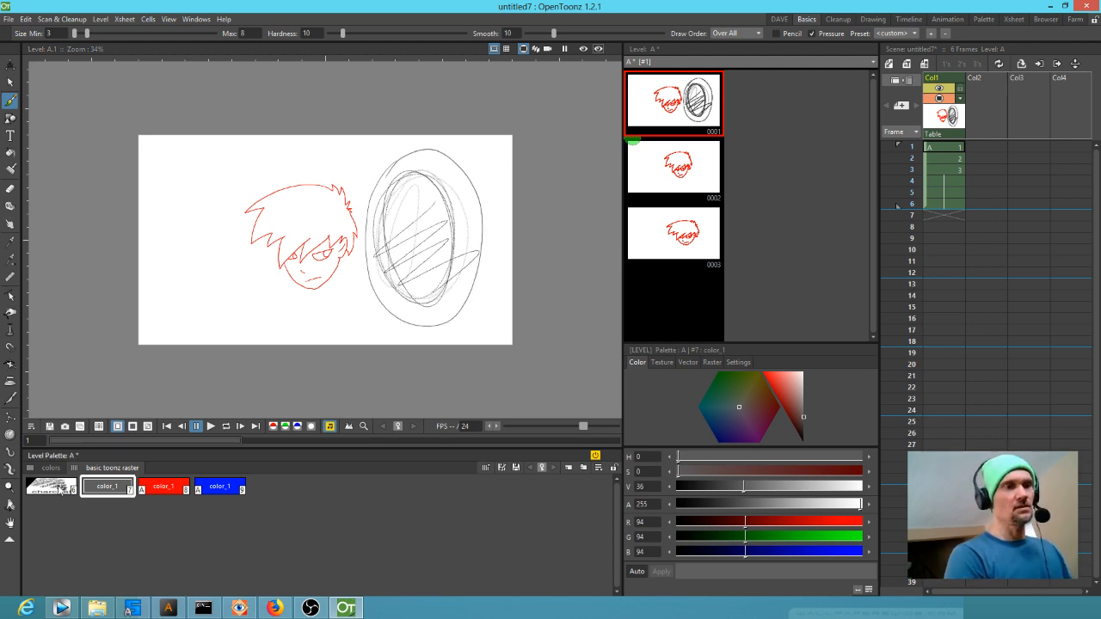
Delete the charcoal style together with its lines and areas in the level
click(64, 489)
key(Delete)
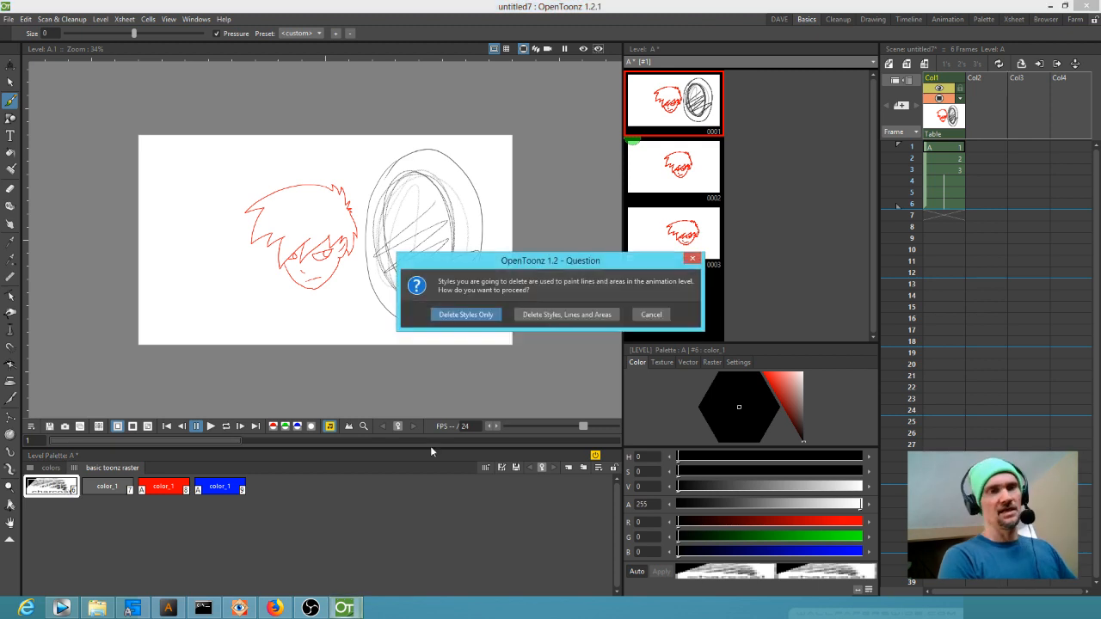
click(571, 312)
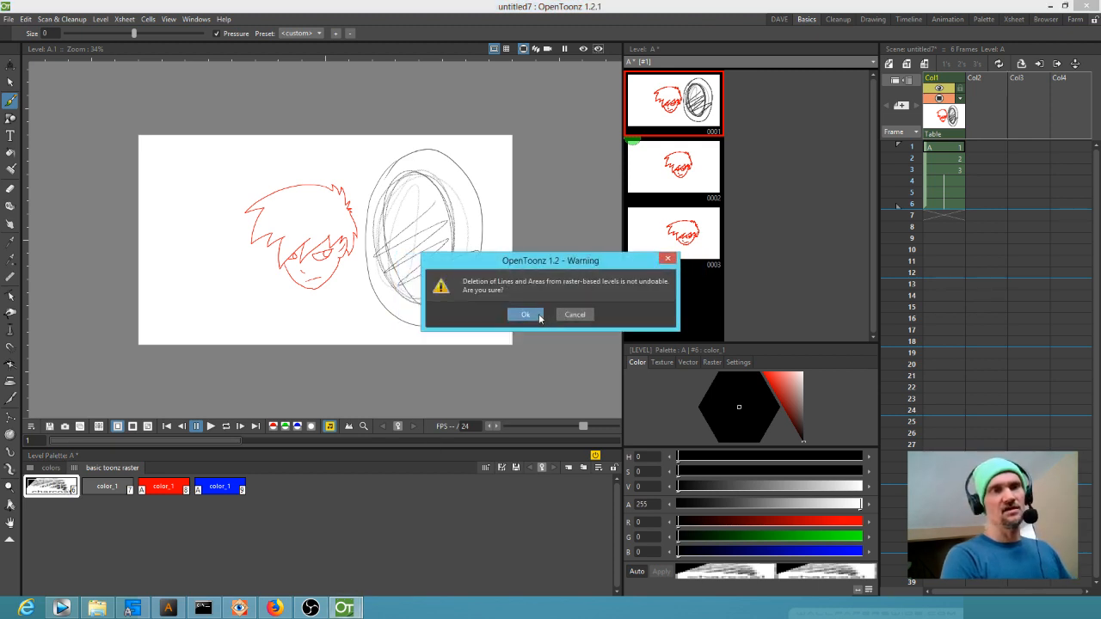
click(535, 316)
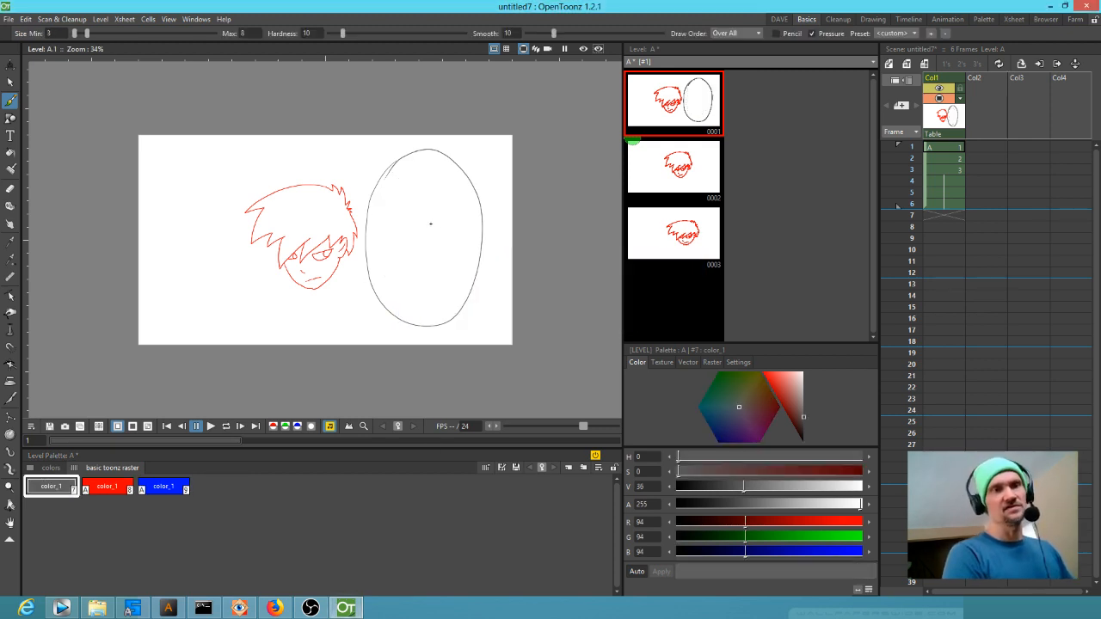
Erase the gray oval beside the head on drawing 1
drag(431, 273, 393, 292)
scroll(326, 308, up, 4)
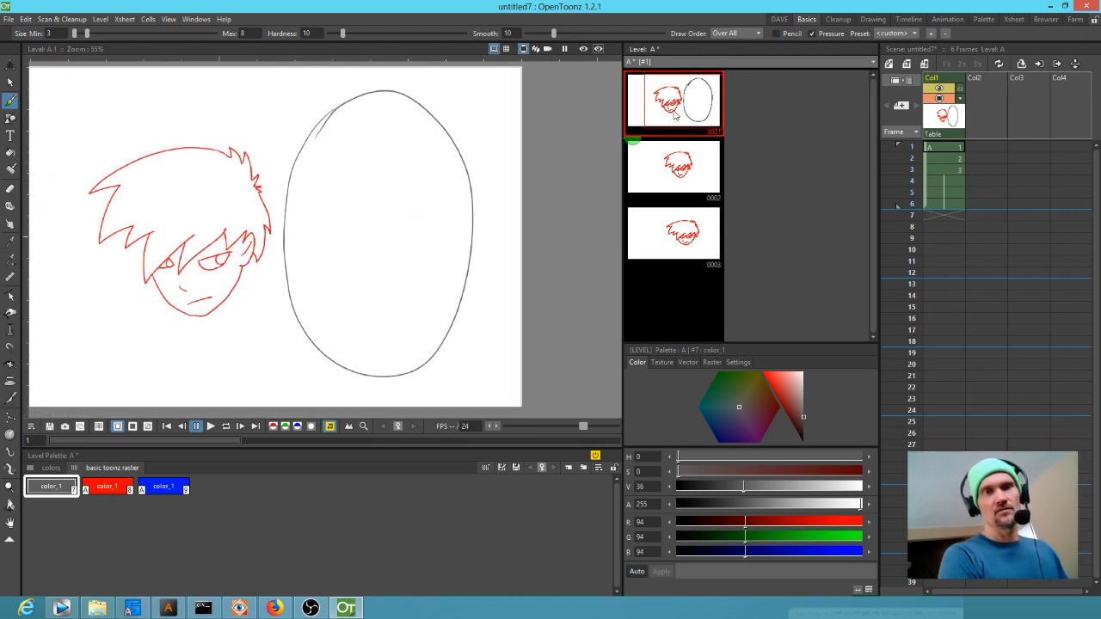
key(e)
mouse_move(401, 91)
mouse_down()
mouse_move(356, 100)
mouse_move(313, 146)
mouse_move(304, 215)
mouse_move(327, 346)
mouse_move(449, 307)
mouse_move(418, 104)
mouse_up()
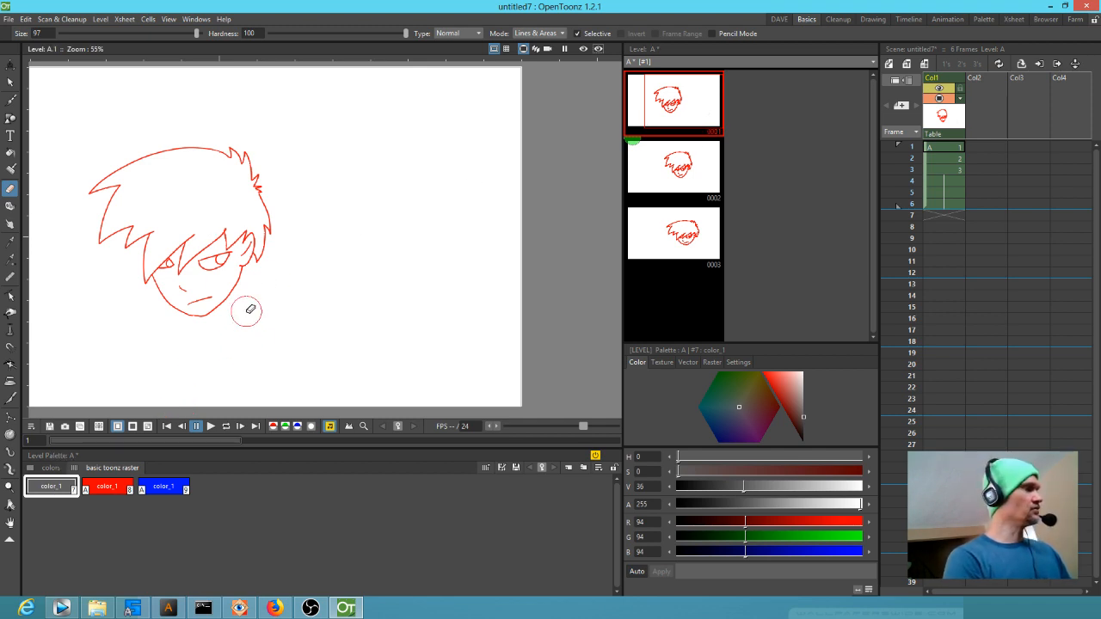
Recolor the red lines from drawing 1 to drawing 3 in the gray style using rectangular line fill over a frame range
key(f)
drag(312, 288, 381, 275)
mouse_move(98, 95)
mouse_down()
mouse_move(126, 129)
mouse_move(419, 327)
mouse_move(530, 373)
mouse_up()
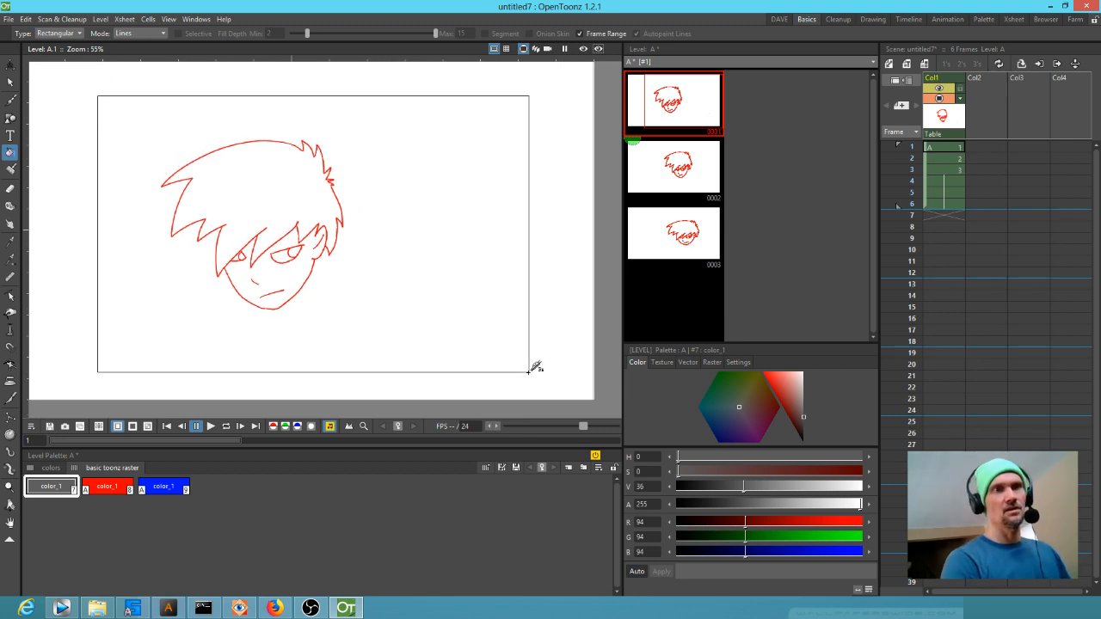
click(690, 250)
drag(187, 120, 491, 335)
drag(157, 105, 485, 335)
Recolor the remaining red lines in gray by enclosing the whole head from drawing 1 through frame 3, and check drawings 2 and 3
click(677, 235)
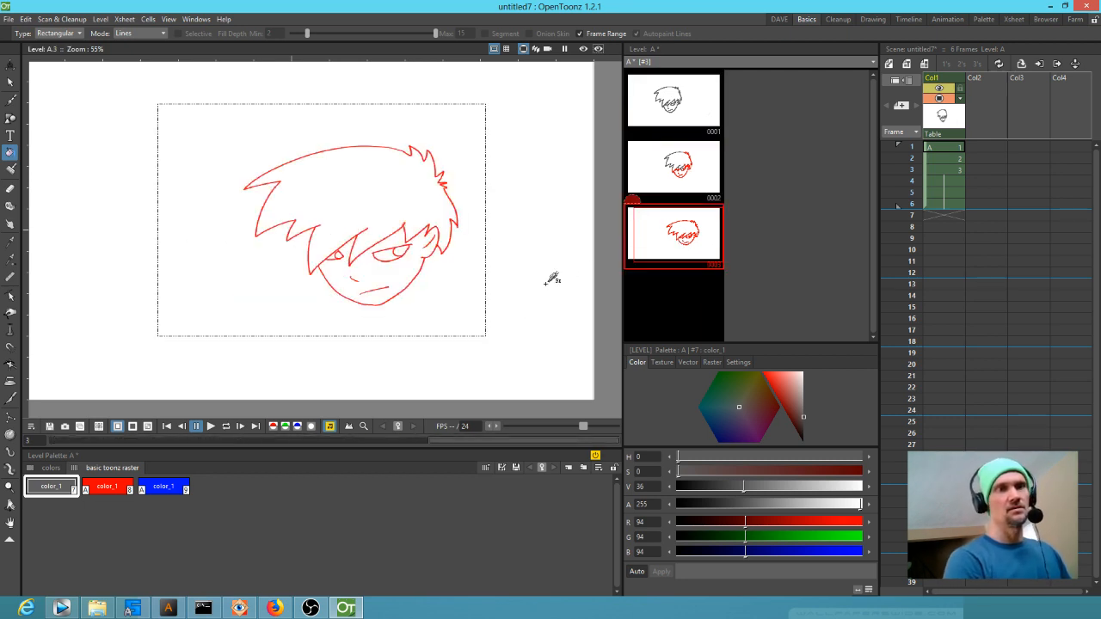
drag(192, 114, 500, 360)
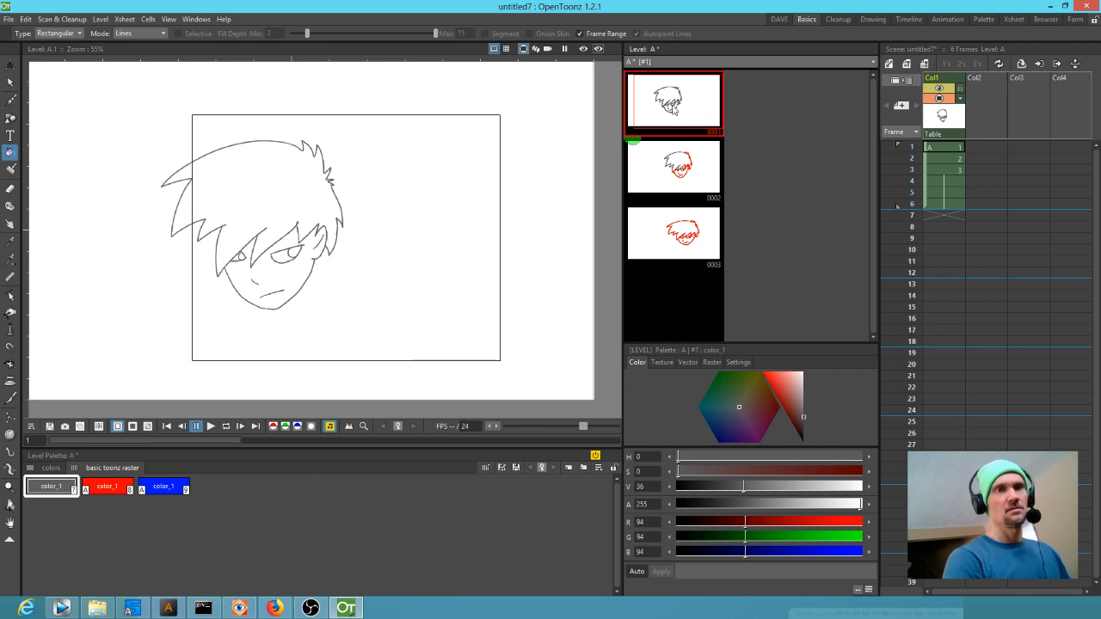
drag(102, 94, 505, 387)
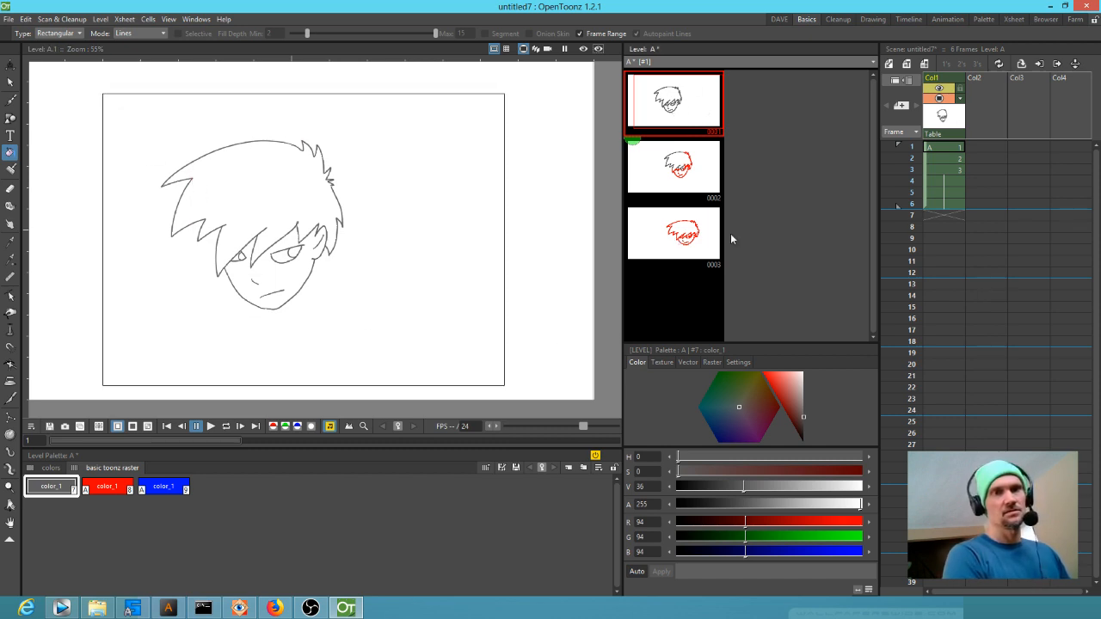
click(956, 171)
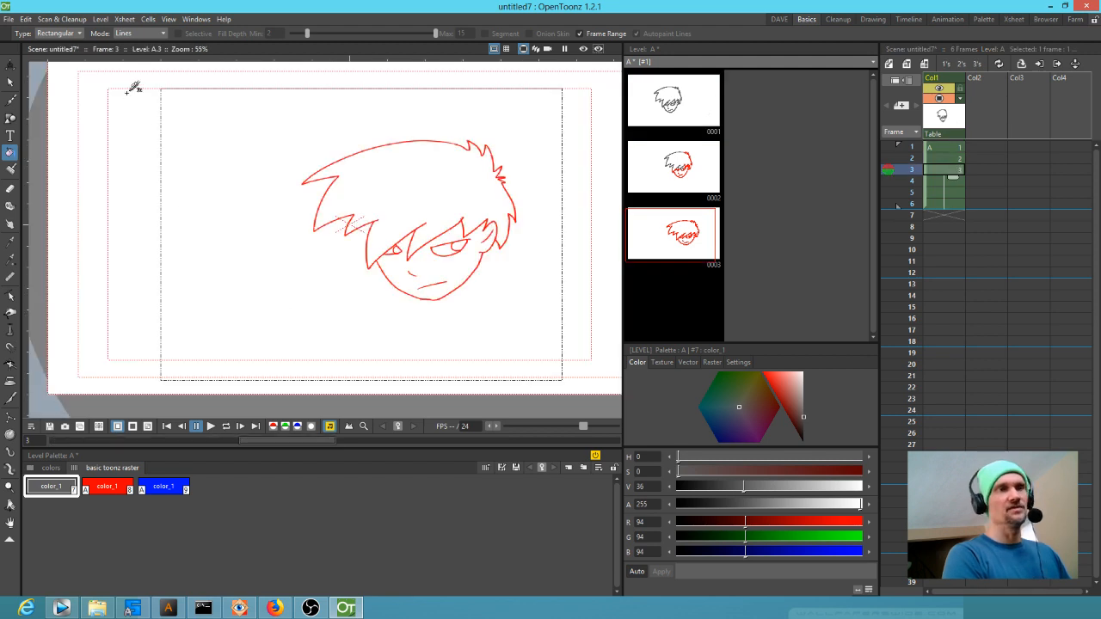
drag(87, 70, 607, 384)
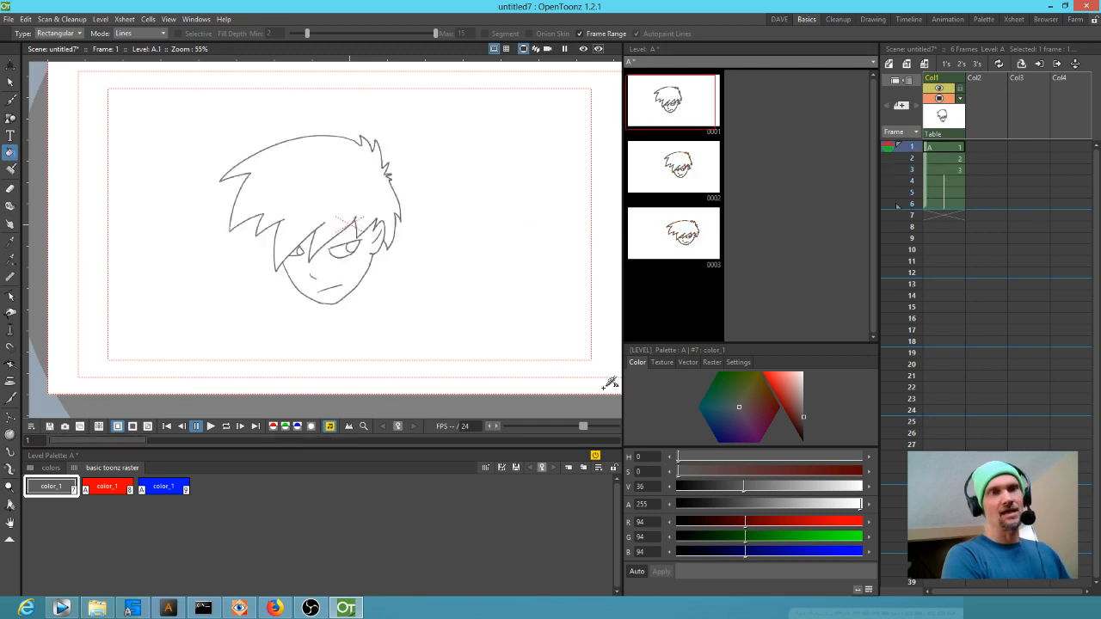
click(677, 170)
click(679, 226)
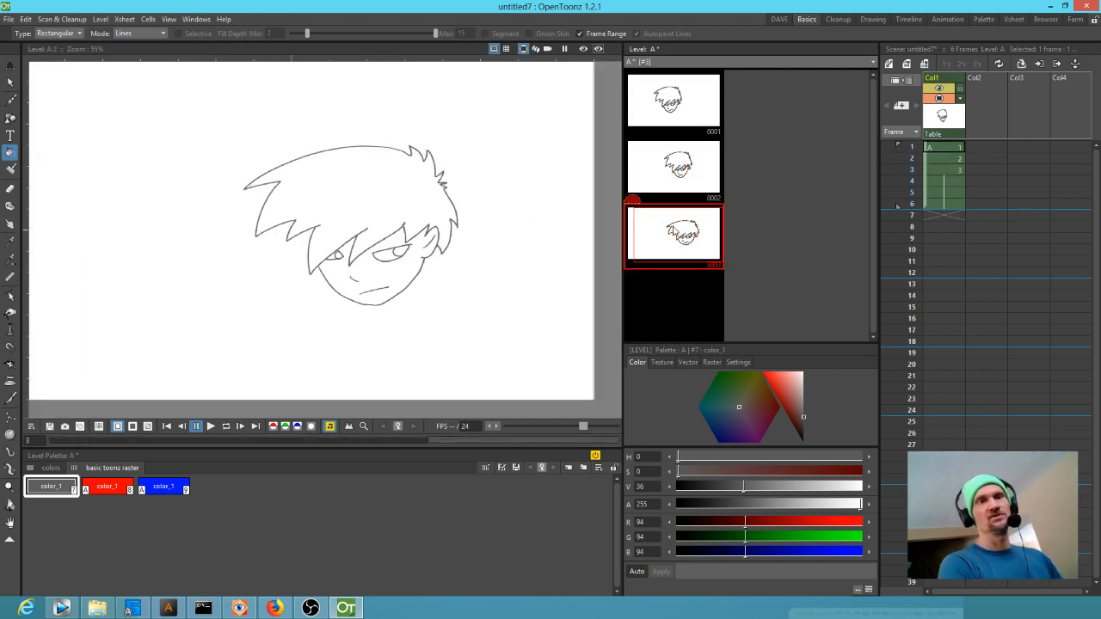
Darken the gray ink style #7 to near black with RGB 30, 30, 30
mouse_move(796, 399)
mouse_down()
mouse_move(772, 379)
mouse_move(826, 439)
mouse_move(847, 434)
mouse_up()
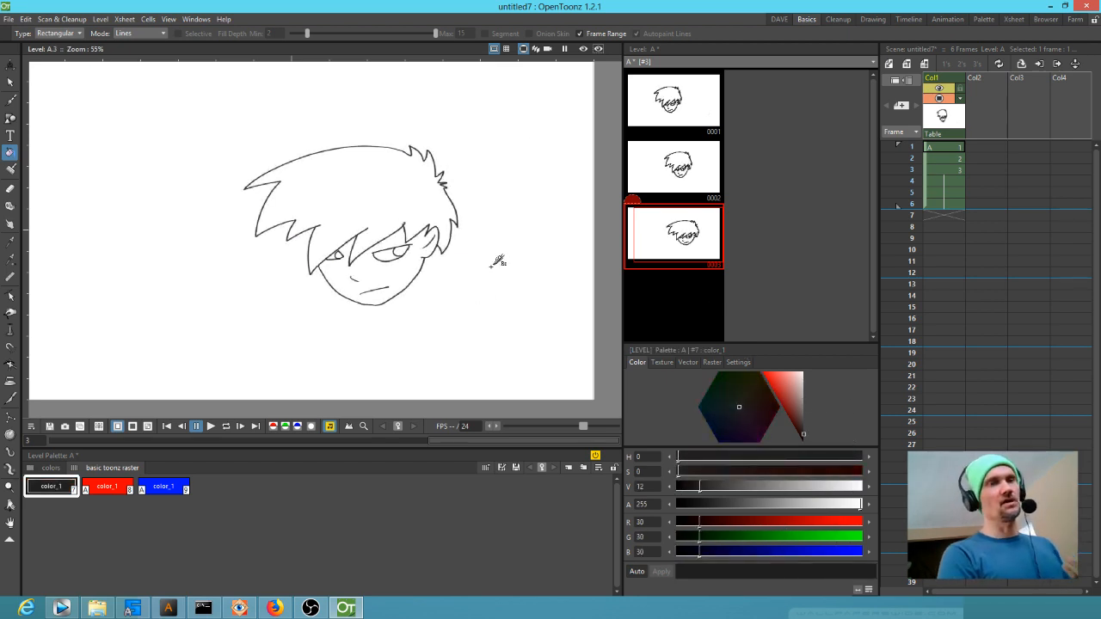
scroll(491, 249, up, 2)
mouse_move(491, 250)
mouse_down()
mouse_move(422, 275)
mouse_move(539, 221)
mouse_up()
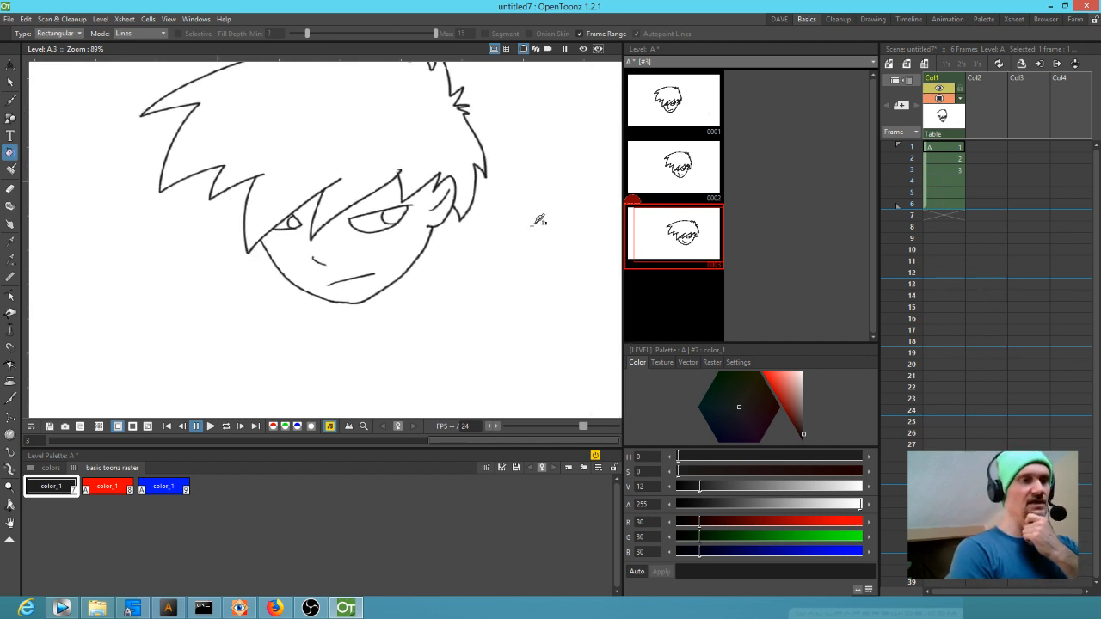
Try brushing a red zigzag shadow line across the hair in frame 1 with the draw order Over All
click(112, 489)
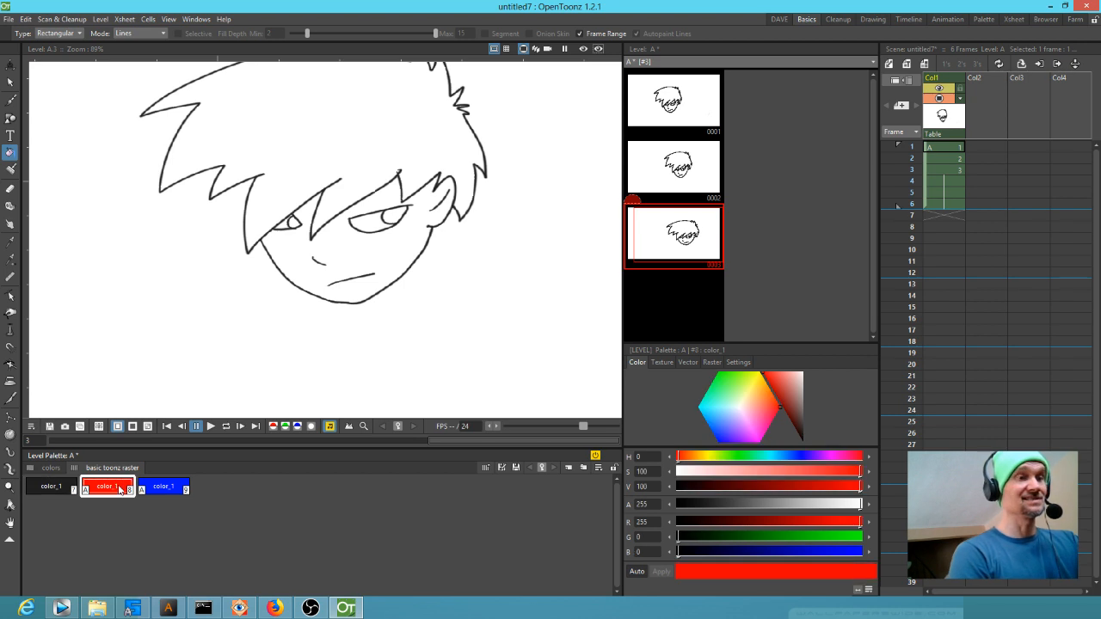
click(673, 102)
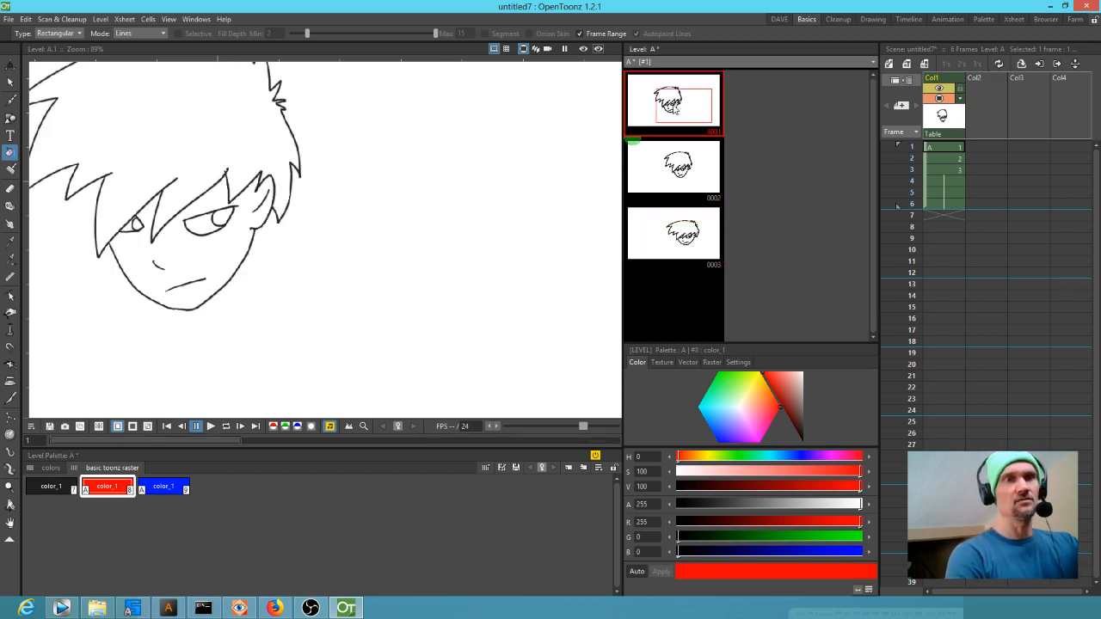
click(950, 149)
click(116, 491)
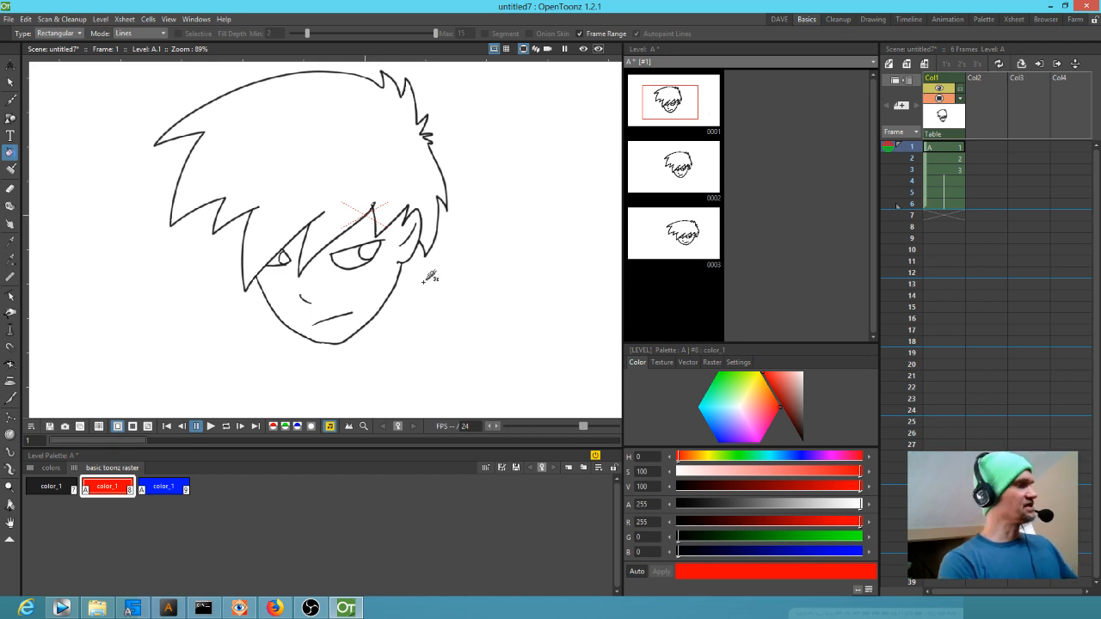
key(b)
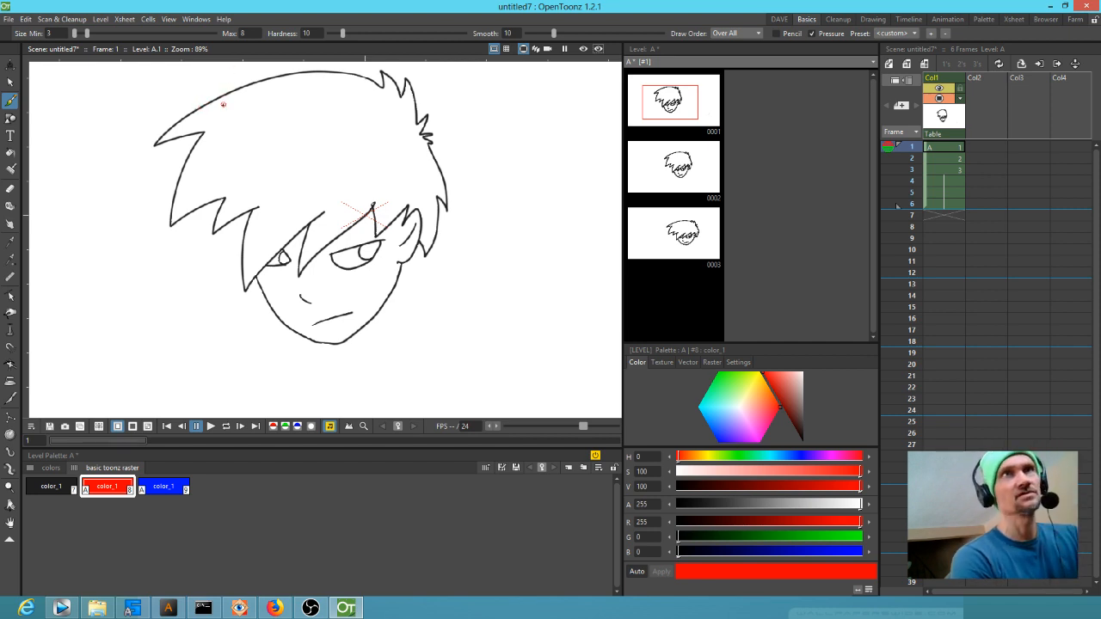
mouse_move(203, 106)
mouse_down()
mouse_move(273, 105)
mouse_move(222, 162)
mouse_move(302, 127)
mouse_move(268, 187)
mouse_move(334, 156)
mouse_move(318, 186)
mouse_move(372, 155)
mouse_up()
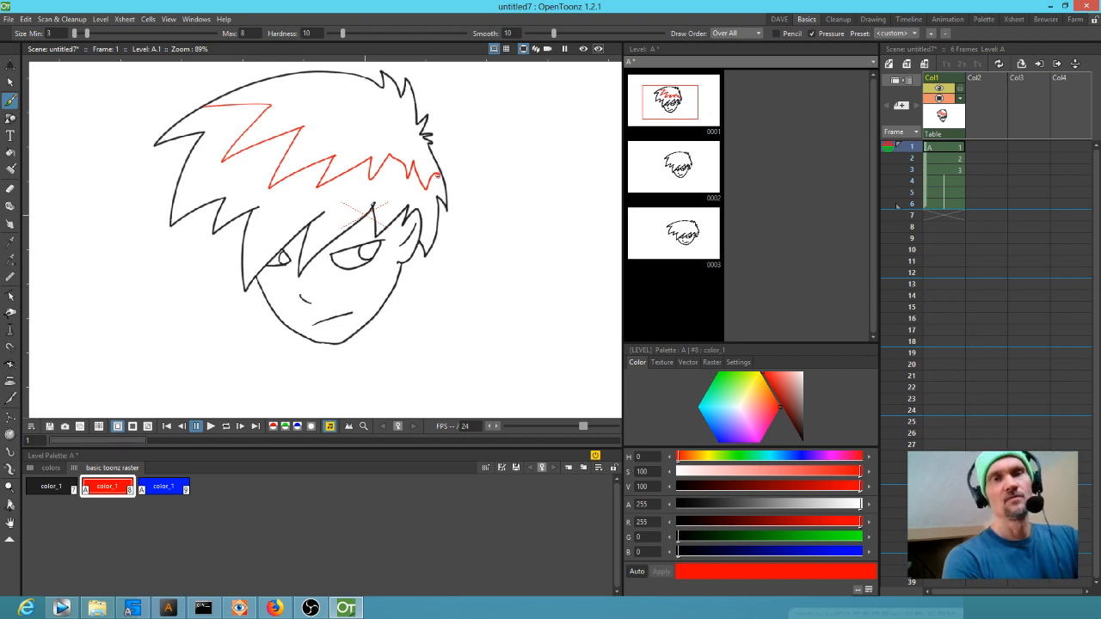
key(ctrl+z)
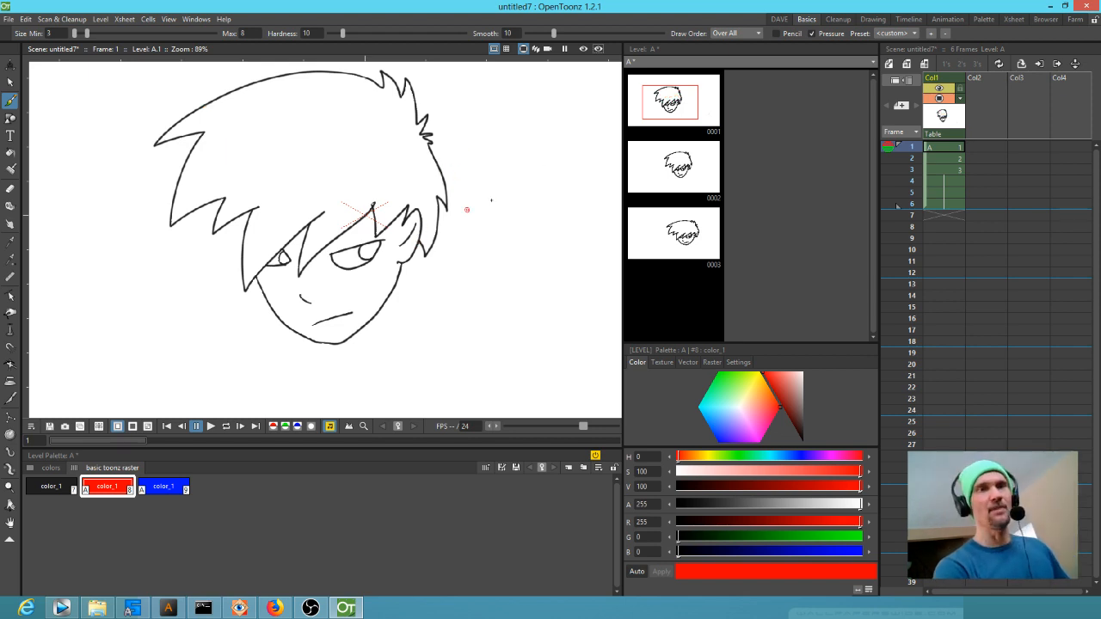
Set the brush draw order to Under All and draw a red zigzag shadow line across the hair in frame 1
click(742, 33)
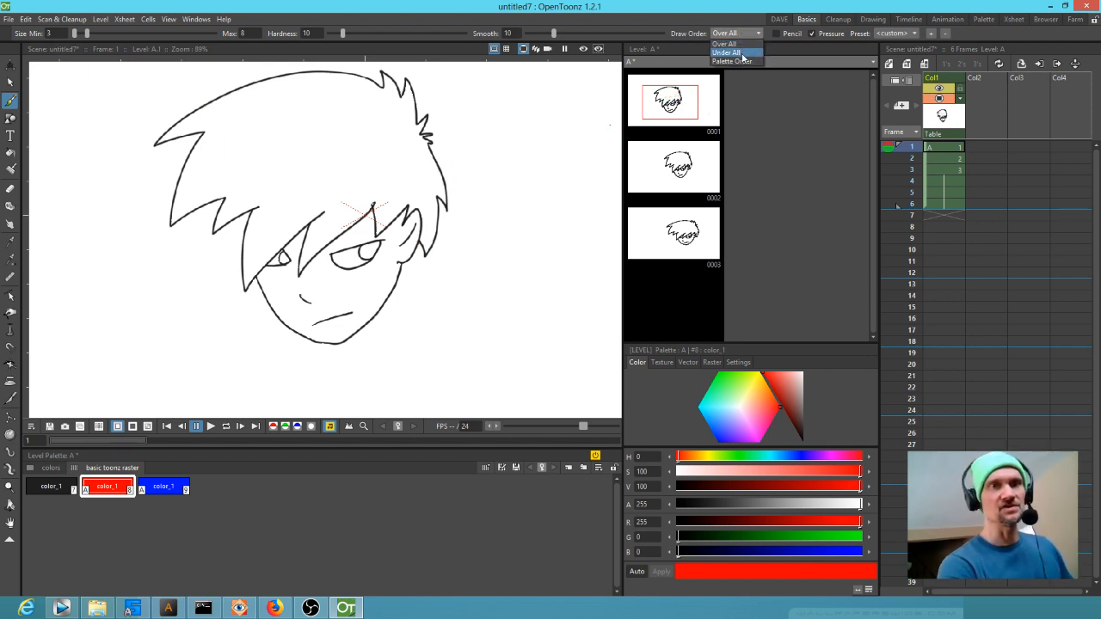
click(741, 53)
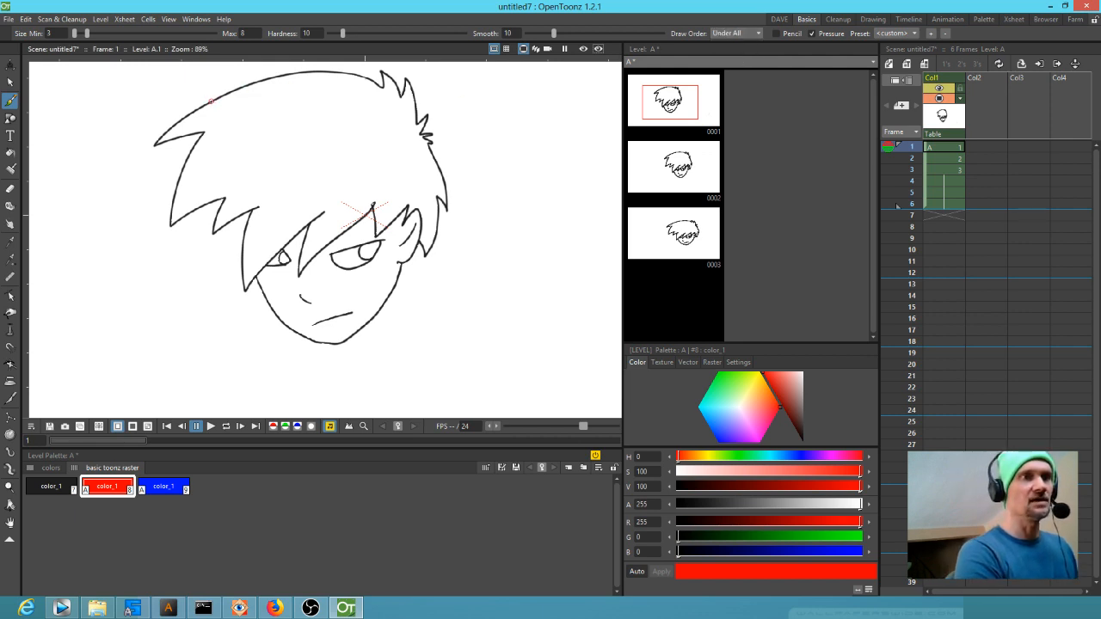
mouse_move(233, 138)
mouse_down()
mouse_move(231, 164)
mouse_move(300, 146)
mouse_move(269, 186)
mouse_move(323, 156)
mouse_move(303, 194)
mouse_move(365, 135)
mouse_move(351, 189)
mouse_move(388, 147)
mouse_move(407, 178)
mouse_up()
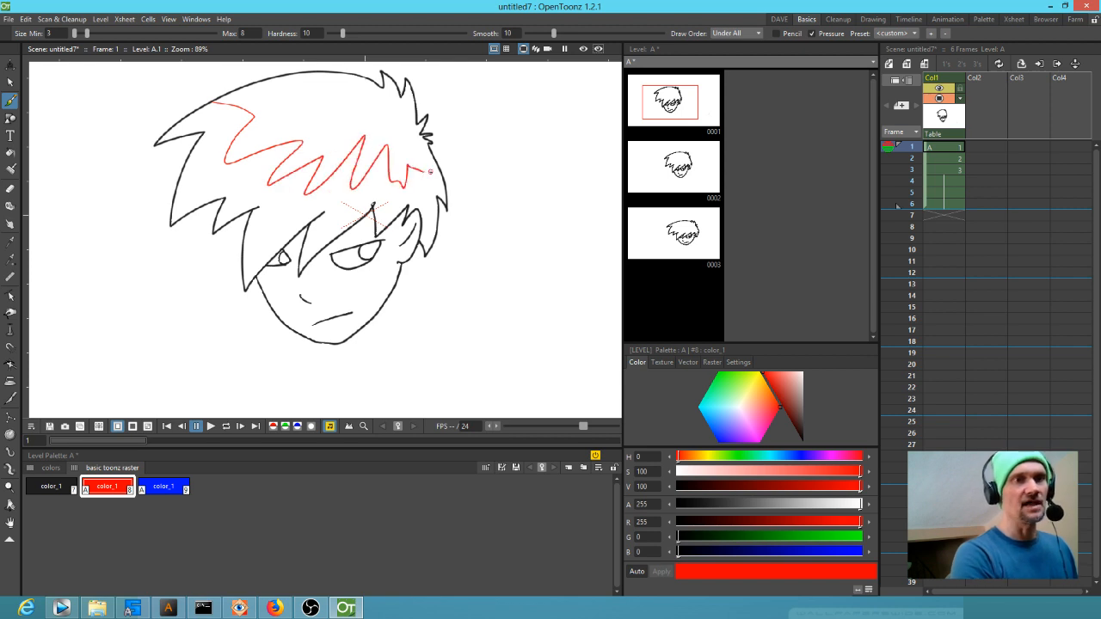
right_click(452, 178)
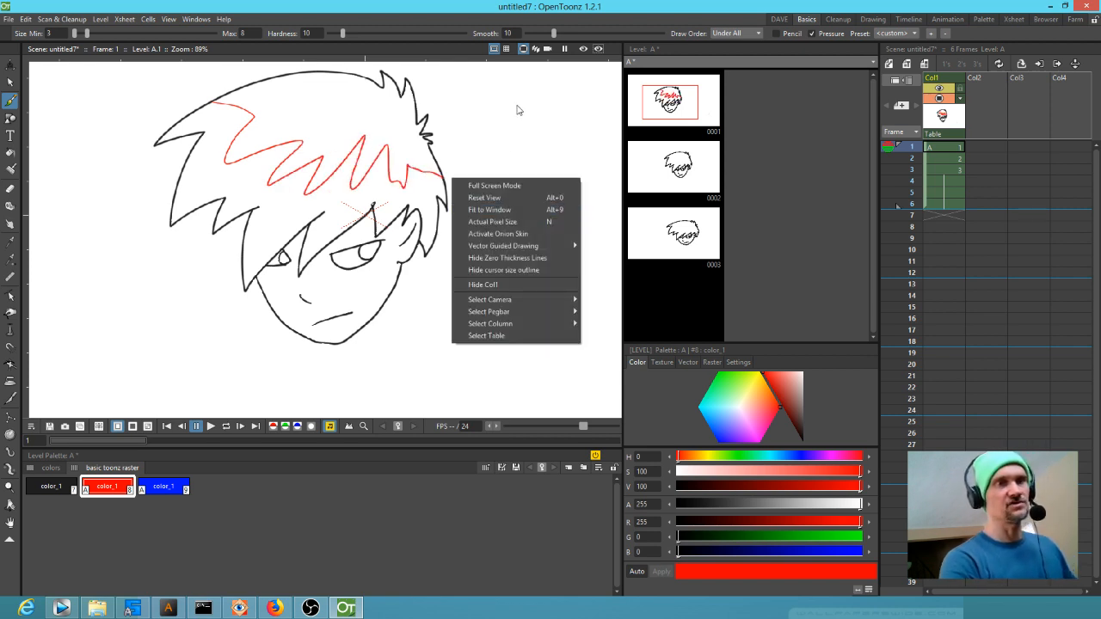
click(517, 109)
Draw a red shadow line across the larger eye, from its inner edge to its outer edge
key(shift+space)
drag(439, 192, 591, 91)
key(b)
drag(451, 100, 469, 123)
mouse_move(458, 296)
mouse_down()
mouse_move(470, 297)
mouse_move(600, 140)
mouse_up()
drag(358, 288, 620, 190)
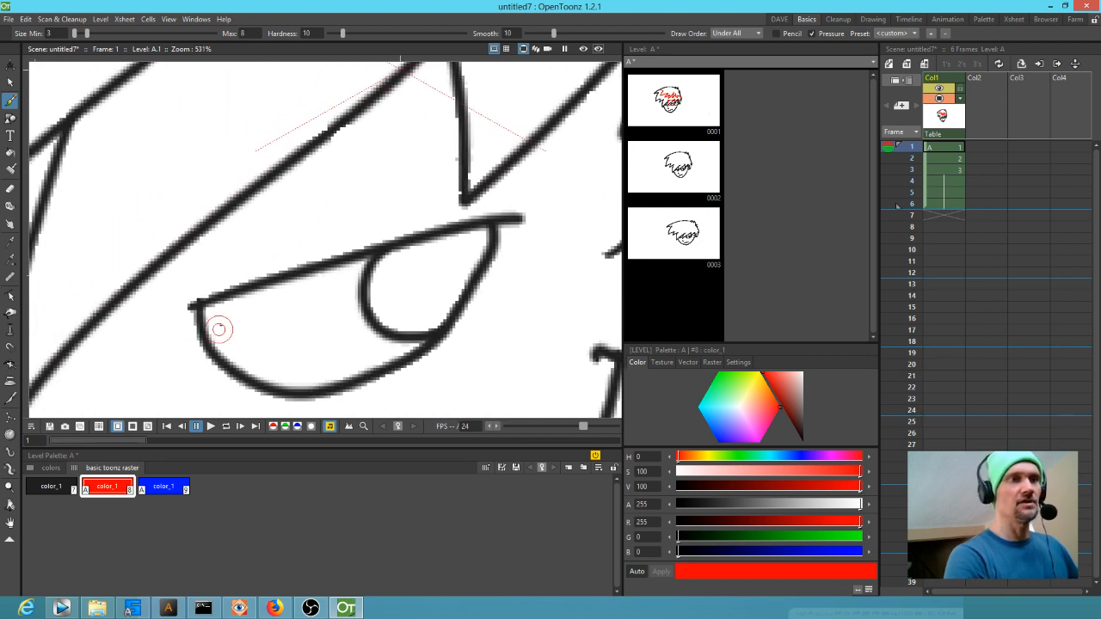
drag(218, 332, 403, 203)
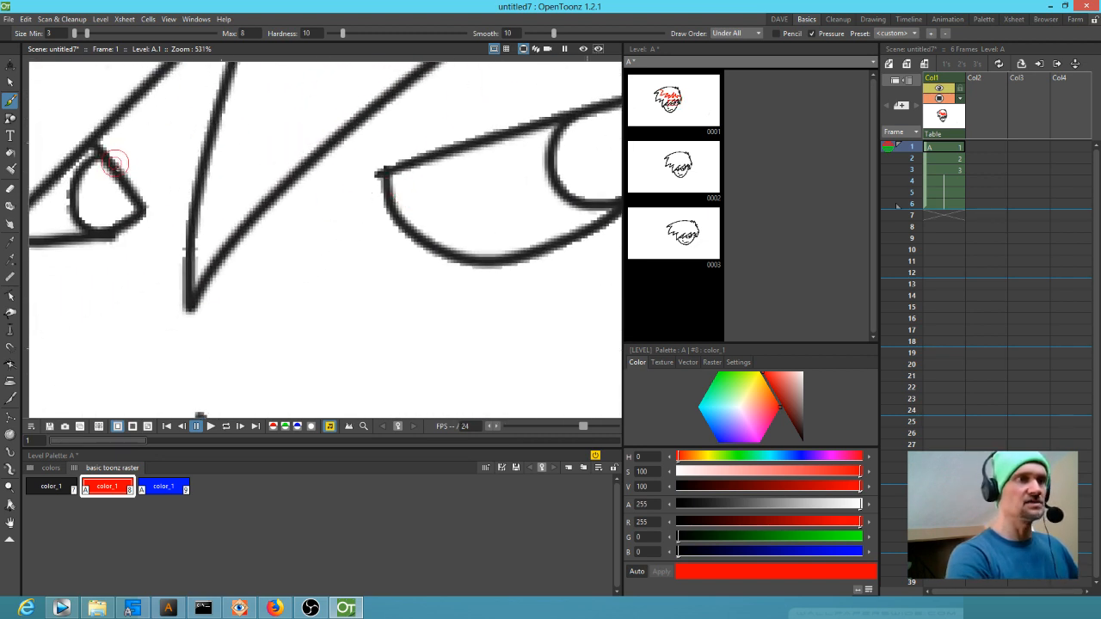
drag(477, 217, 305, 298)
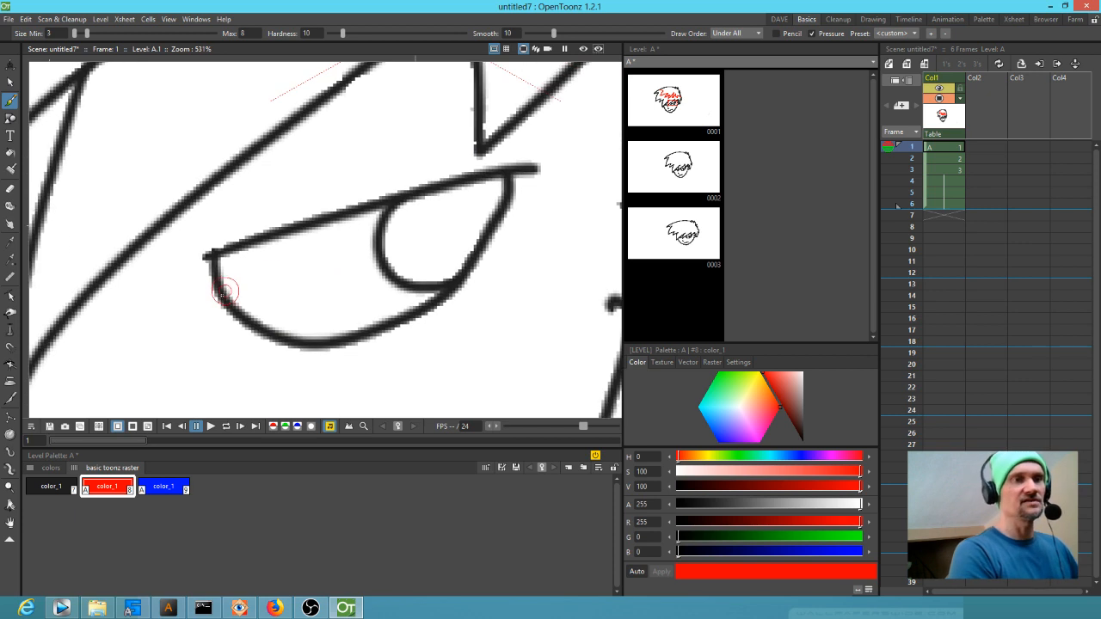
drag(226, 296, 514, 216)
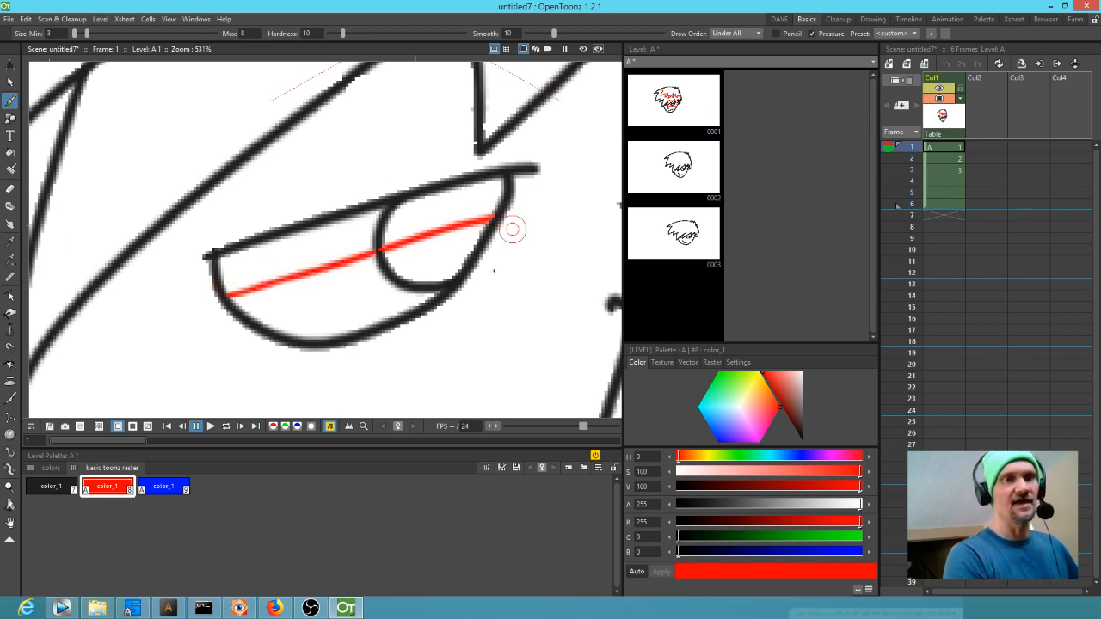
Draw a red zigzag shadow line on the face below the fringe, from the cheek edge up to the forehead
drag(166, 360, 508, 258)
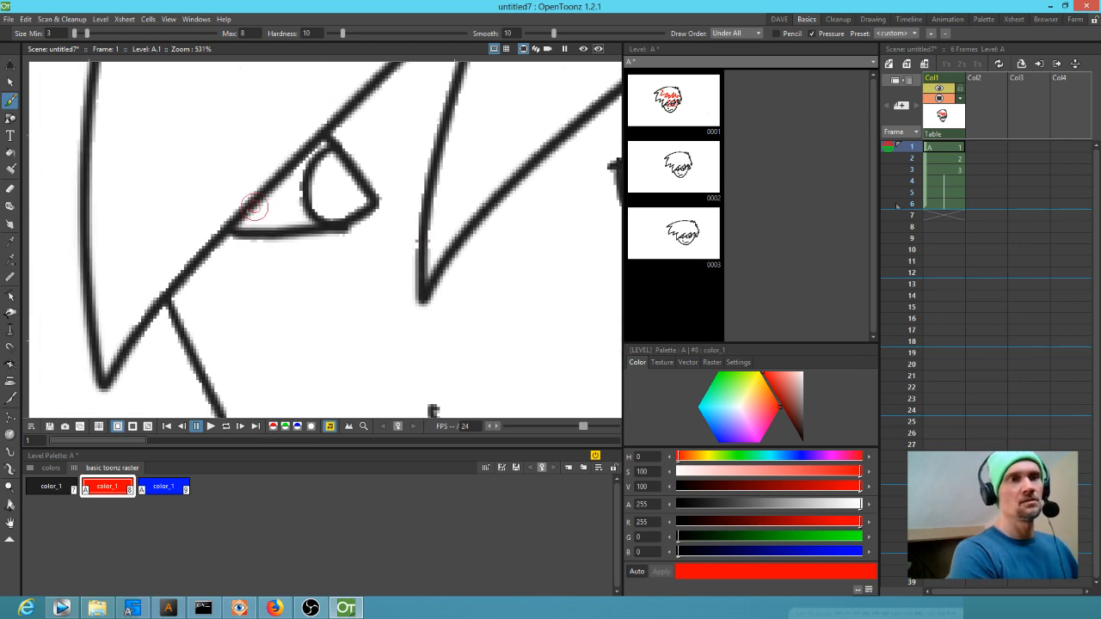
mouse_move(191, 344)
mouse_down()
mouse_move(277, 299)
mouse_move(368, 275)
mouse_move(355, 341)
mouse_move(368, 382)
mouse_move(426, 331)
mouse_up()
mouse_move(469, 288)
mouse_down()
mouse_move(580, 180)
mouse_move(445, 287)
mouse_move(298, 246)
mouse_move(381, 163)
mouse_move(526, 79)
mouse_move(561, 79)
mouse_up()
scroll(468, 135, down, 6)
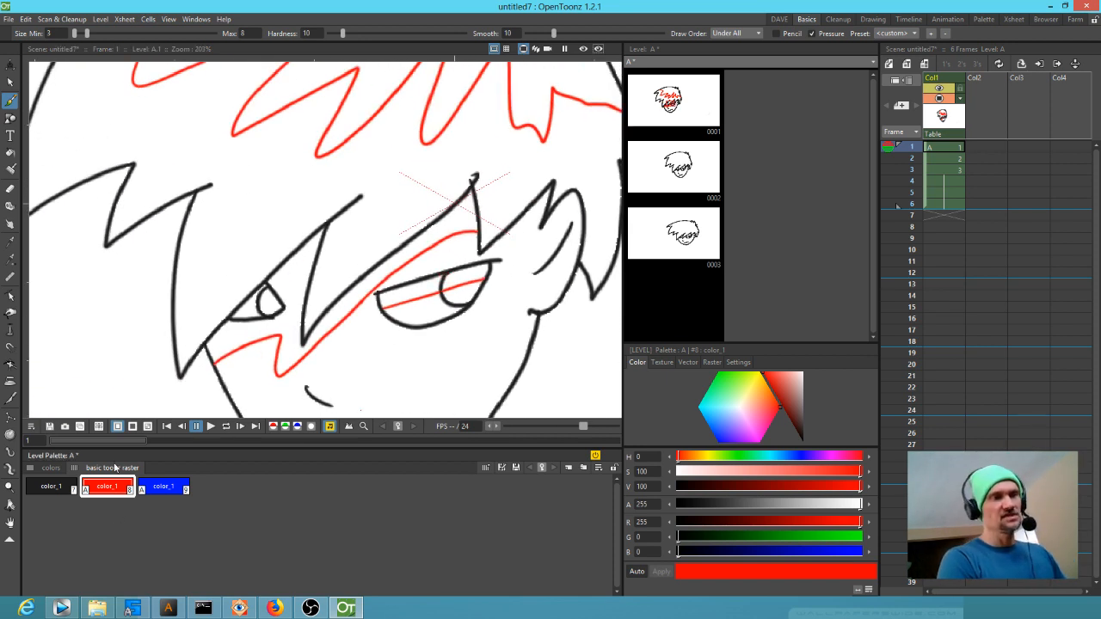
Add two pasted styles after the dark ink style: a pale pink with RGB 255, 230, 230 and a darker pink with value 89
click(53, 487)
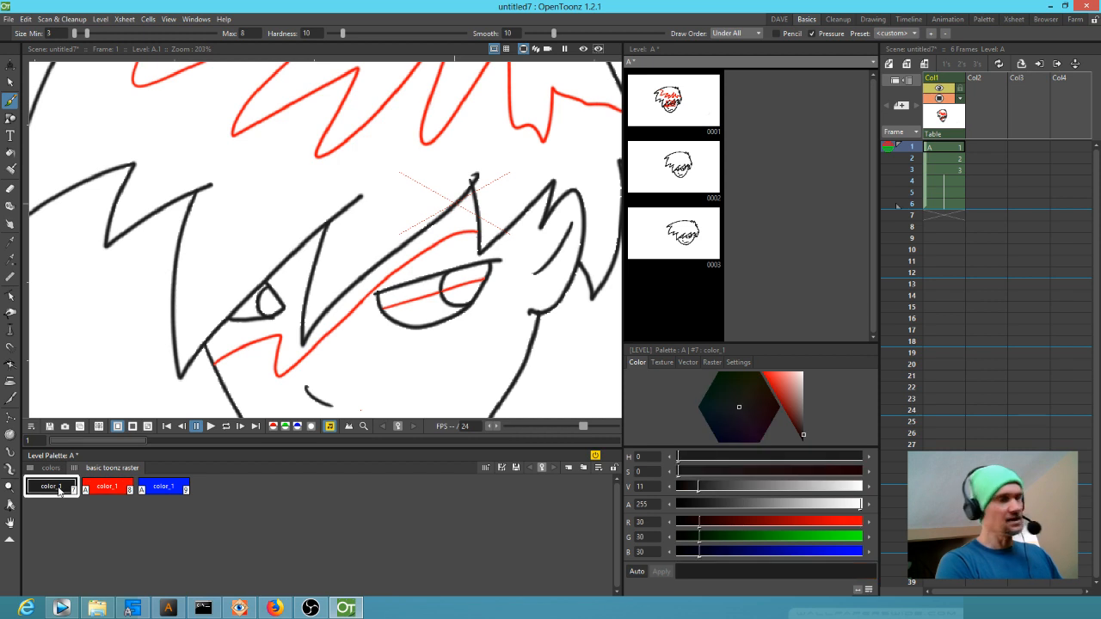
key(ctrl+v)
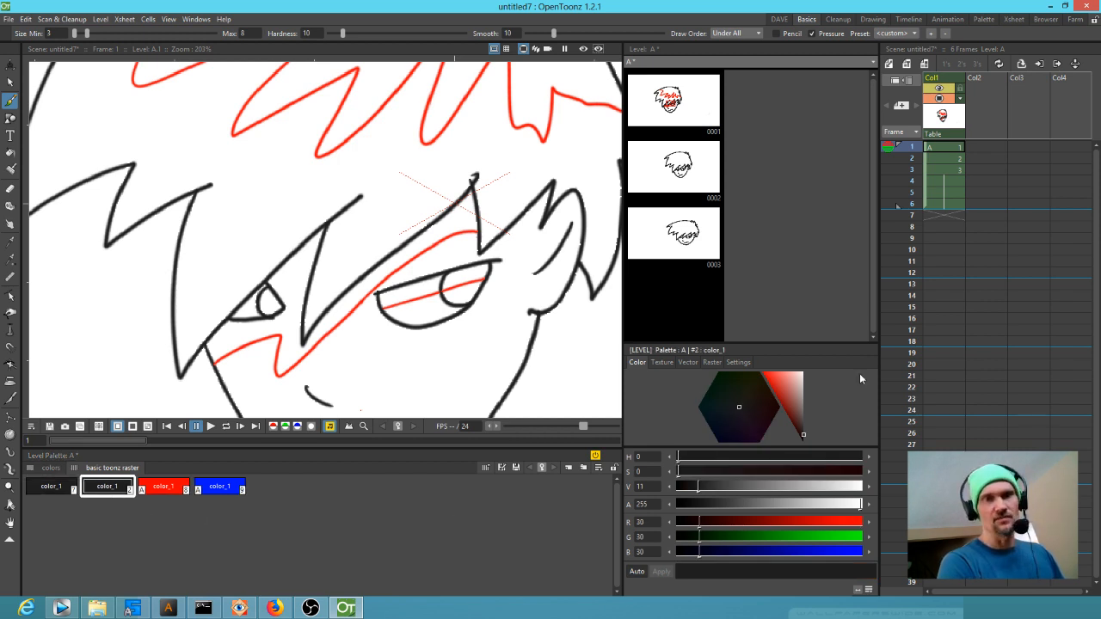
drag(790, 384, 799, 373)
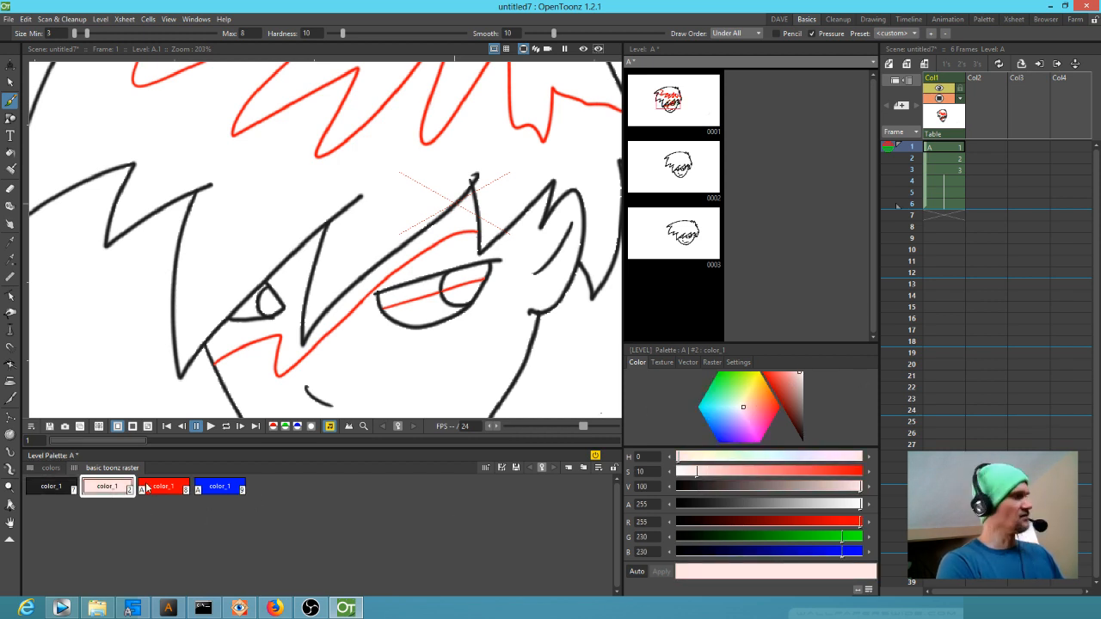
key(ctrl+v)
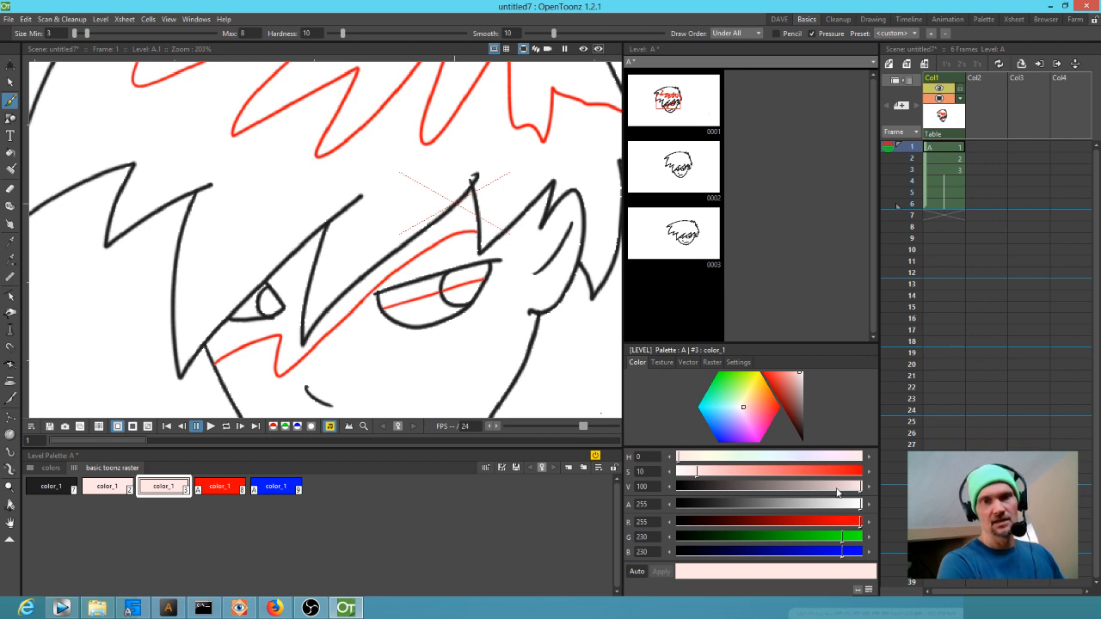
click(839, 492)
Set the rectangular Fill tool to fill areas only
scroll(361, 283, down, 3)
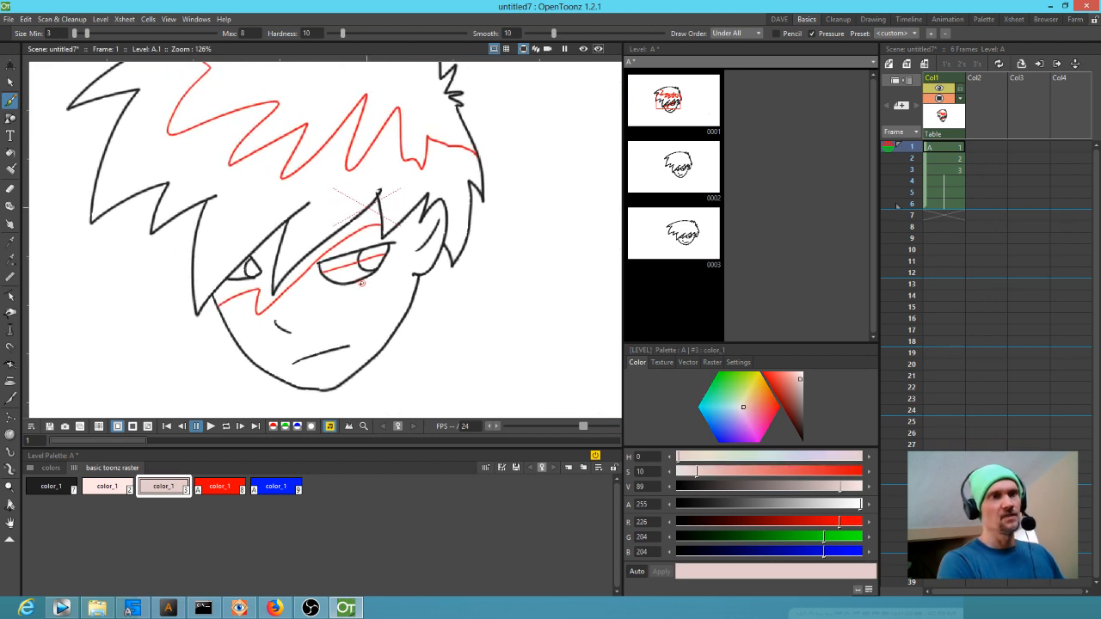
key(f)
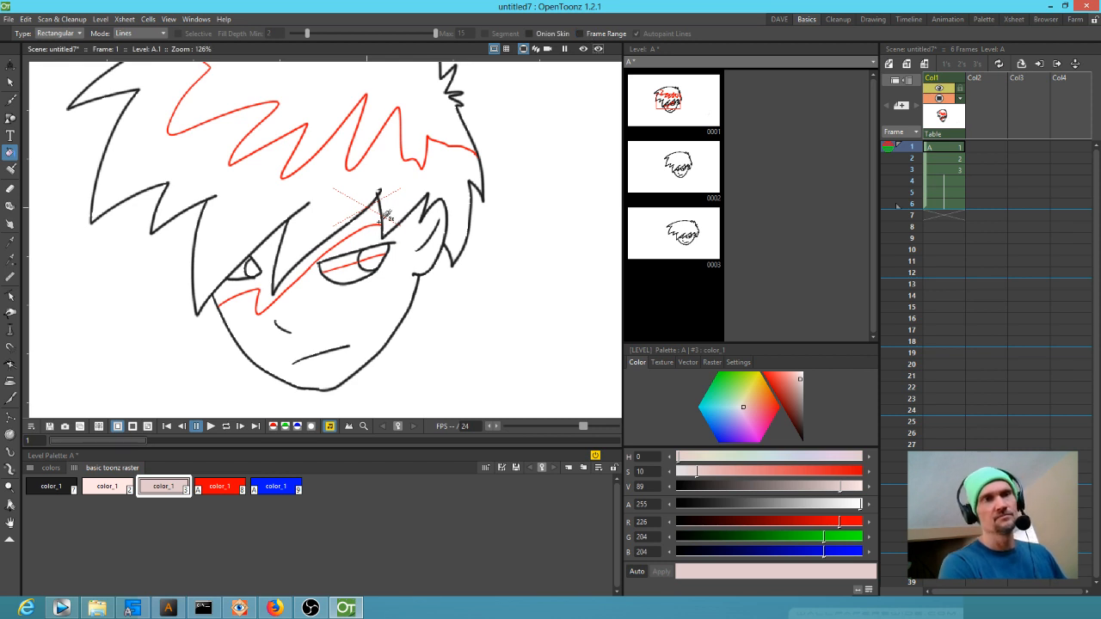
click(139, 36)
click(126, 53)
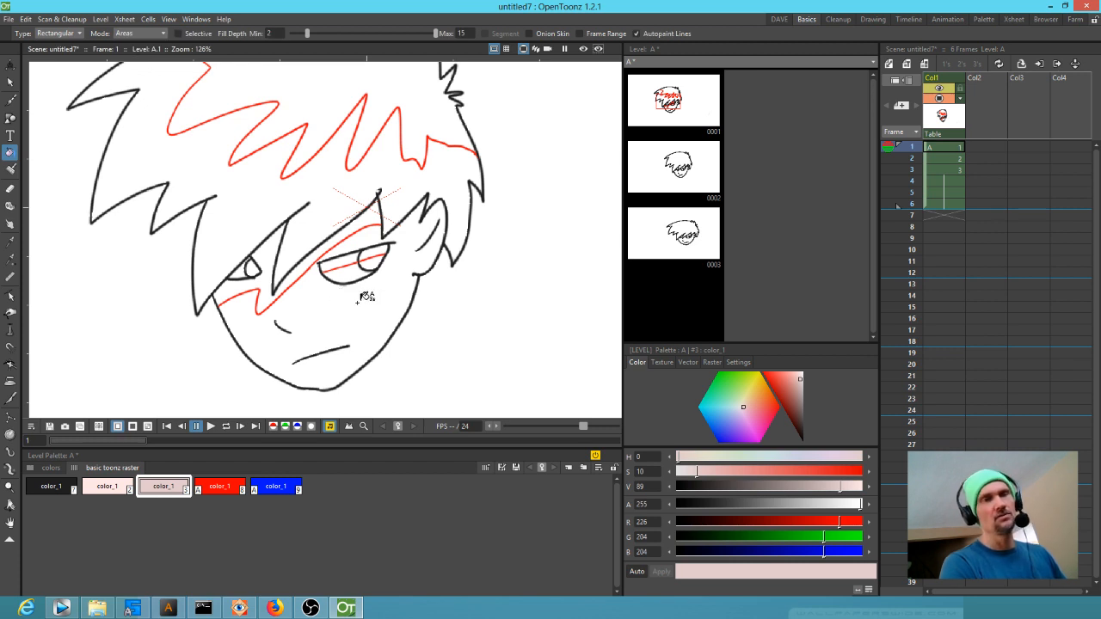
Check the Autopaint for Lines setting of the red style #8
click(218, 489)
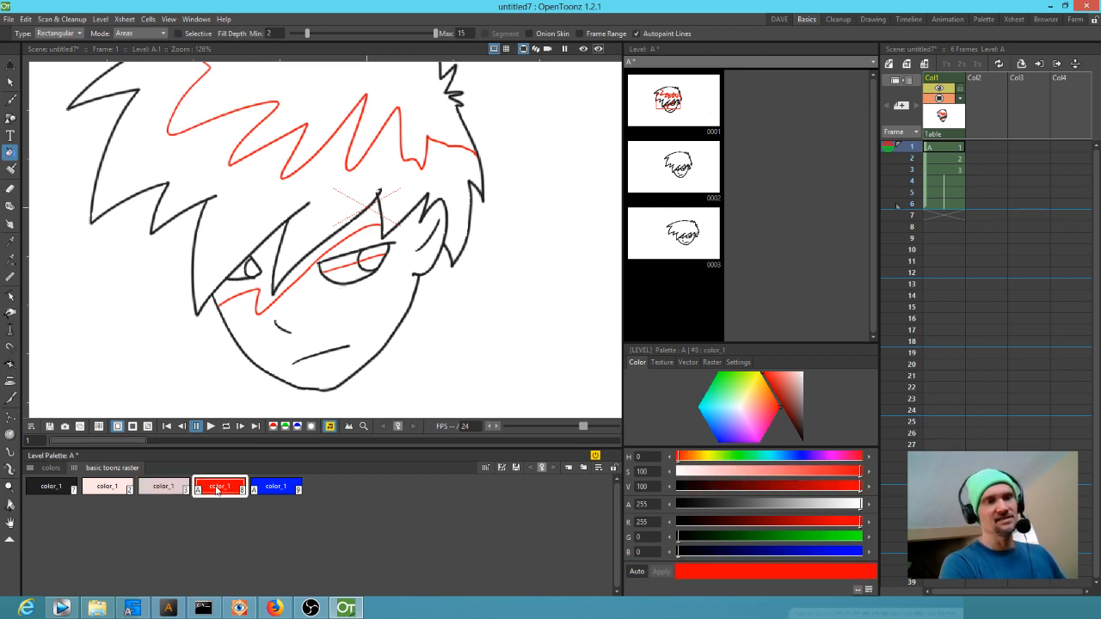
click(743, 364)
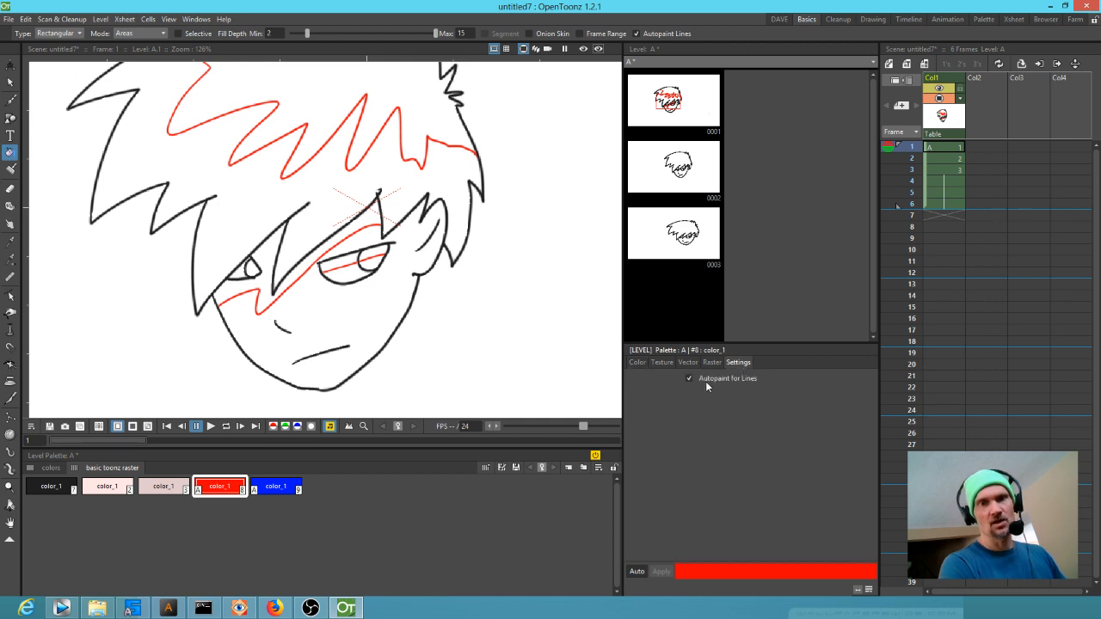
click(638, 363)
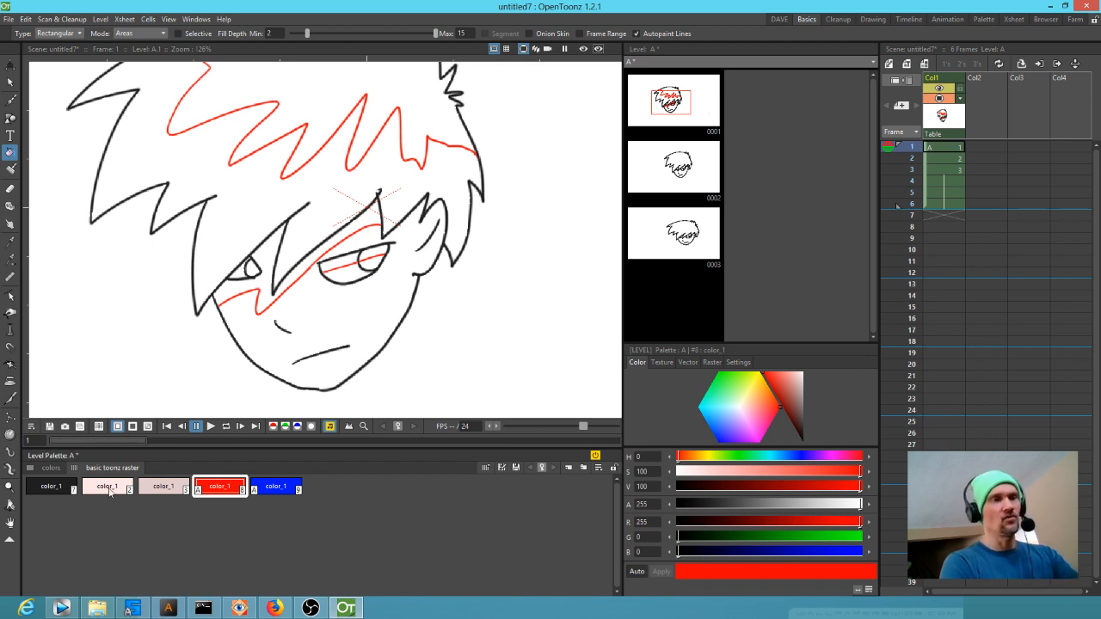
Fill the face and ear with pale pink style #2 using a Normal area fill with Autopaint Lines enabled
click(109, 490)
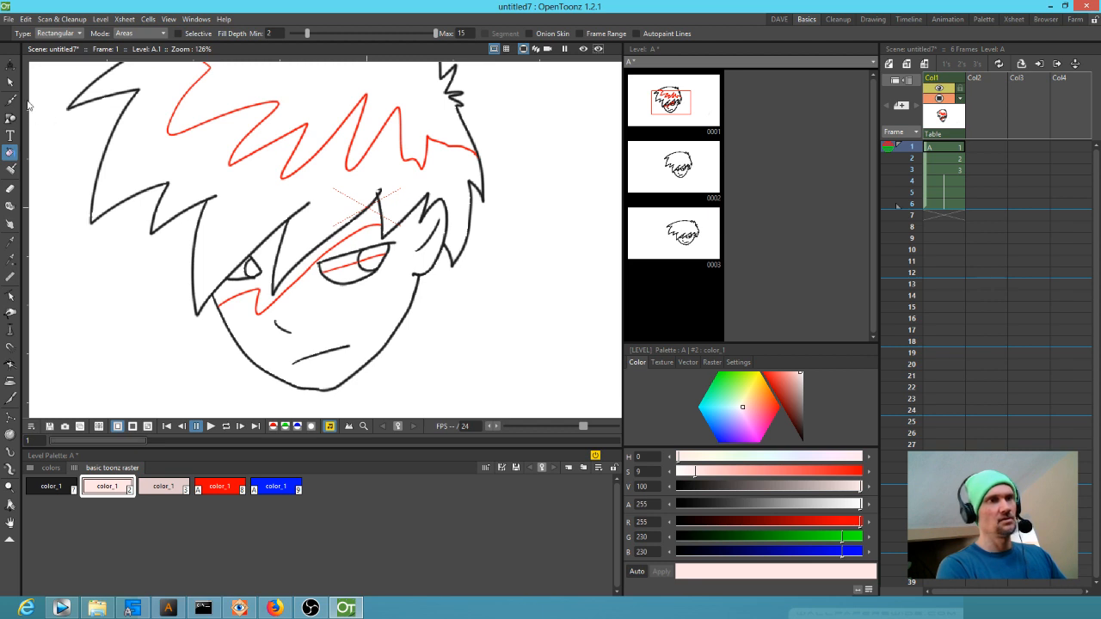
click(58, 32)
click(54, 39)
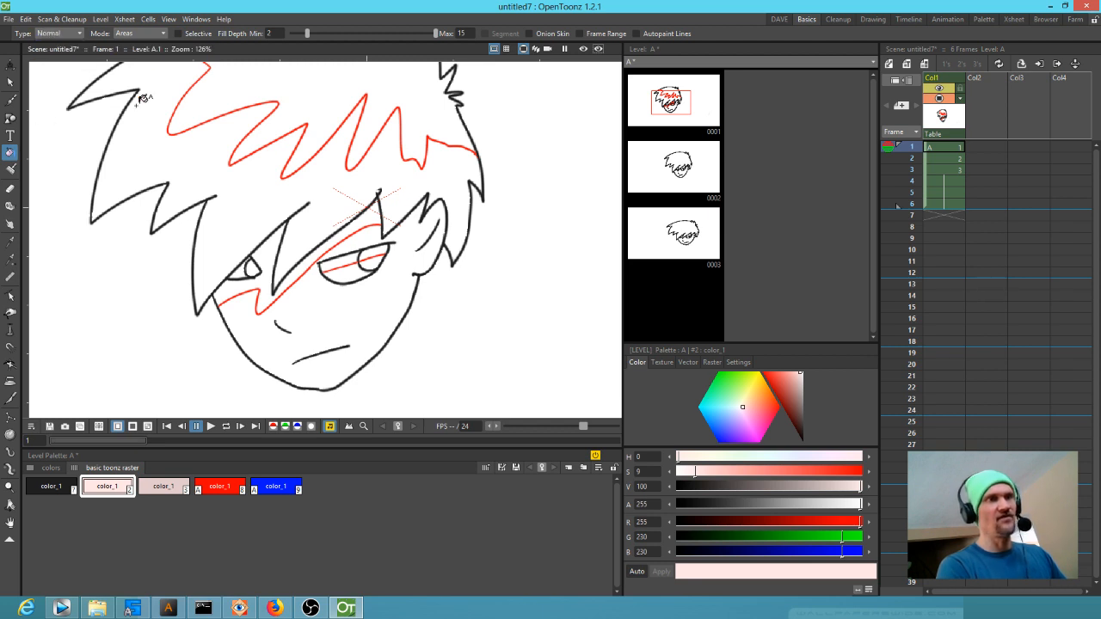
click(381, 299)
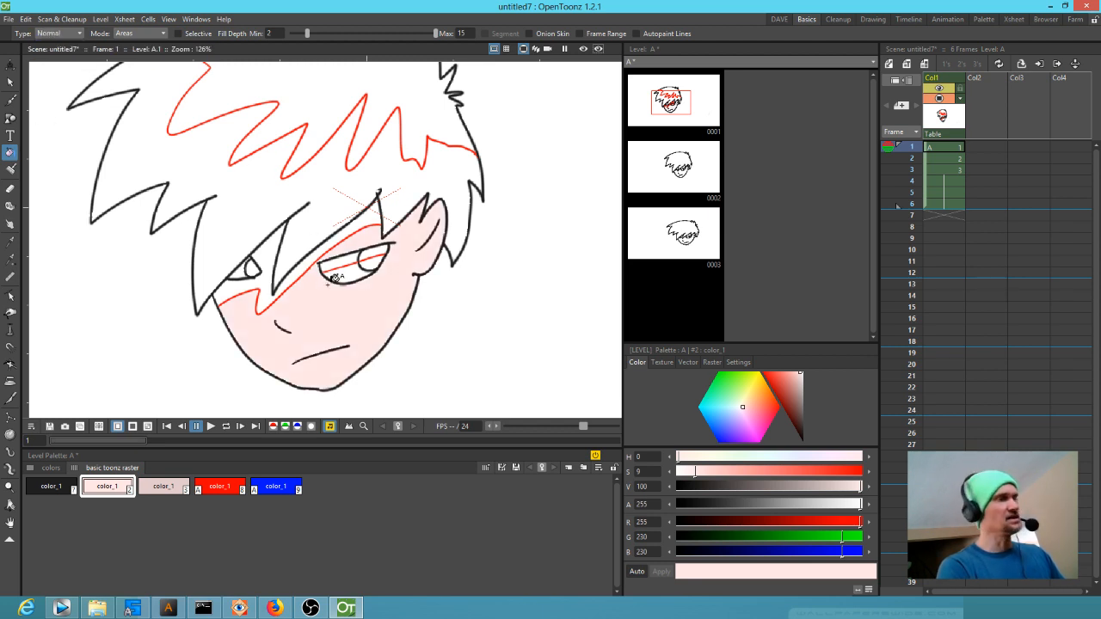
key(ctrl+z)
click(637, 33)
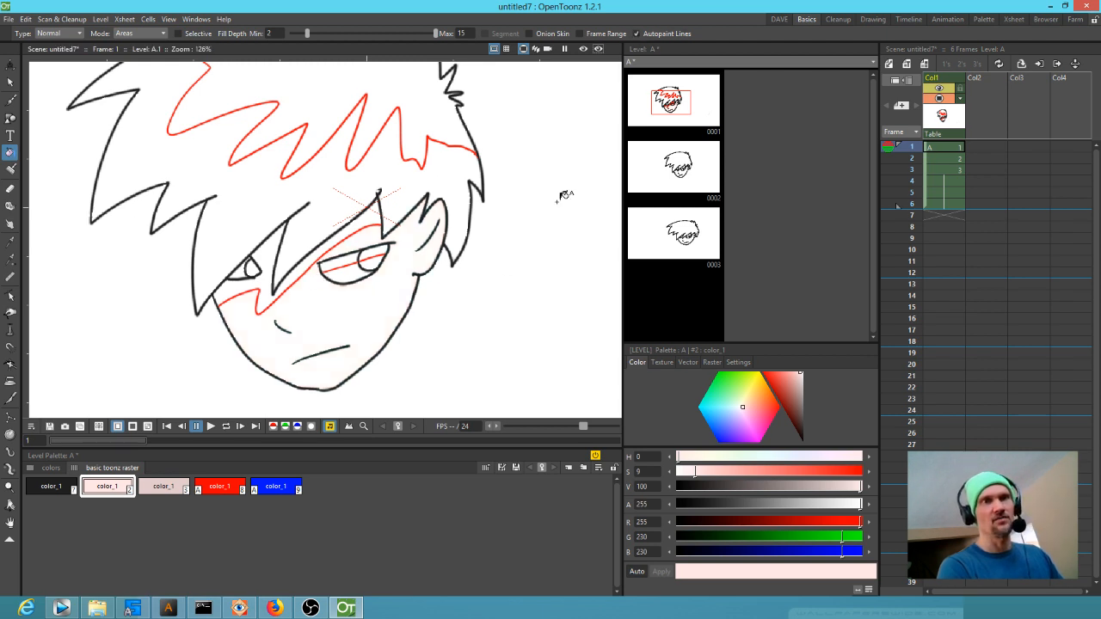
click(347, 301)
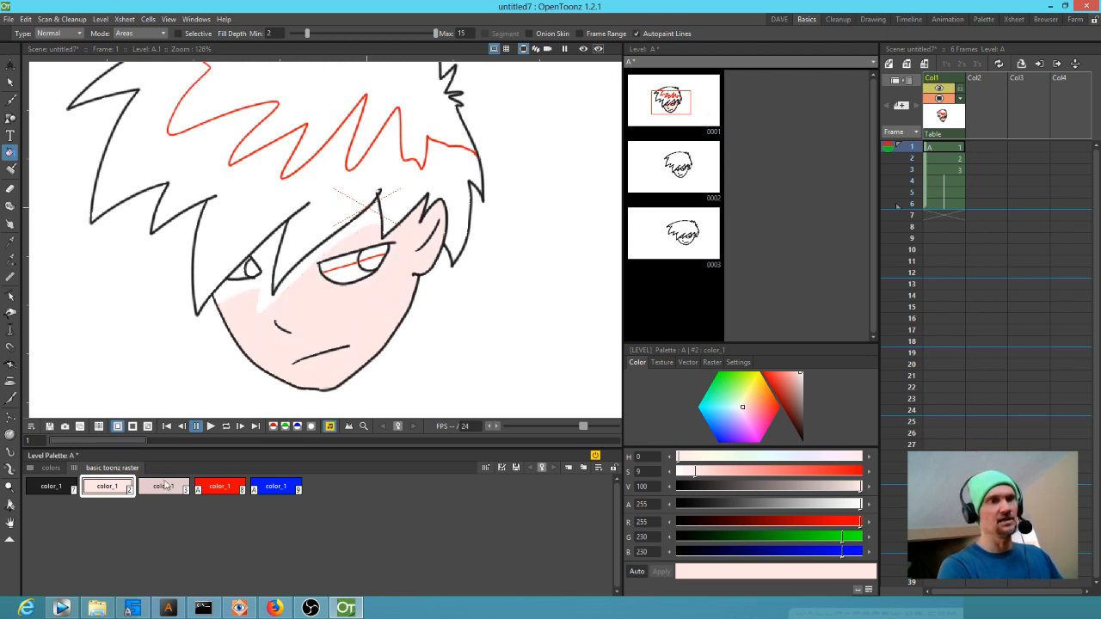
Fill the face shadow beneath the fringe with darker pink style #3 and set that style's V value to 81
click(165, 486)
click(388, 206)
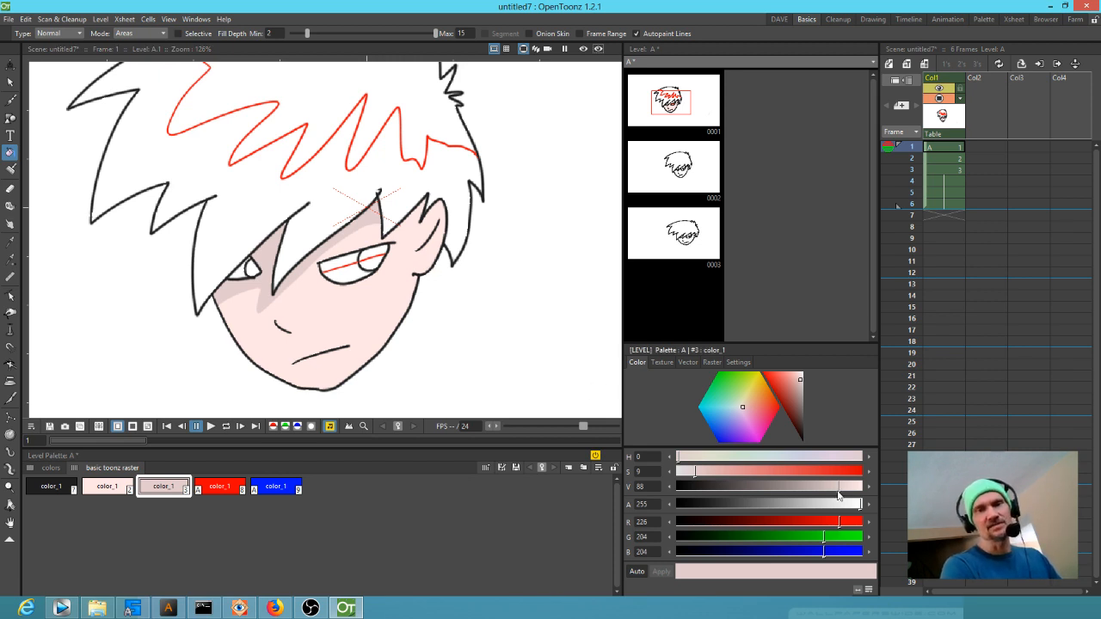
drag(838, 492, 825, 492)
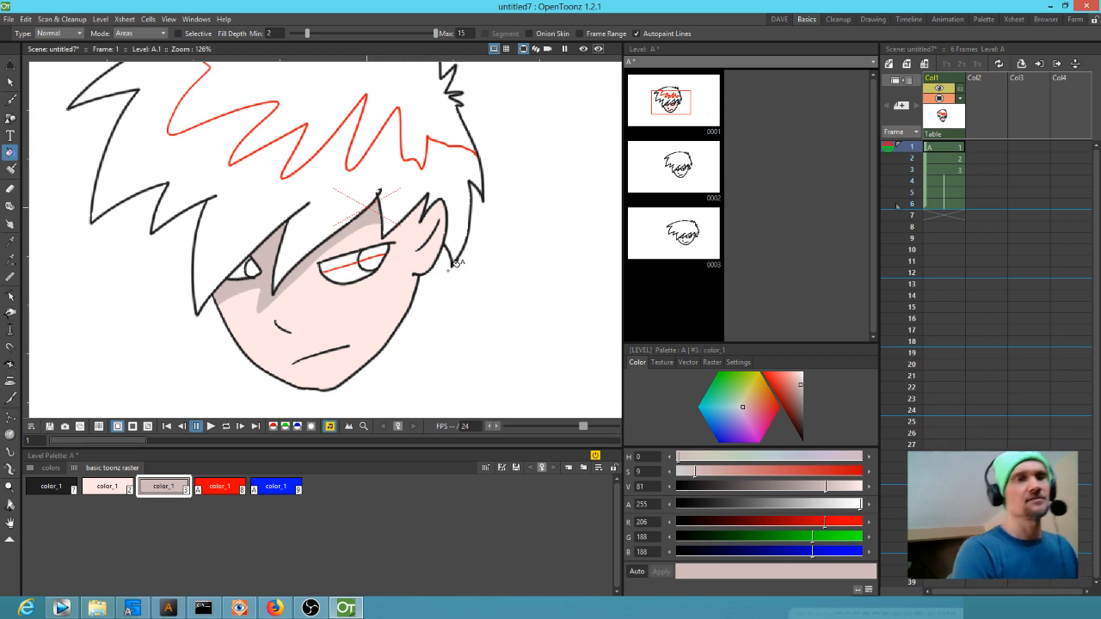
Start a new level in frame 1 of Col2 by making a small brush dot on the cheek
mouse_move(464, 215)
mouse_down()
mouse_move(410, 294)
mouse_move(439, 270)
mouse_up()
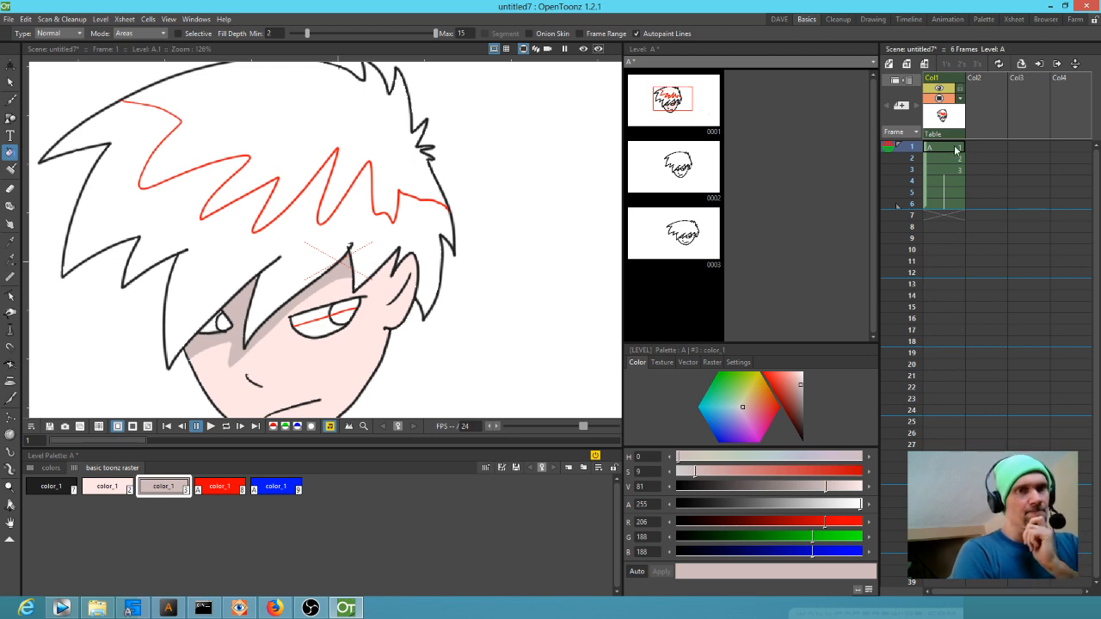
drag(493, 216, 506, 157)
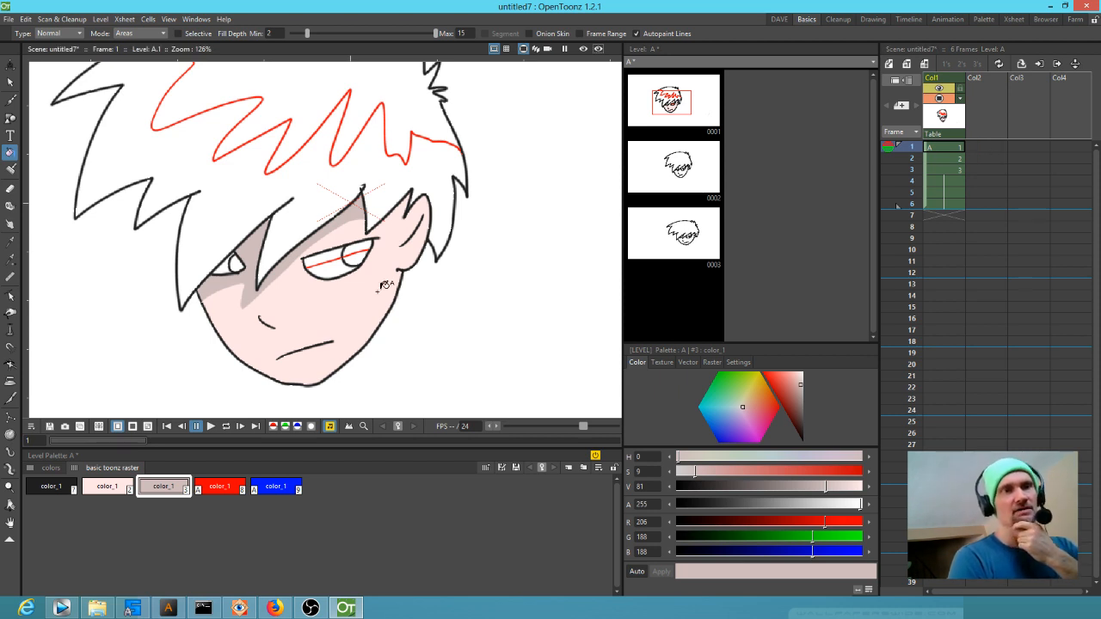
click(979, 147)
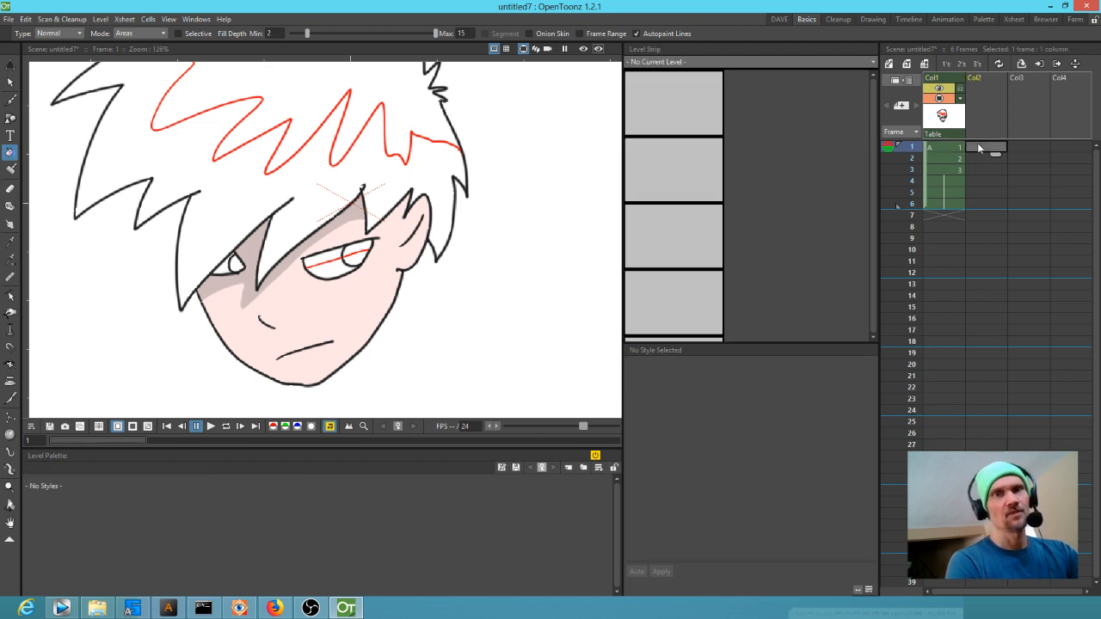
key(b)
click(380, 297)
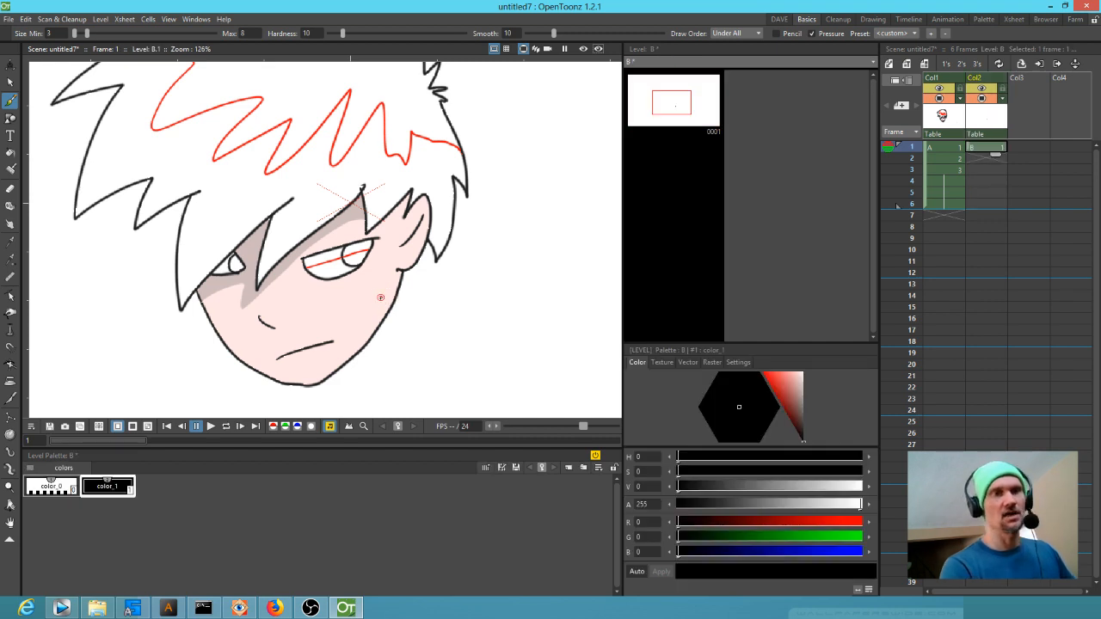
Switch to the Paint Brush tool and set its size to 14
key(a)
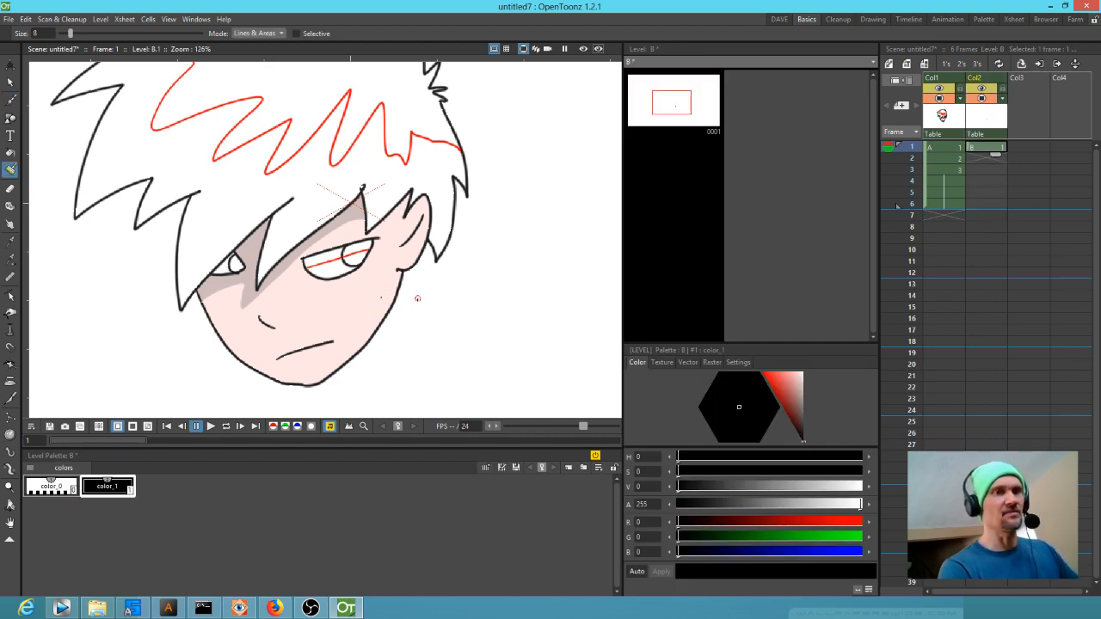
key(i)
key(i)
key(i)
key(i)
key(i)
key(i)
key(i)
key(i)
key(i)
key(i)
key(i)
key(i)
key(i)
key(i)
key(i)
key(i)
key(i)
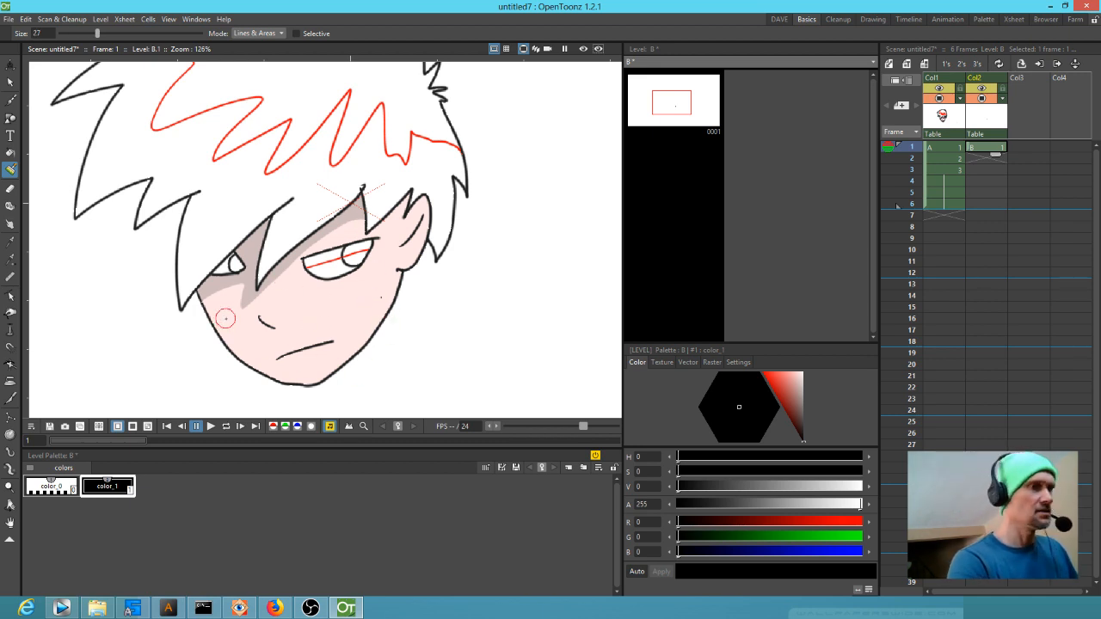
key(u)
key(u)
key(u)
key(u)
key(u)
key(u)
key(u)
key(u)
key(u)
key(u)
key(u)
key(u)
key(u)
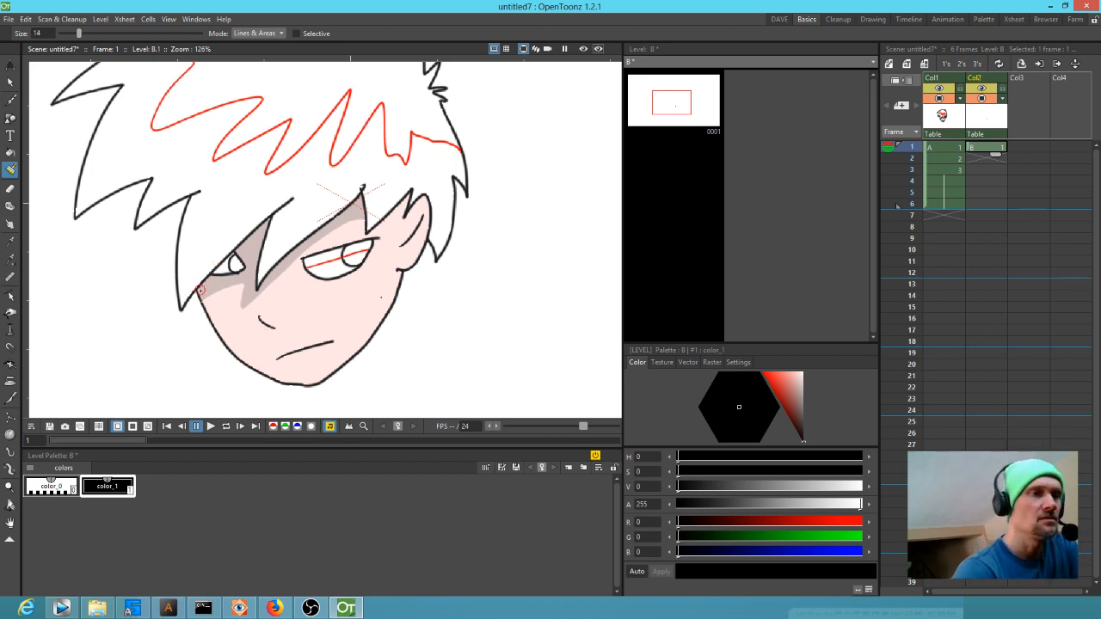
Paint black shadow strokes along the jawline, inner ear and fringe edge, and over the hair lock behind the ear
mouse_move(200, 287)
mouse_down()
mouse_move(247, 361)
mouse_move(304, 381)
mouse_move(348, 353)
mouse_move(316, 377)
mouse_move(397, 277)
mouse_up()
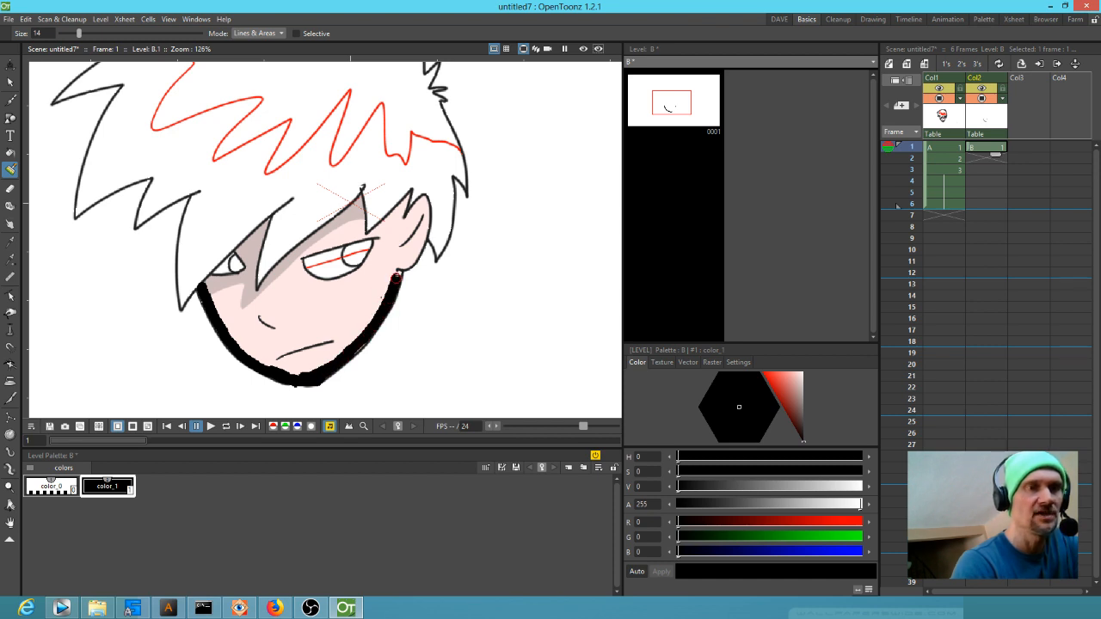
drag(420, 222, 404, 247)
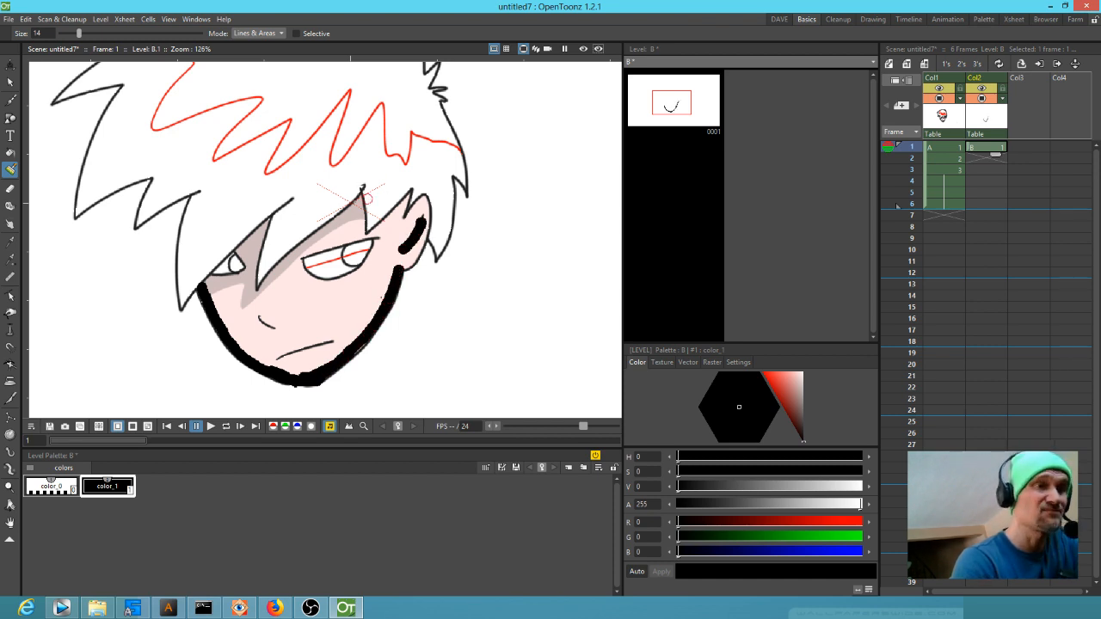
mouse_move(200, 284)
mouse_down()
mouse_move(284, 203)
mouse_move(258, 251)
mouse_move(255, 289)
mouse_move(361, 186)
mouse_move(366, 234)
mouse_move(409, 188)
mouse_move(422, 194)
mouse_up()
mouse_move(431, 197)
mouse_down()
mouse_move(436, 255)
mouse_move(448, 200)
mouse_move(437, 217)
mouse_move(440, 239)
mouse_move(449, 211)
mouse_move(448, 234)
mouse_up()
drag(301, 381, 384, 321)
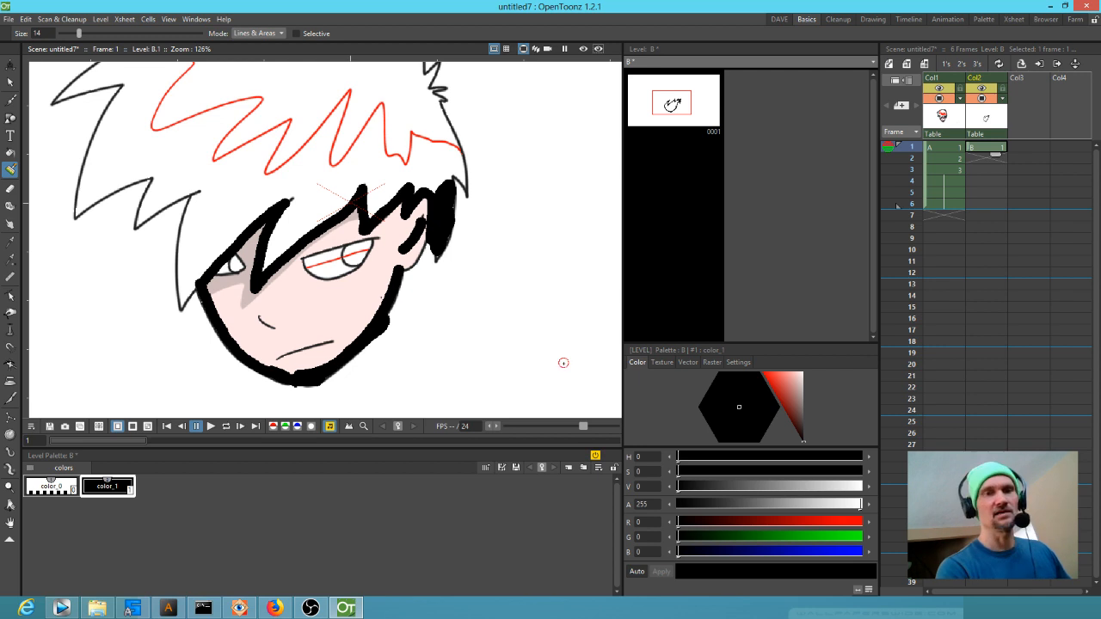
Set the alpha of level B's style #1 to 27 and erase the shadow spilling outside the jaw
mouse_move(860, 506)
mouse_down()
mouse_move(681, 506)
mouse_move(696, 502)
mouse_up()
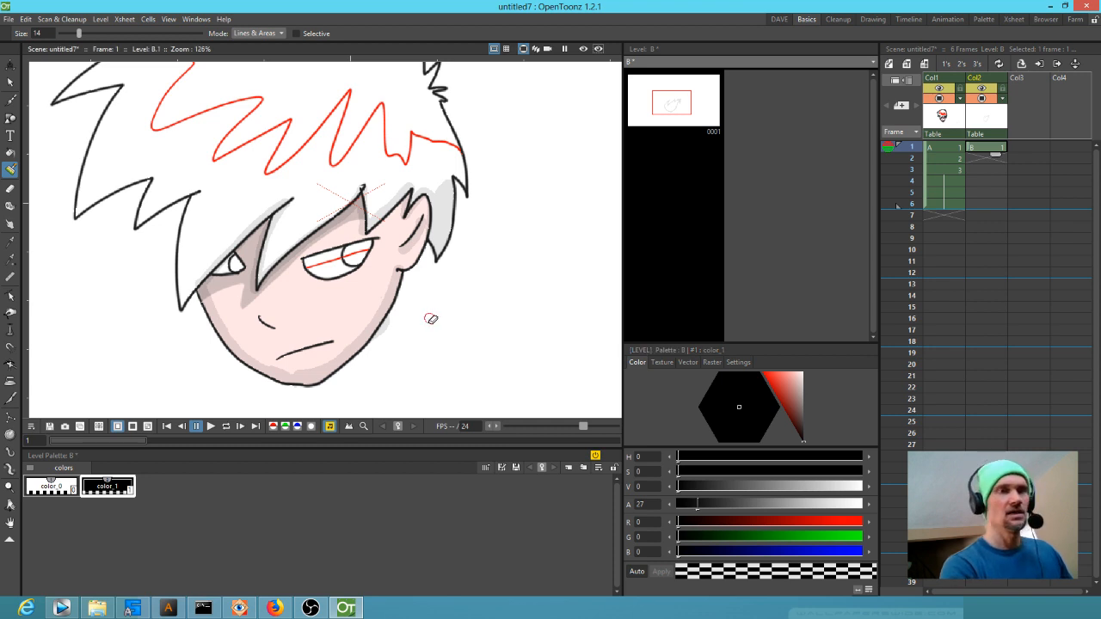
key(a)
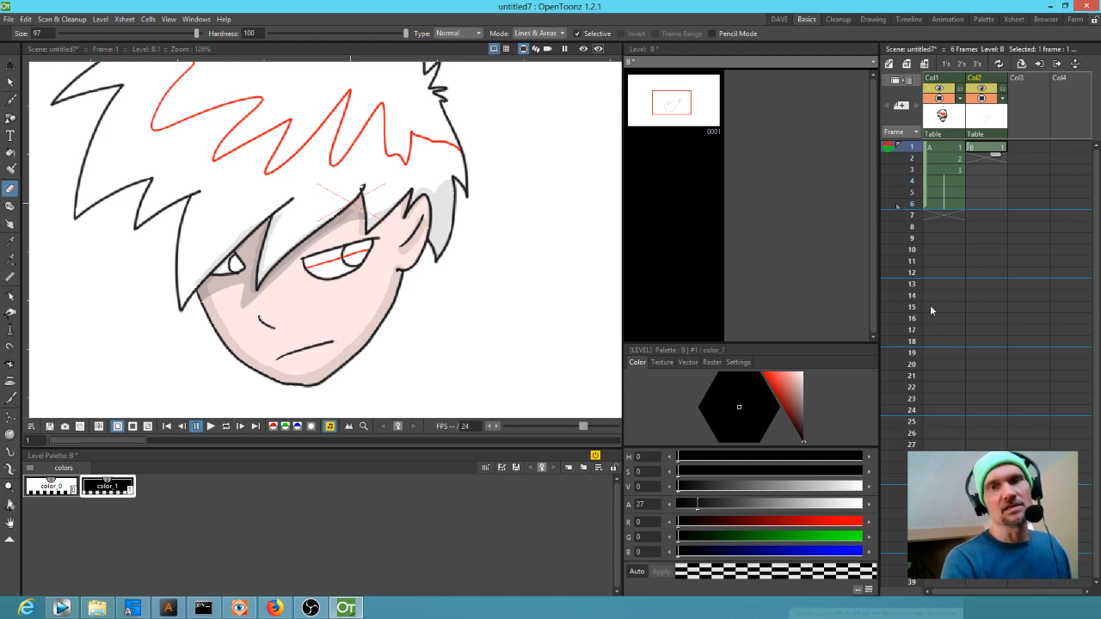
Extend the shadow drawing of level B in Col2 through frame 6
drag(996, 207, 1000, 207)
click(975, 150)
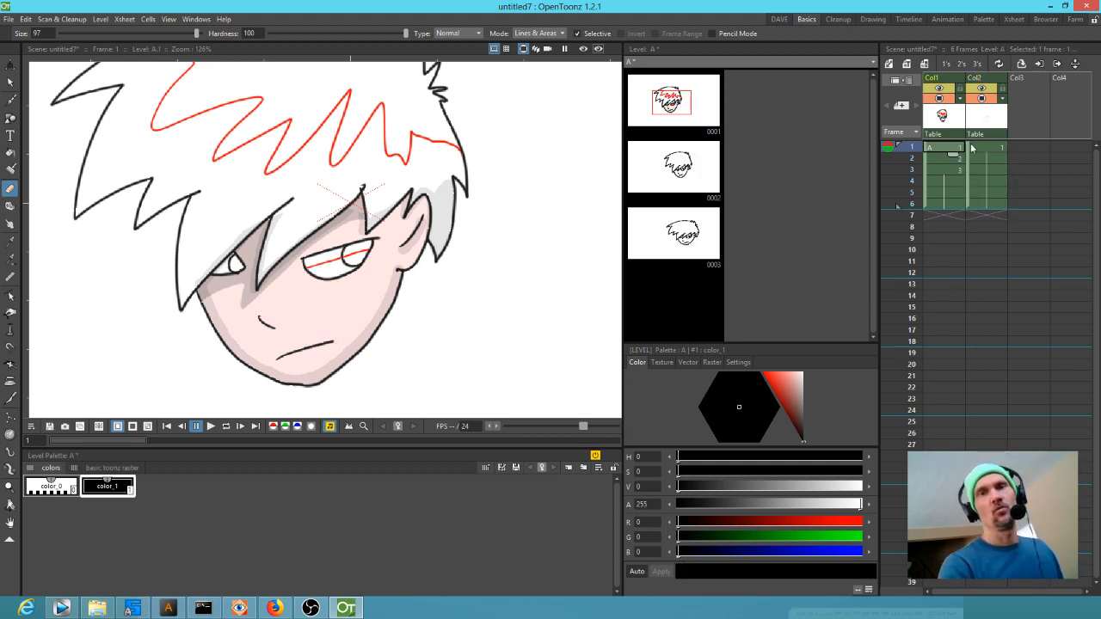
click(950, 149)
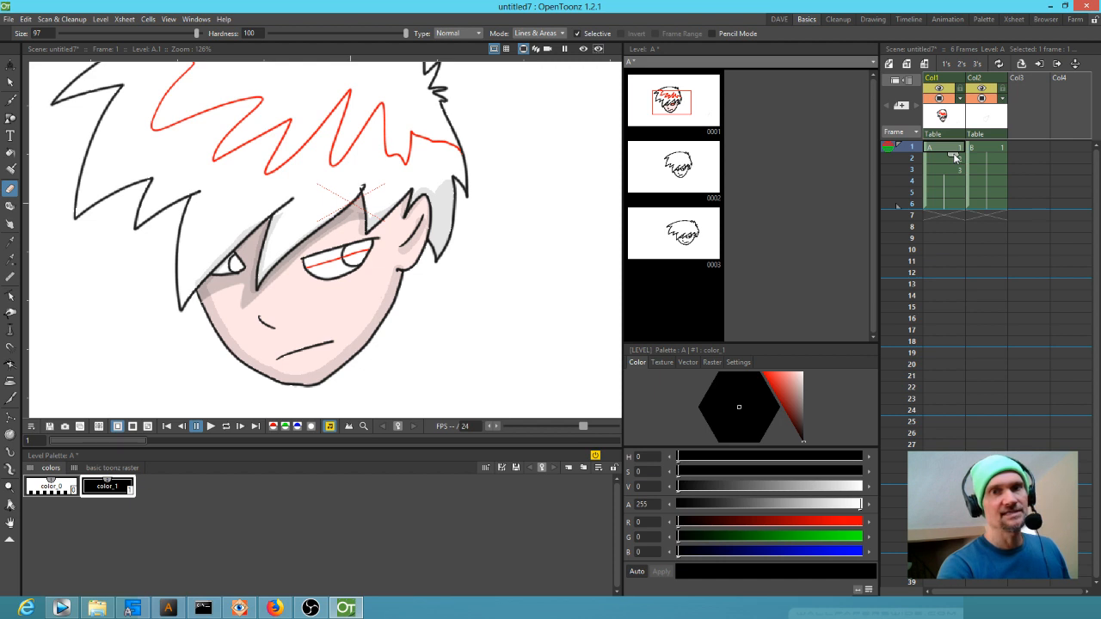
Create a new blank shadow drawing for level B at frame 2 of Col2
click(989, 157)
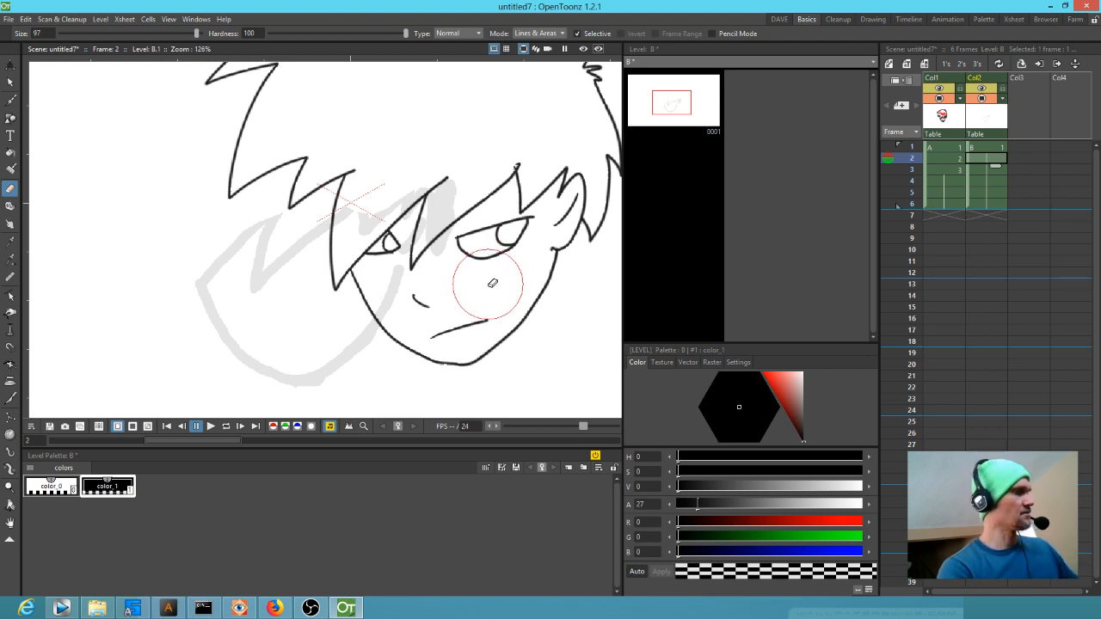
key(j)
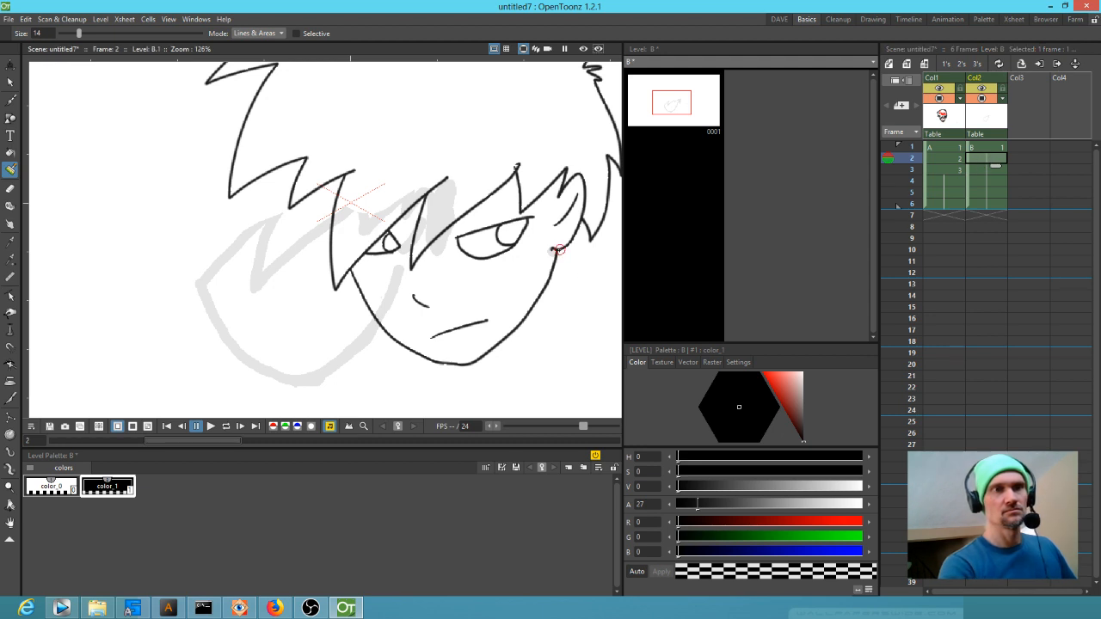
key(b)
key(alt+d)
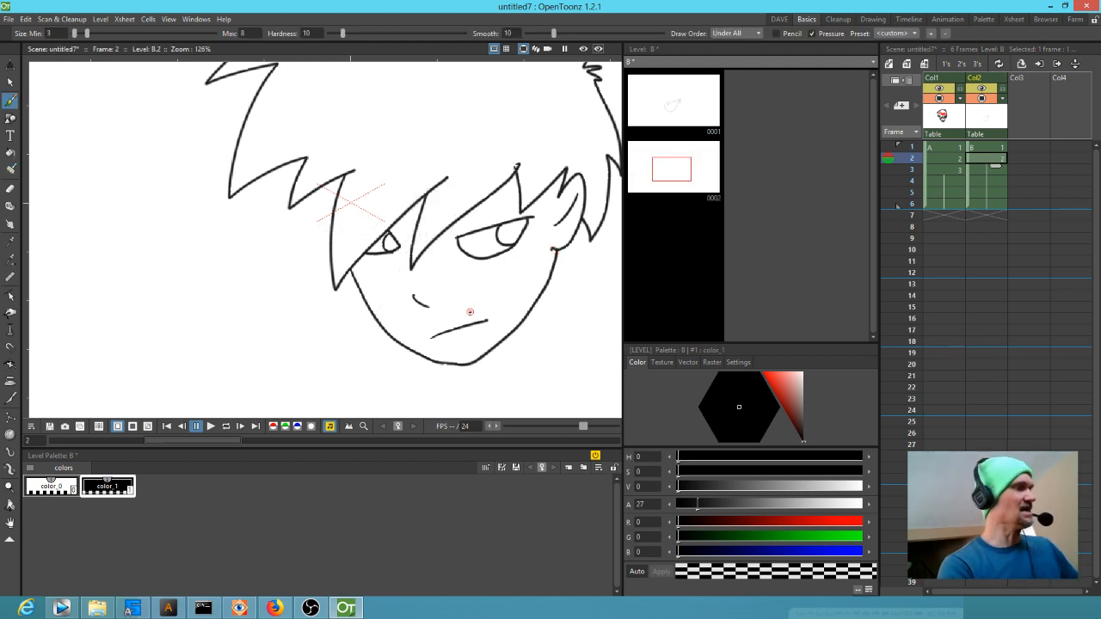
Paint translucent shadow strokes along the ear-side jawline down to the chin and inside the ear on frame 2
key(a)
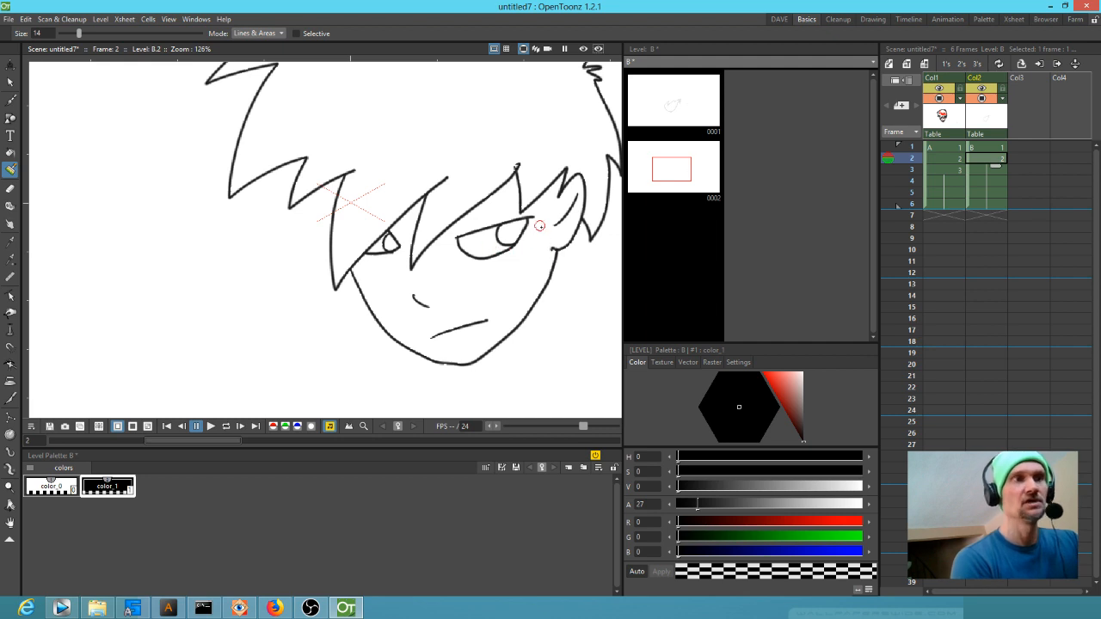
mouse_move(551, 252)
mouse_down()
mouse_move(517, 317)
mouse_move(486, 347)
mouse_move(444, 360)
mouse_up()
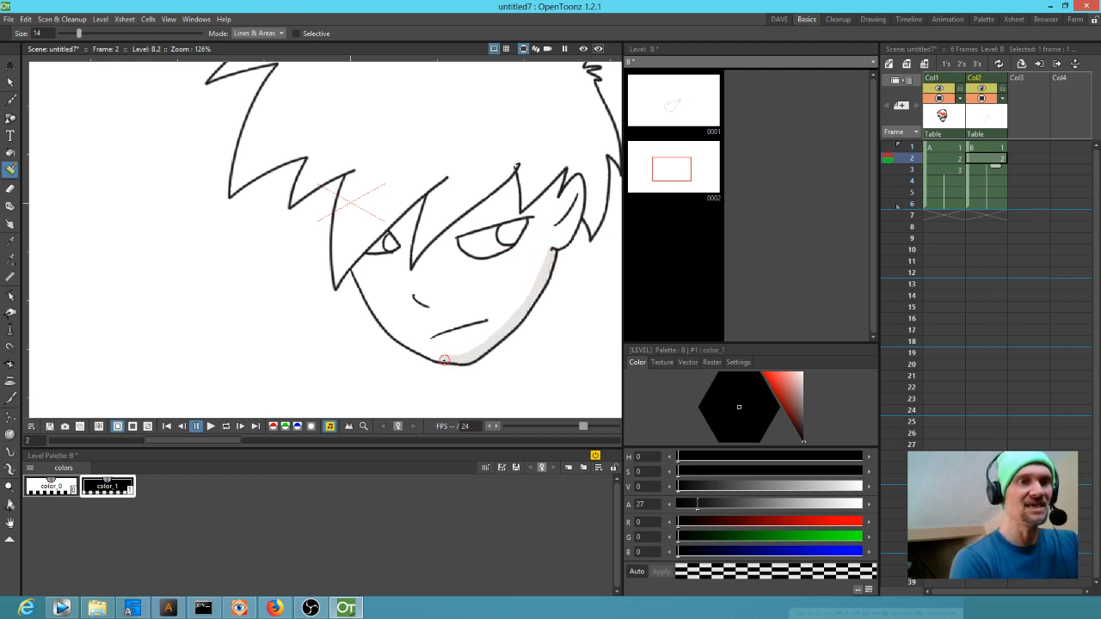
drag(577, 203, 560, 221)
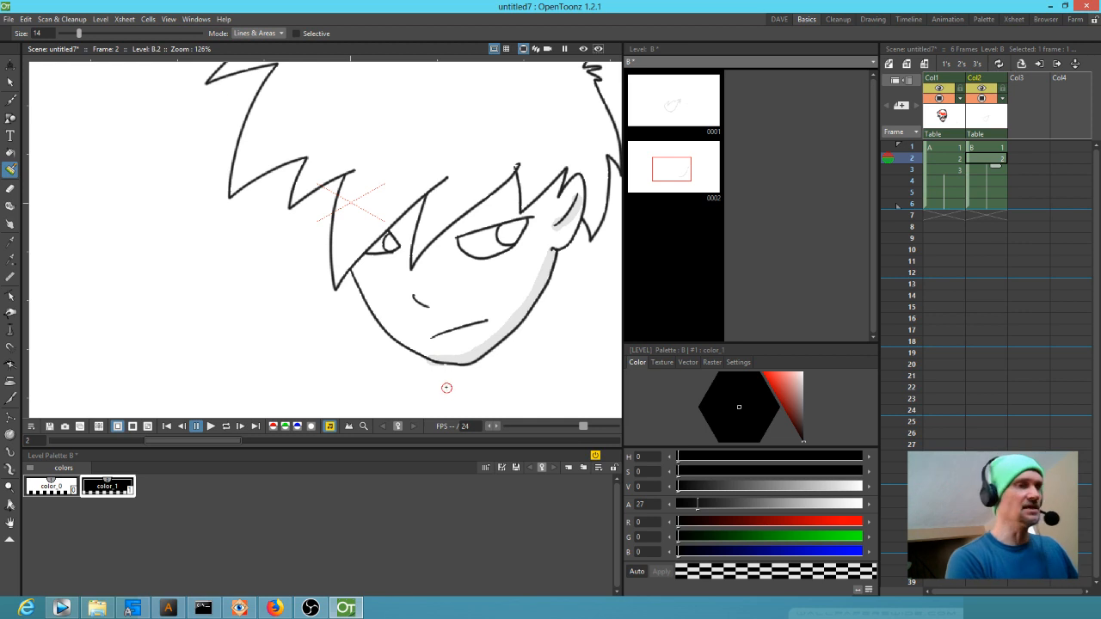
Set the Eraser size to 25 and trim the excess shadow around the chin on frame 2
key(a)
key(alt)
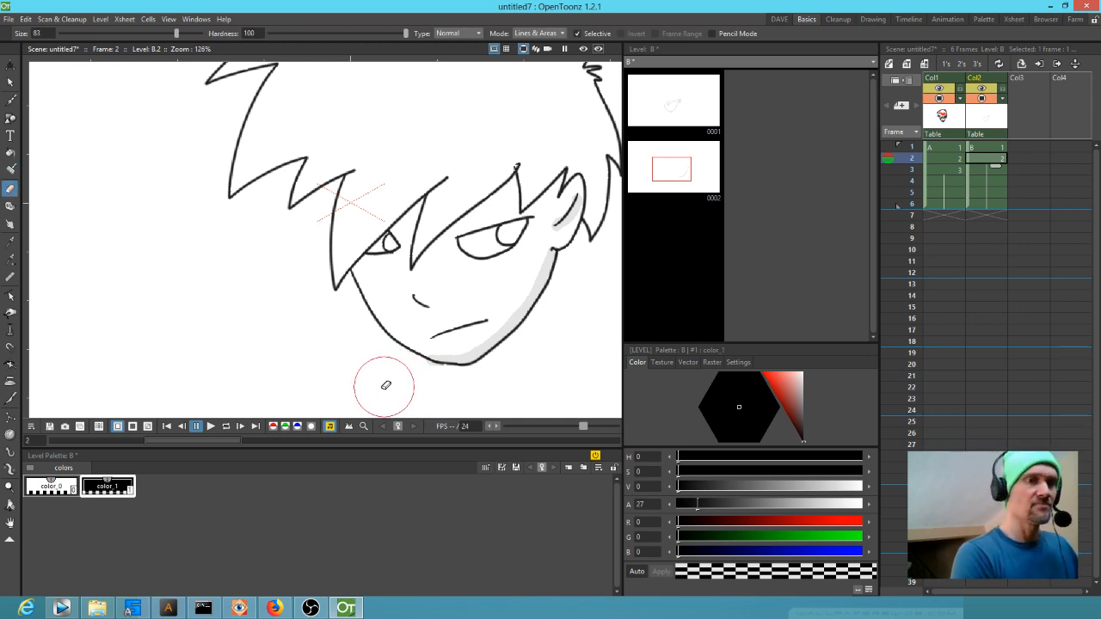
key(alt)
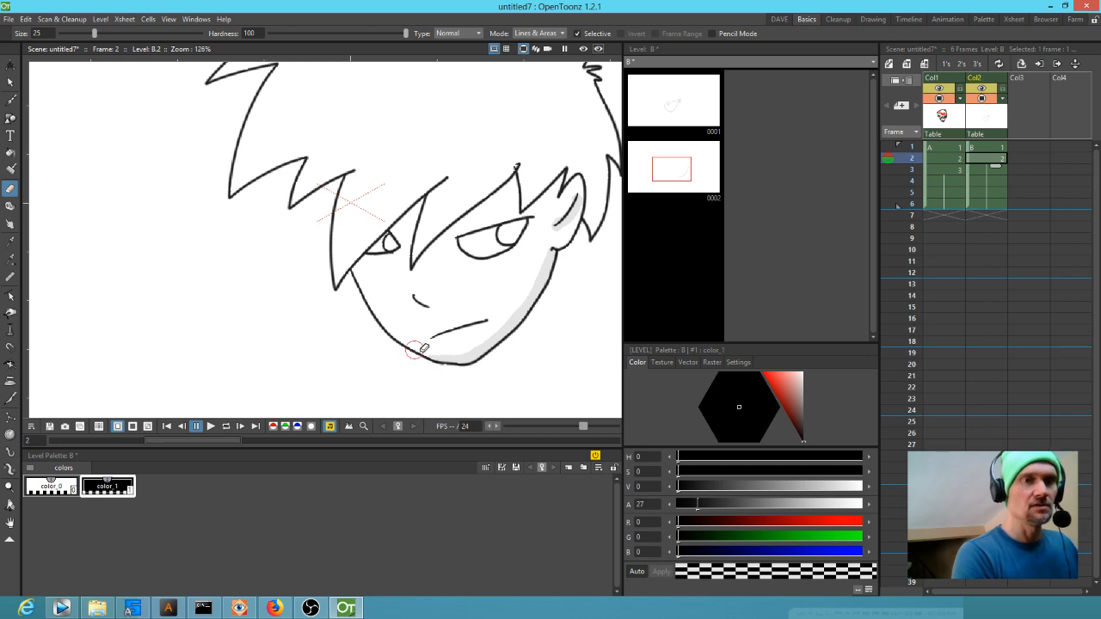
Flip between frames 1 and 2 to compare how the shadow drawings follow the head
click(955, 152)
key(Down)
key(Up)
key(Down)
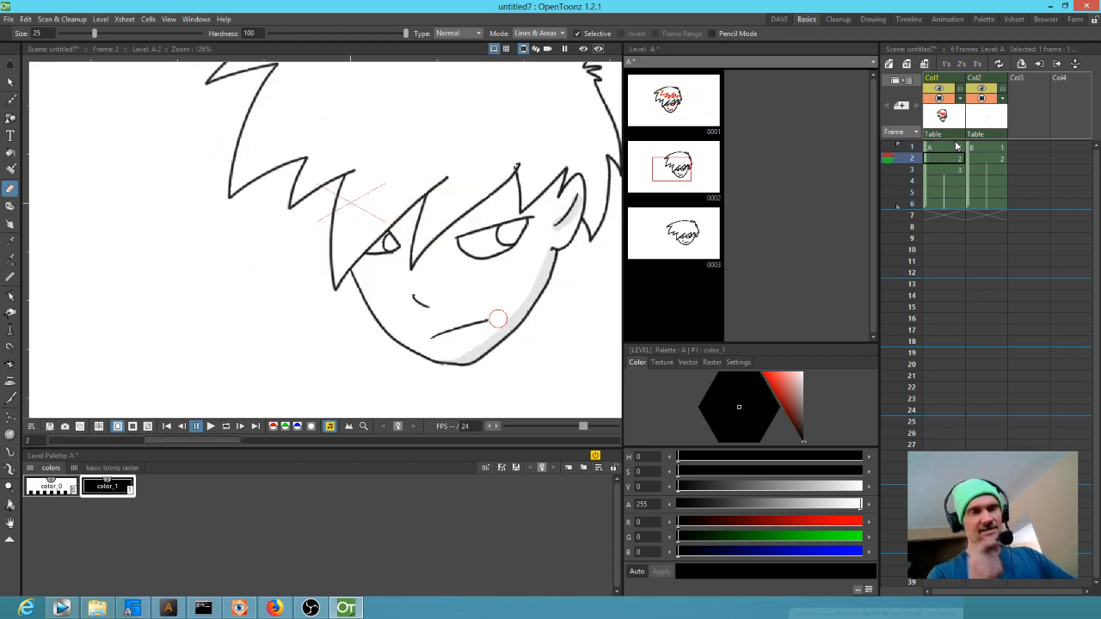
key(Up)
key(Down)
key(Up)
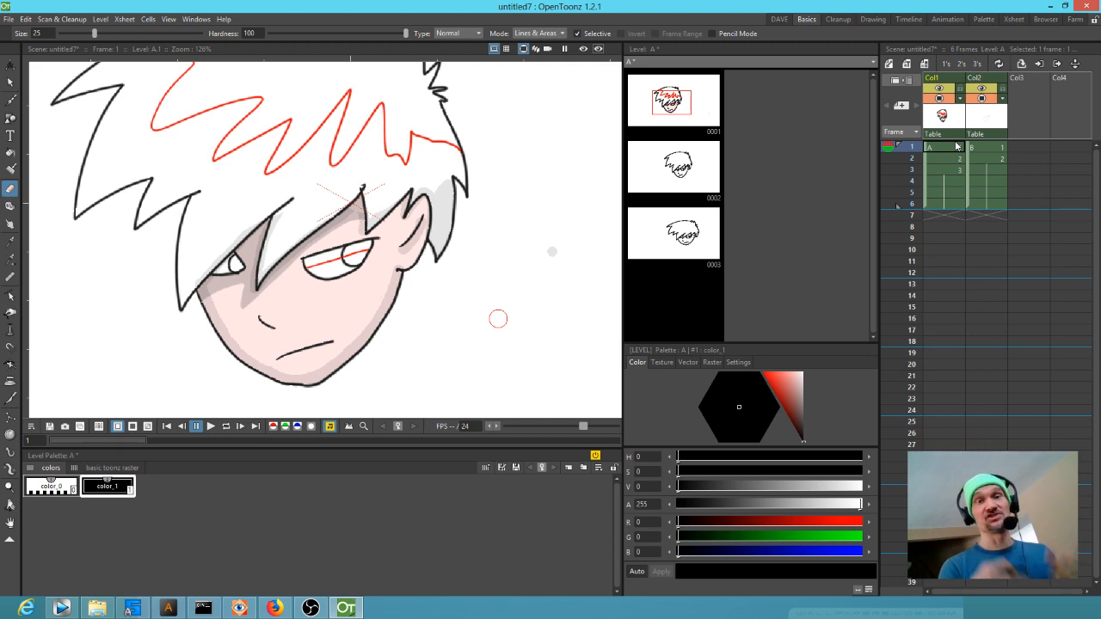
mouse_move(915, 148)
mouse_down()
mouse_move(916, 179)
mouse_move(916, 147)
mouse_up()
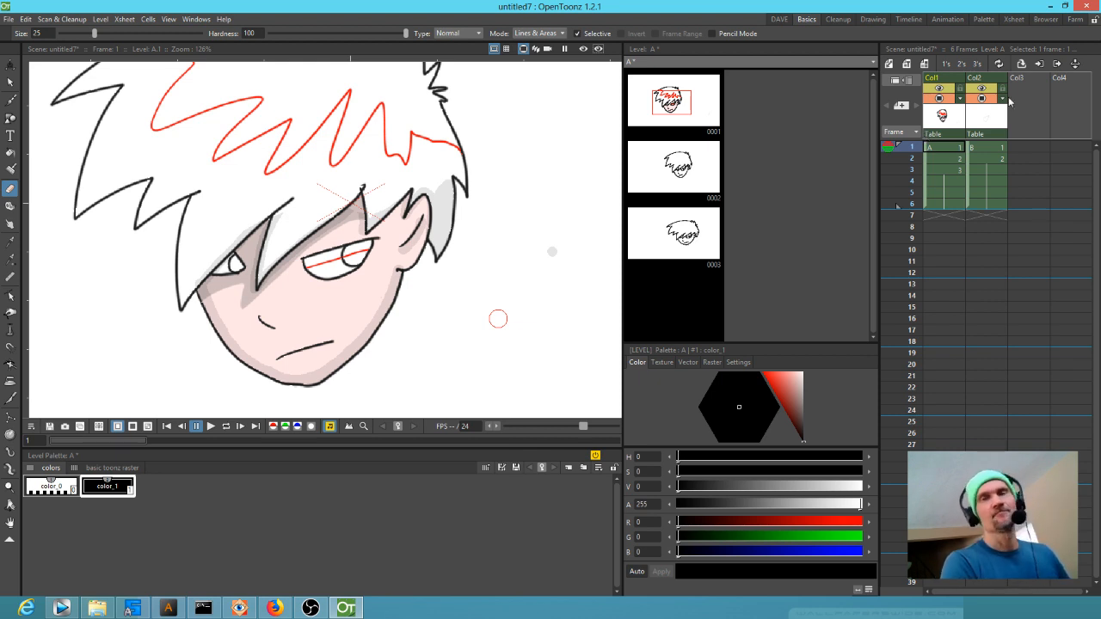
Try extending the first drawing of level A through frame 24, compare frames 1 and 2, and undo the extension
click(949, 151)
drag(957, 157, 960, 431)
click(913, 159)
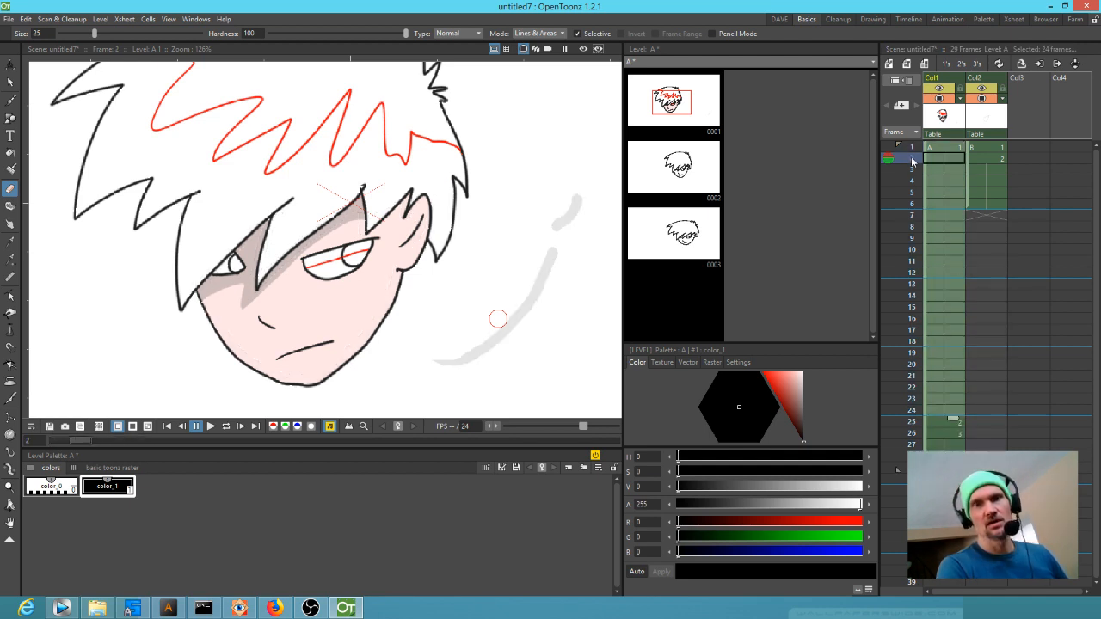
click(912, 148)
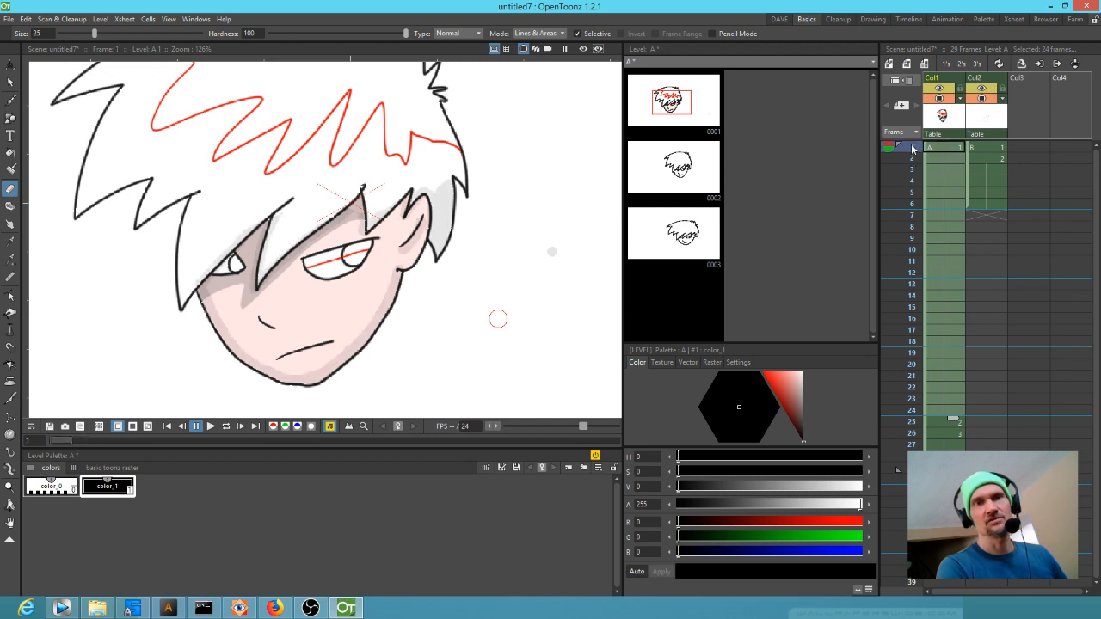
key(ctrl+z)
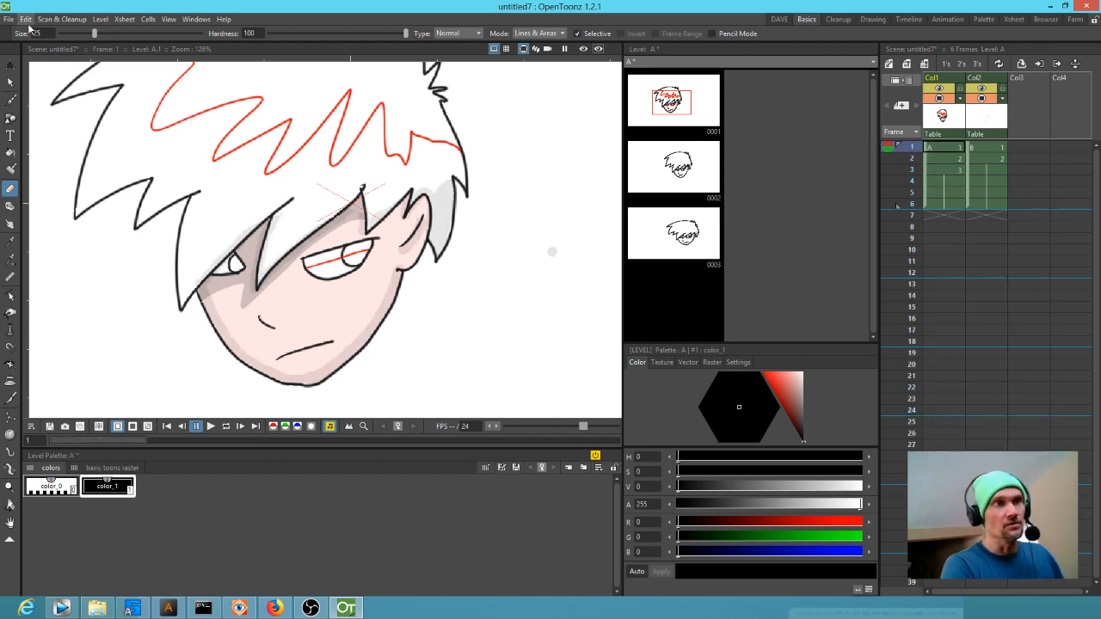
Insert 17 frames across both columns near the start so the first drawings hold through frame 18
click(121, 20)
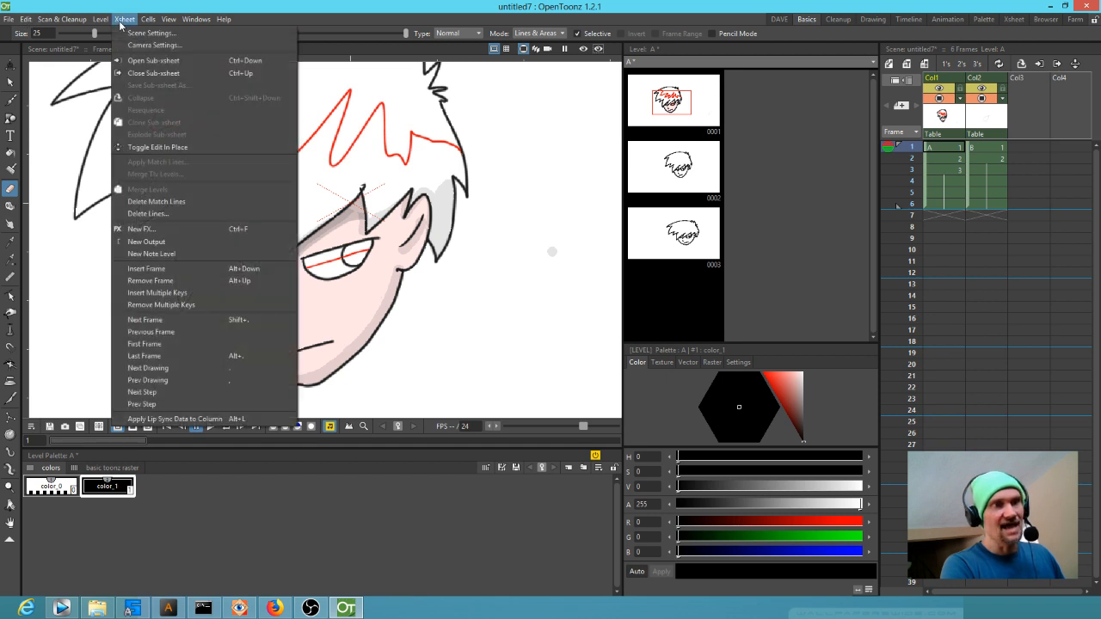
click(148, 269)
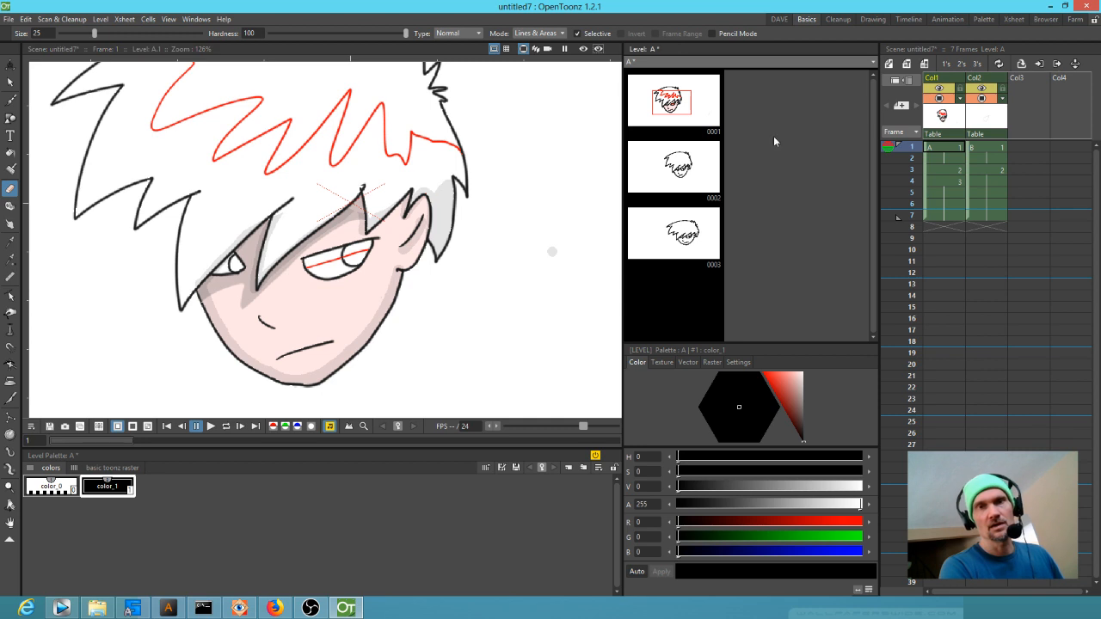
click(940, 159)
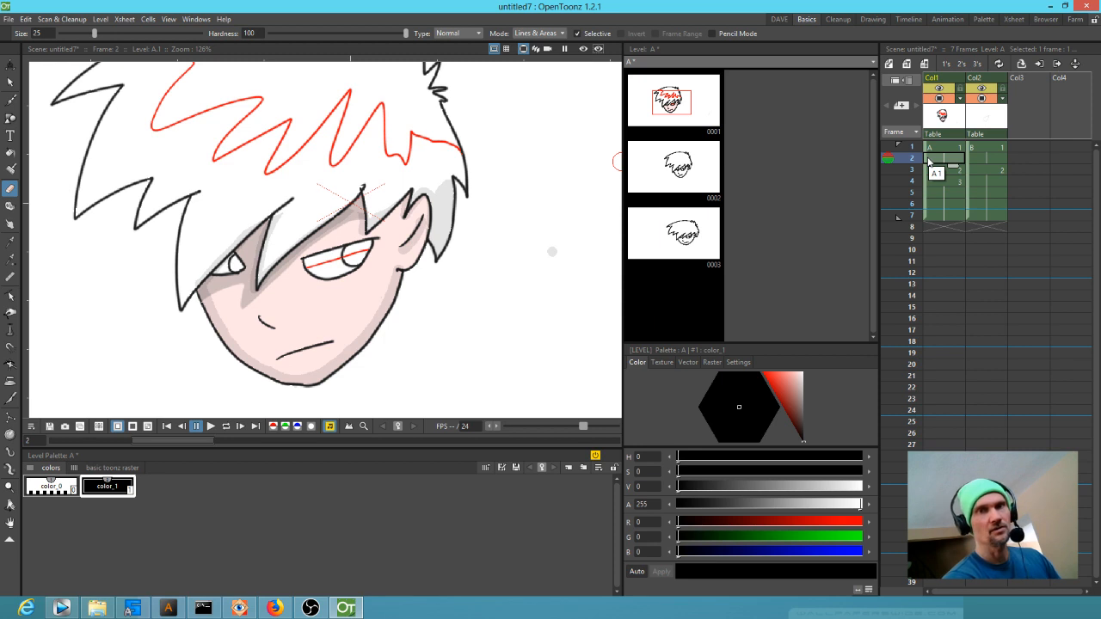
key(Insert)
key(Insert)
key(Insert)
key(Insert)
key(Insert)
key(Insert)
key(Insert)
key(Insert)
key(Insert)
key(Insert)
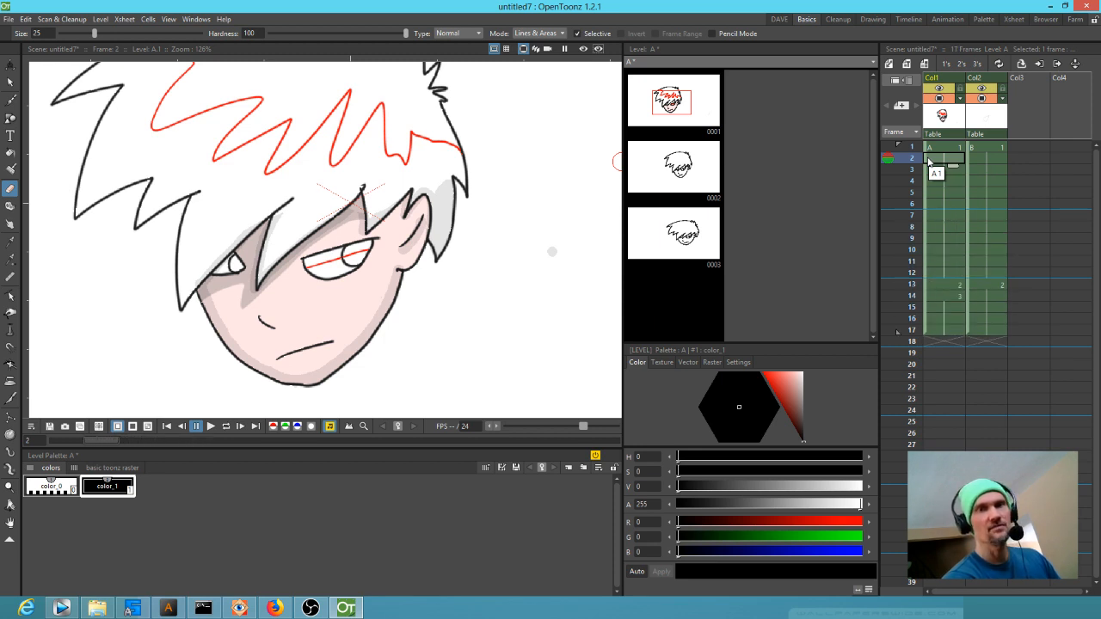
key(Insert)
key(Insert)
key(Insert)
key(Insert)
key(Insert)
key(Insert)
Step through the held frames and compare the first and second drawings around frames 18 and 19
key(Down)
key(Down)
key(Down)
key(Down)
key(Down)
key(Down)
key(Down)
key(Down)
key(Down)
key(Down)
key(Down)
key(Down)
key(Down)
key(Down)
key(Down)
key(Down)
key(Down)
key(Up)
key(Down)
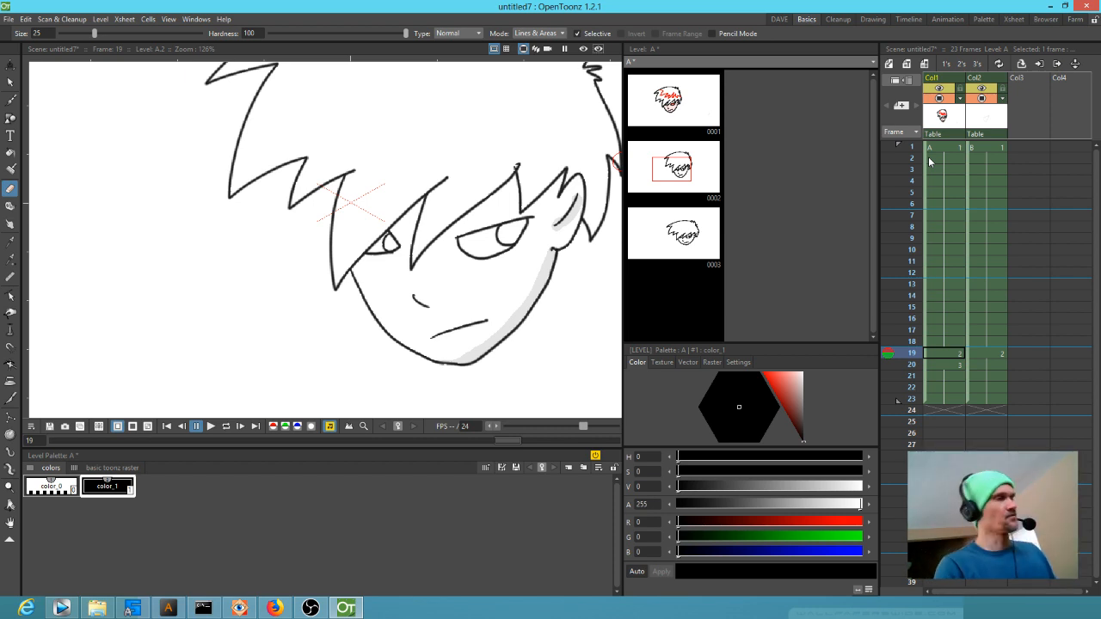
Remove five frames from both columns at frame 13 so the second drawings start at frame 14
key(Up)
key(Up)
key(Up)
key(Up)
key(Up)
key(Up)
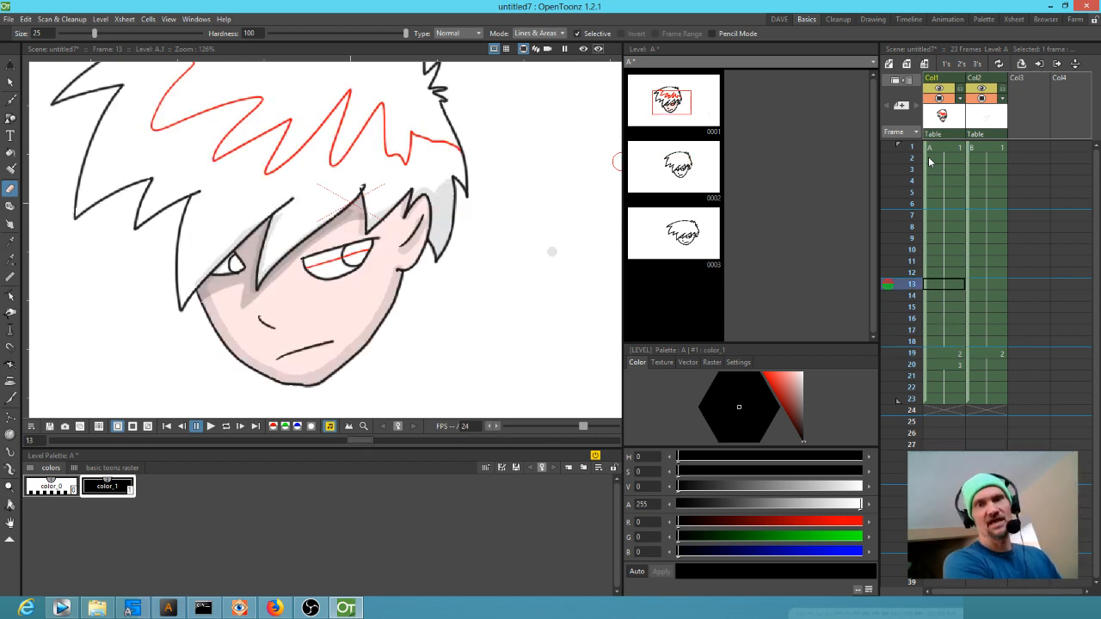
key(Delete)
key(Delete)
key(Delete)
key(Delete)
key(Delete)
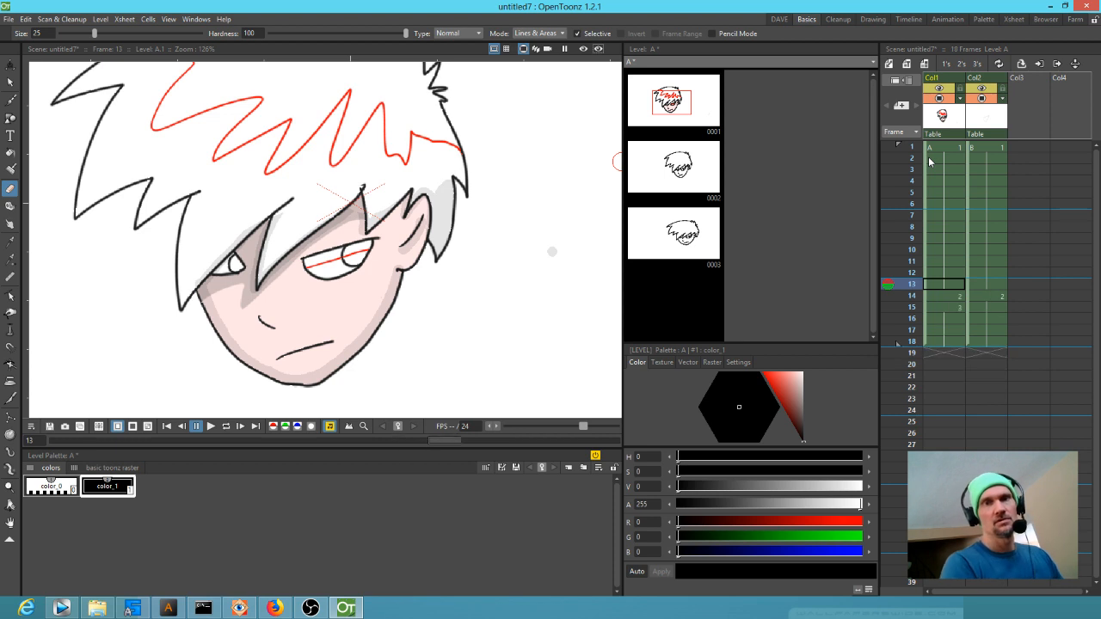
click(939, 134)
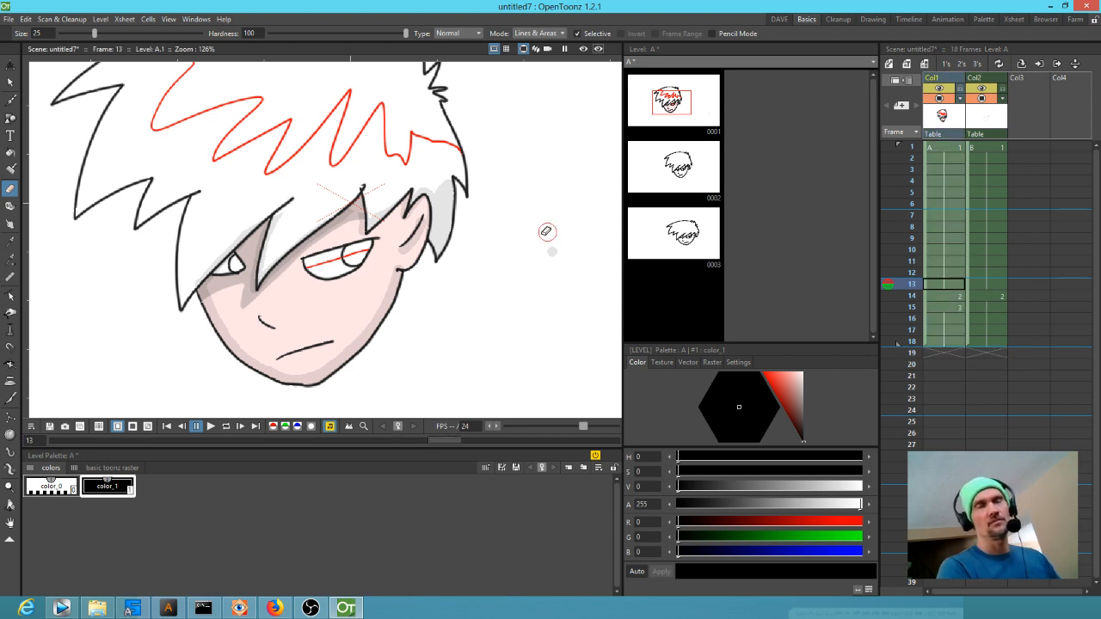
Move the Col1 center point with the Animate tool to just beside the chin, at about E/W 4.9 mm and N/S -54.24 mm
scroll(546, 231, down, 3)
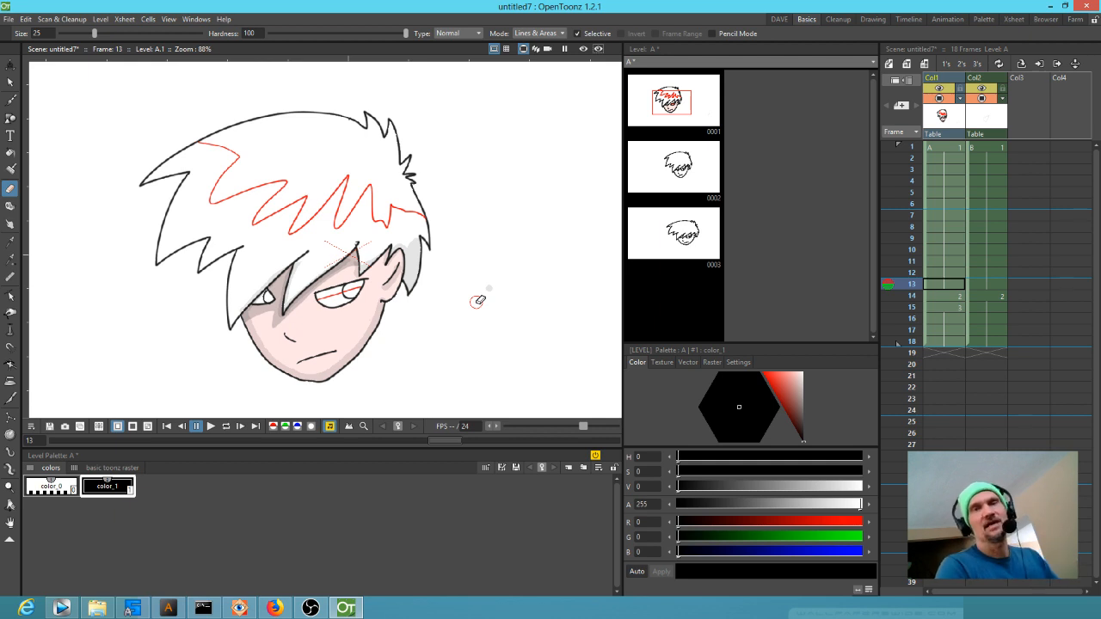
click(953, 150)
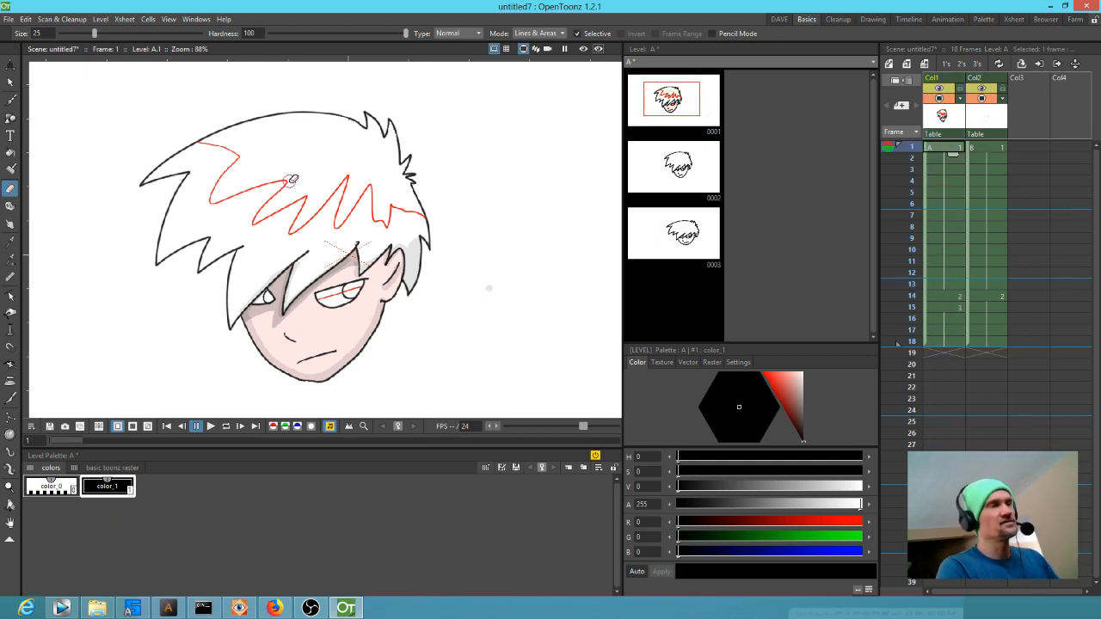
click(11, 64)
scroll(370, 216, down, 3)
scroll(399, 222, up, 1)
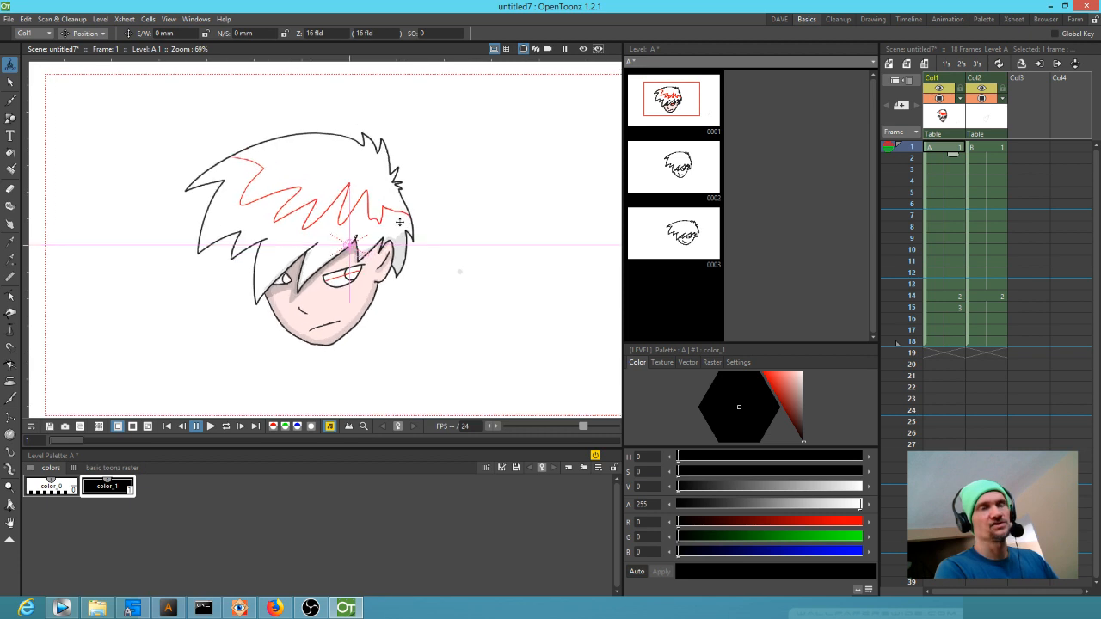
click(92, 35)
click(94, 100)
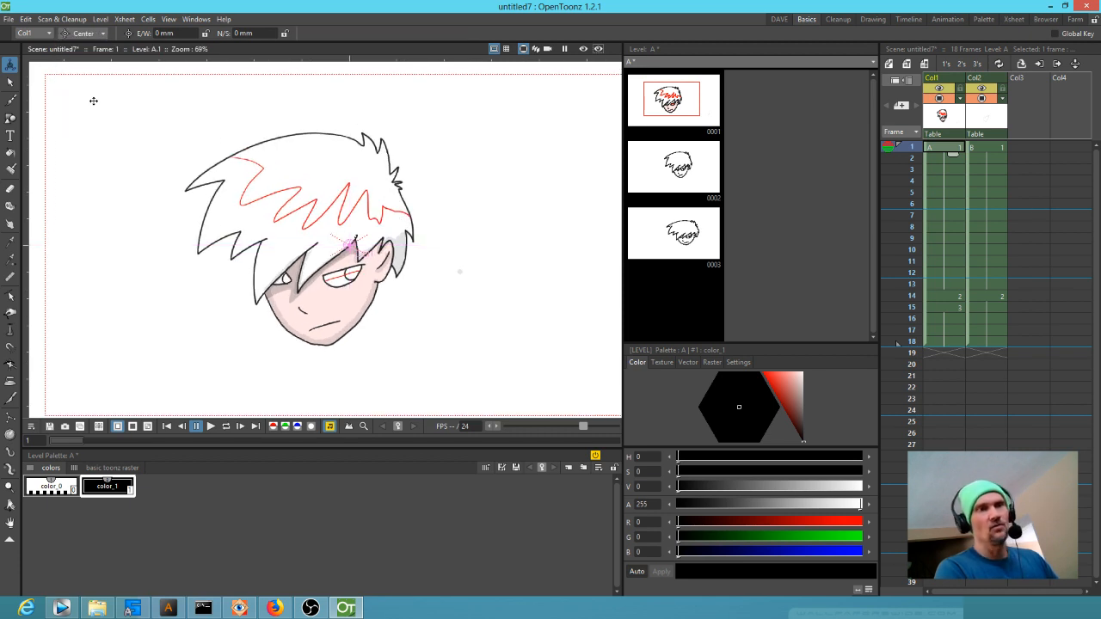
drag(351, 245, 358, 347)
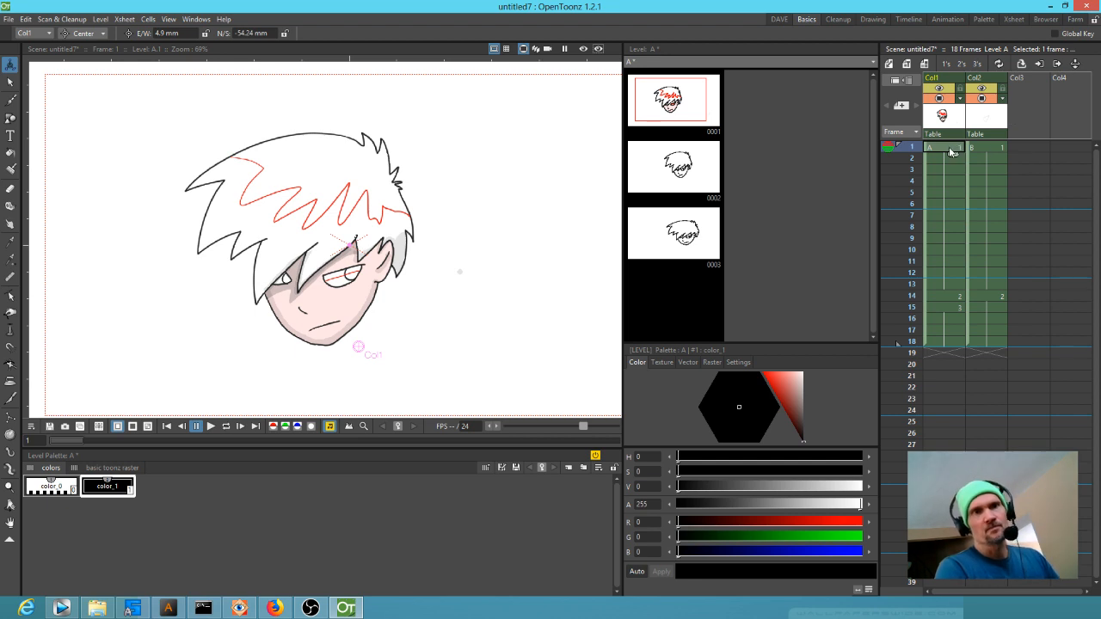
Keyframe the rotation of Col1 at about 0.87° on frame 1, -33.69° on frame 8 and 14.22° on frame 16
click(99, 33)
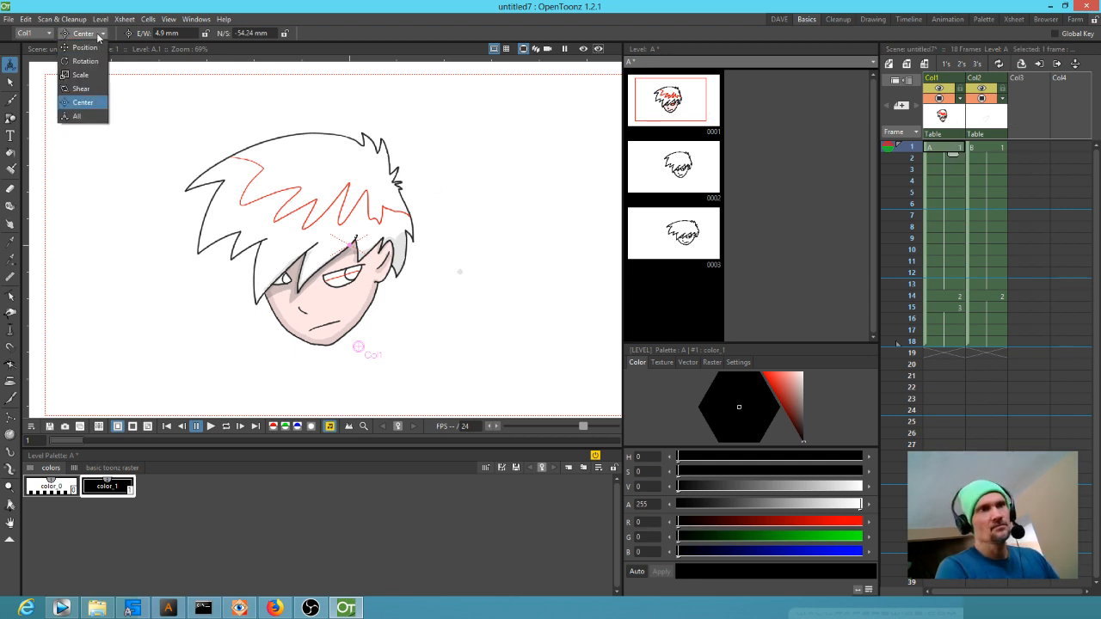
click(85, 61)
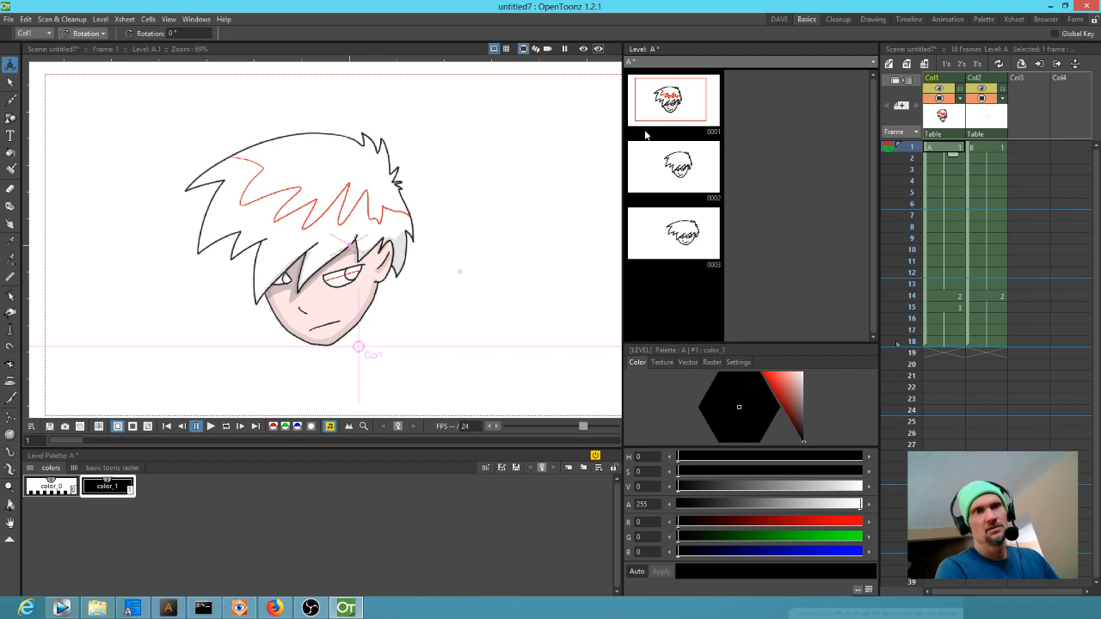
drag(479, 192, 478, 189)
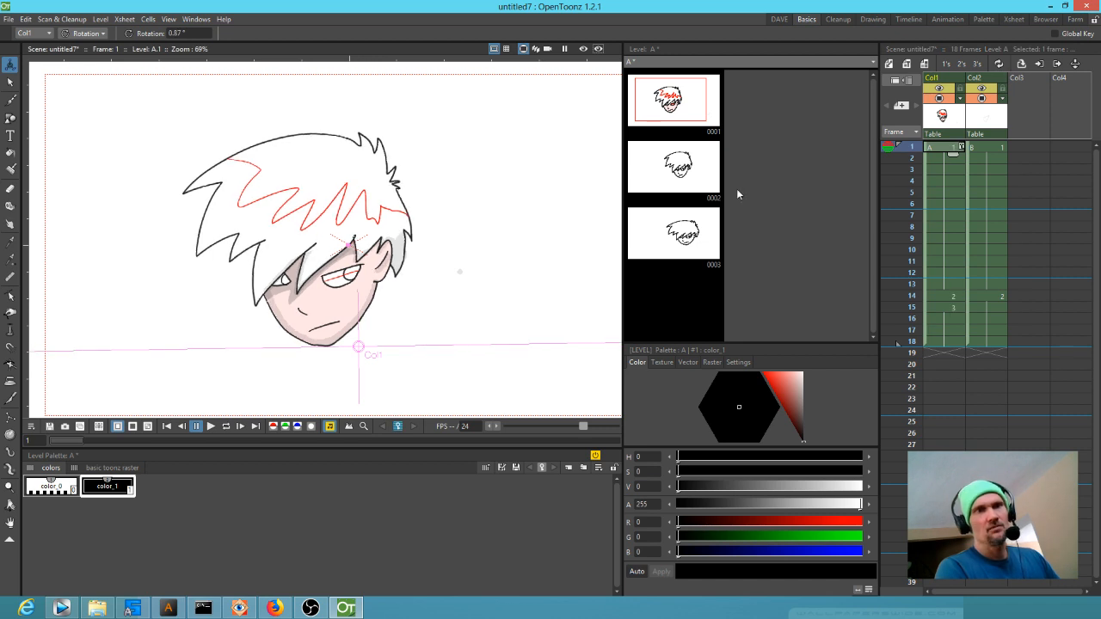
click(949, 228)
drag(480, 204, 487, 310)
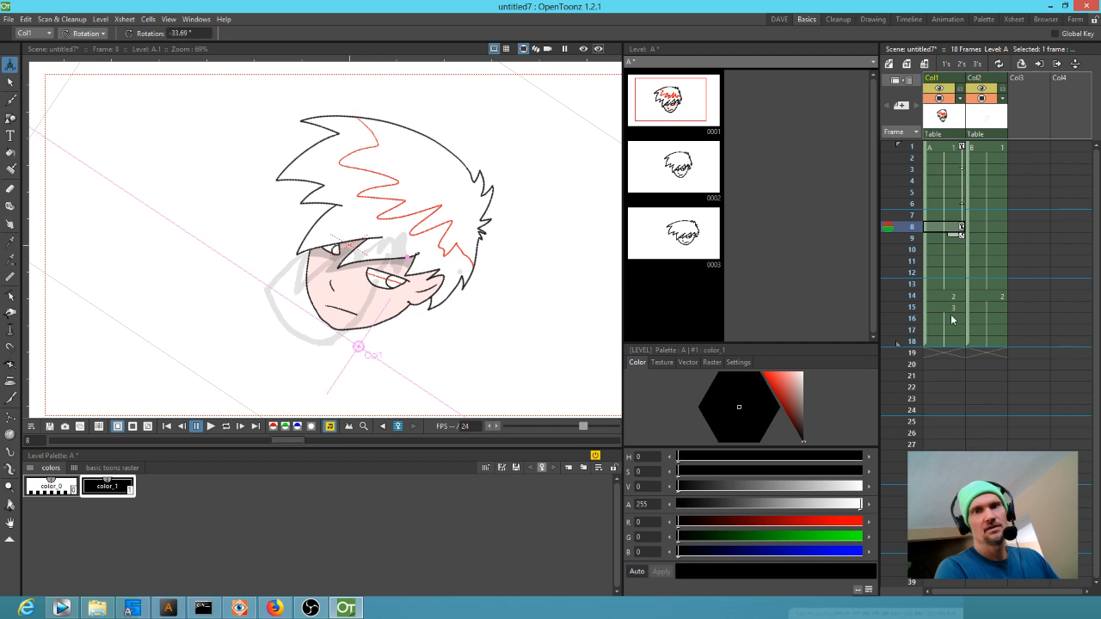
click(951, 319)
mouse_move(505, 305)
mouse_down()
mouse_move(446, 221)
mouse_move(409, 202)
mouse_move(435, 203)
mouse_up()
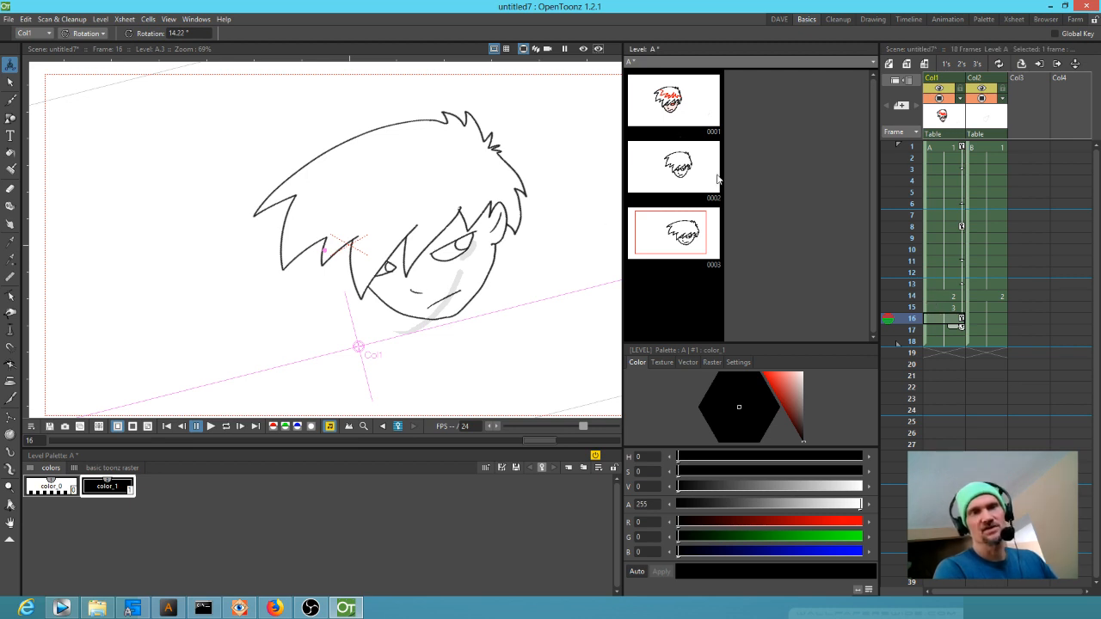
View drawings 1 to 3 of level A individually, without the scene's column transformations
click(673, 103)
click(675, 163)
click(670, 232)
click(676, 187)
click(682, 106)
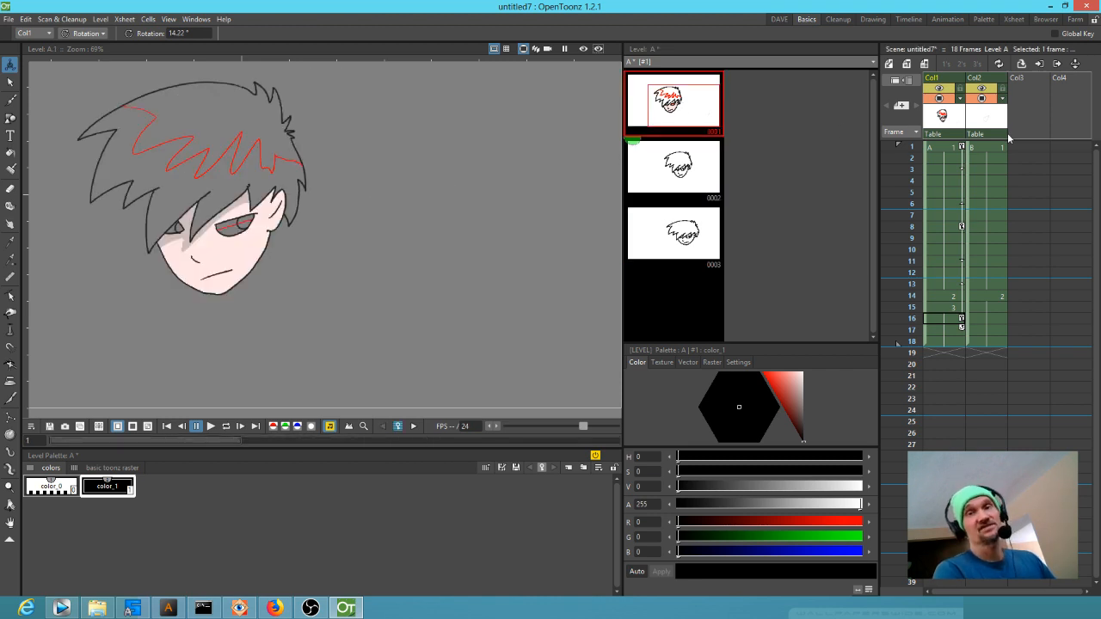
Scale Col1 with Mass maintained to about 104.26% by 95.91% on frame 1 and 105.47% by 94.81% on frame 8
click(954, 149)
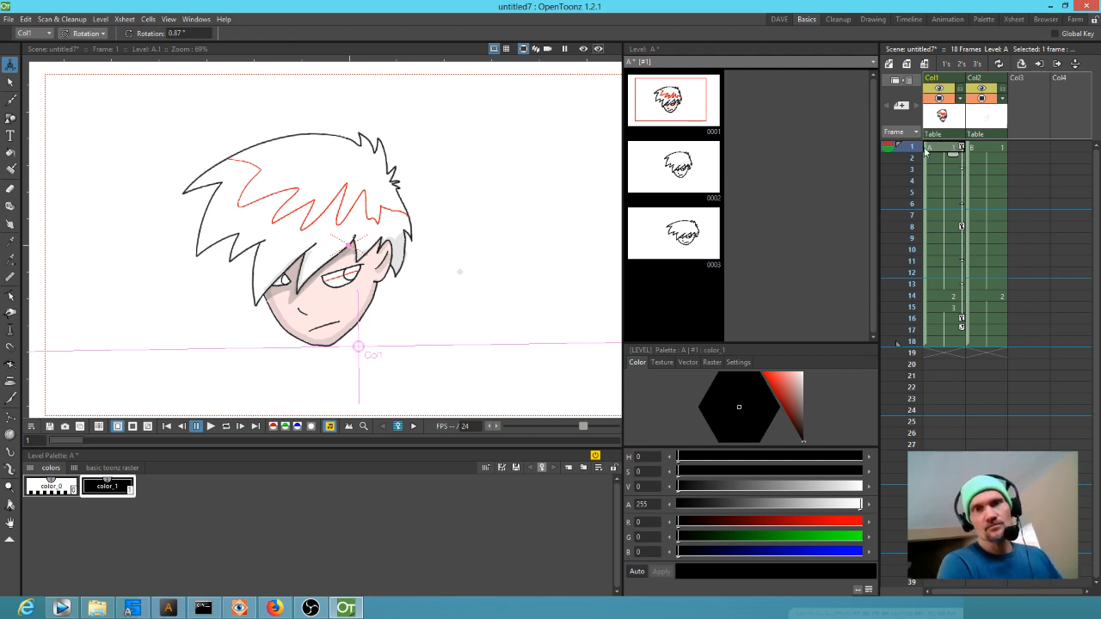
click(87, 35)
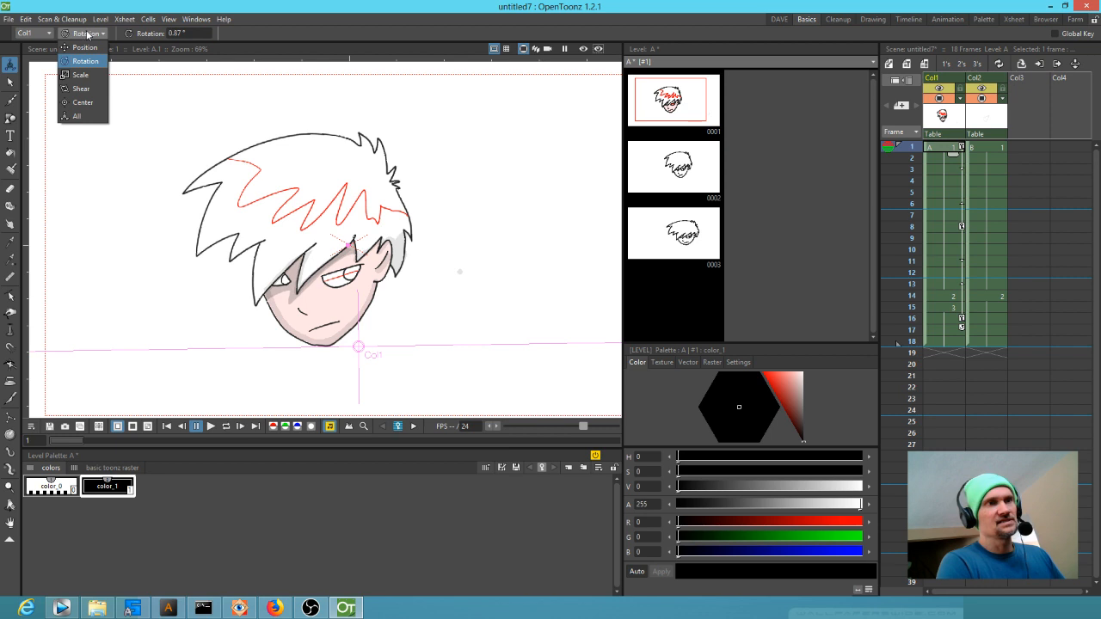
click(81, 75)
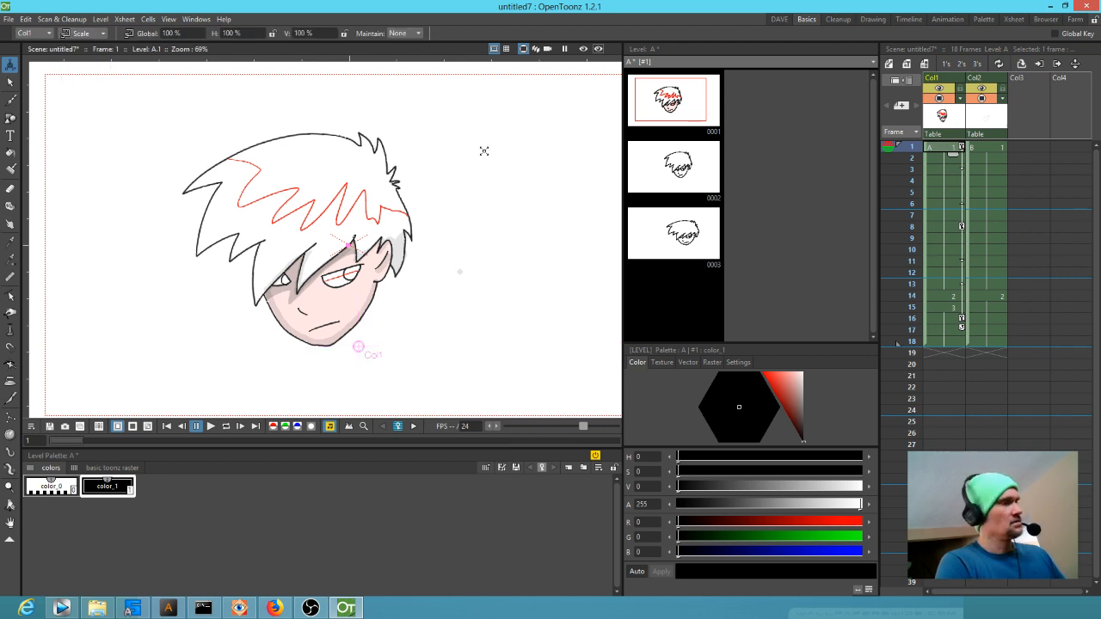
click(404, 33)
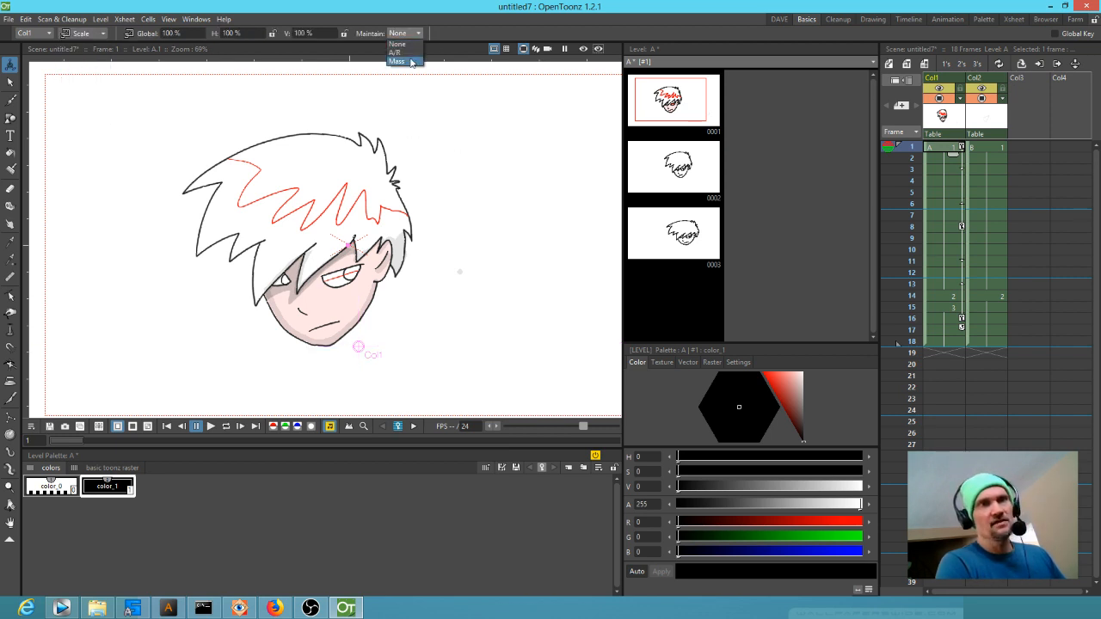
click(397, 61)
mouse_move(513, 224)
mouse_down()
mouse_move(501, 221)
mouse_move(524, 227)
mouse_move(511, 228)
mouse_up()
click(907, 226)
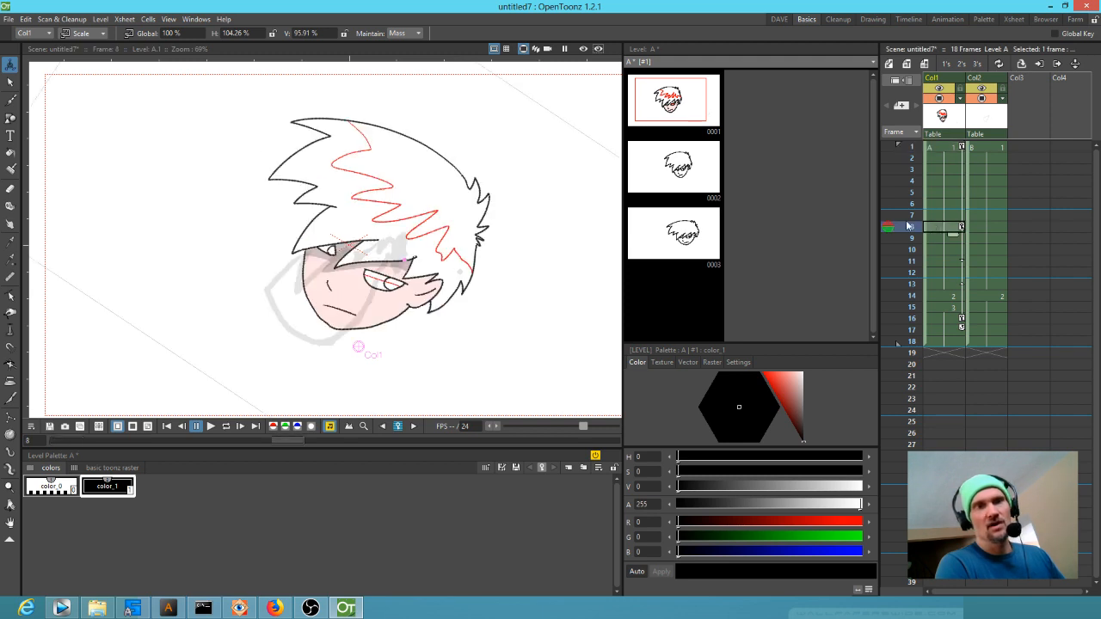
drag(520, 221, 524, 221)
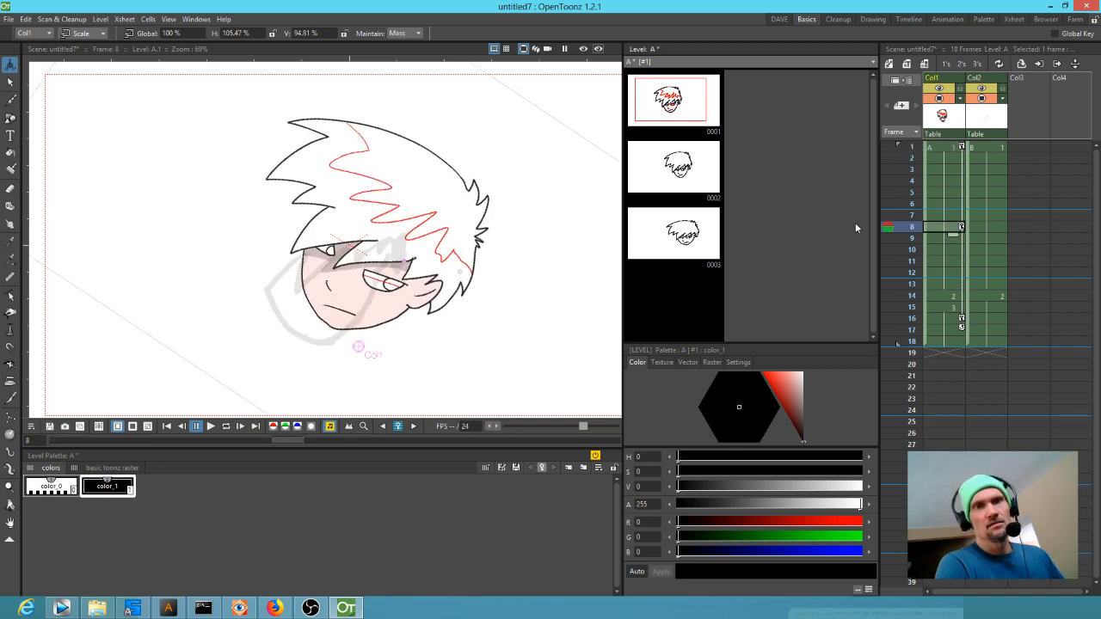
Keyframe further squash and stretch of Col1 on frames 4, 10 and 16, about 106.04% by 94.31% on frame 16, and play the loop
click(936, 184)
mouse_move(508, 238)
mouse_down()
mouse_move(522, 234)
mouse_move(479, 246)
mouse_up()
click(949, 256)
mouse_move(572, 245)
mouse_down()
mouse_move(484, 263)
mouse_move(546, 253)
mouse_move(571, 266)
mouse_move(538, 262)
mouse_up()
click(941, 320)
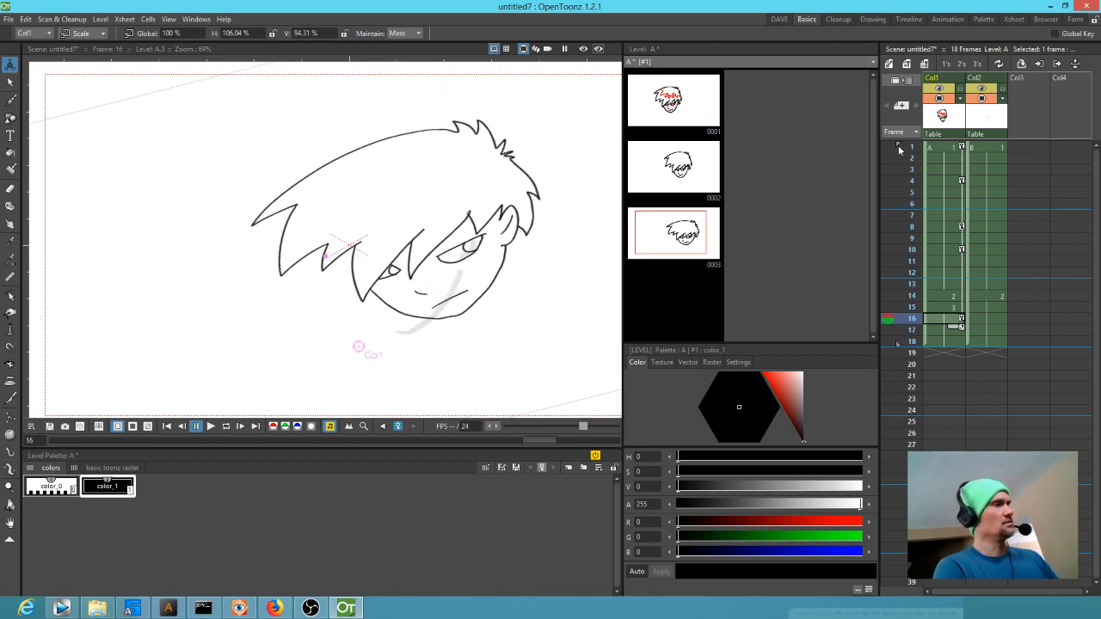
scroll(404, 222, down, 3)
key(l)
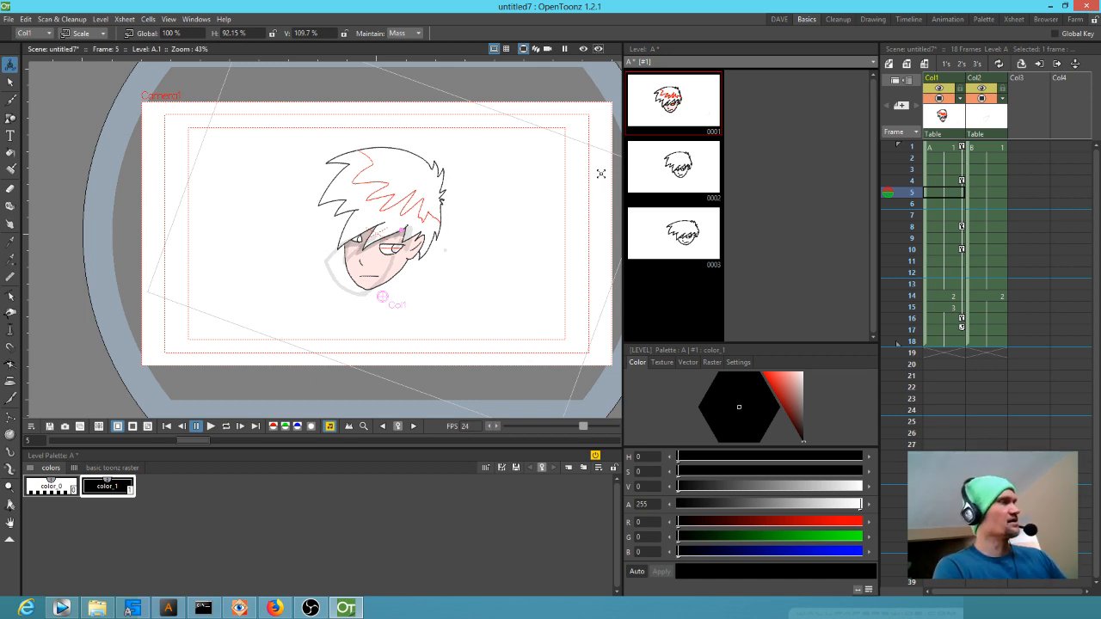
Parent the Col2 shadow column to Col1 in the Stage Schematic and close the schematic
key(s)
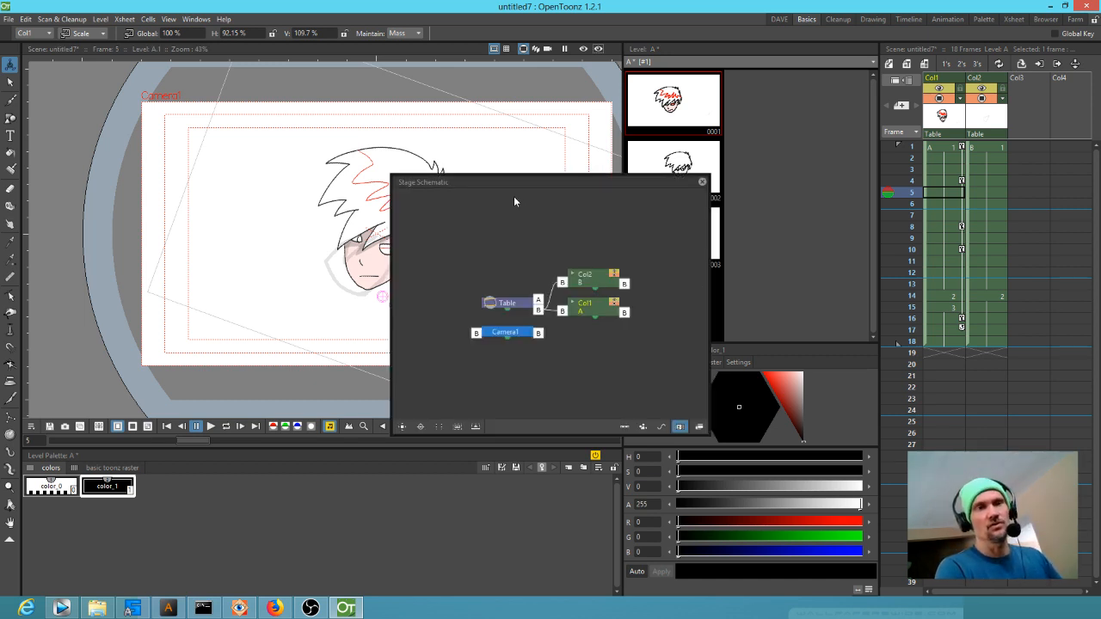
drag(520, 184, 264, 96)
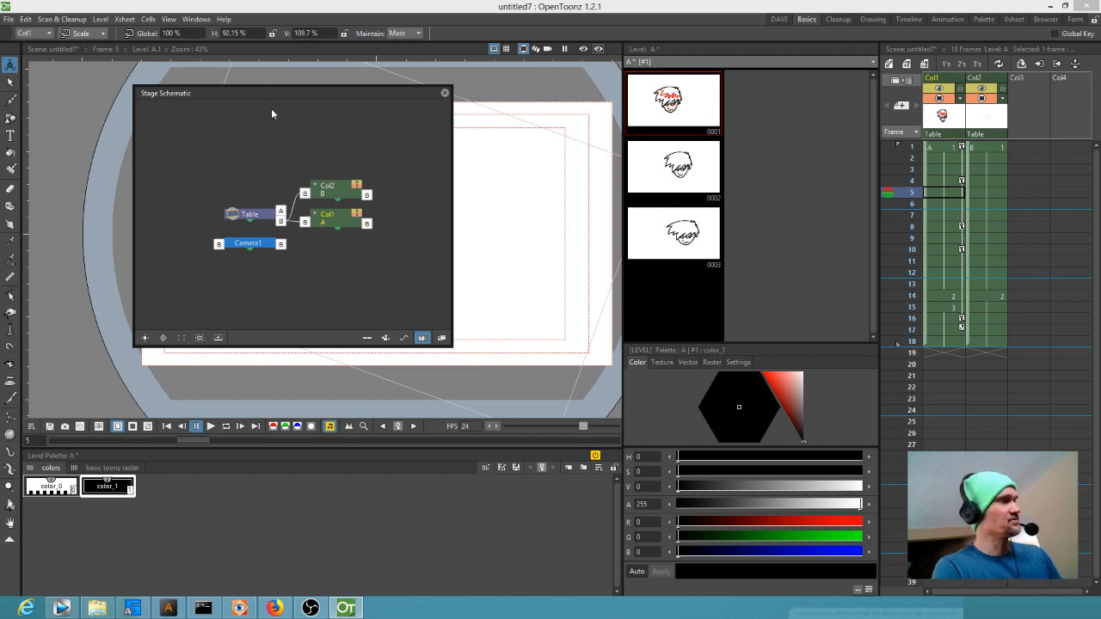
mouse_move(335, 190)
mouse_down()
mouse_move(395, 148)
mouse_move(393, 246)
mouse_move(331, 181)
mouse_up()
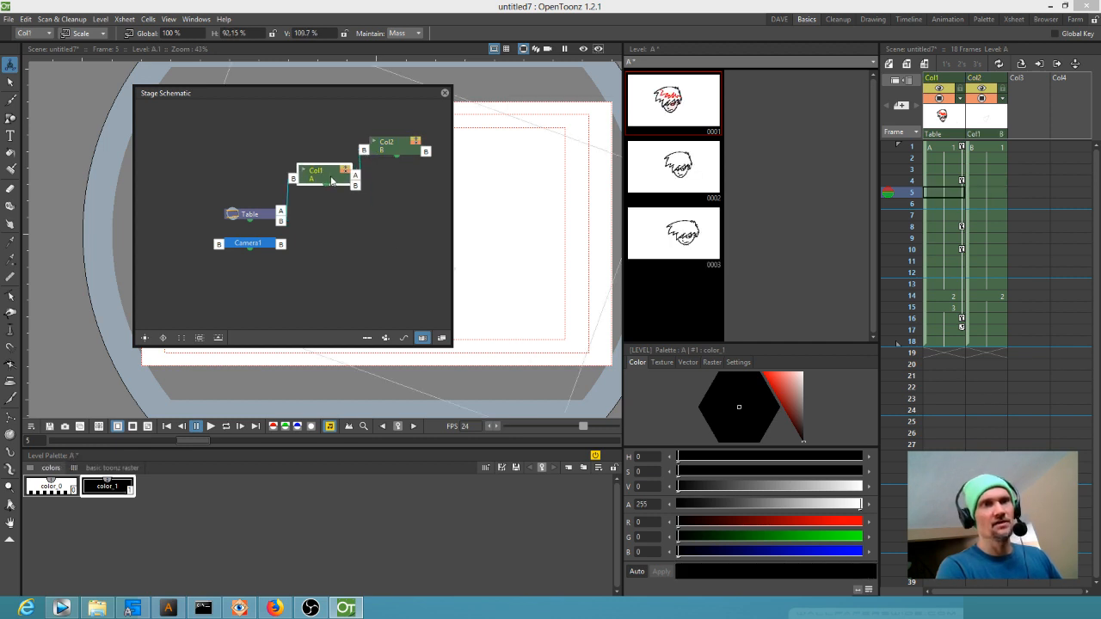
click(445, 93)
Play the looped animation to examine how the parented shadow level follows the head, and return to frame 1
key(l)
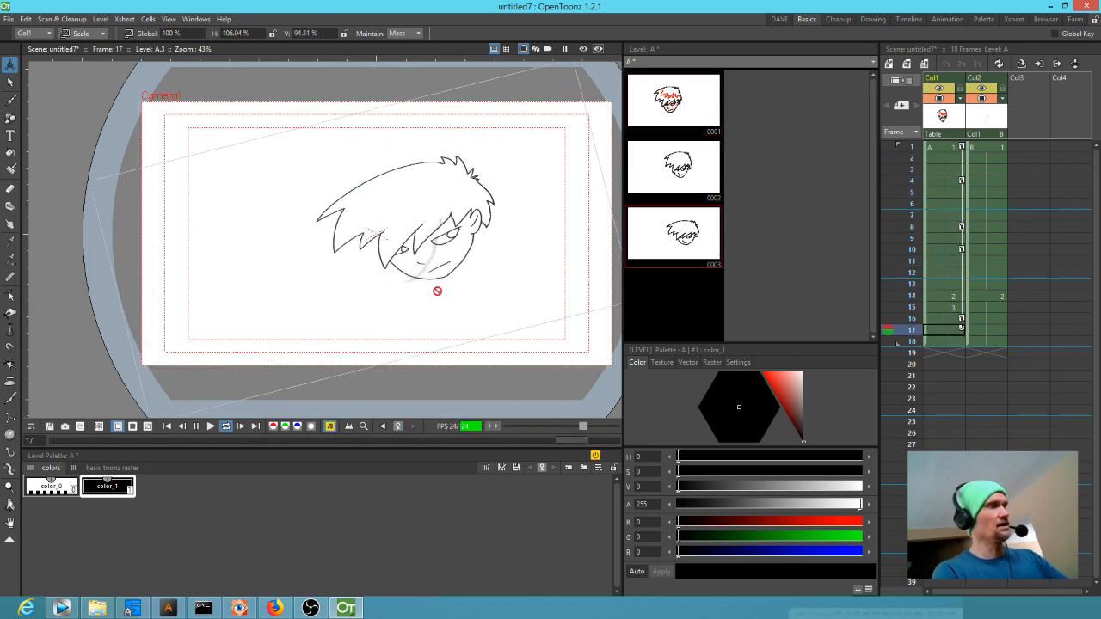
key(l)
mouse_move(915, 154)
mouse_down()
mouse_move(940, 339)
mouse_move(938, 144)
mouse_up()
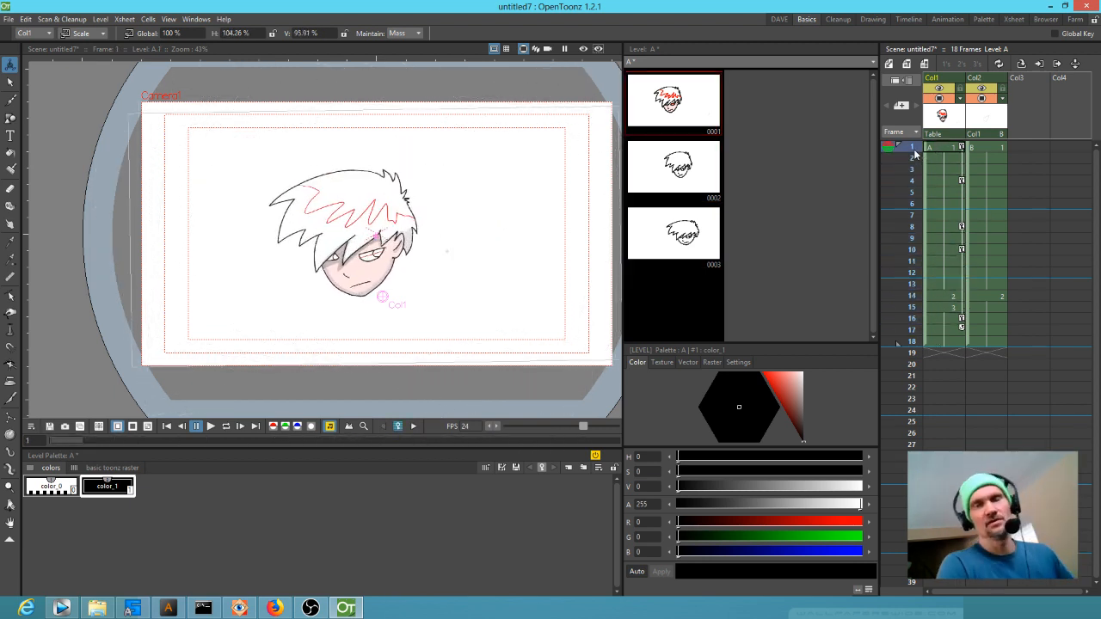
mouse_move(916, 152)
mouse_down()
mouse_move(918, 295)
mouse_move(910, 147)
mouse_up()
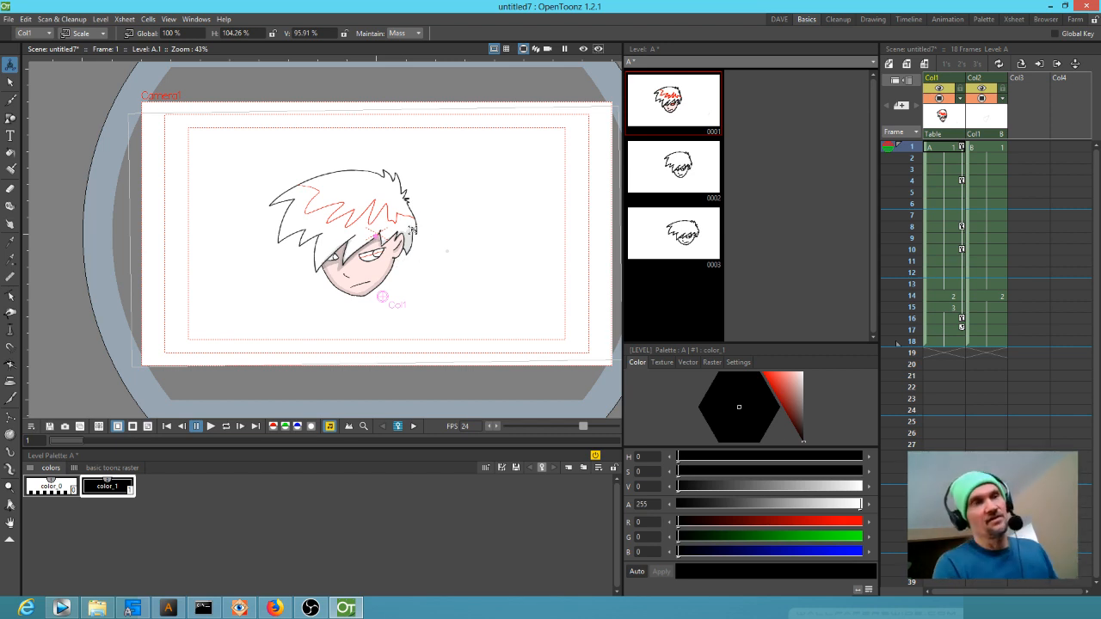
mouse_move(911, 148)
mouse_down()
mouse_move(926, 239)
mouse_move(926, 146)
mouse_up()
scroll(467, 250, up, 2)
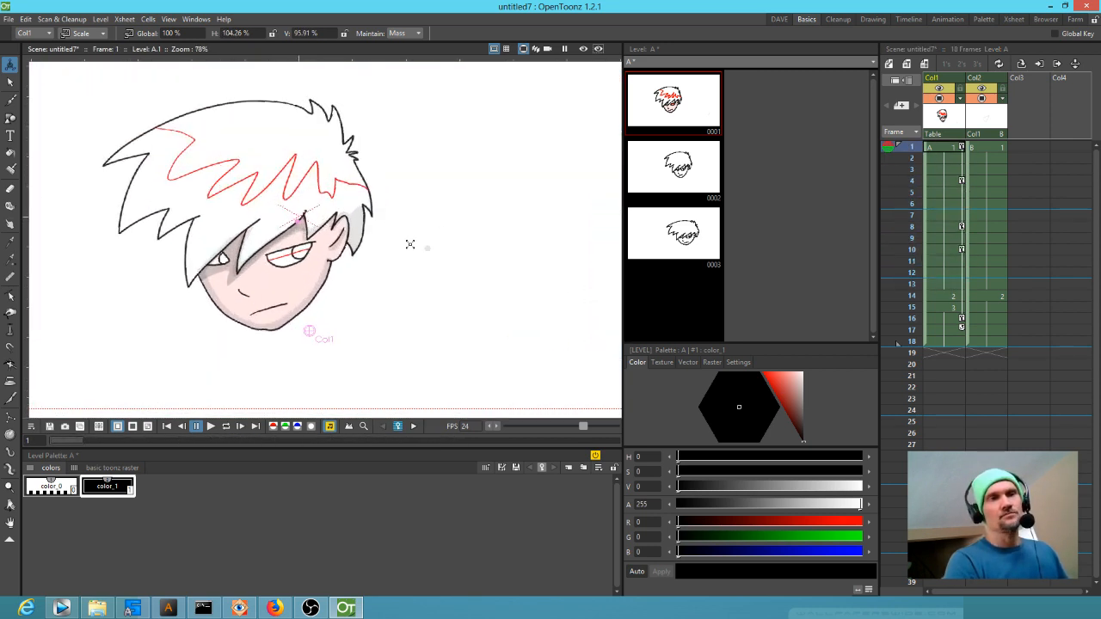
drag(409, 245, 475, 206)
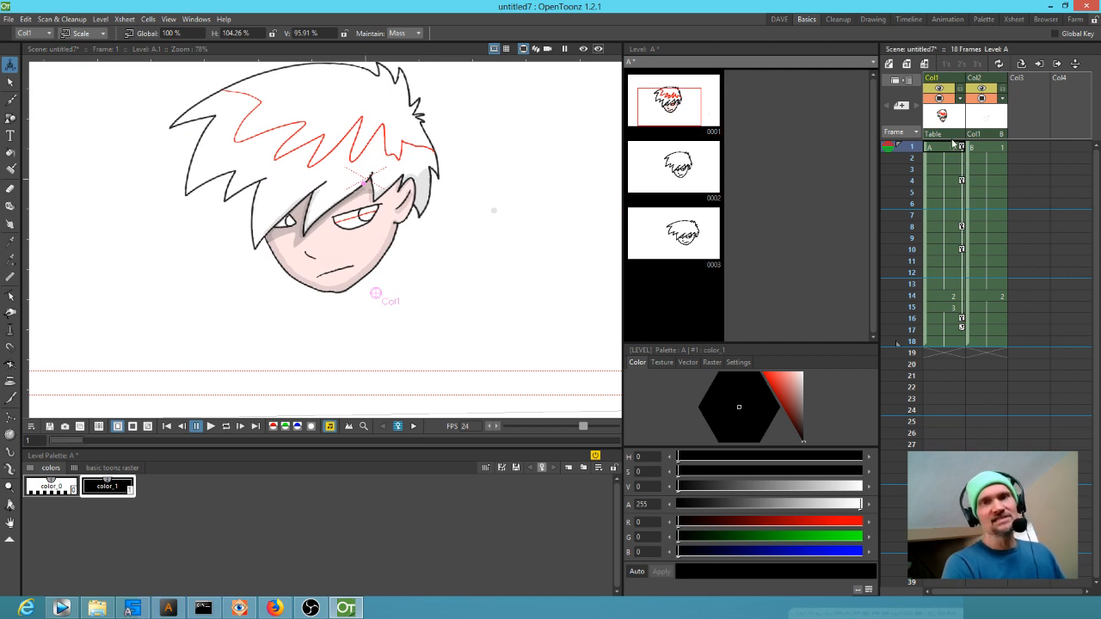
Duplicate the skin shadow style in the basic toonz raster palette page and recolor the copy green, R 96, G 204, B 110
click(131, 469)
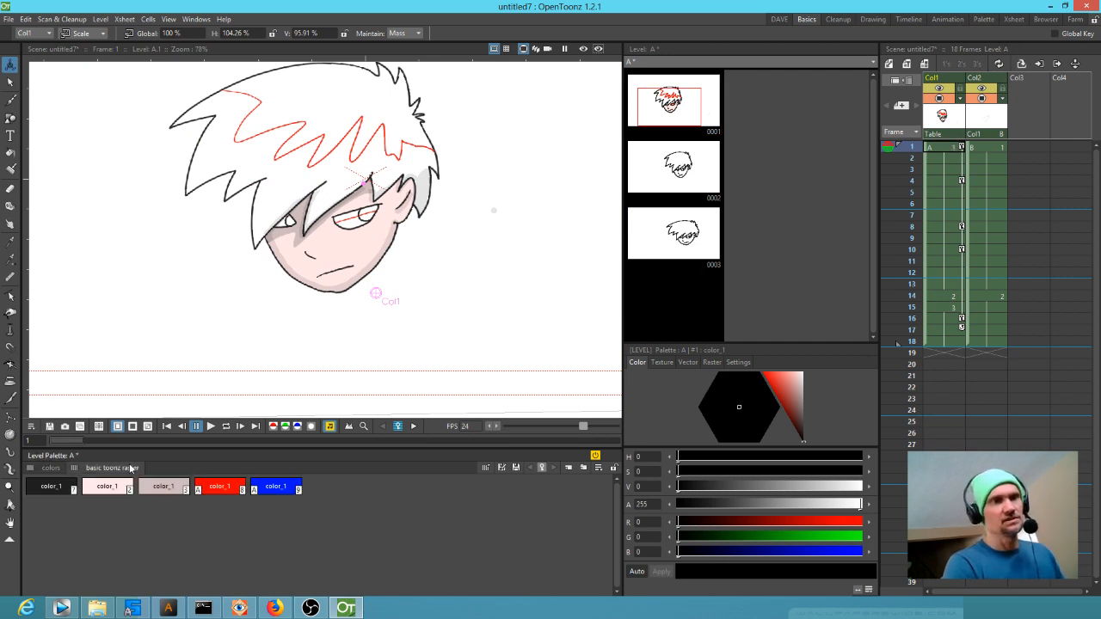
click(177, 488)
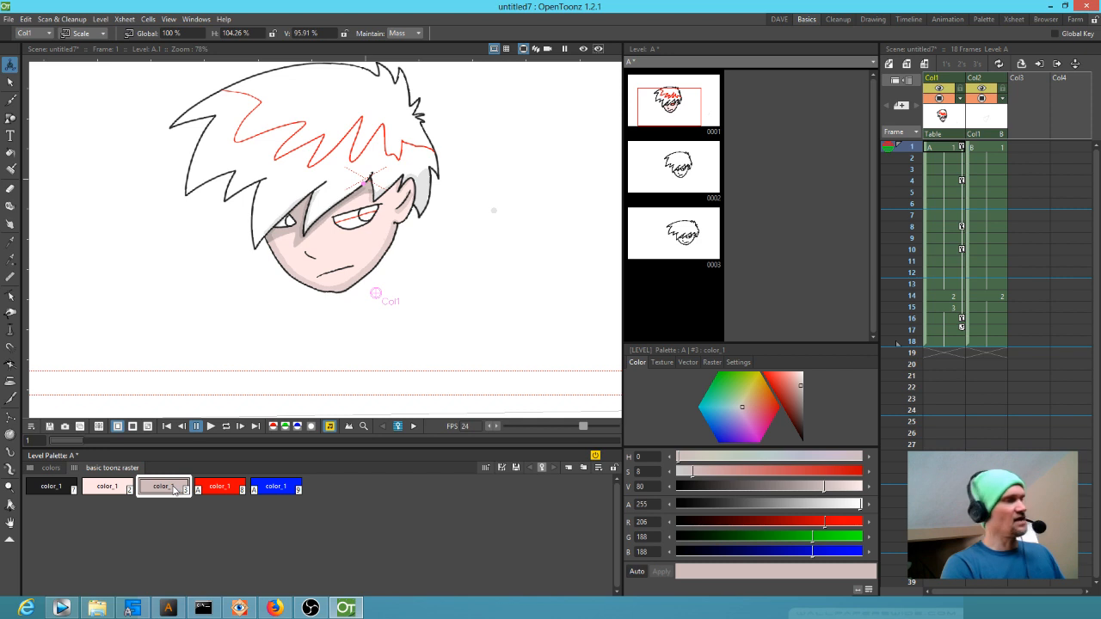
key(ctrl+c)
key(ctrl+v)
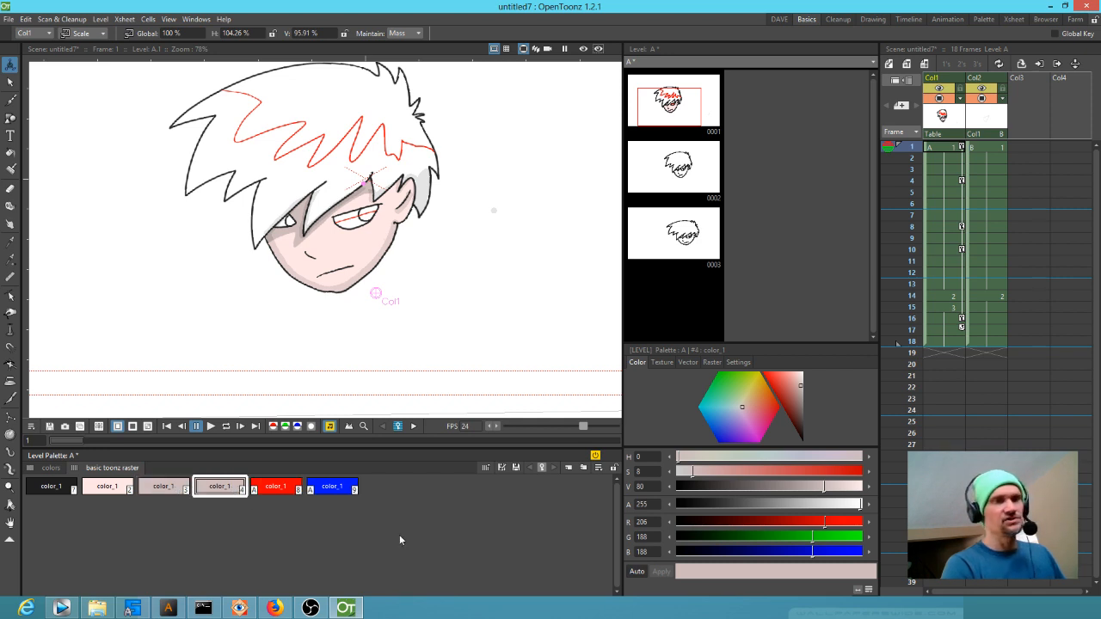
click(726, 392)
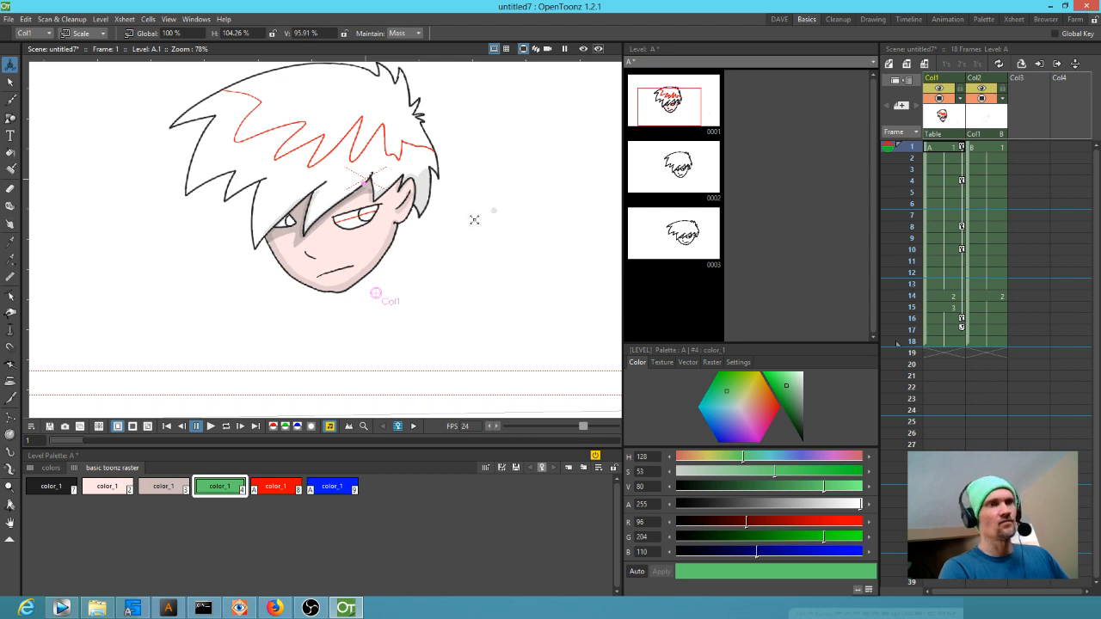
Try erasing only the light skin color on the cheek with the selective Eraser, undo it, and disable the selective option
scroll(412, 248, up, 4)
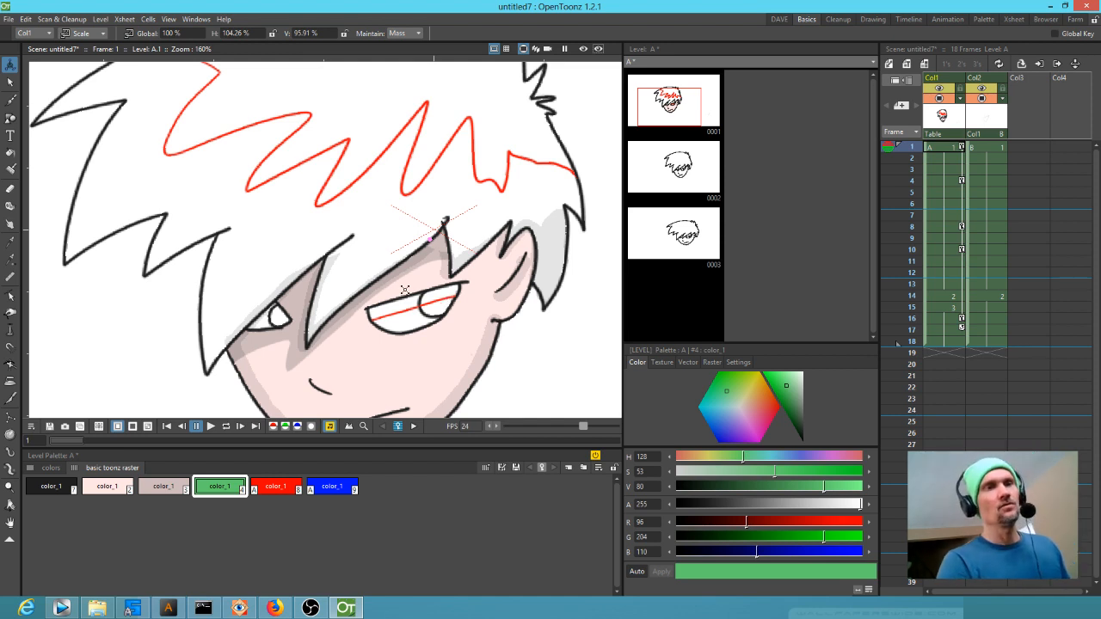
drag(385, 223, 341, 253)
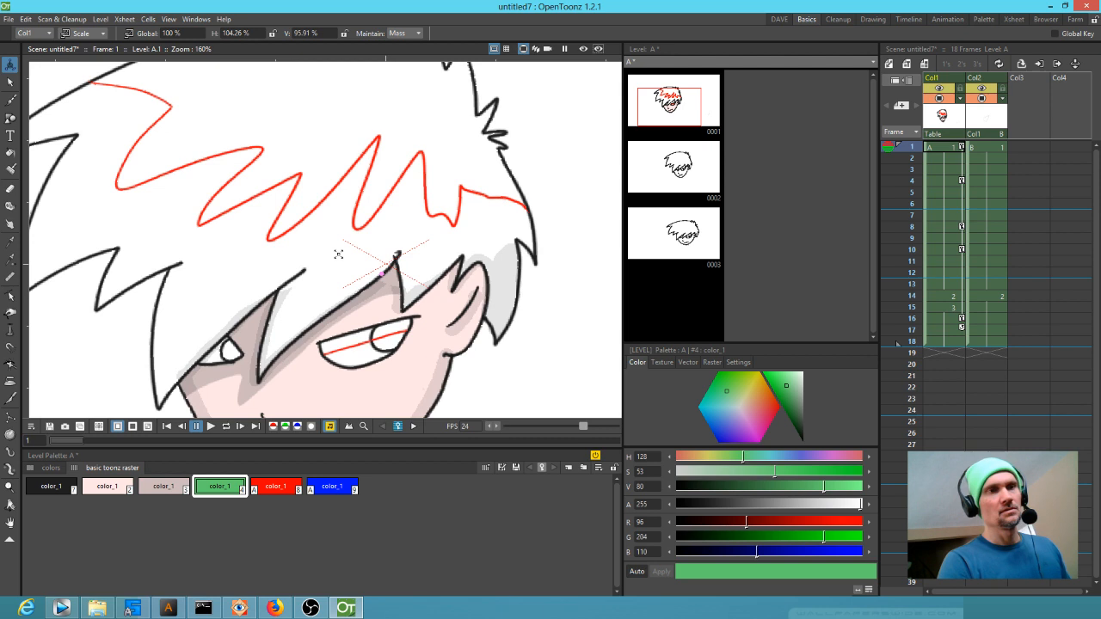
drag(469, 290, 456, 155)
drag(507, 269, 459, 295)
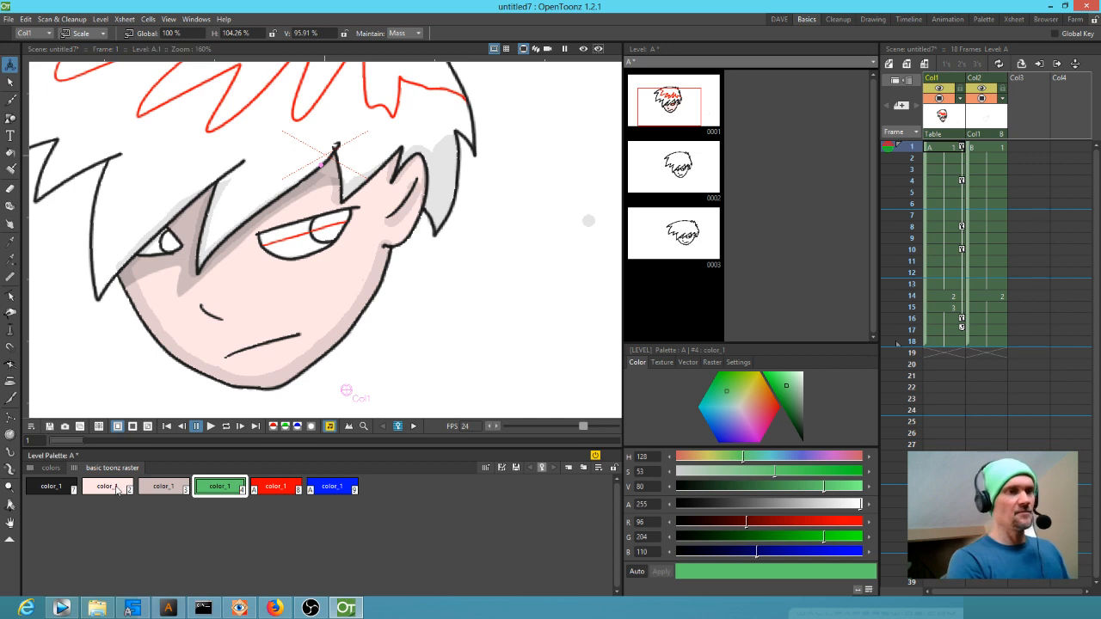
key(e)
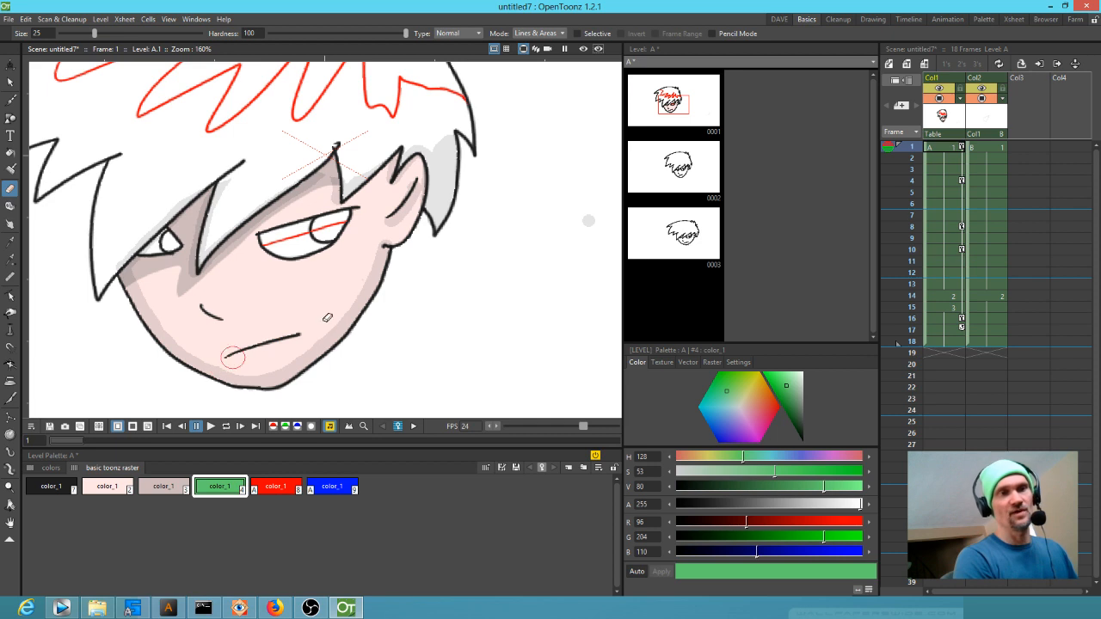
click(590, 33)
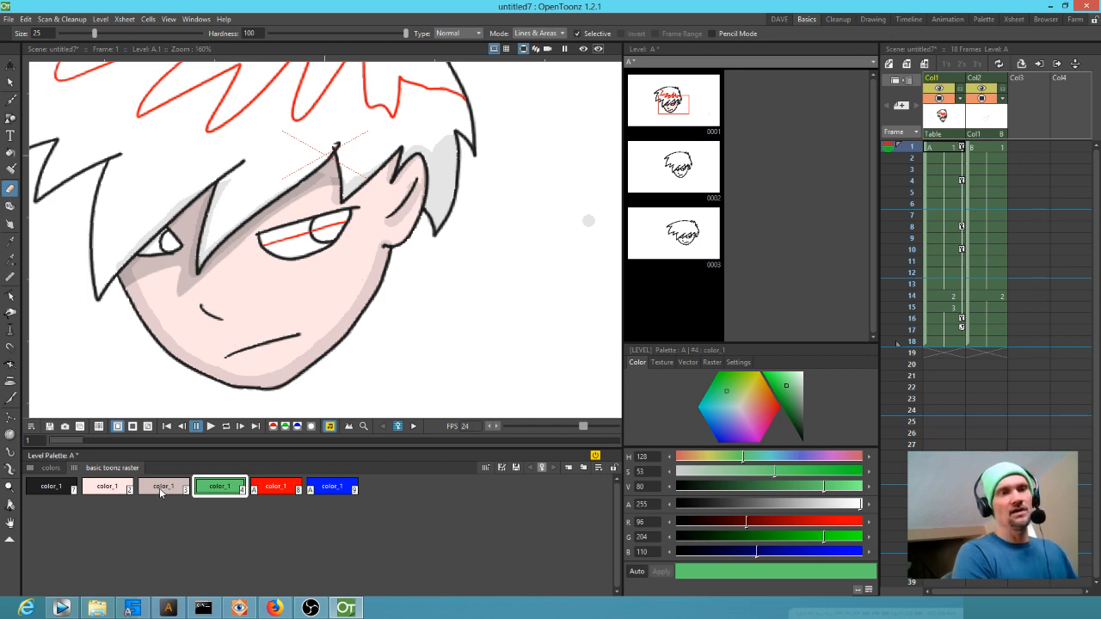
click(106, 487)
mouse_move(327, 274)
mouse_down()
mouse_move(295, 325)
mouse_move(315, 327)
mouse_move(316, 342)
mouse_move(333, 323)
mouse_up()
key(ctrl+z)
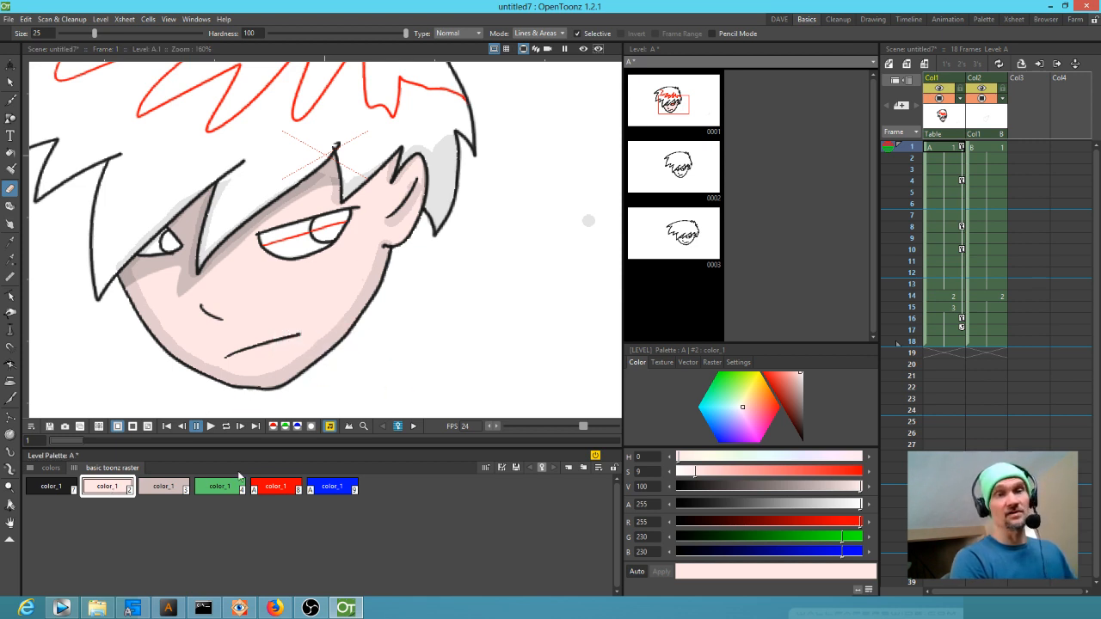
click(579, 35)
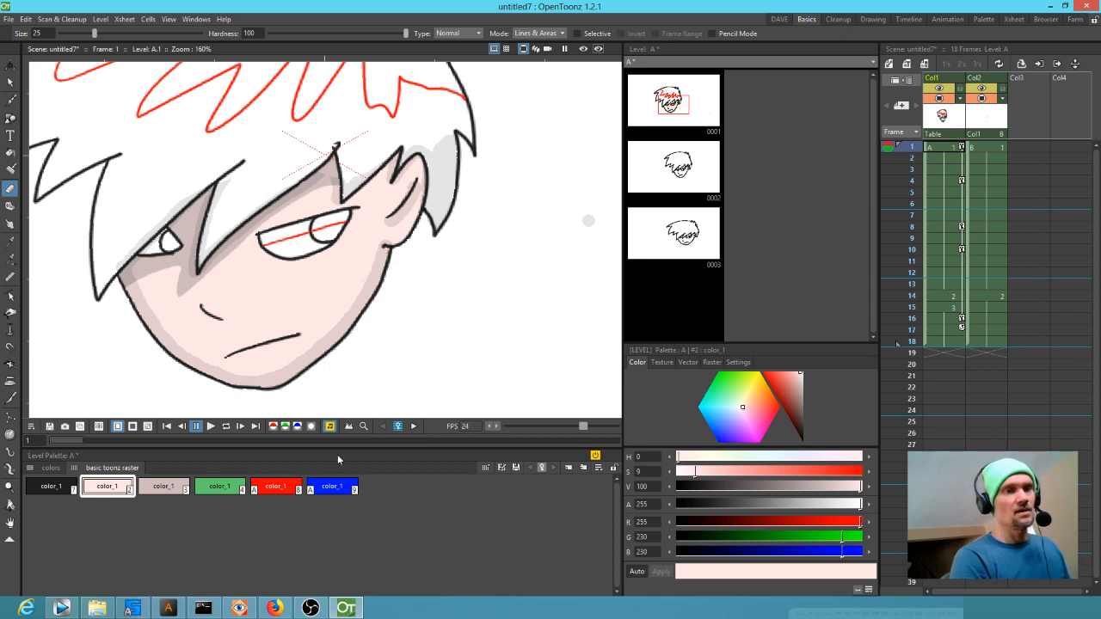
Duplicate the skin shadow style again and recolor the copy dark reddish brown, R 137, G 62, B 62
click(168, 488)
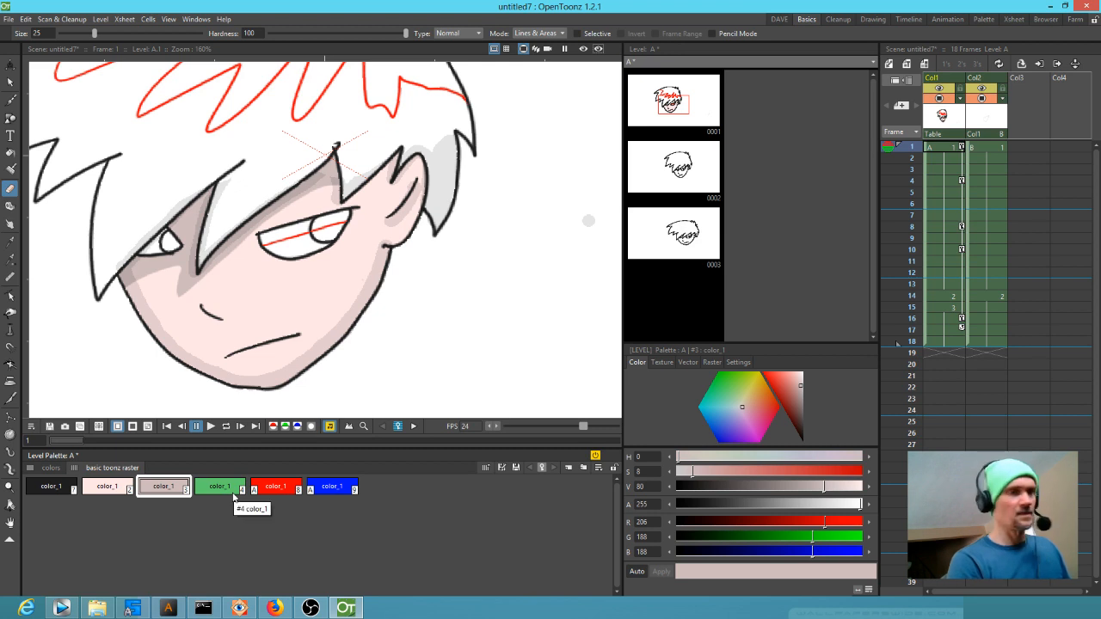
key(ctrl+v)
click(797, 385)
drag(796, 387, 792, 404)
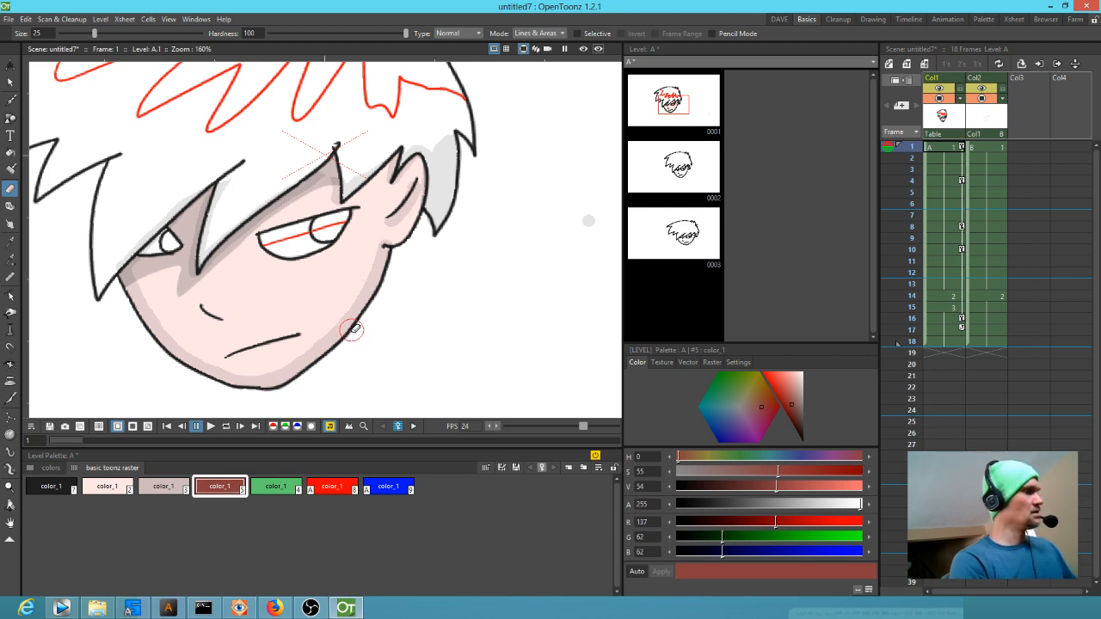
Recolor the jaw outline from the ear around the chin to the hair with the reddish-brown style, painting in Lines mode
key(j)
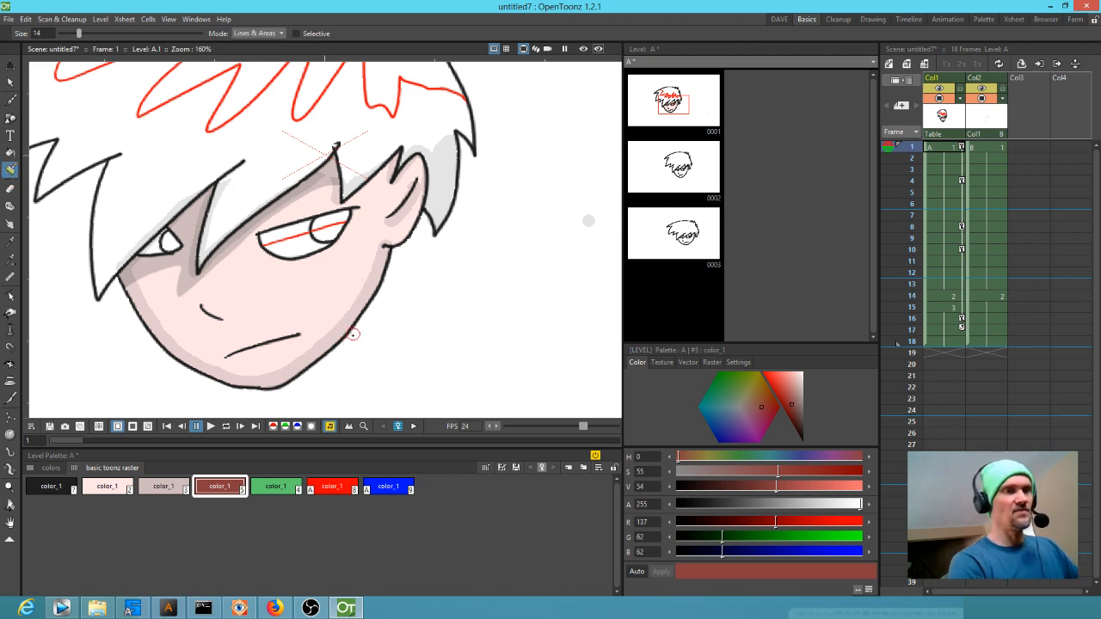
click(265, 33)
click(258, 43)
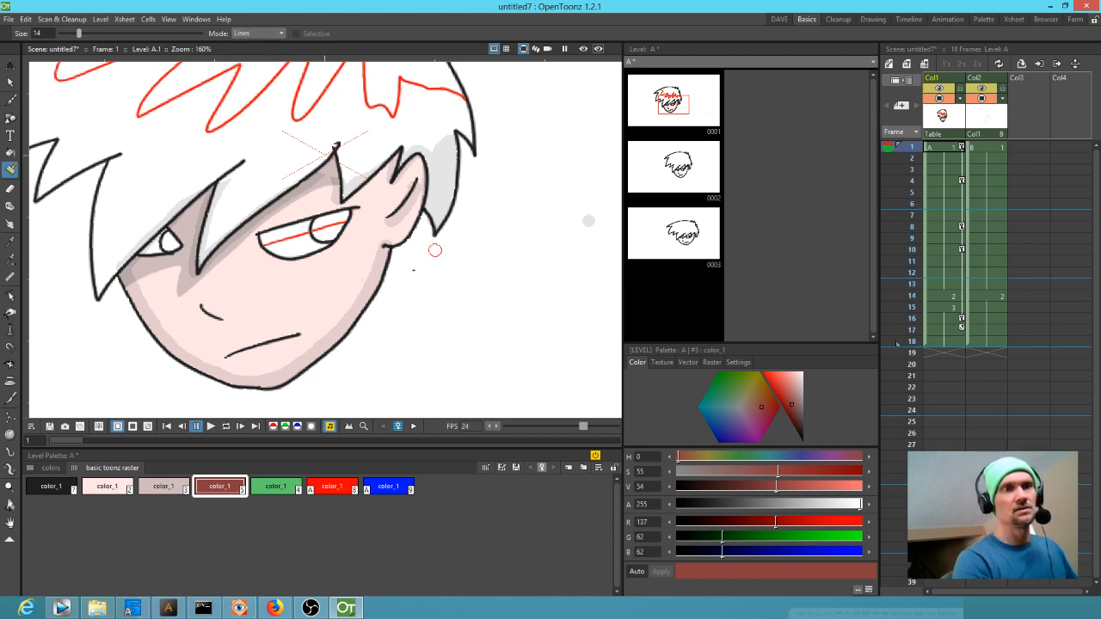
mouse_move(389, 255)
mouse_down()
mouse_move(344, 329)
mouse_move(272, 386)
mouse_move(187, 366)
mouse_move(135, 325)
mouse_move(121, 282)
mouse_up()
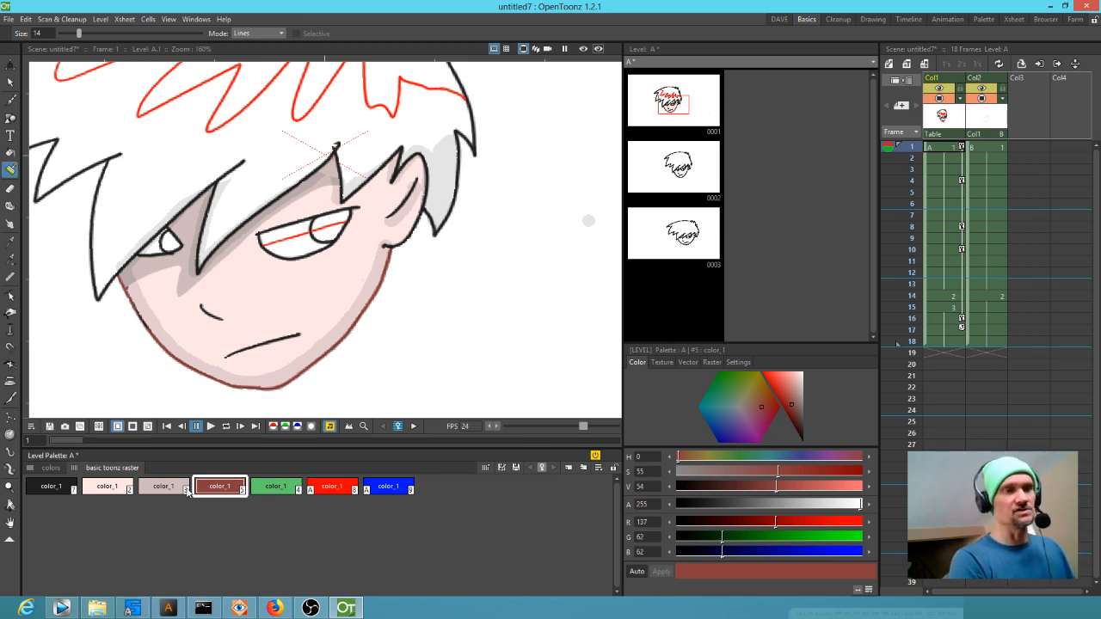
Erase the mouth line and fill the erased patch with the light skin style
key(a)
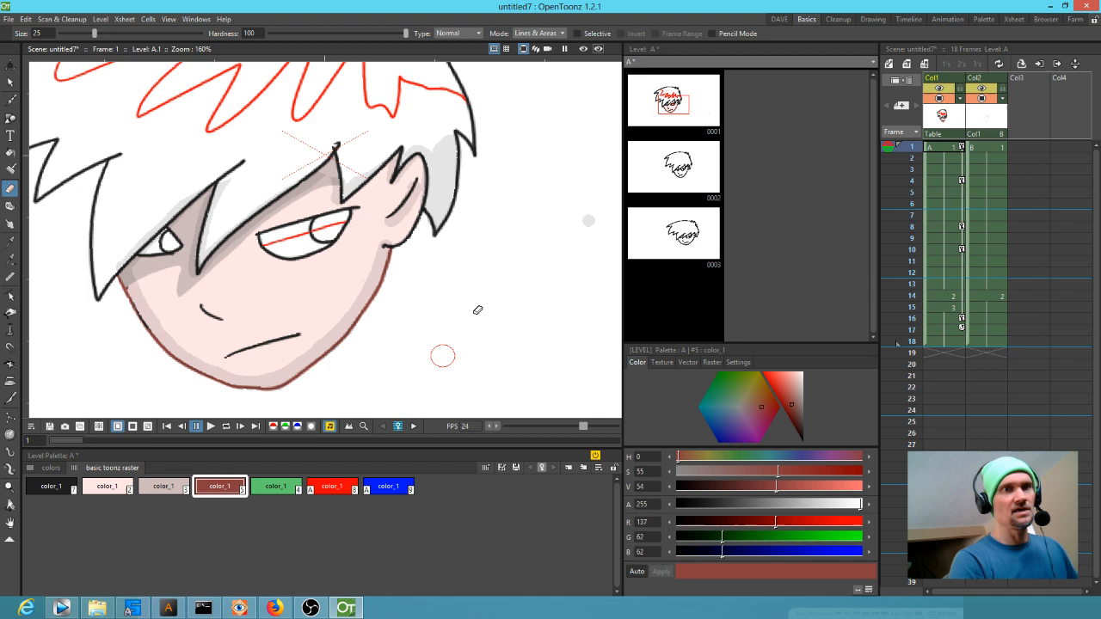
mouse_move(267, 335)
mouse_down()
mouse_move(224, 352)
mouse_move(308, 332)
mouse_move(284, 344)
mouse_up()
click(112, 488)
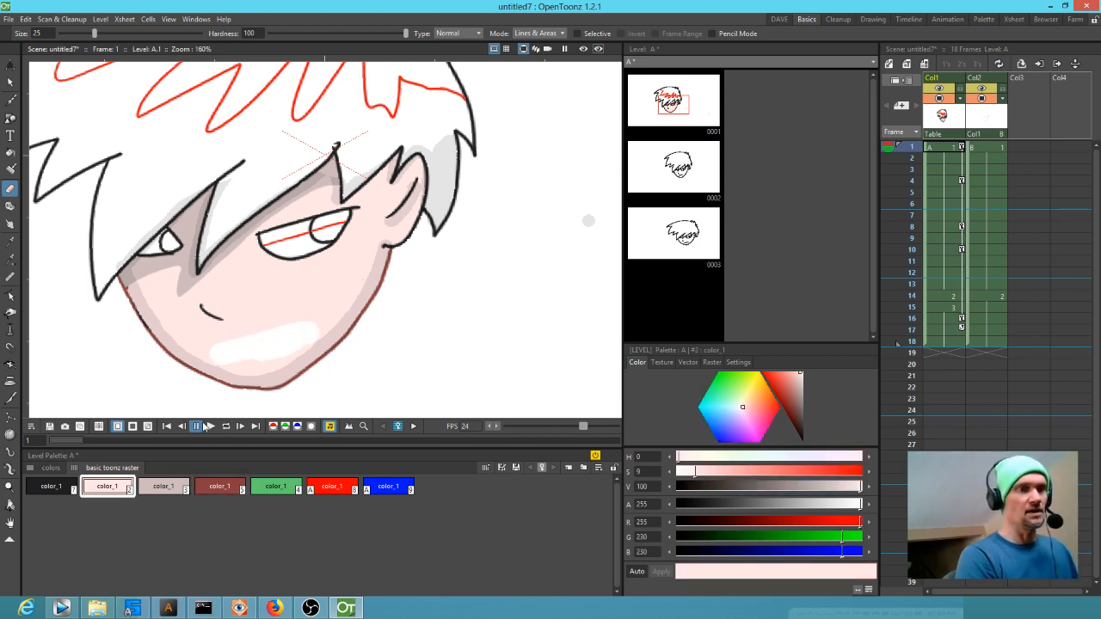
key(f)
click(320, 355)
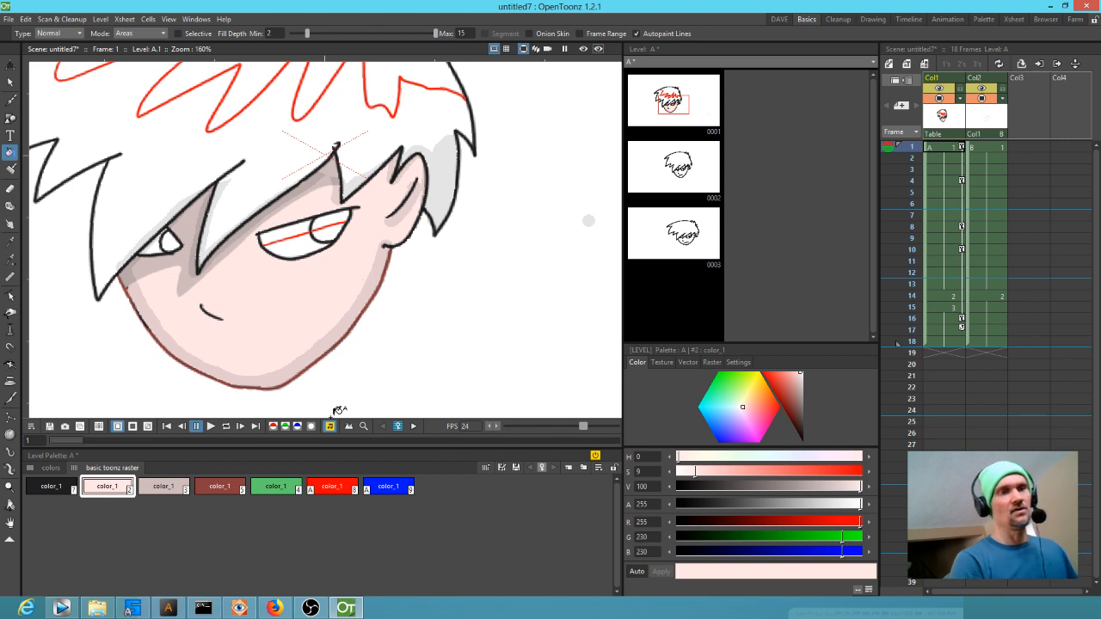
Draw a closed oval mouth outline on the lower face with the red autopaint style
click(332, 487)
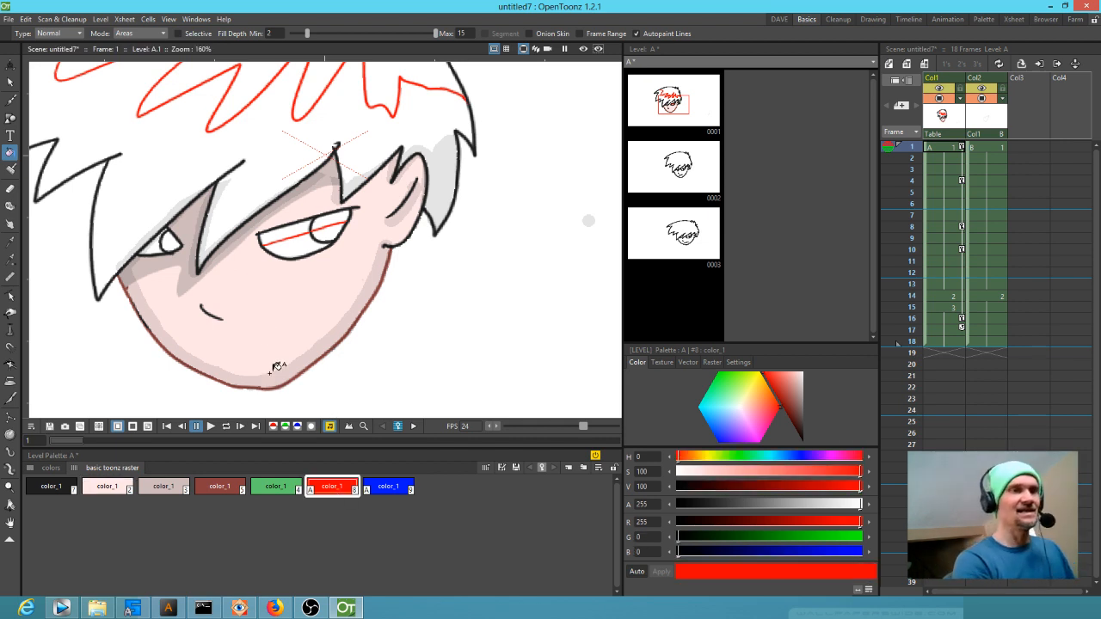
key(b)
mouse_move(230, 360)
mouse_down()
mouse_move(263, 323)
mouse_move(297, 316)
mouse_move(299, 332)
mouse_move(230, 359)
mouse_up()
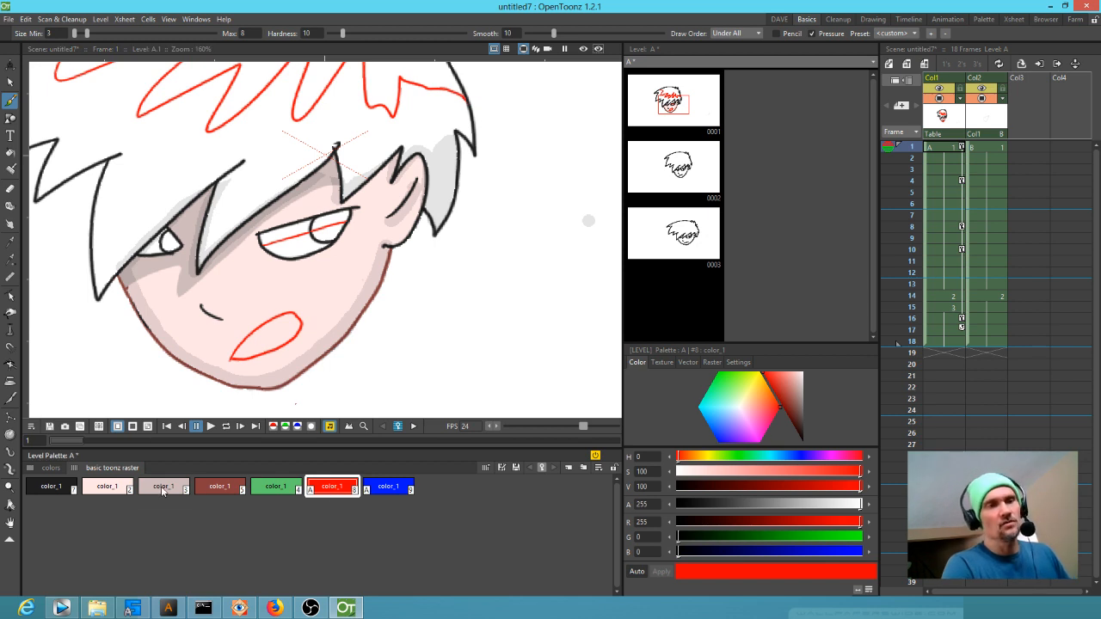
Try filling the mouth oval with the dark reddish-brown style, then undo the fill
click(162, 487)
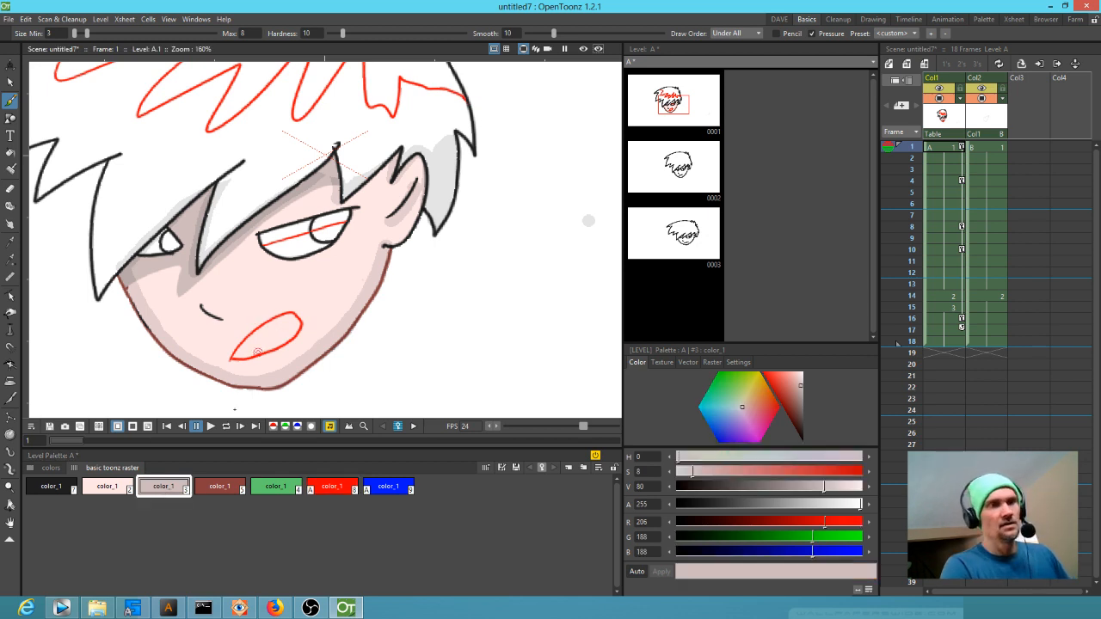
click(219, 487)
key(f)
click(269, 342)
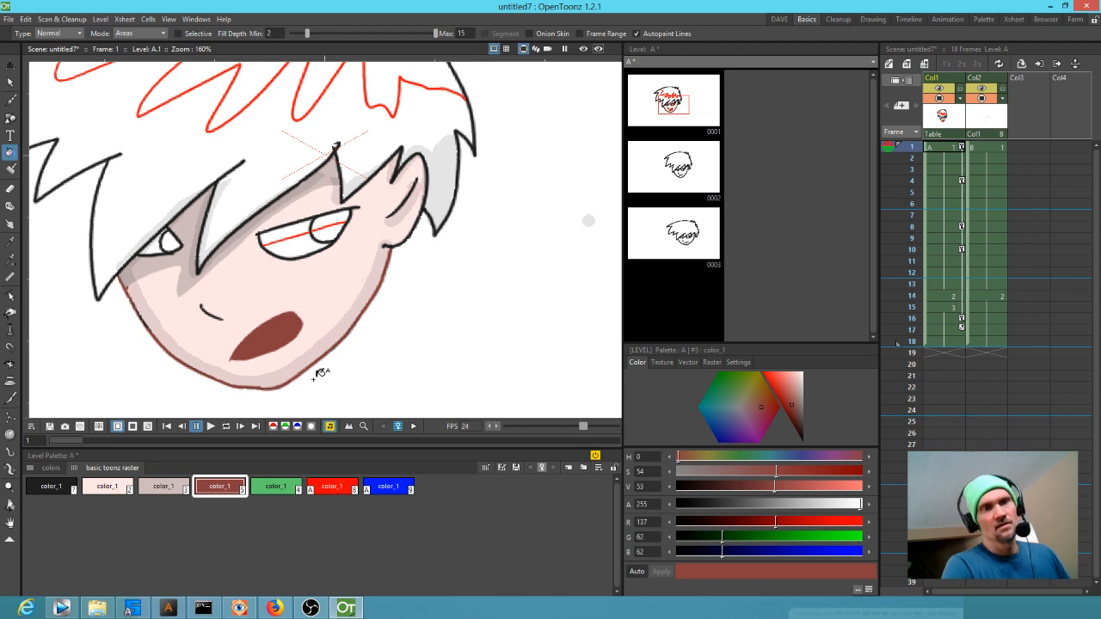
scroll(302, 337, up, 3)
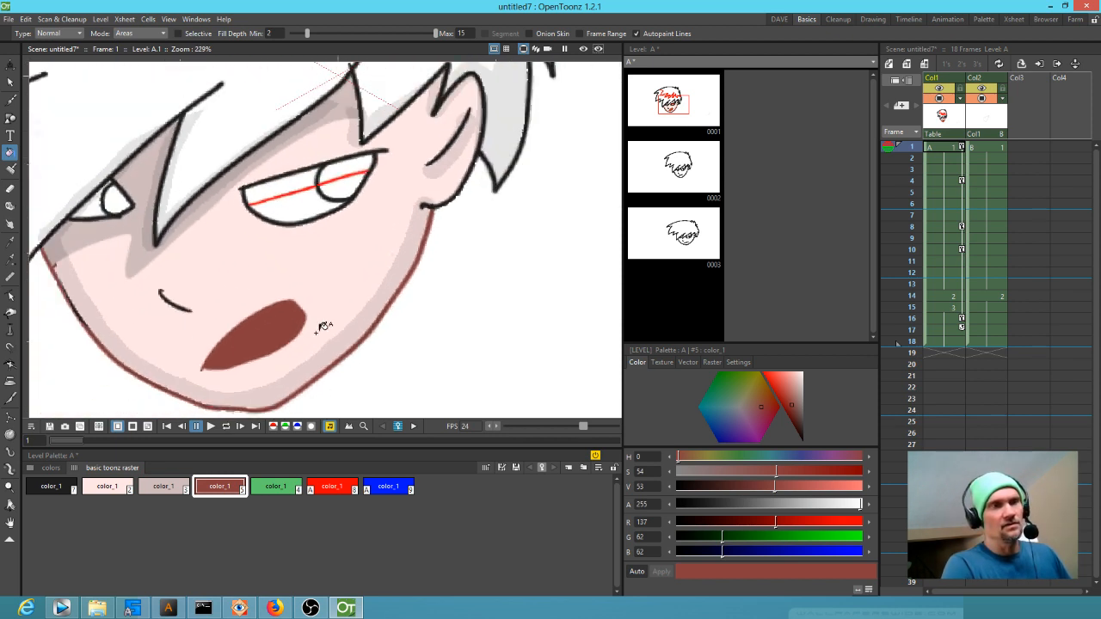
scroll(325, 326, down, 1)
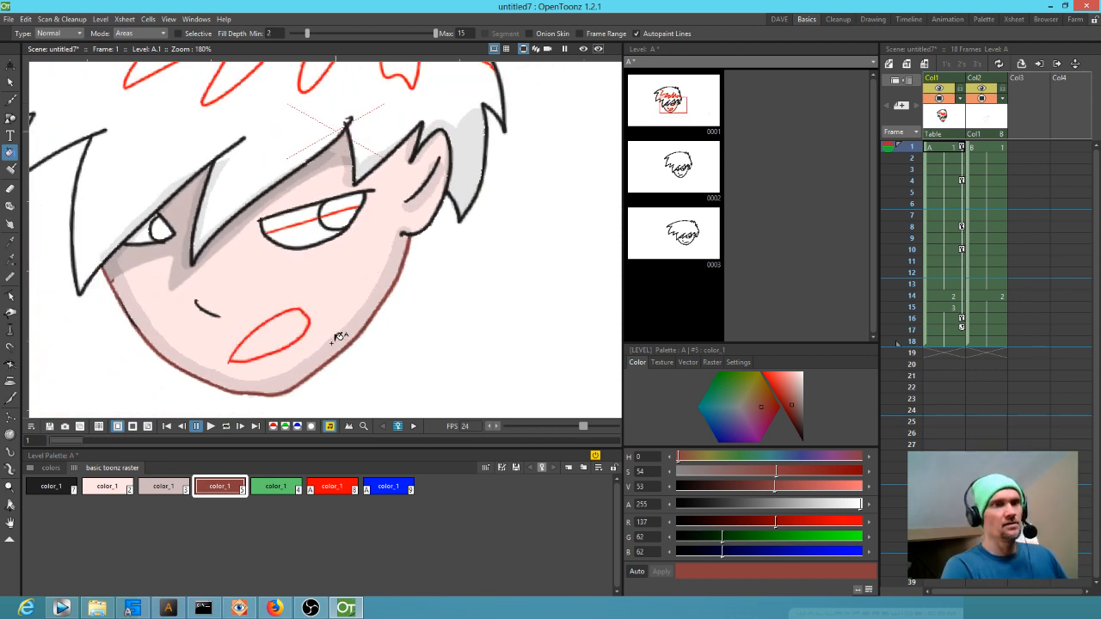
Fill the mouth oval with the greyish skin shadow style, R 206, G 188, B 188
click(163, 486)
click(284, 325)
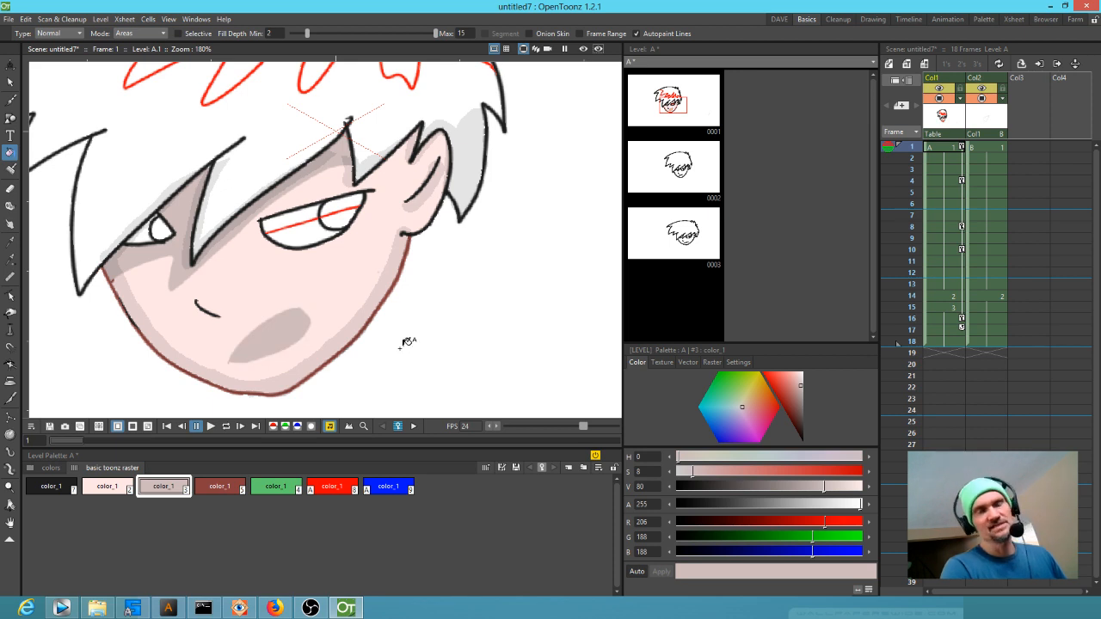
scroll(406, 340, down, 2)
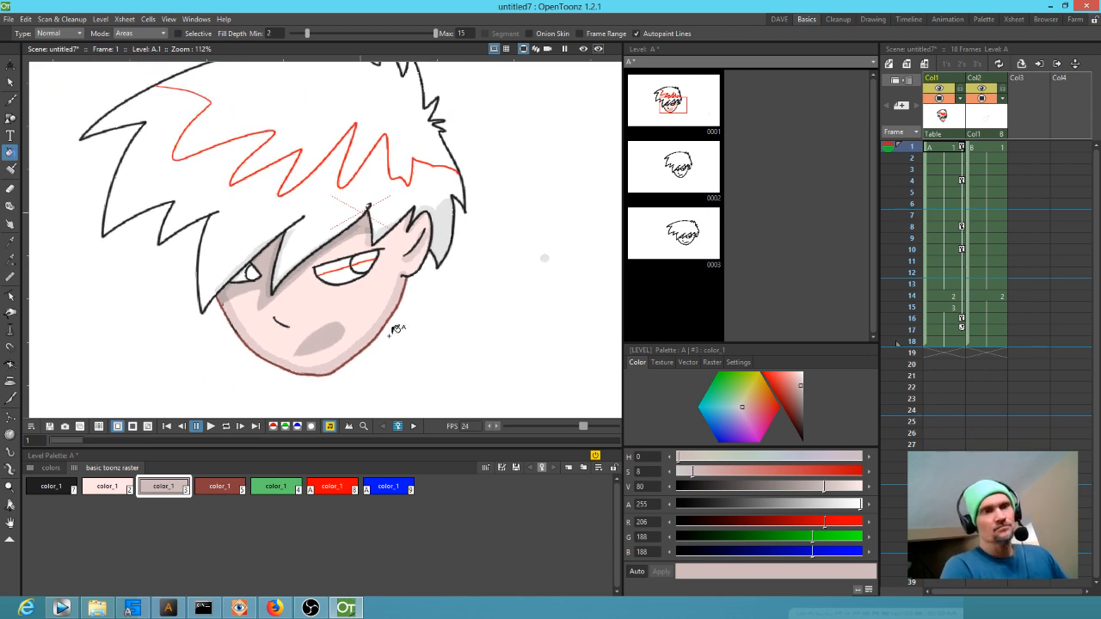
Duplicate the green style twice, recoloring the first copy near-white at RGB 247 and the second light grey at RGB 224
scroll(396, 328, up, 3)
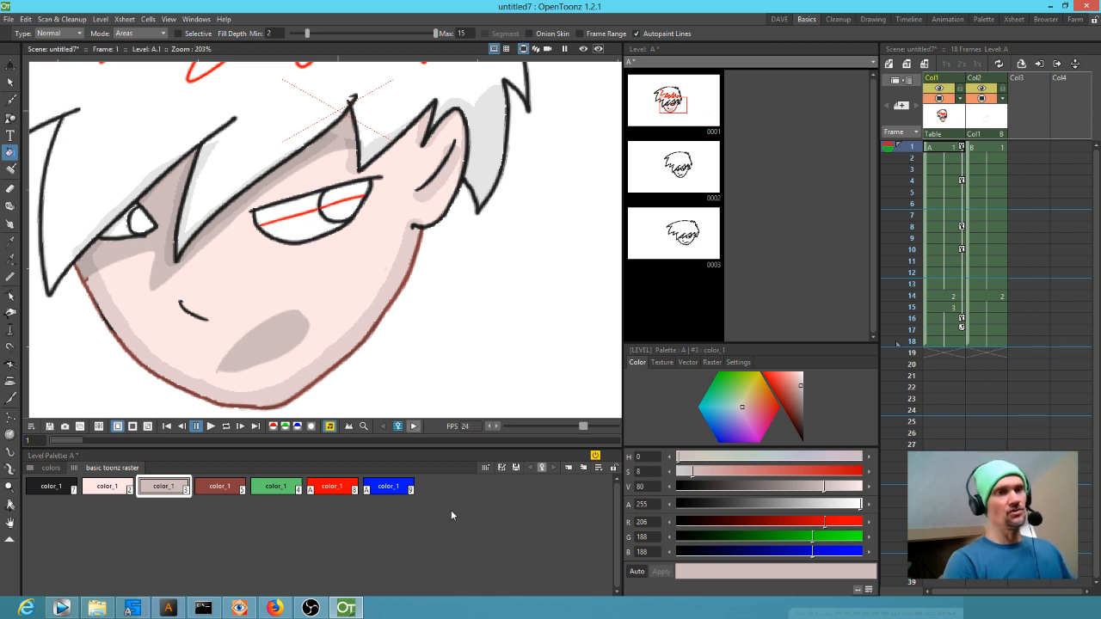
click(277, 487)
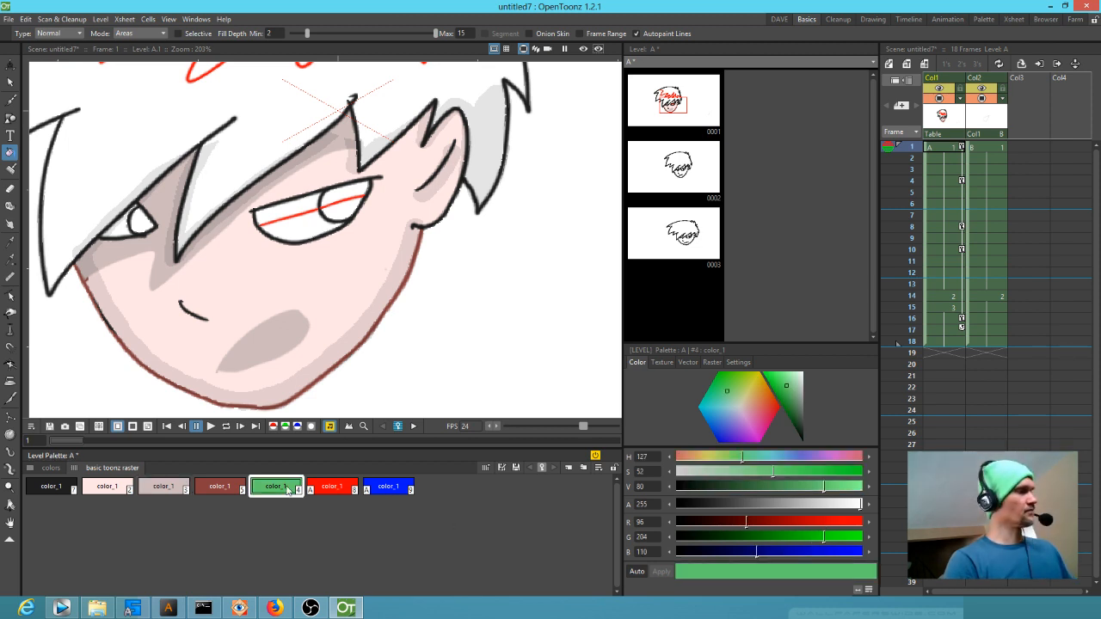
key(ctrl+v)
key(ctrl+v)
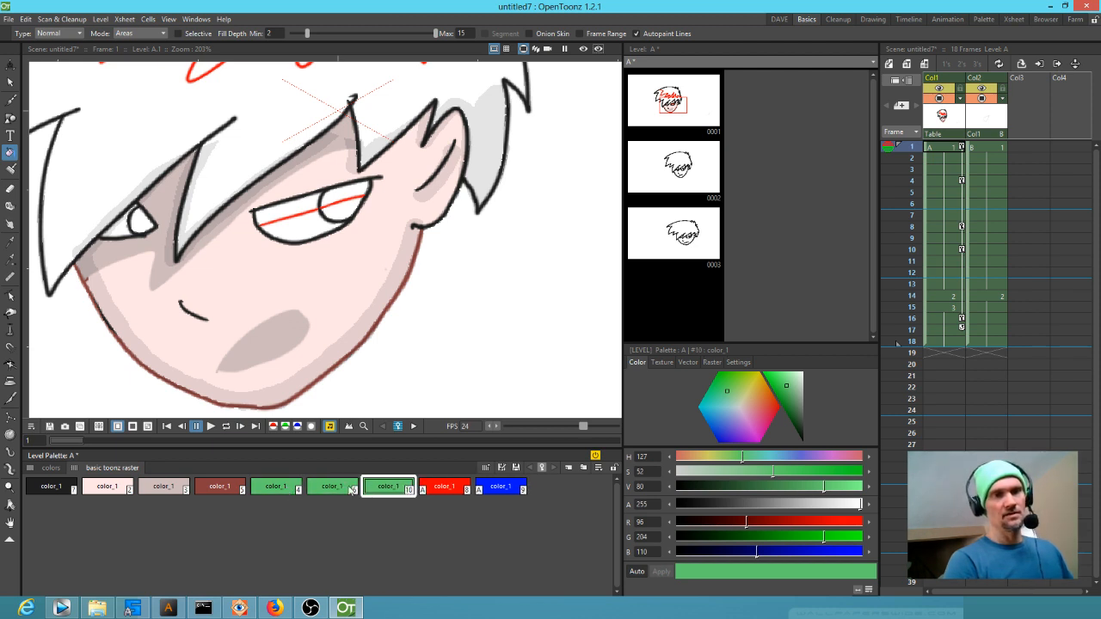
click(351, 488)
drag(804, 385, 814, 379)
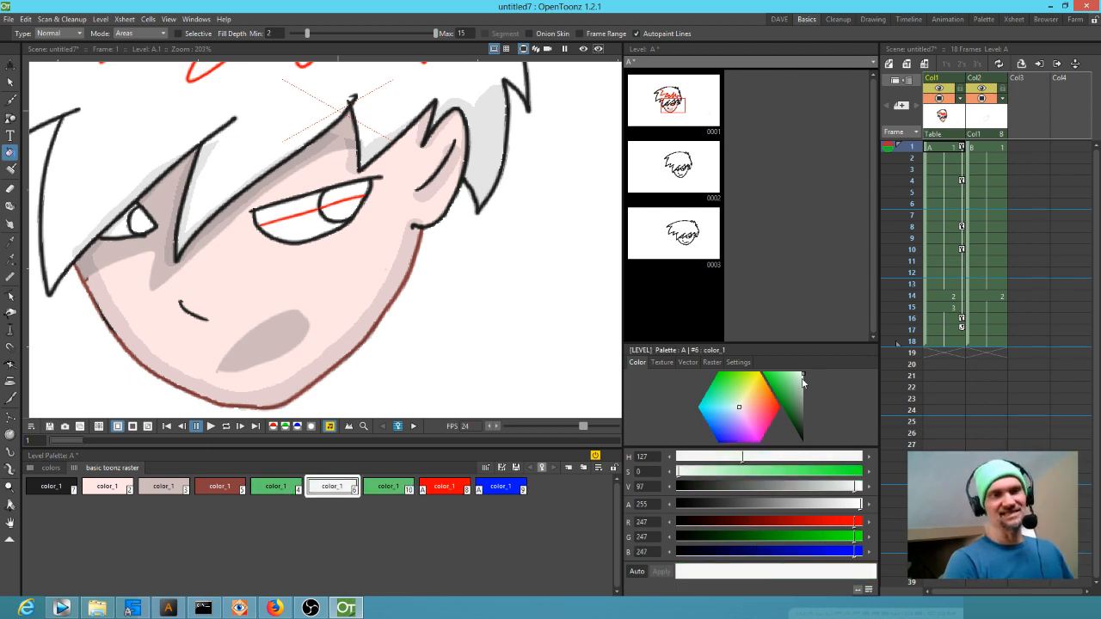
click(385, 489)
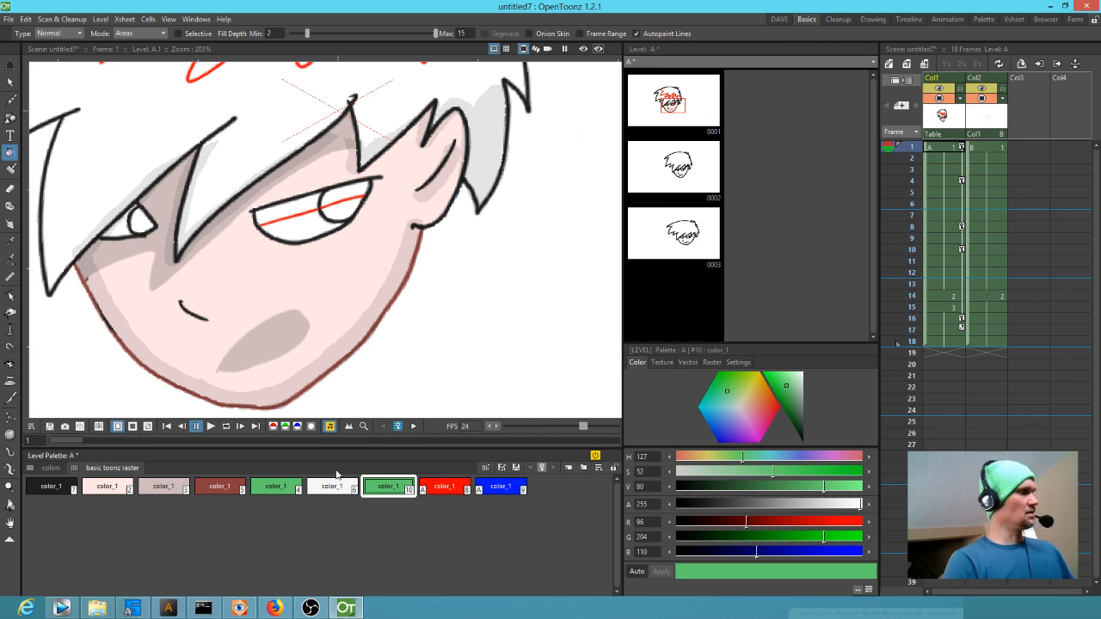
drag(772, 401, 805, 378)
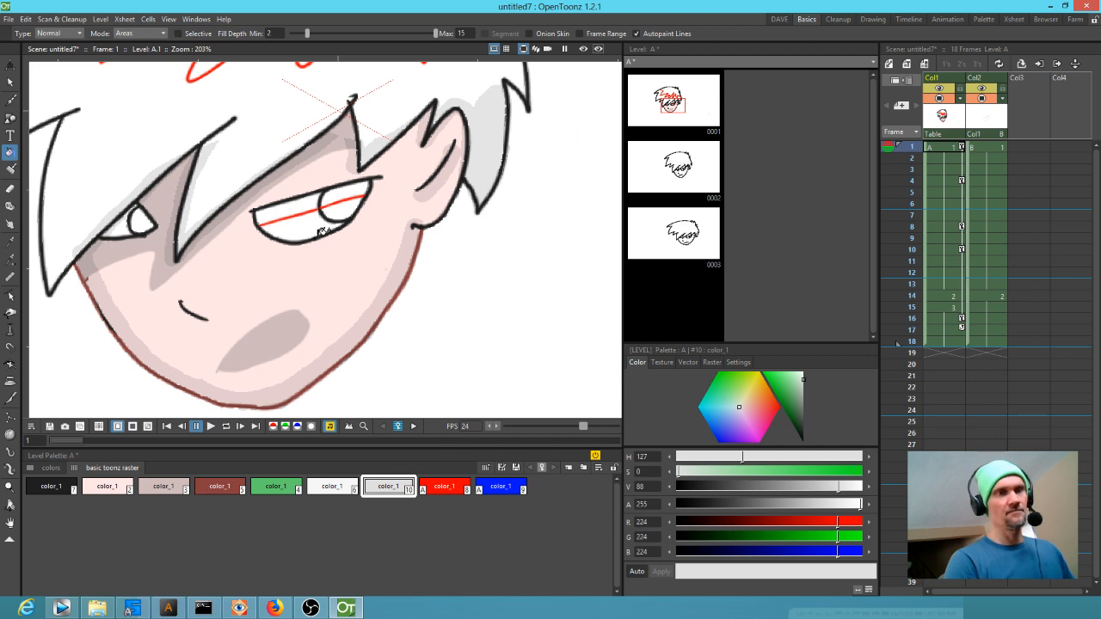
Fill the lower eye white with the RGB 247 near-white style and the upper part with the RGB 224 light grey style
click(340, 489)
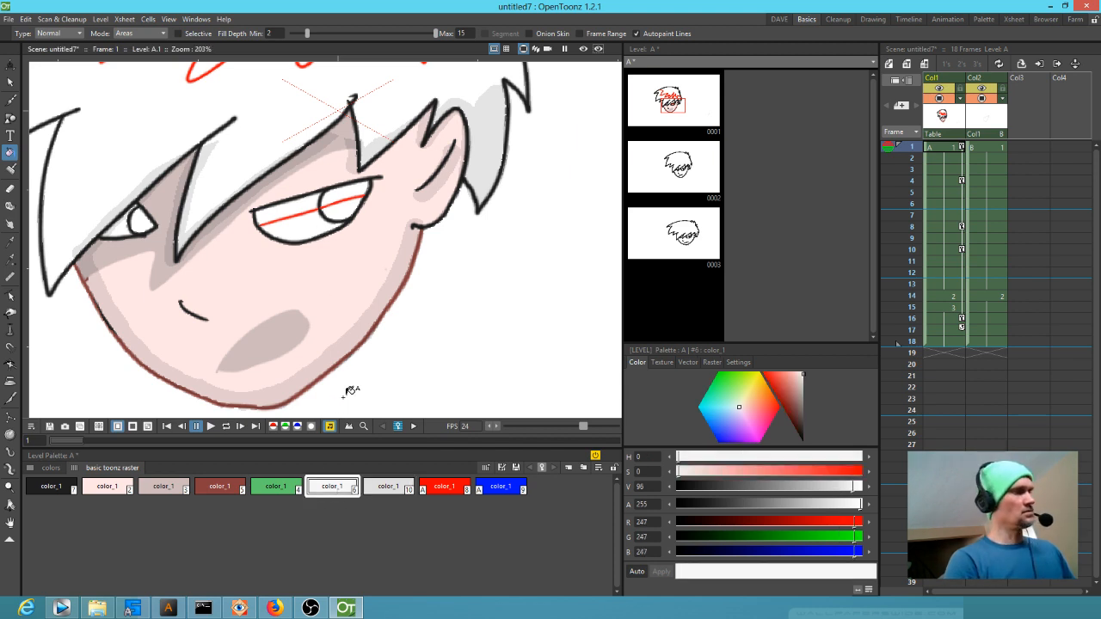
click(310, 223)
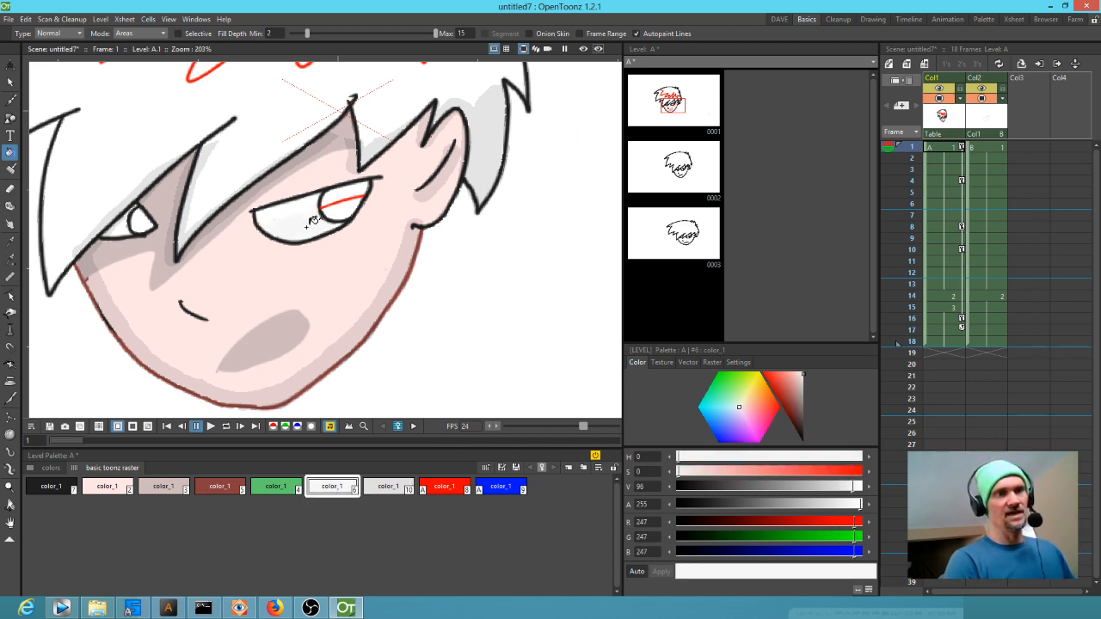
click(388, 491)
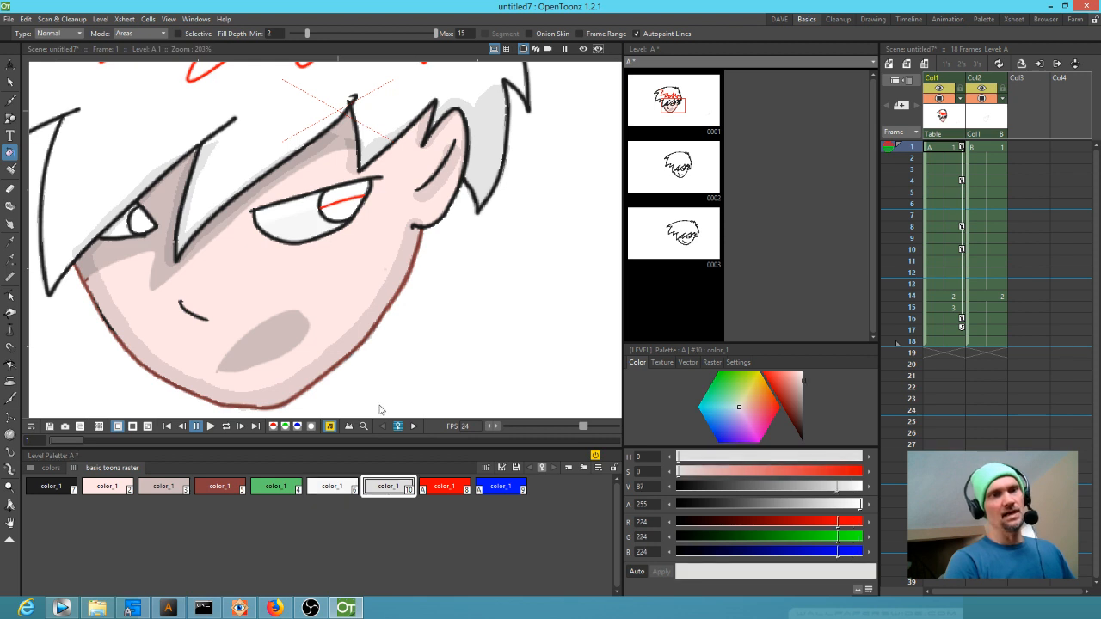
click(301, 200)
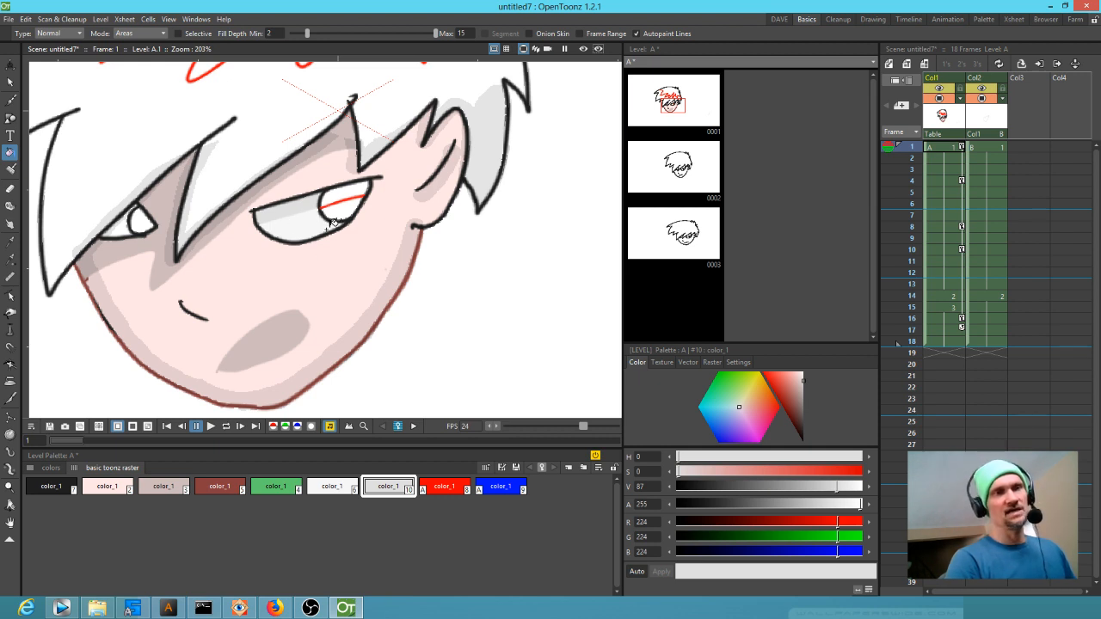
Duplicate the light grey style and recolor it blue (R 26, G 39, B 221), then duplicate that as R 62, G 71, B 193
key(ctrl+c)
key(ctrl+v)
click(720, 437)
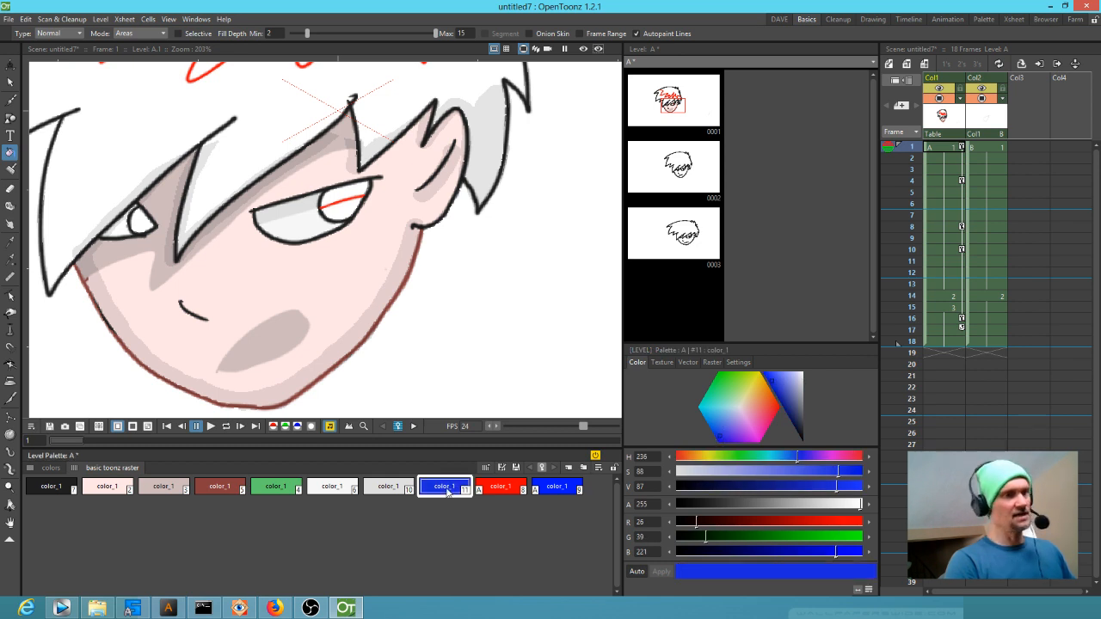
key(ctrl+c)
key(ctrl+v)
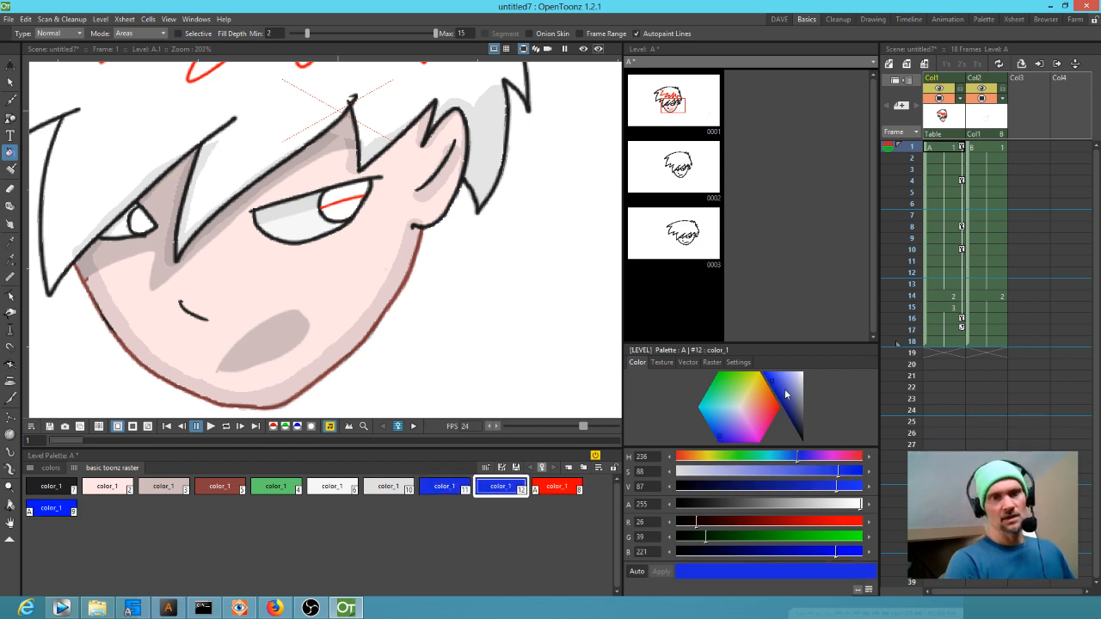
Fill the lower iris with the bright blue style and the upper iris with the muted blue, darkened to R 54, G 61, B 132
click(454, 490)
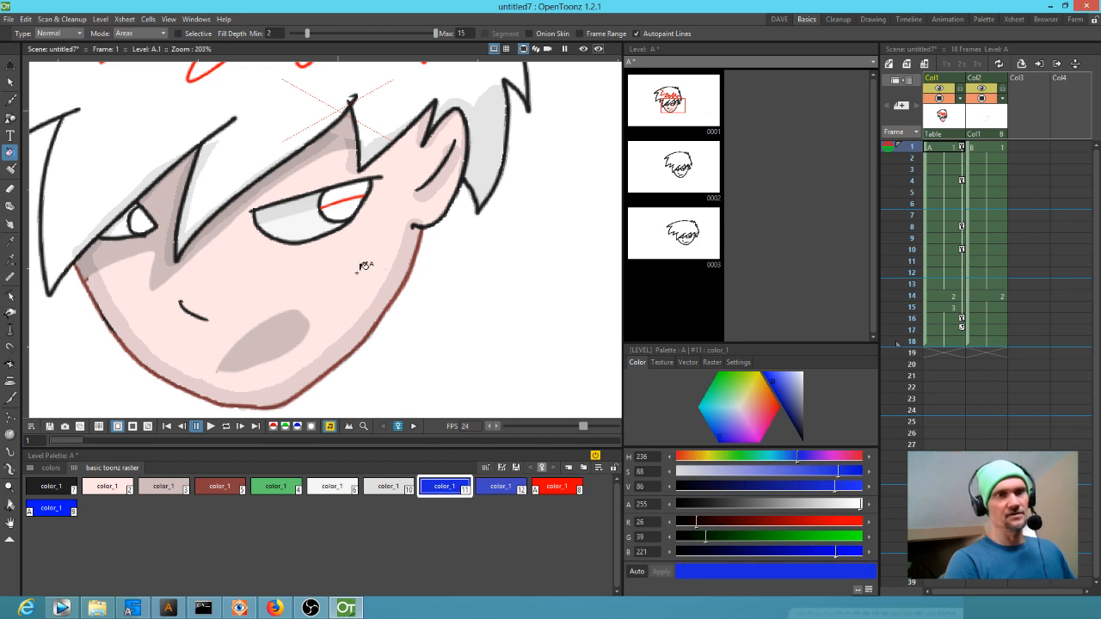
click(351, 201)
click(500, 486)
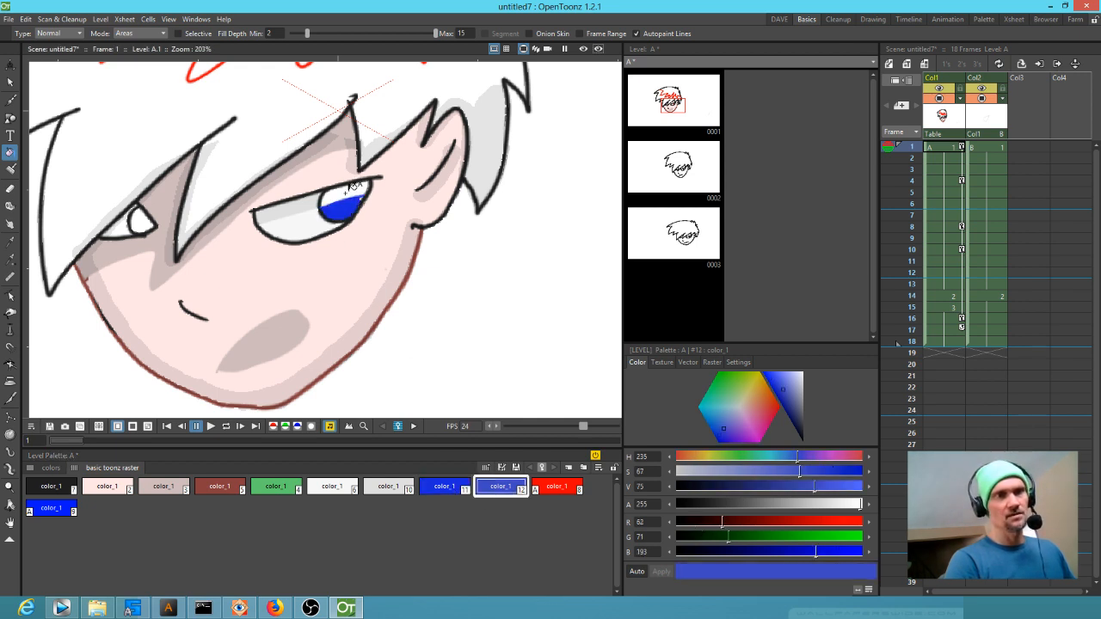
click(353, 186)
drag(784, 396, 792, 410)
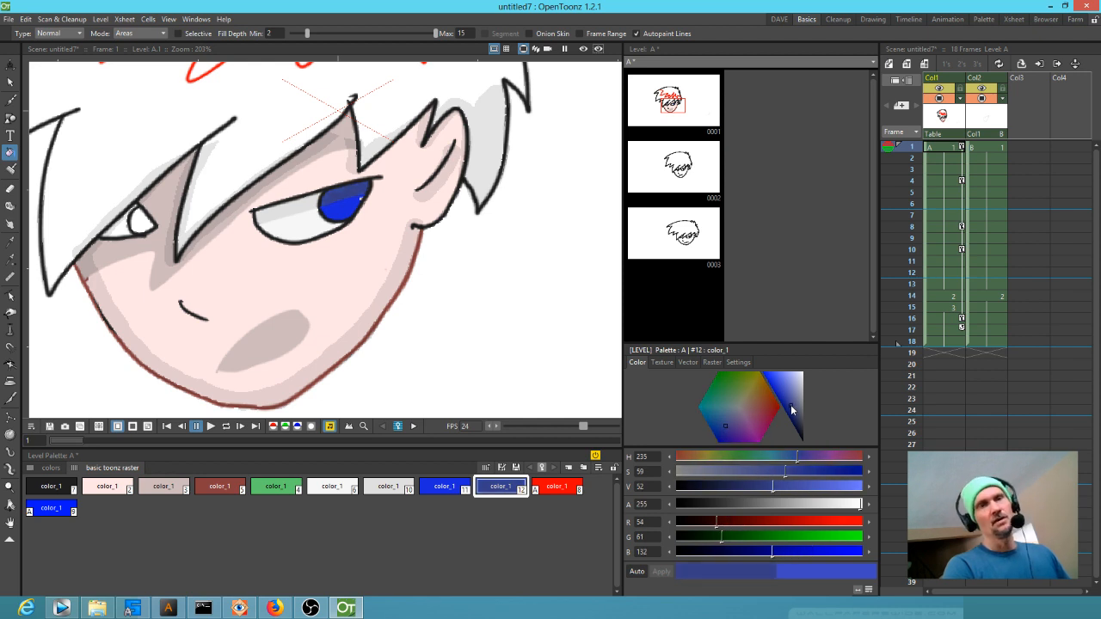
Undo the iris and eye-white fills and the added blue, light grey and near-white styles
scroll(436, 309, up, 4)
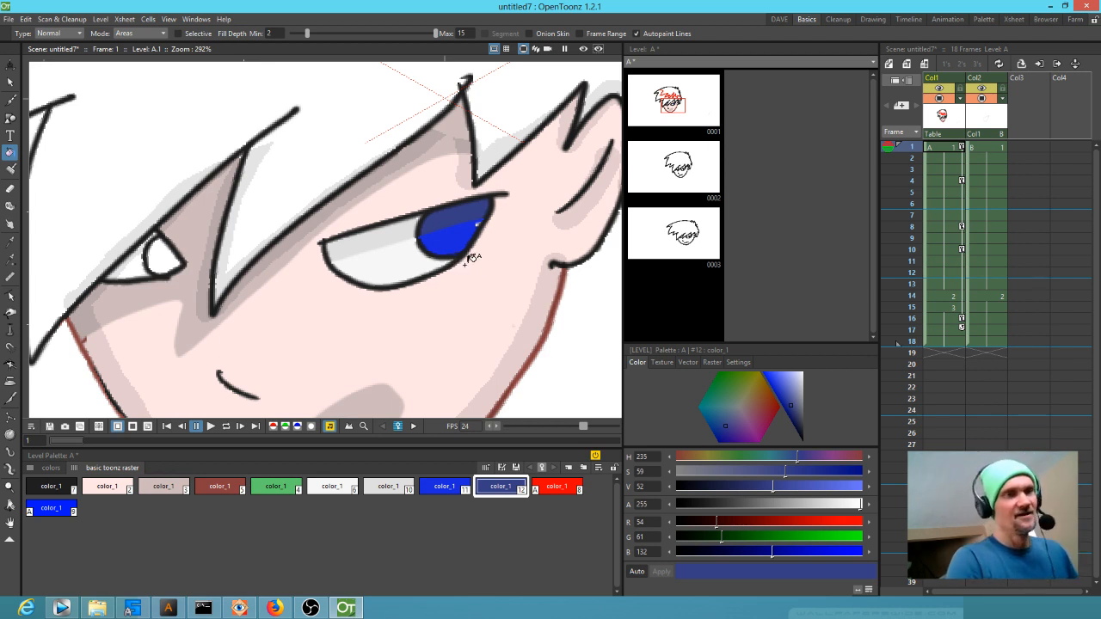
key(ctrl+z)
key(ctrl+z)
key(ctrl+z)
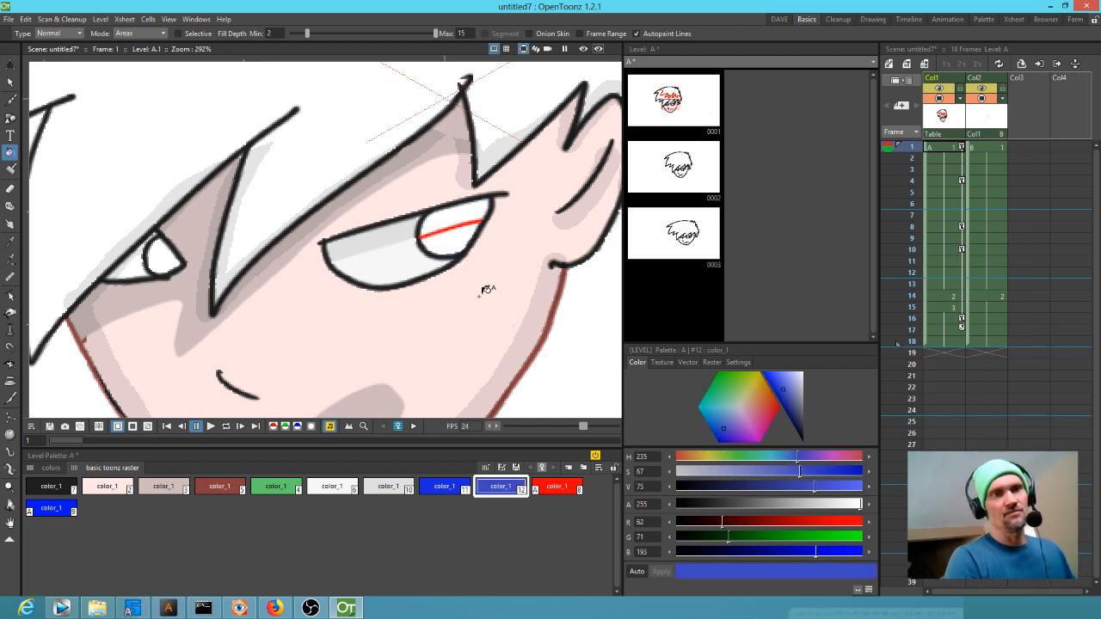
scroll(419, 240, up, 3)
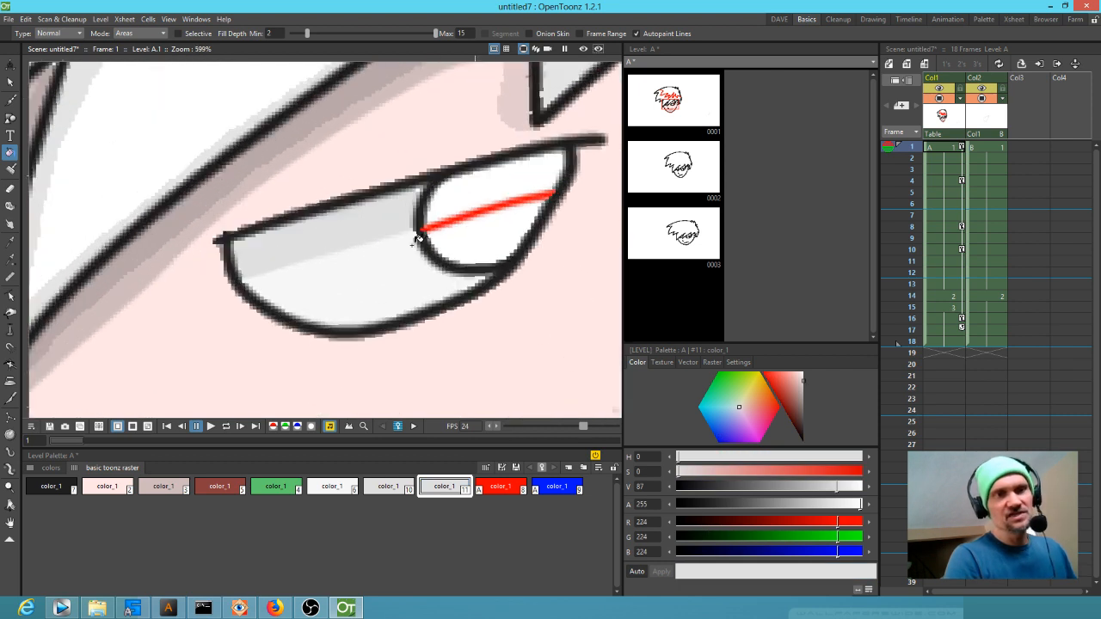
key(ctrl+z)
key(ctrl+z)
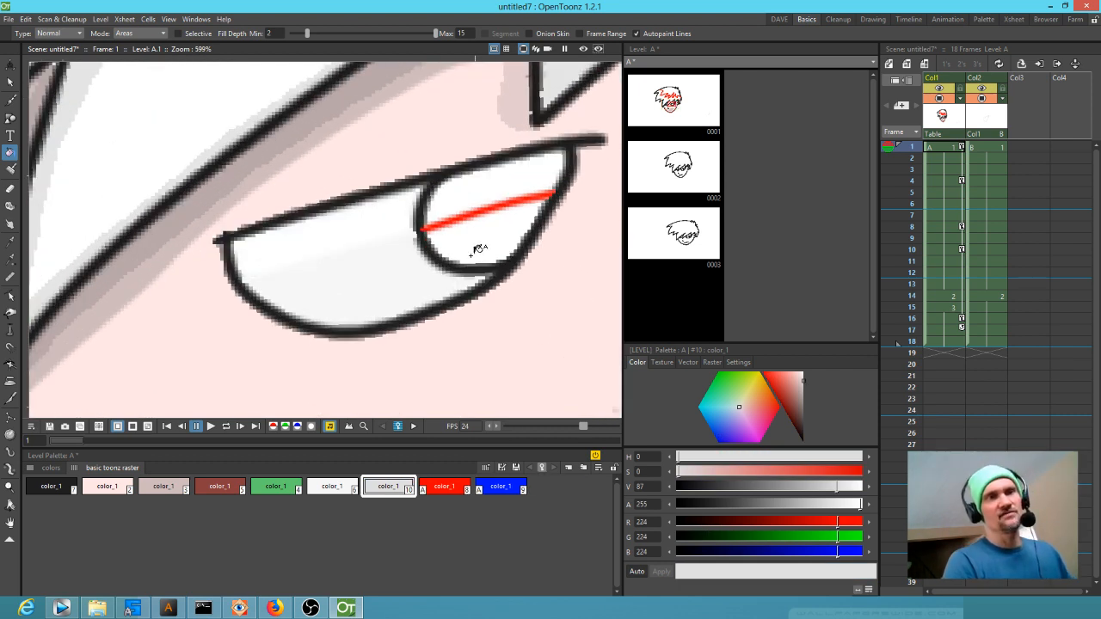
key(ctrl+z)
key(ctrl+z)
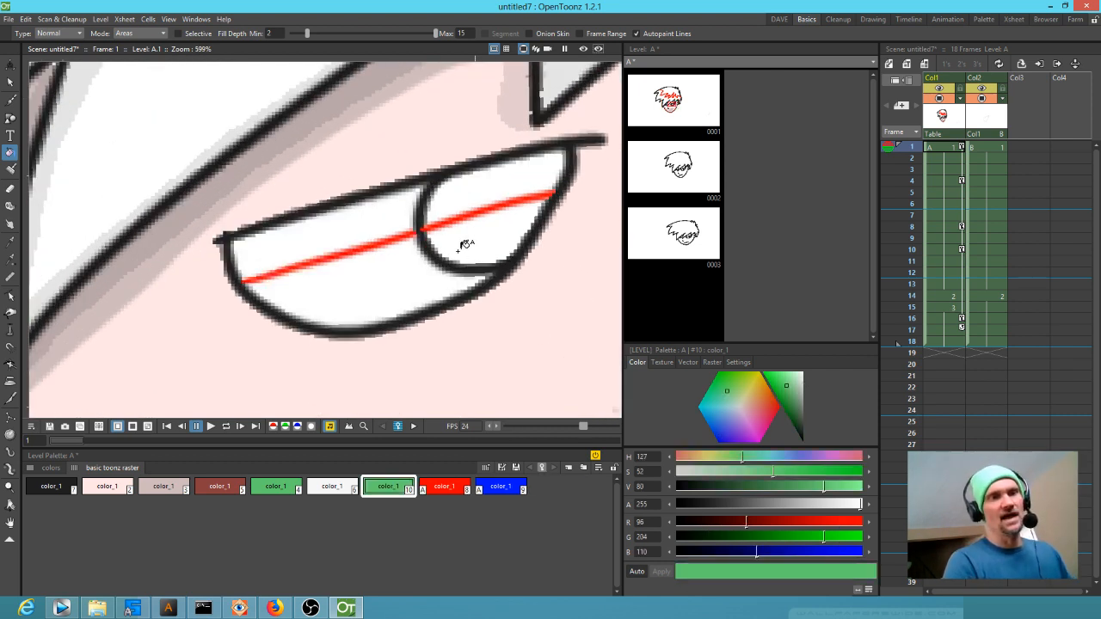
key(ctrl+z)
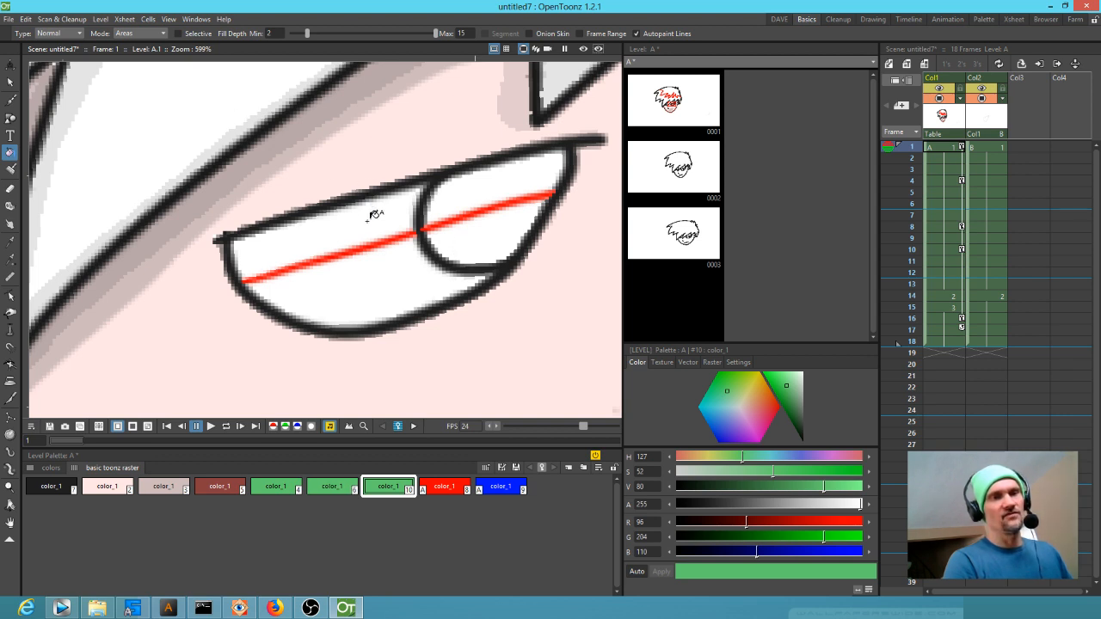
key(ctrl+z)
key(ctrl+z)
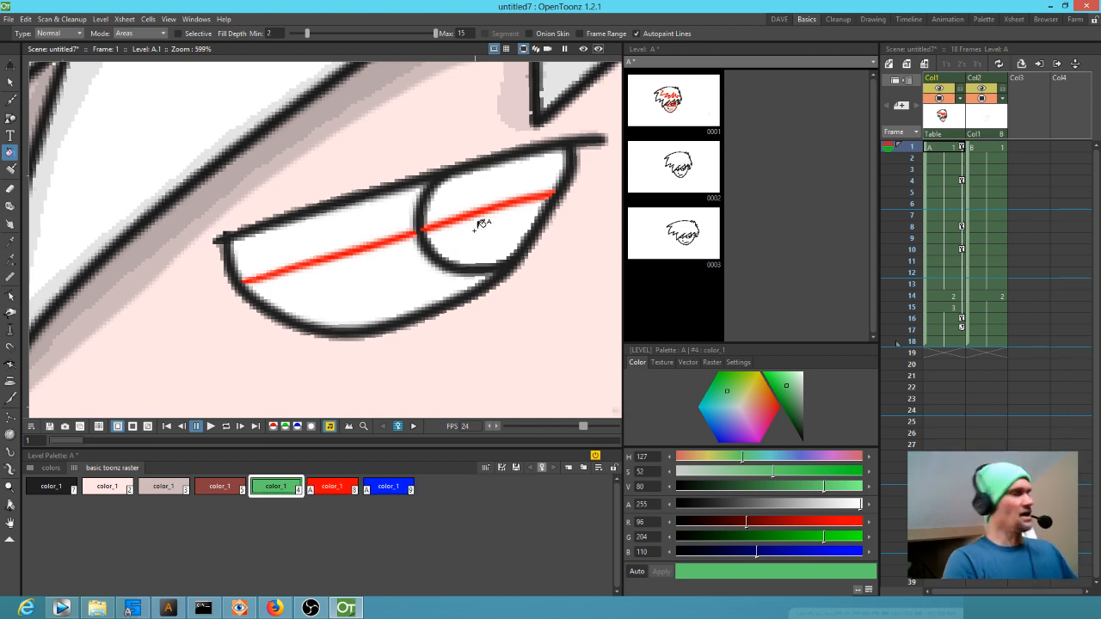
Erase the red autopaint line across the eye with a selective, lines-only eraser and patch the outline gaps with the black brush
key(a)
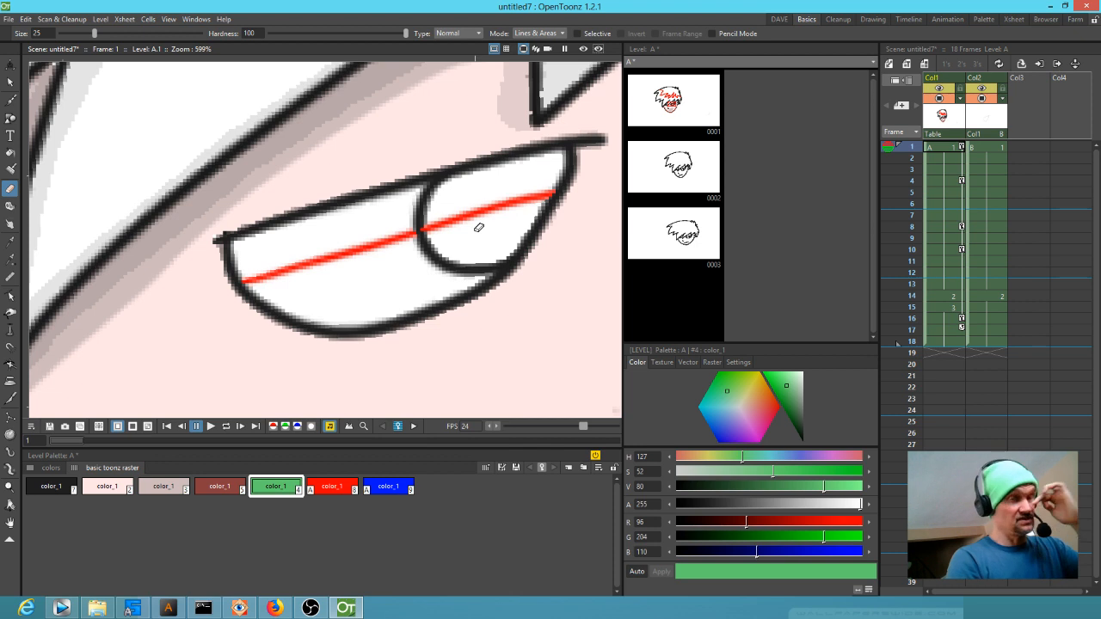
click(539, 33)
click(533, 49)
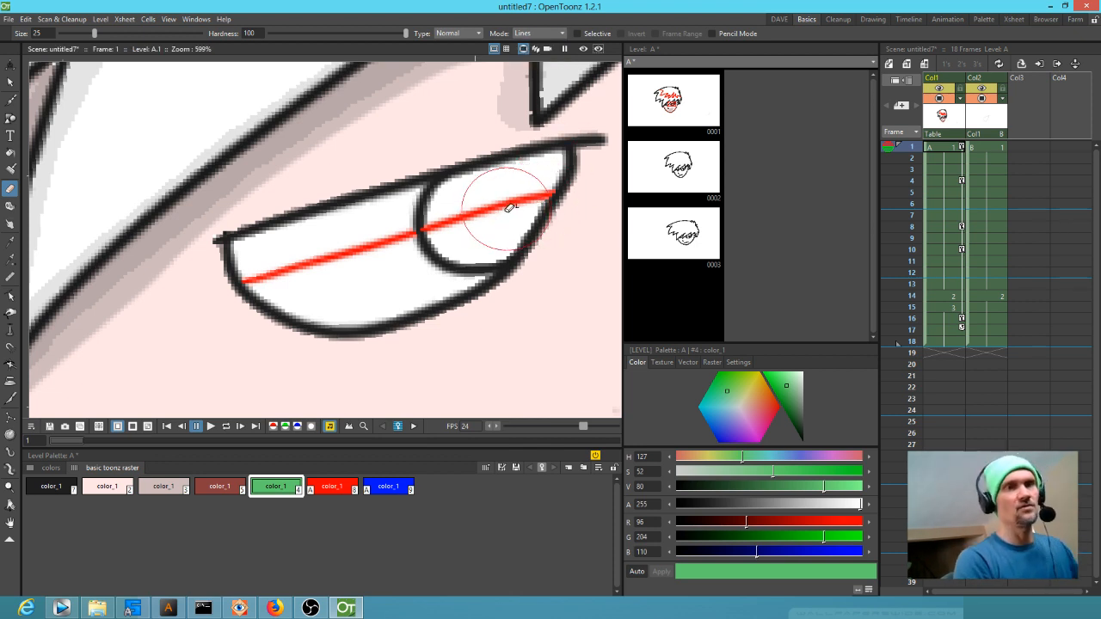
click(331, 487)
click(578, 33)
mouse_move(554, 197)
mouse_down()
mouse_move(410, 236)
mouse_move(237, 303)
mouse_up()
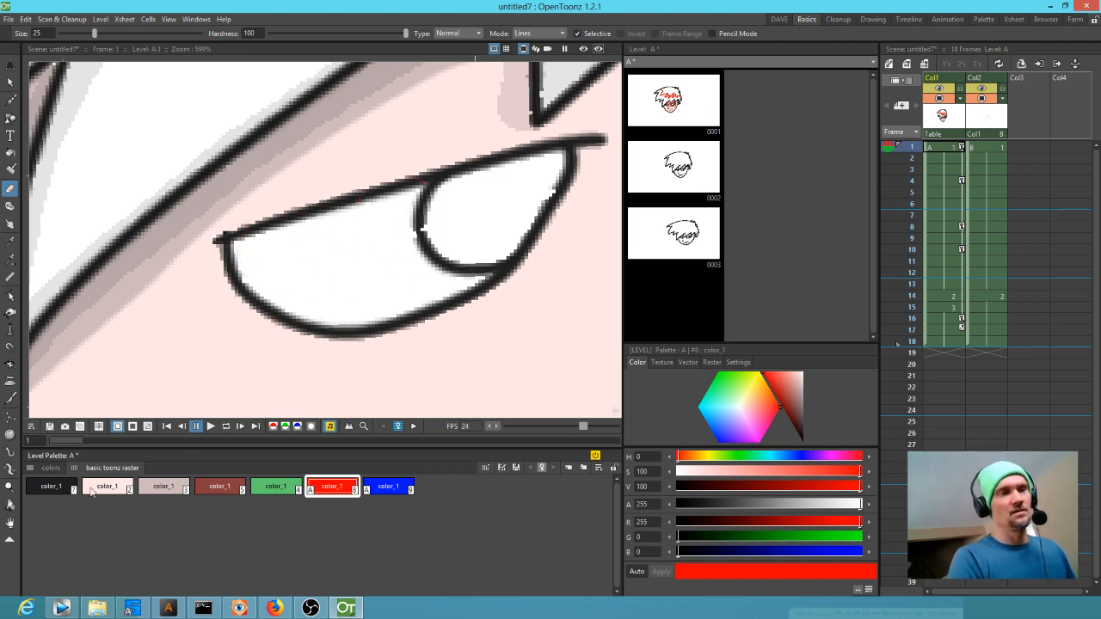
click(59, 491)
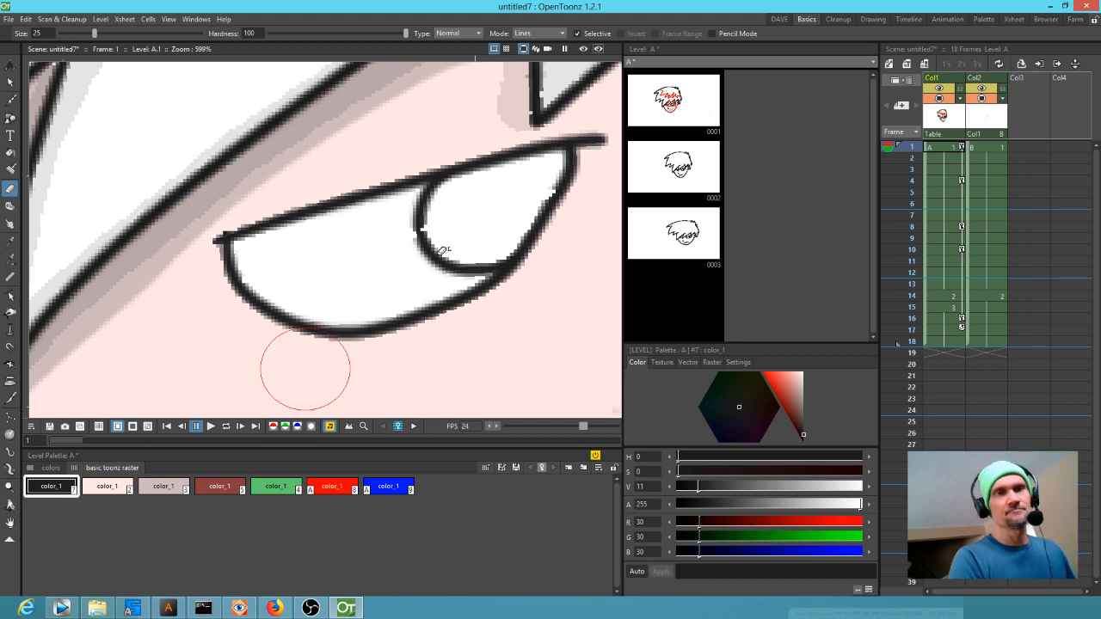
key(b)
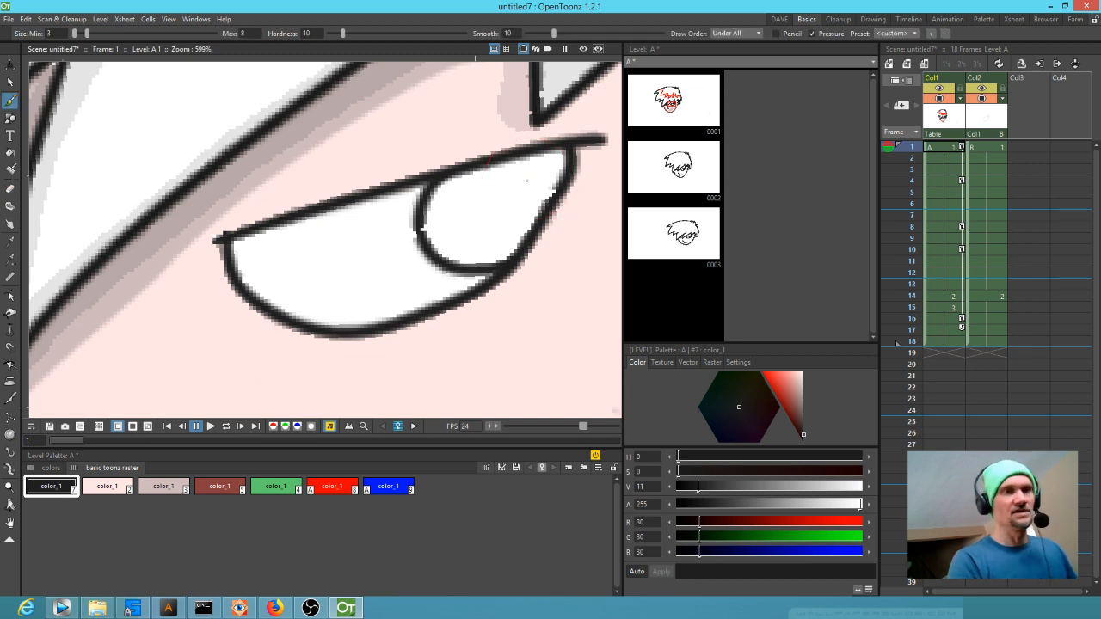
Duplicate the green style, fill the eye white with the copy, and recolor it to a light grey-white, RGB 242
click(285, 488)
key(ctrl+c)
key(ctrl+v)
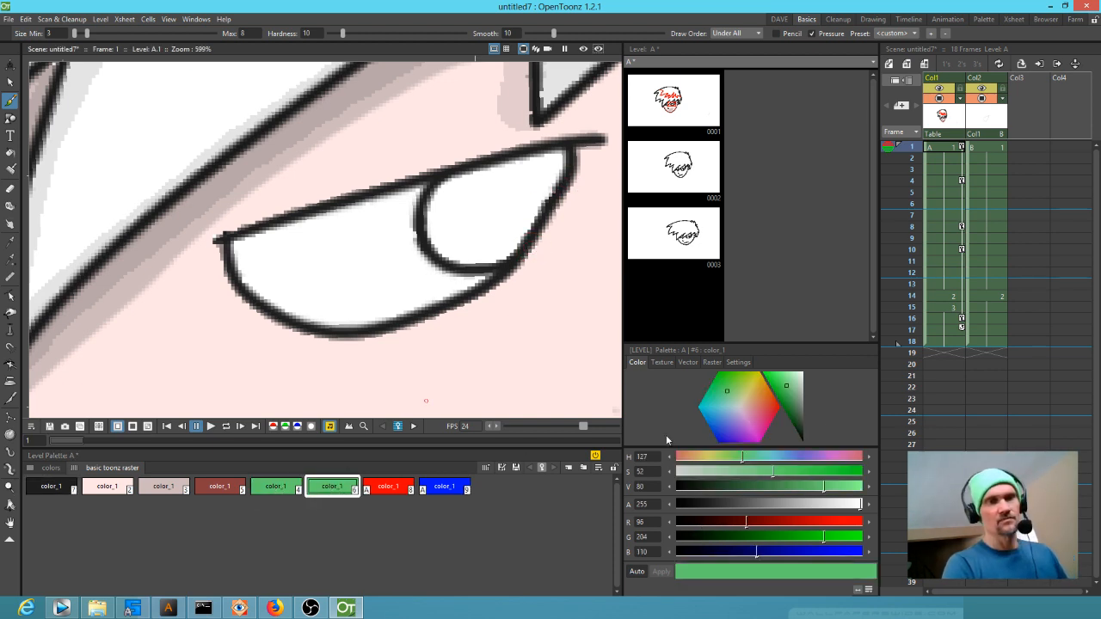
drag(796, 384, 811, 366)
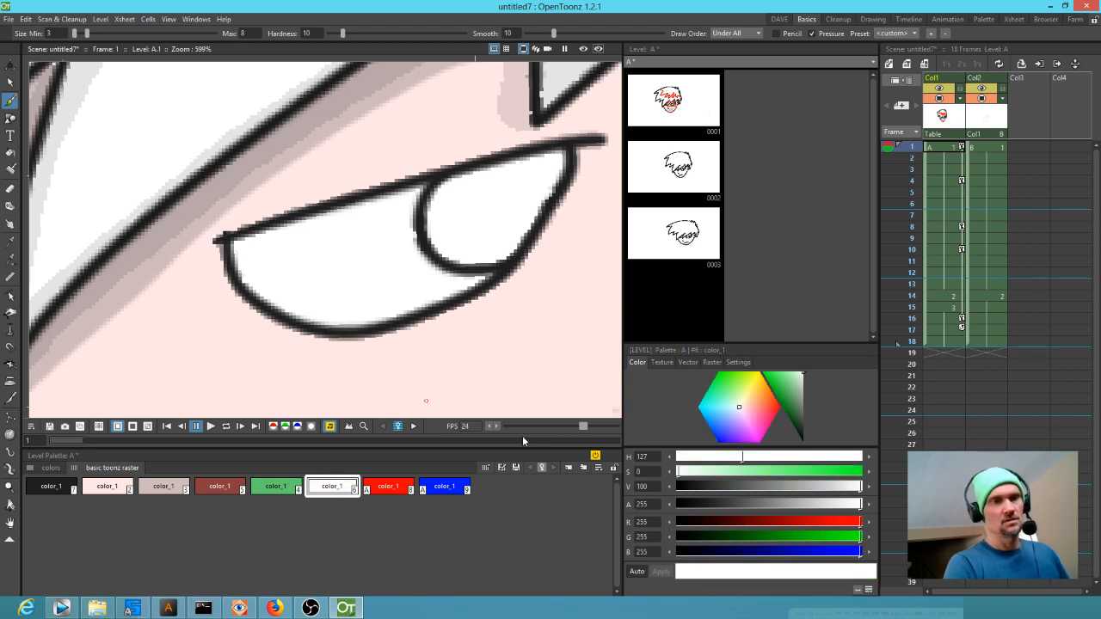
key(f)
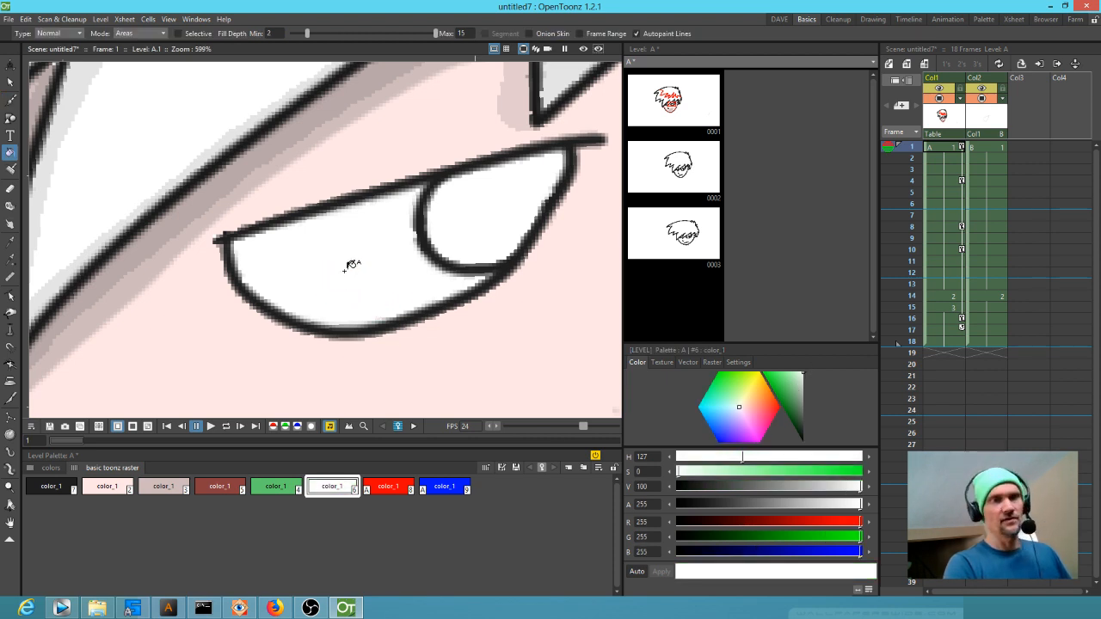
drag(802, 379, 806, 376)
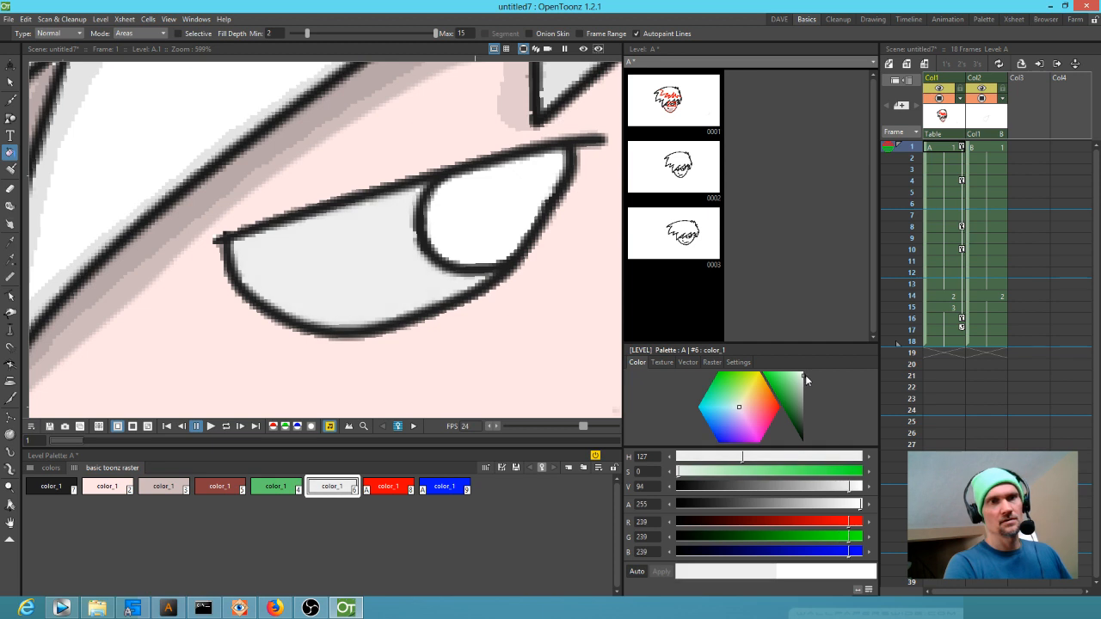
Duplicate the grey-white style, recolor the copy green (R 97, G 242, B 111), and fill the iris with it
key(ctrl+c)
key(ctrl+v)
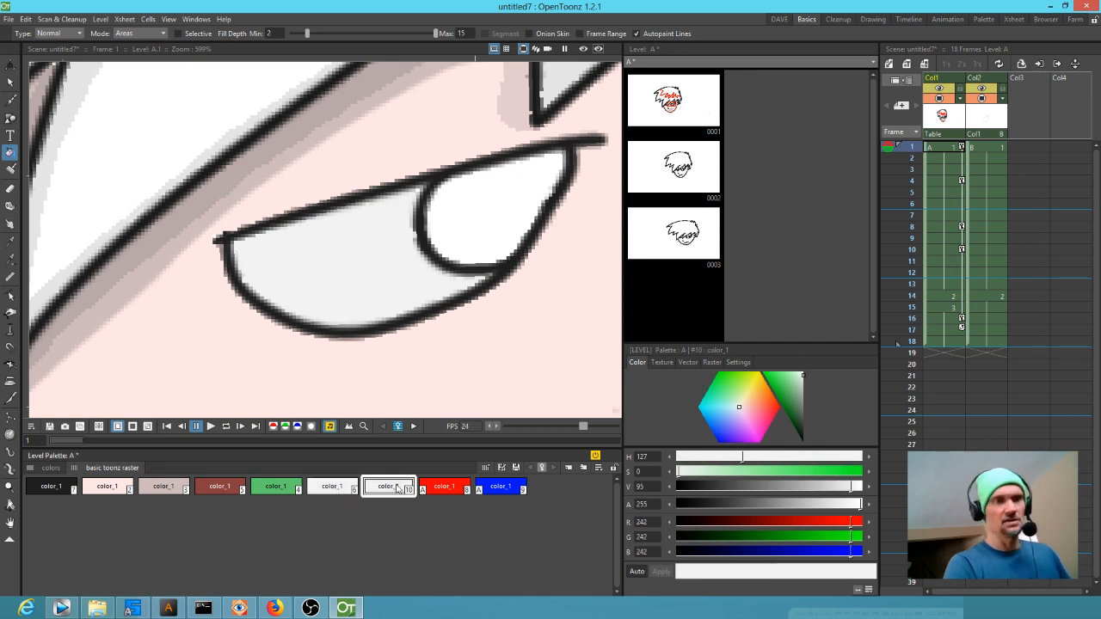
click(725, 388)
click(484, 201)
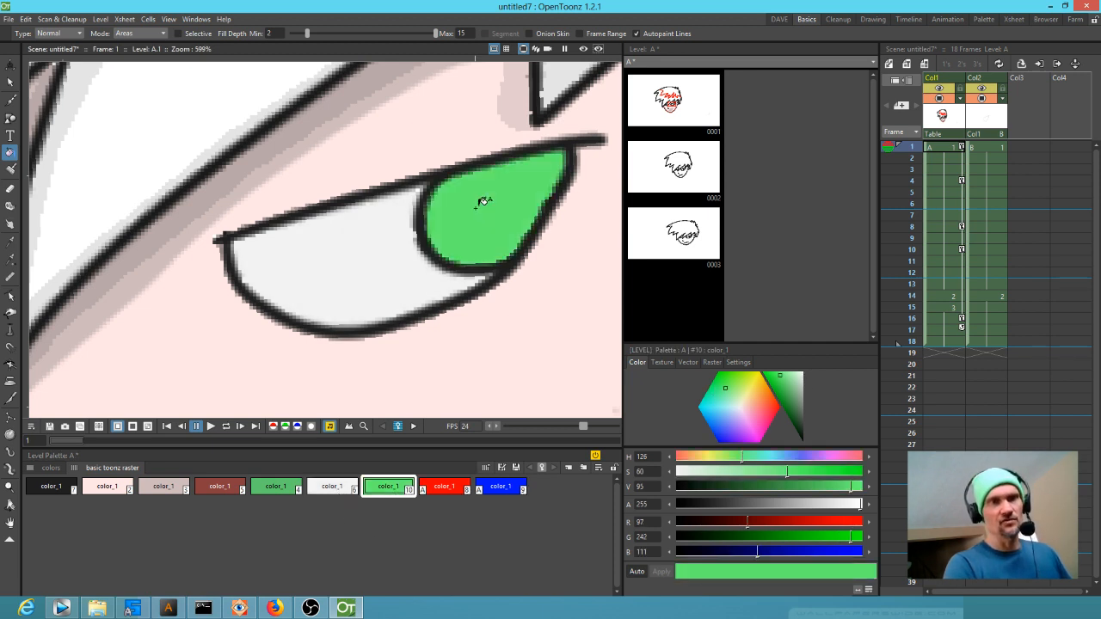
Select frame 1 of shadow level B, activate the Paint Brush, and set the translucent black style's alpha to 31
scroll(465, 256, down, 1)
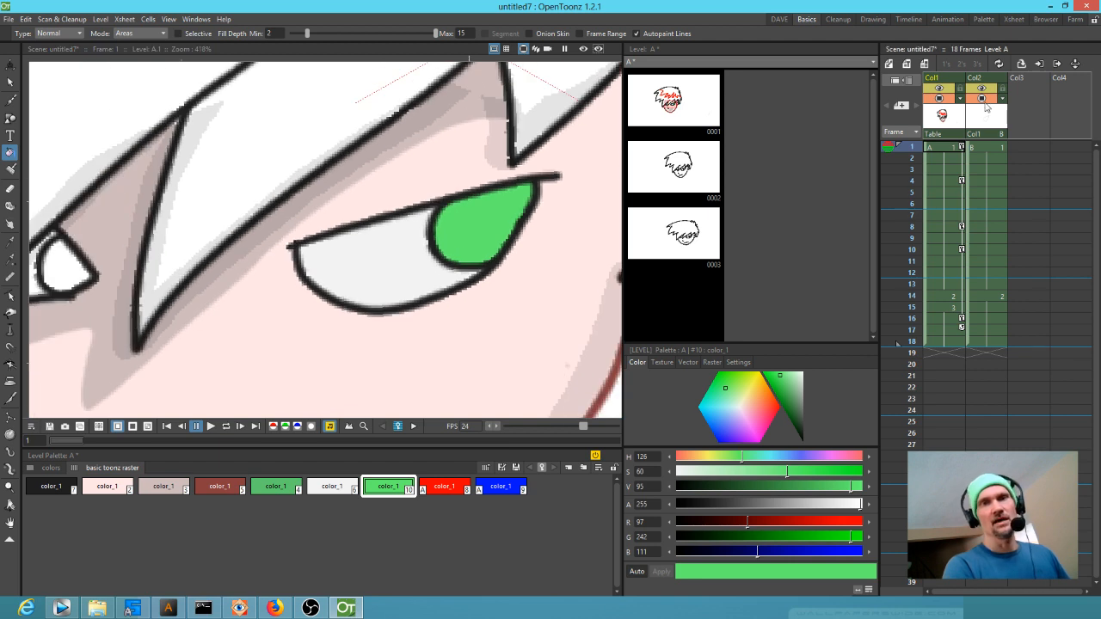
click(987, 153)
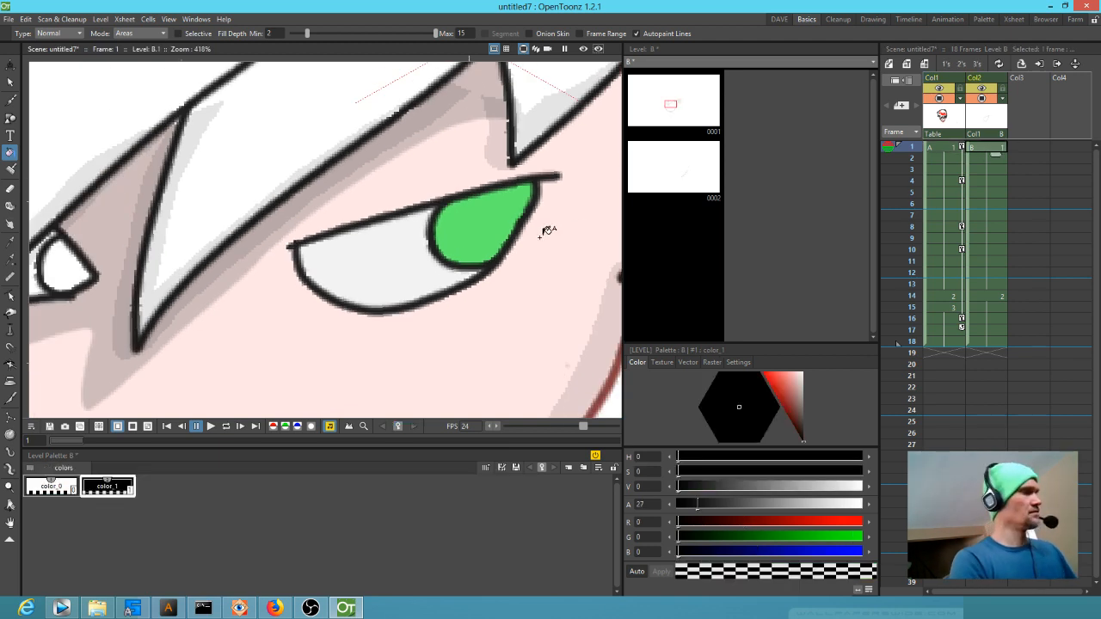
key(b)
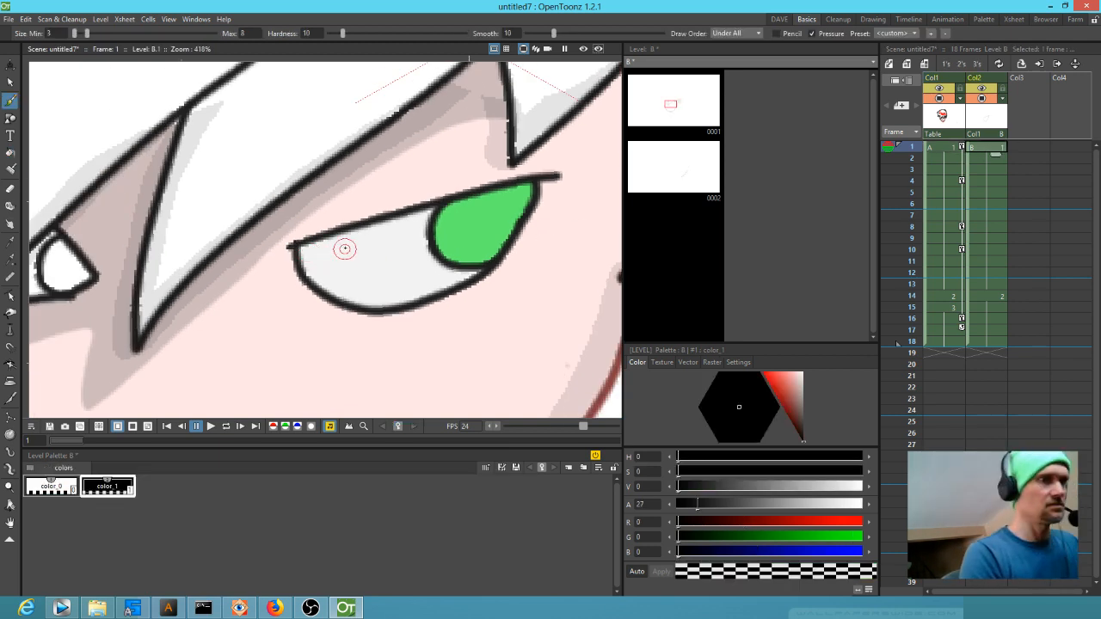
key(k)
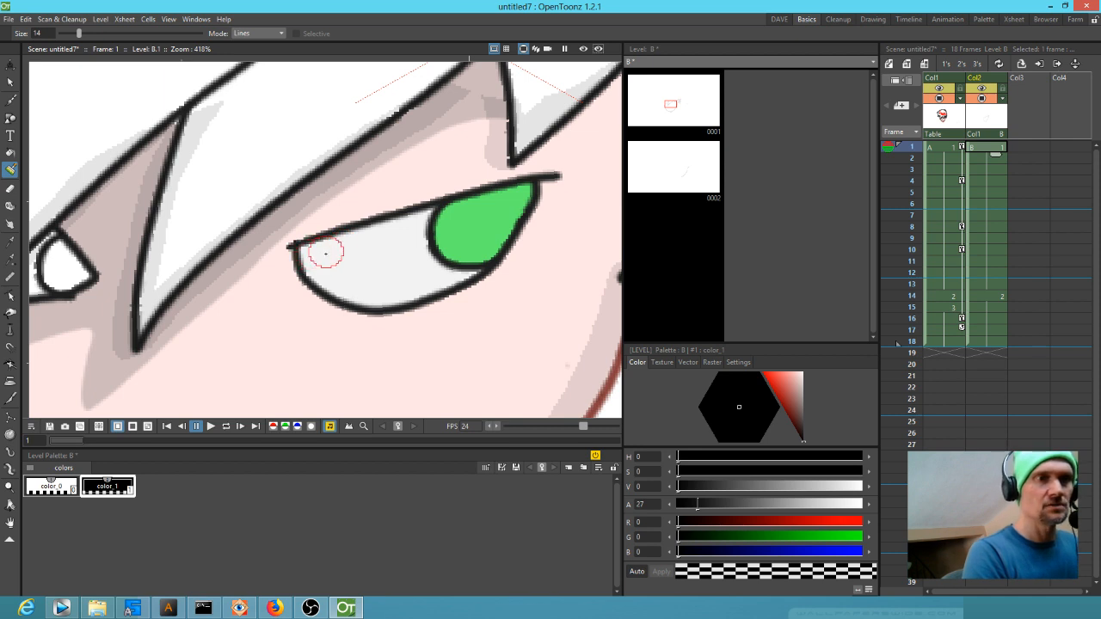
click(699, 504)
mouse_move(699, 504)
mouse_down()
mouse_move(739, 500)
mouse_move(705, 510)
mouse_up()
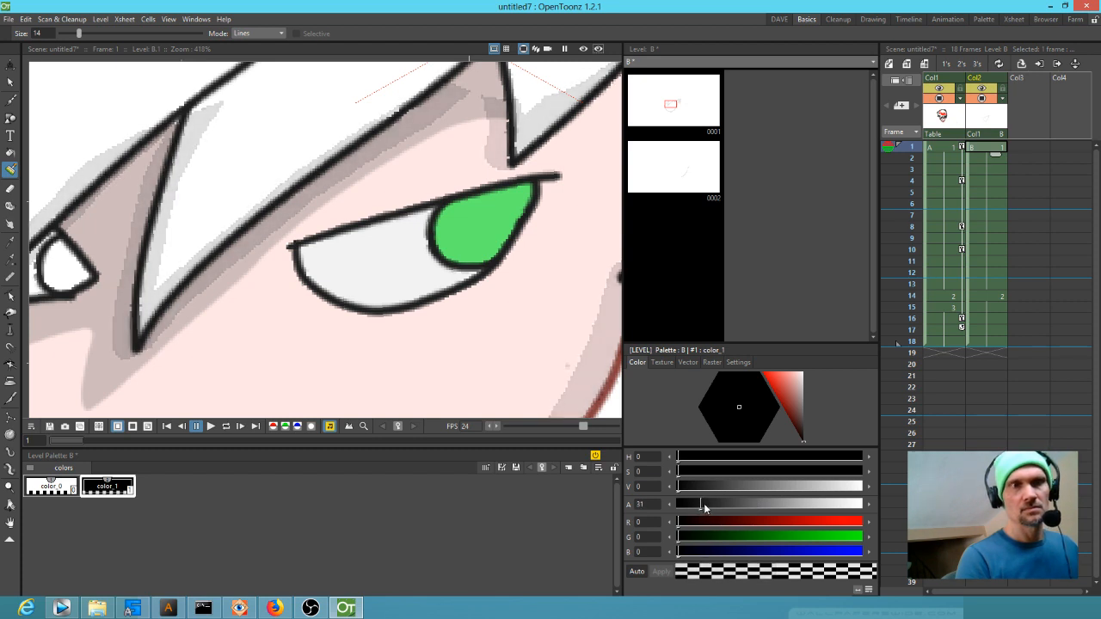
Paint a translucent shadow band across the upper eye white and iris with the Paint Brush in Areas mode
click(258, 32)
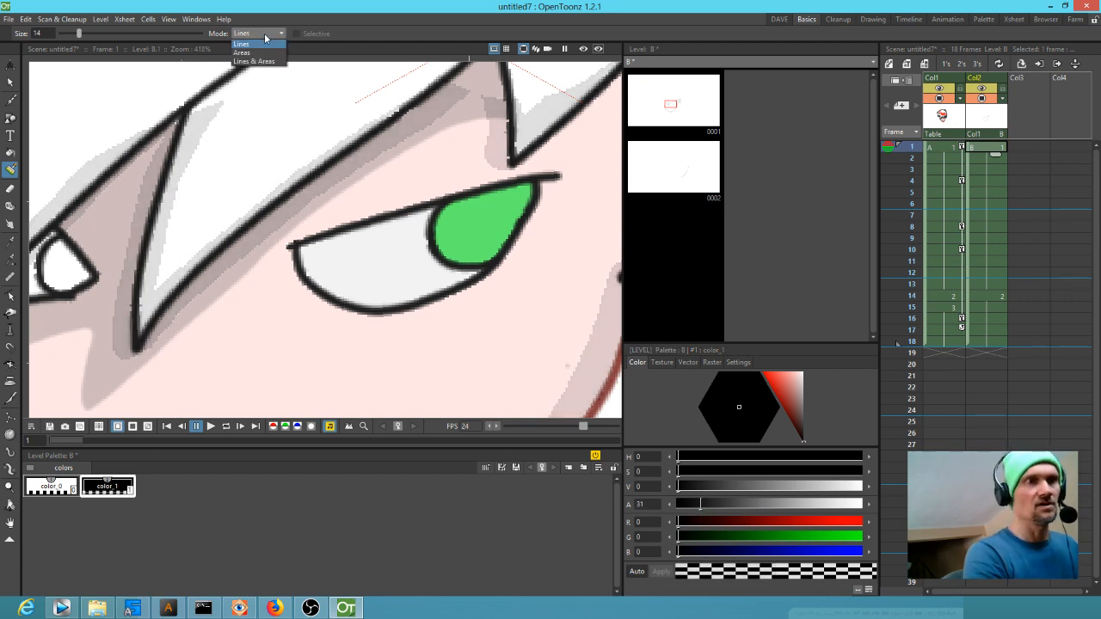
click(264, 52)
click(310, 259)
drag(311, 259, 524, 199)
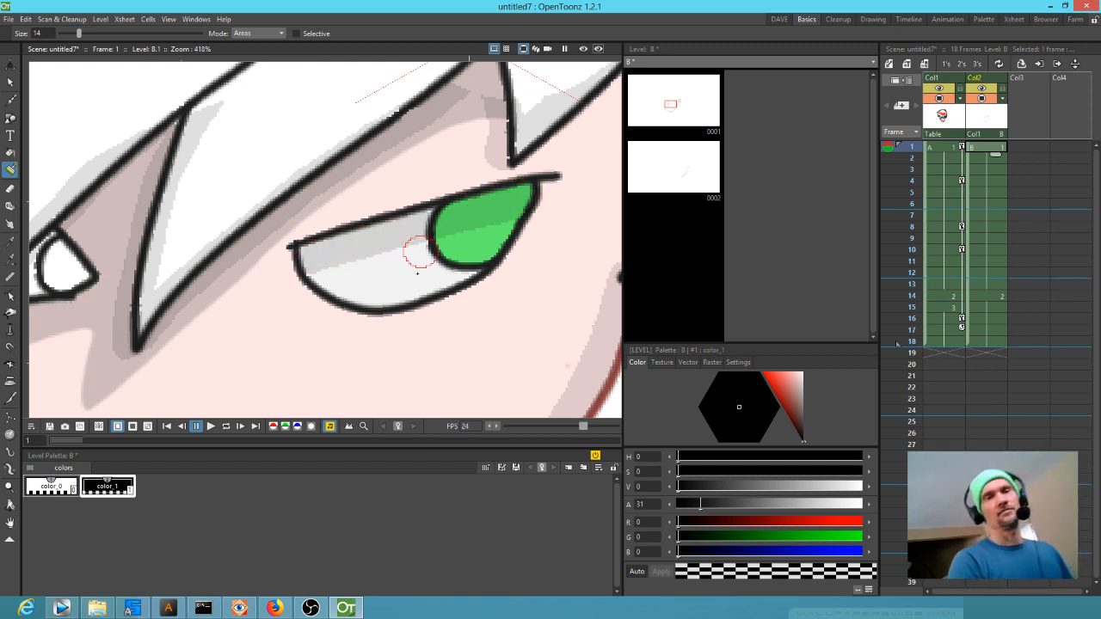
scroll(517, 198, down, 4)
scroll(485, 311, up, 3)
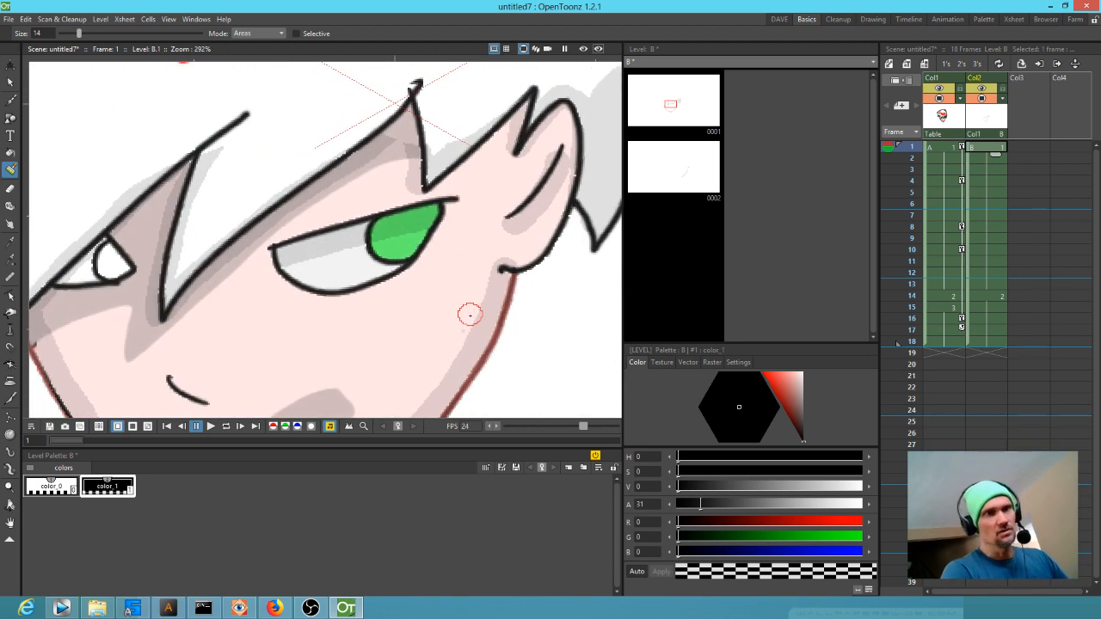
Paint a pupil on the green iris in frame 1 of level A with the near-black RGB 30 style, Paint Brush in Areas mode
click(945, 147)
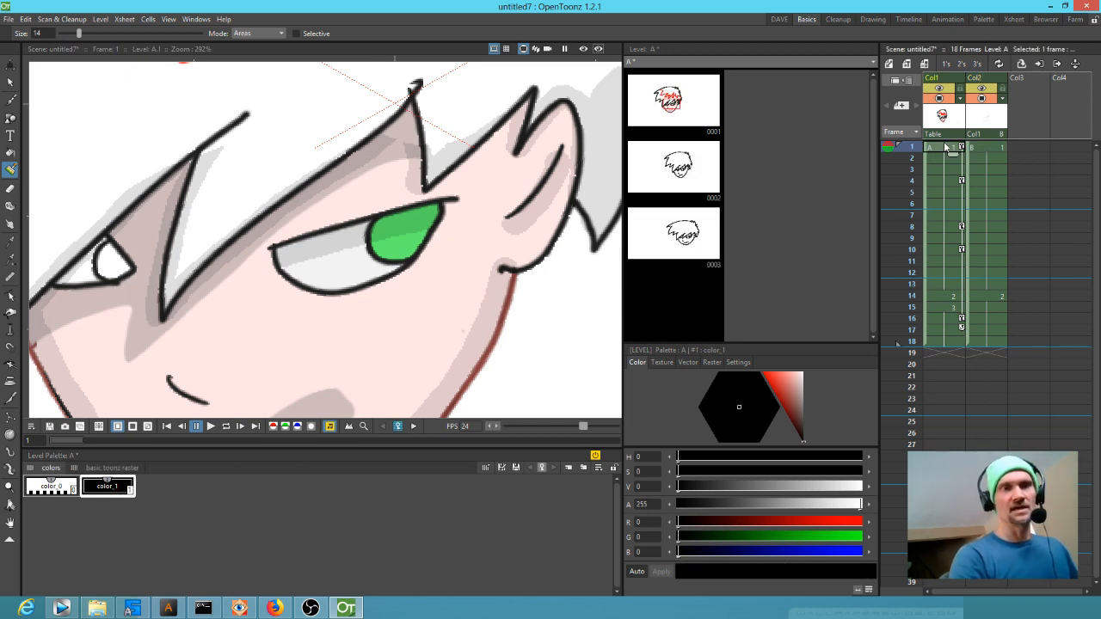
click(136, 469)
click(73, 495)
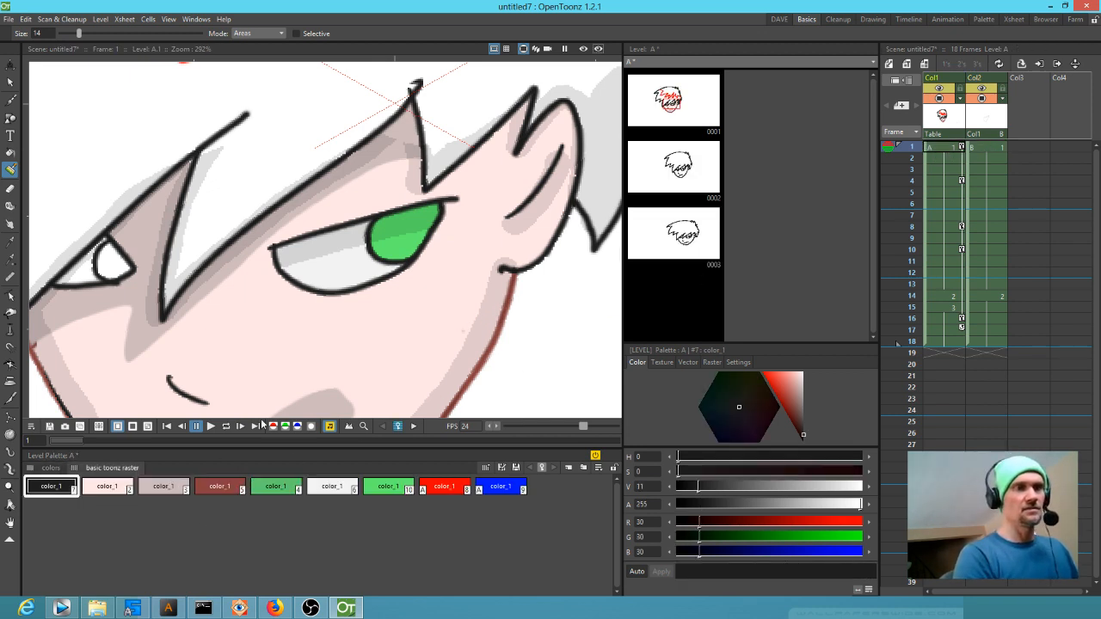
drag(415, 226, 412, 223)
Try to paint a highlight over the iris with the grey-white style, switching the Paint Brush to Lines & Areas mode
click(332, 487)
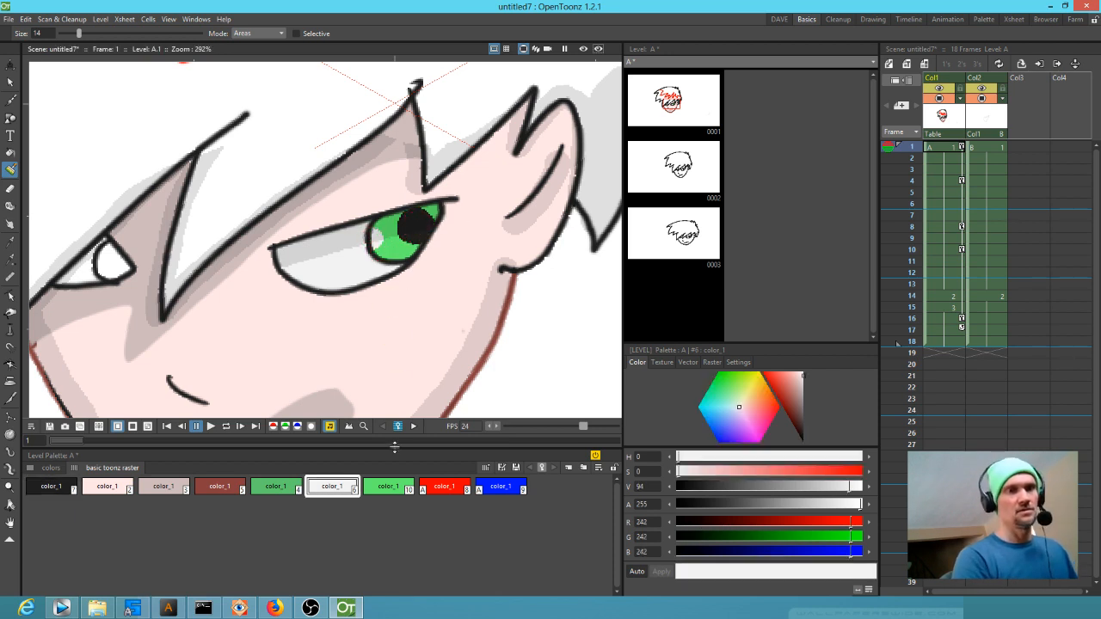
click(270, 33)
click(267, 61)
drag(366, 242, 419, 250)
key(ctrl+z)
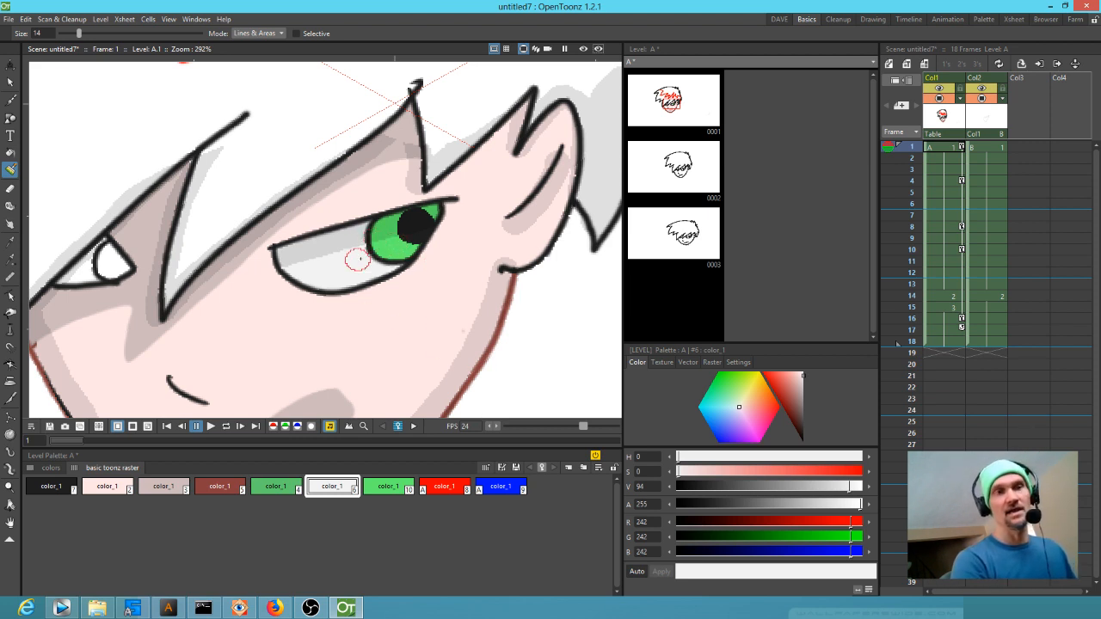
Duplicate the translucent black style in shadow level B and recolor the copy opaque white, RGB 255 and alpha 255
click(986, 149)
click(948, 151)
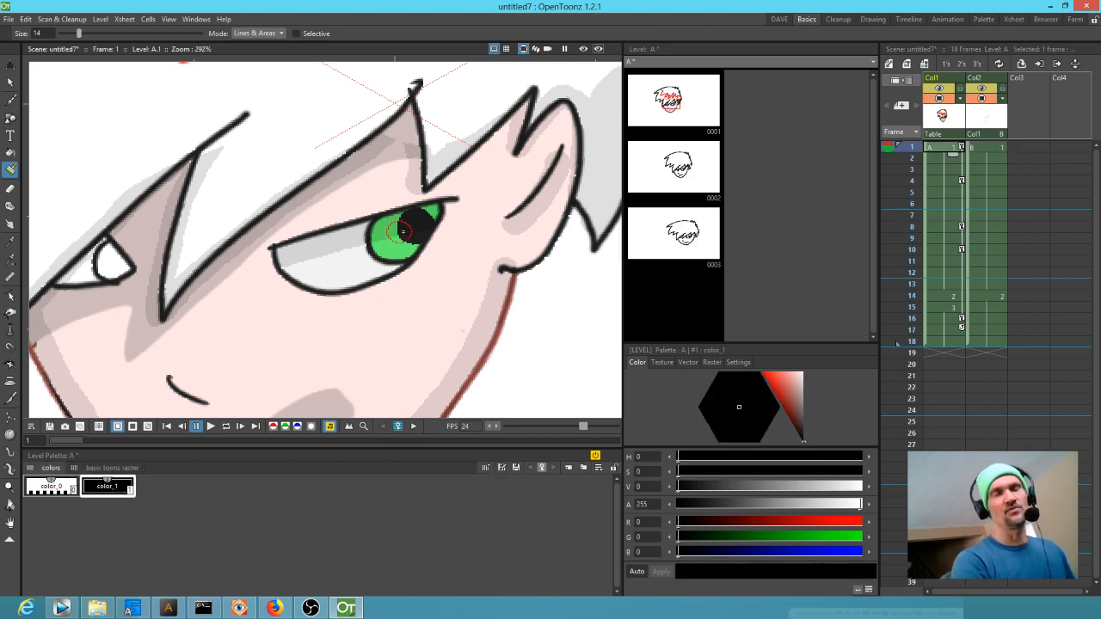
click(995, 148)
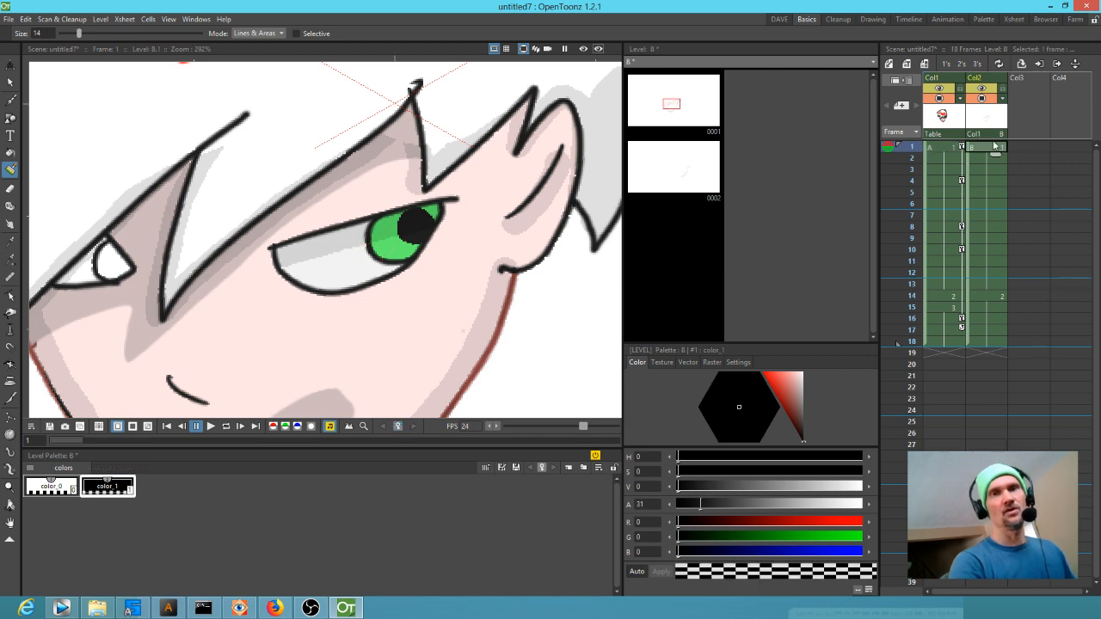
click(119, 494)
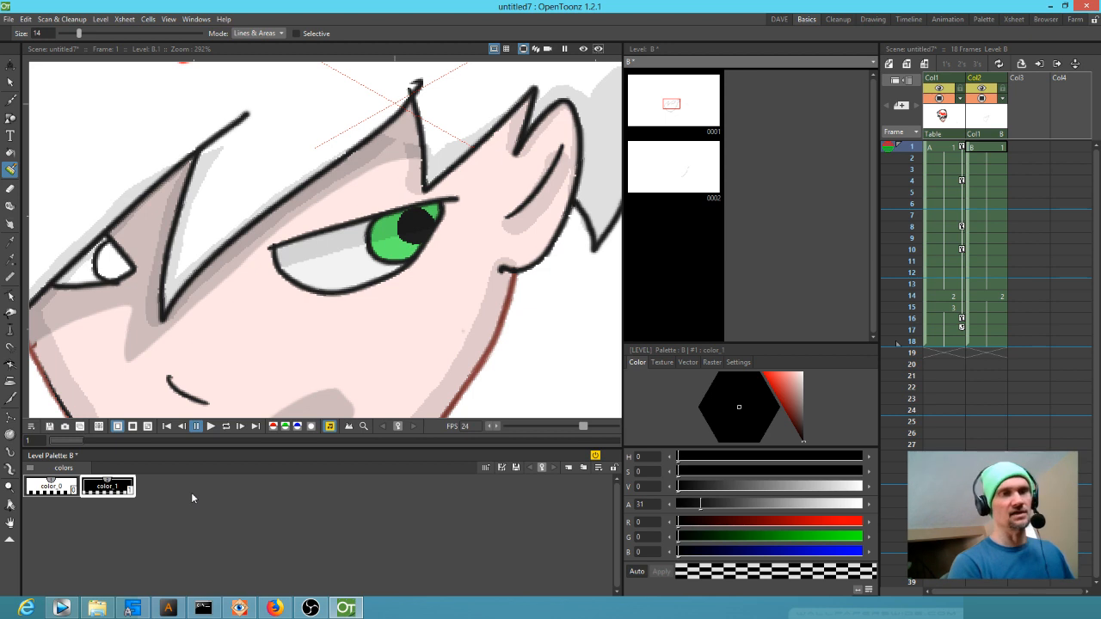
key(ctrl+v)
drag(714, 504, 892, 505)
drag(801, 426, 819, 353)
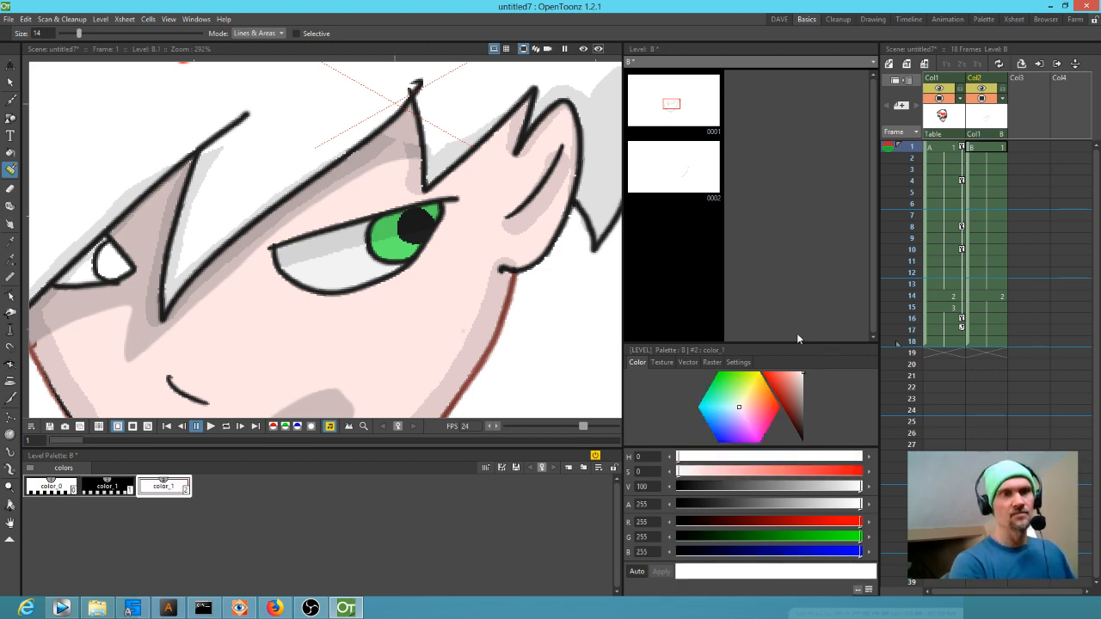
Paint a white highlight dot on the iris beside the pupil in frame 1 of level B
click(394, 230)
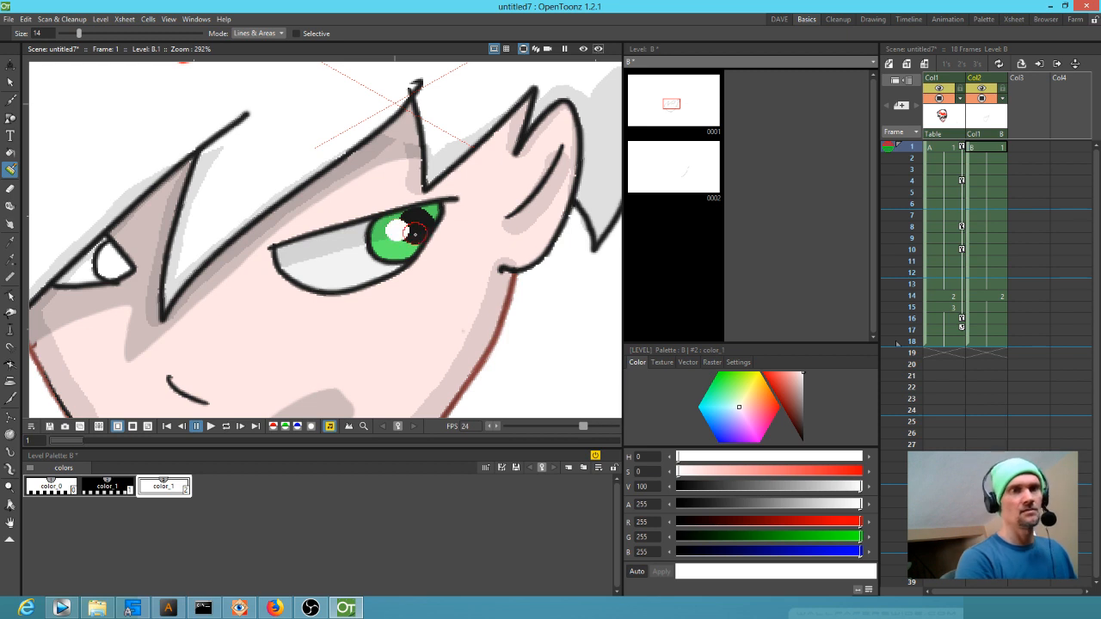
drag(441, 338, 512, 316)
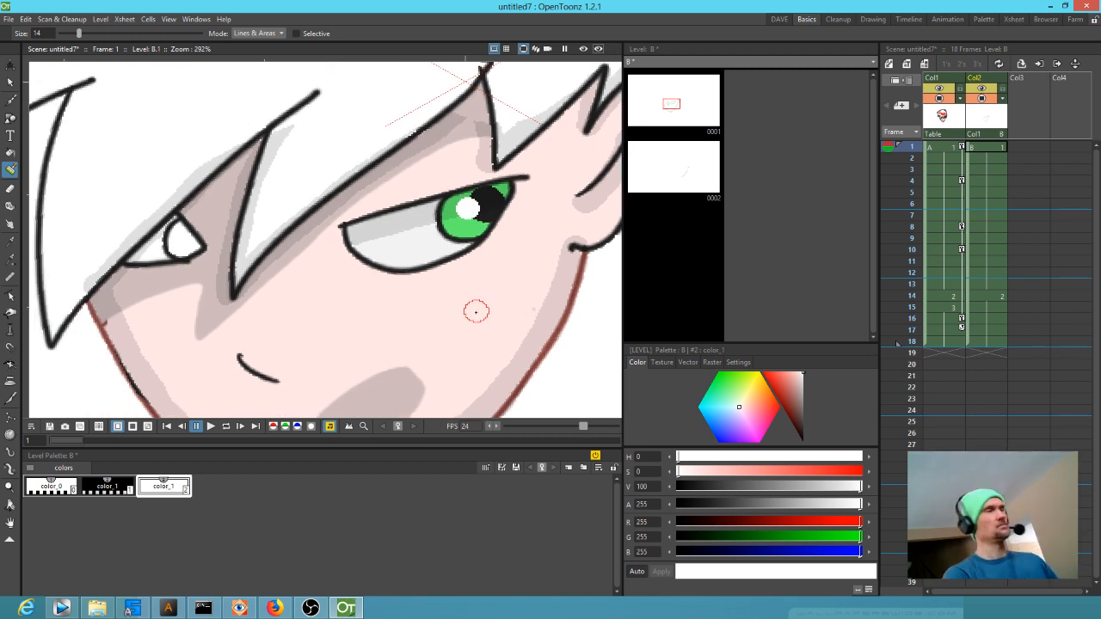
key(alt+0)
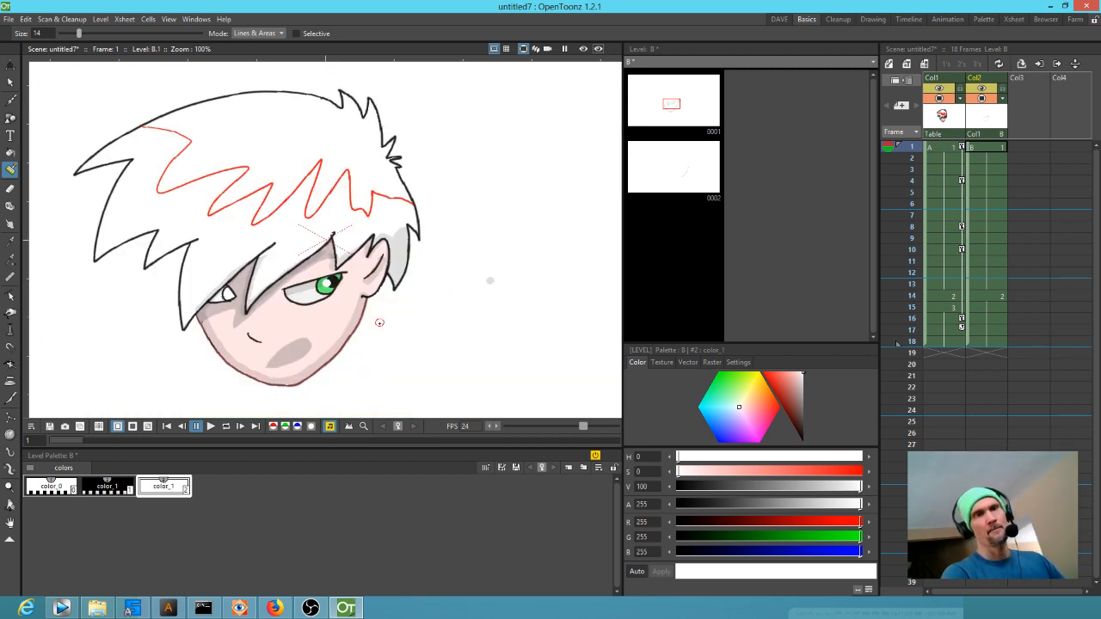
Draw a dark outline around the grey patch on the chin in frame 1 of level A, using the Brush and the near-black style
mouse_move(910, 155)
mouse_down()
mouse_move(917, 295)
mouse_move(938, 199)
mouse_move(921, 174)
mouse_move(920, 289)
mouse_move(955, 144)
mouse_up()
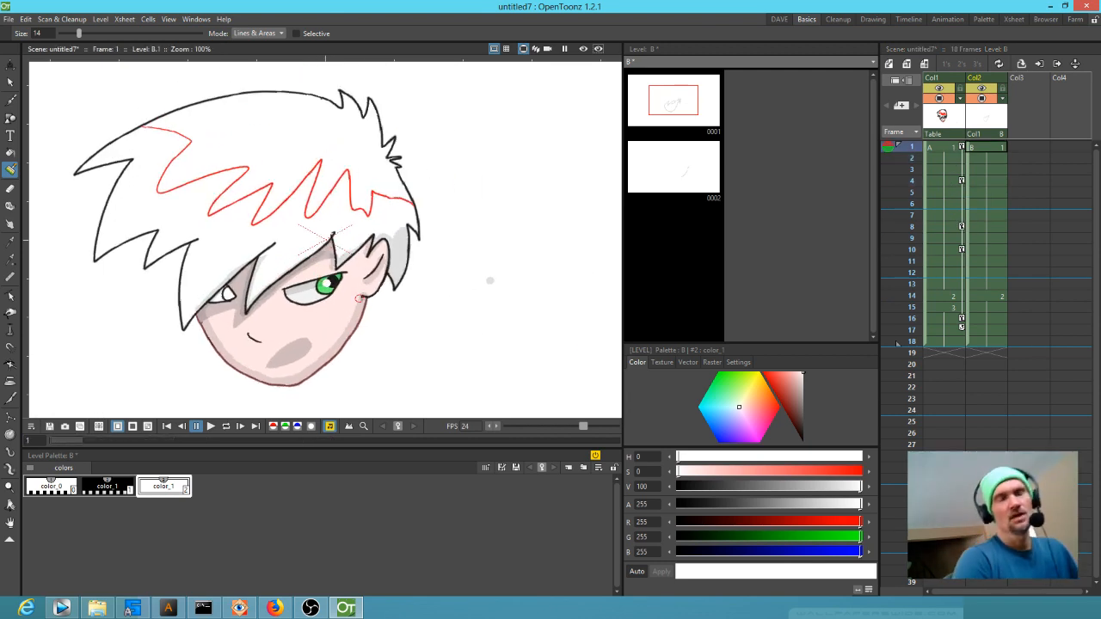
click(952, 150)
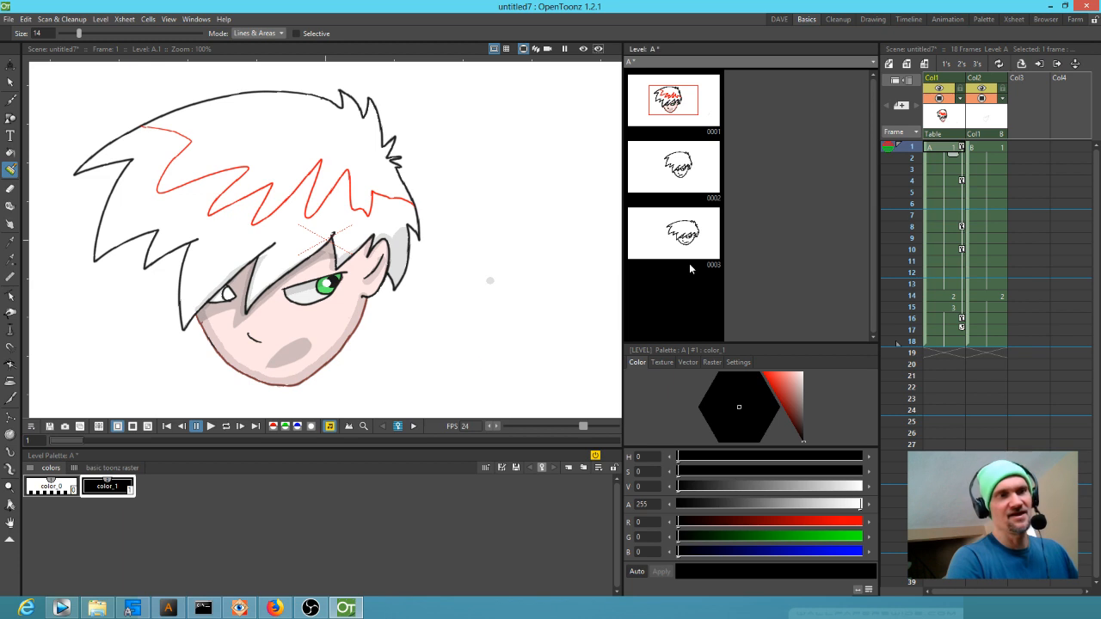
click(117, 470)
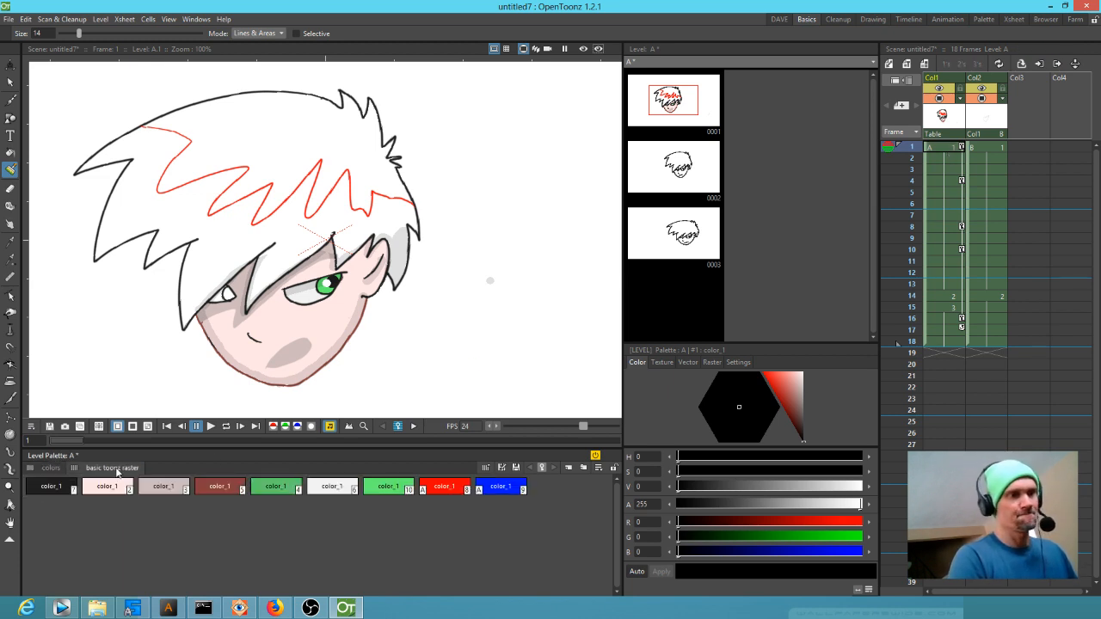
click(55, 492)
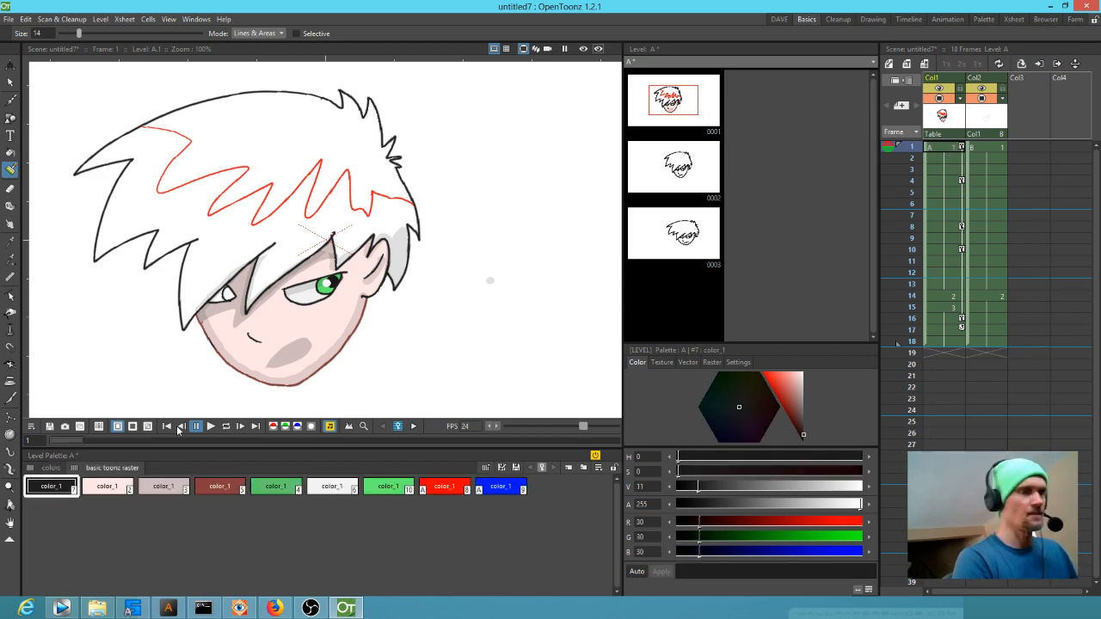
key(b)
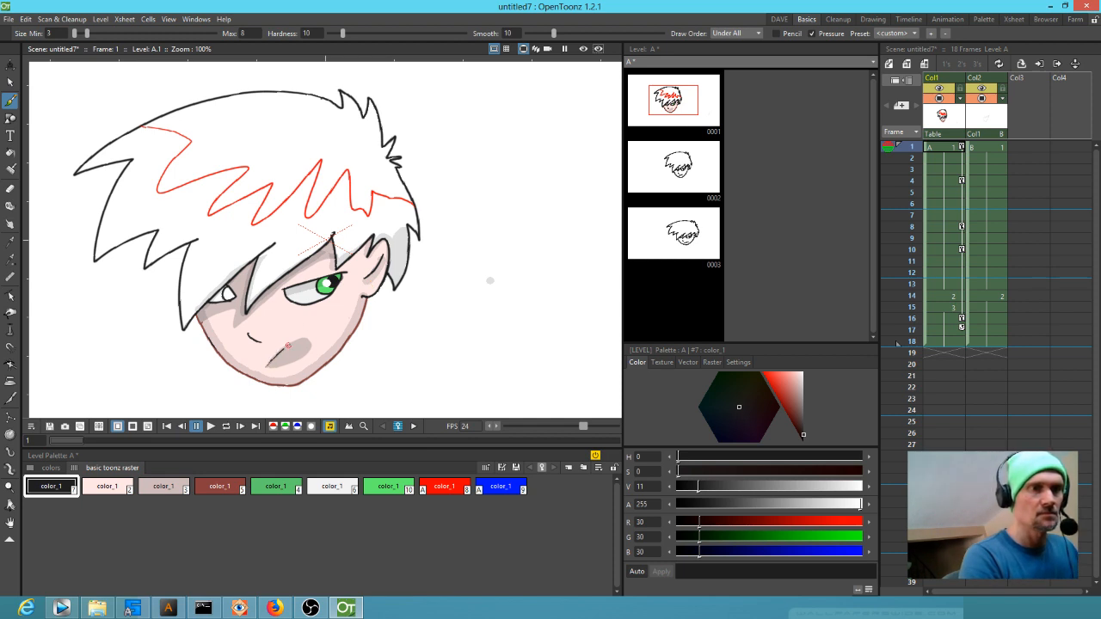
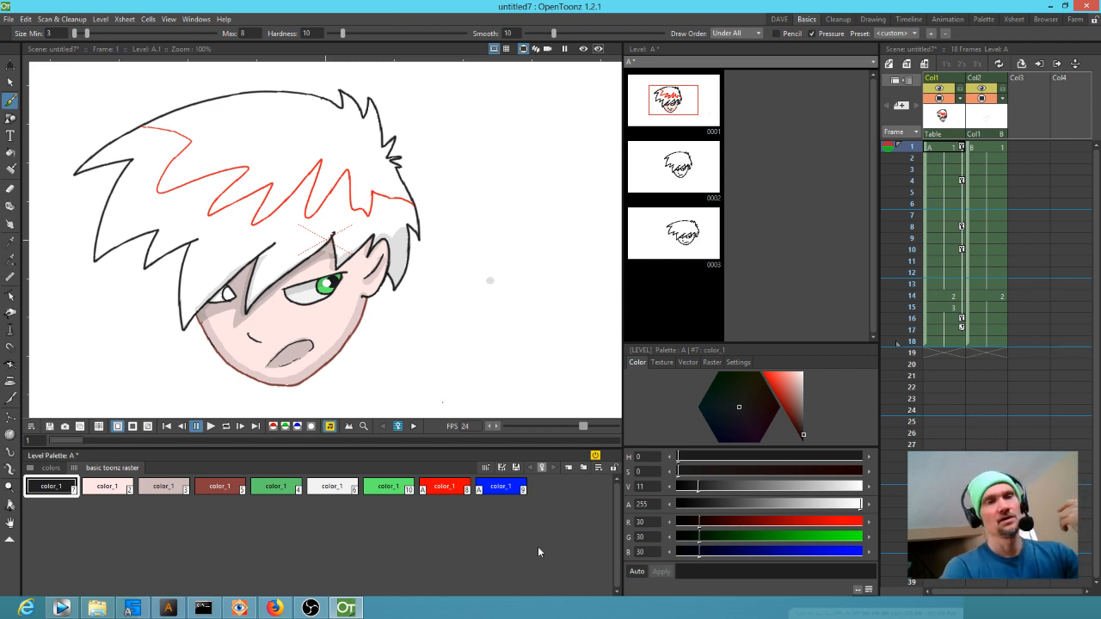
click(50, 469)
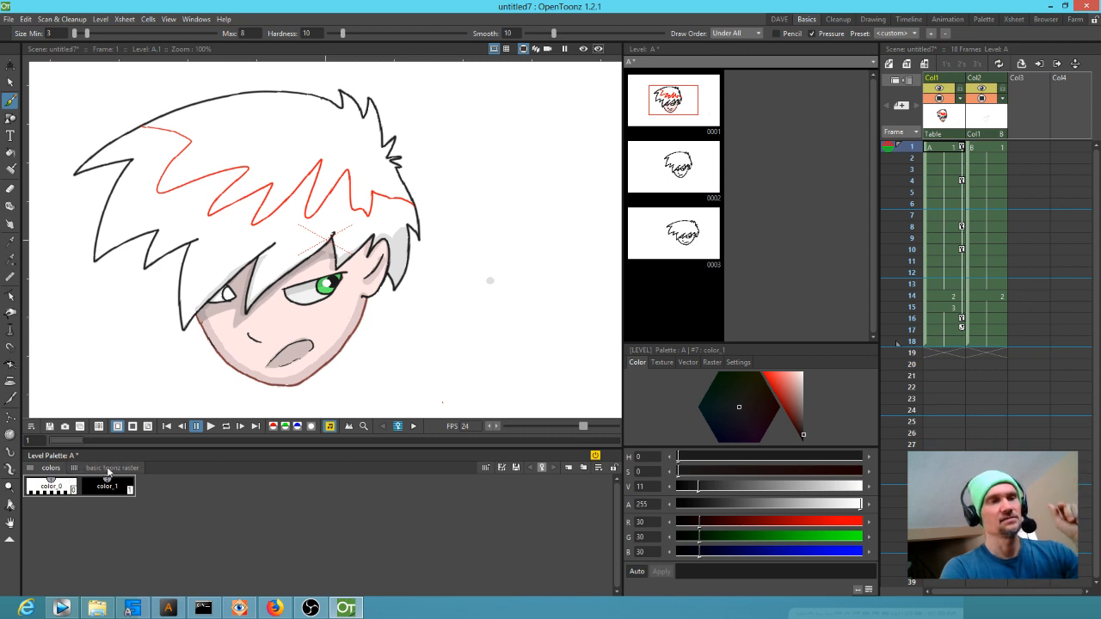
click(110, 468)
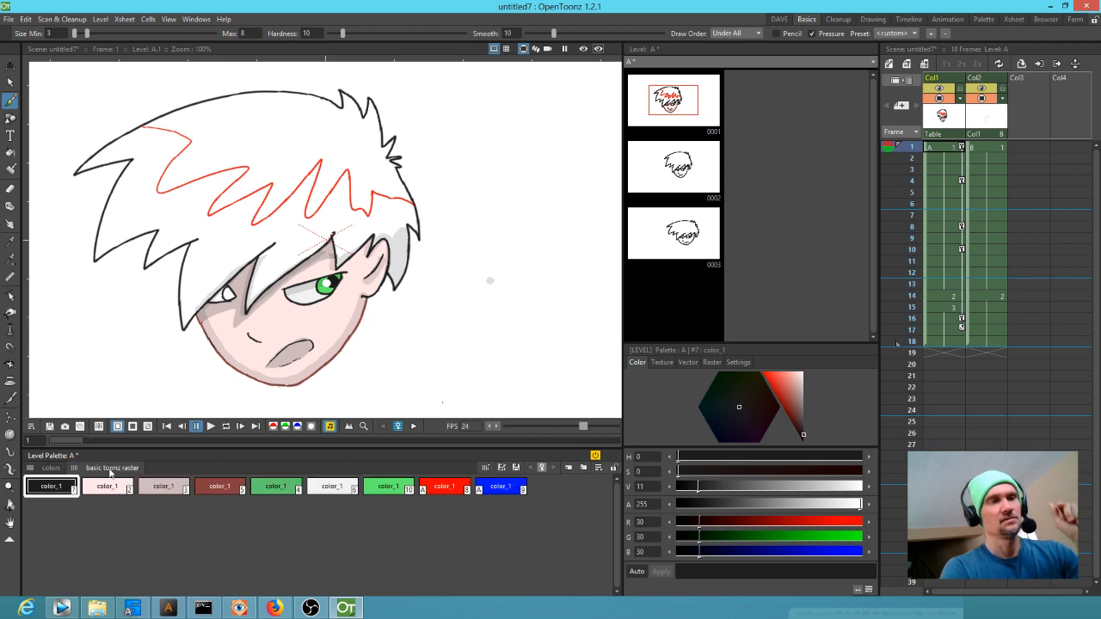
click(945, 148)
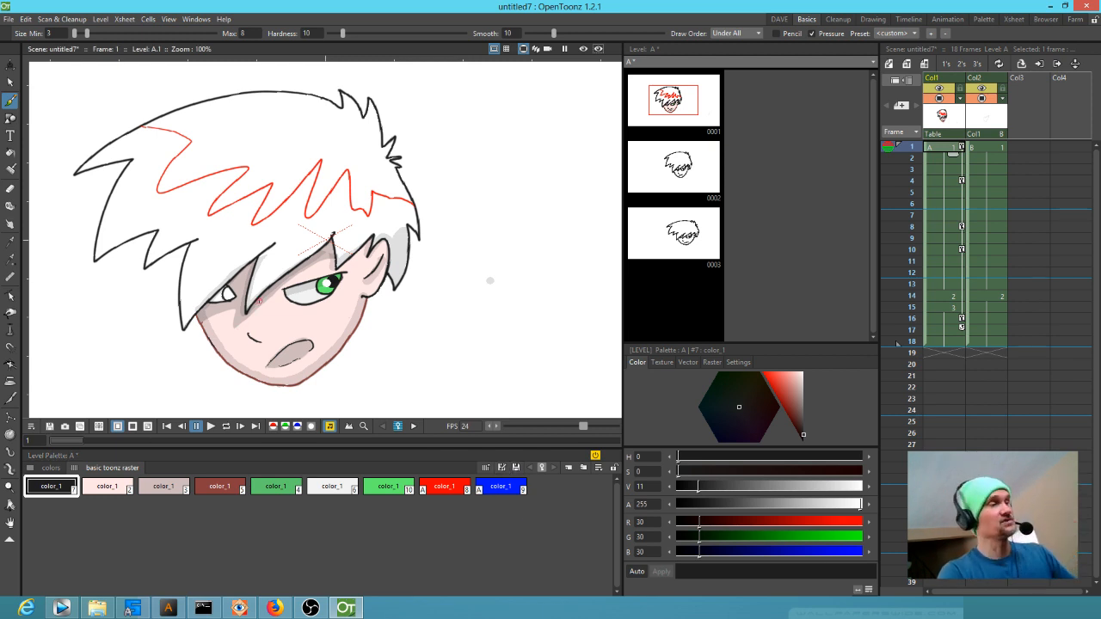
key(m)
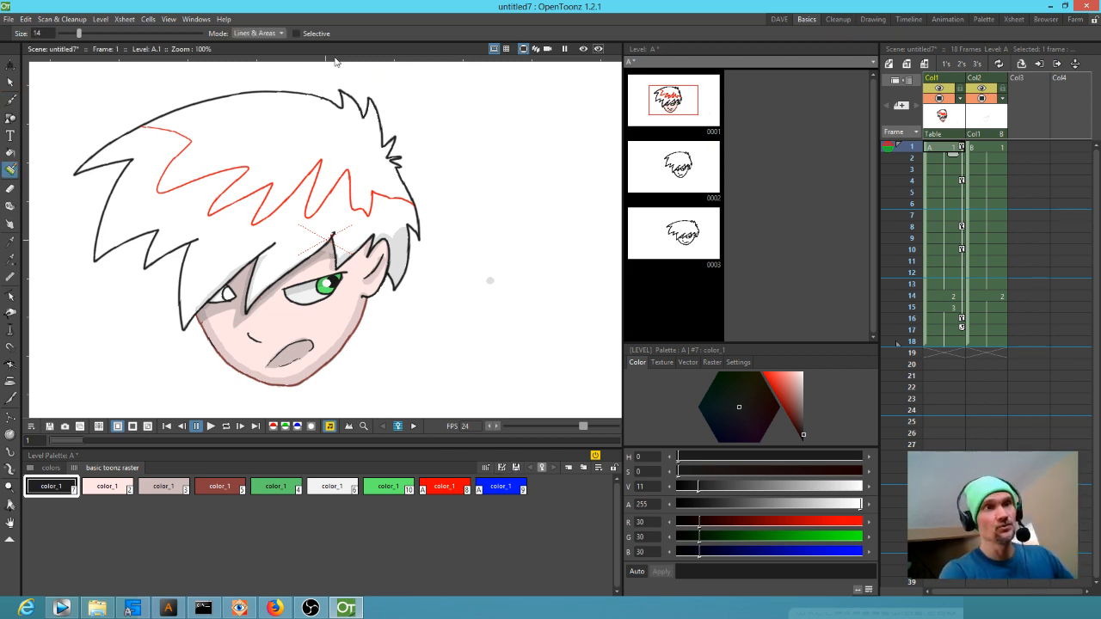
click(278, 34)
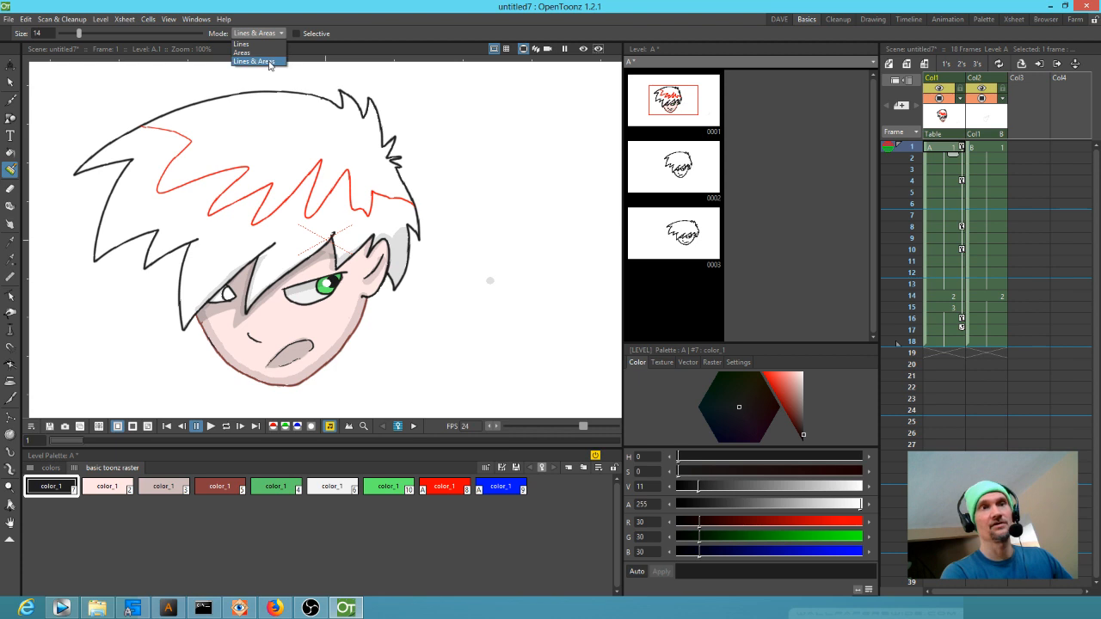
click(362, 21)
Configure the Eraser for Lines mode with Selective enabled, targeting the red autopaint style
key(a)
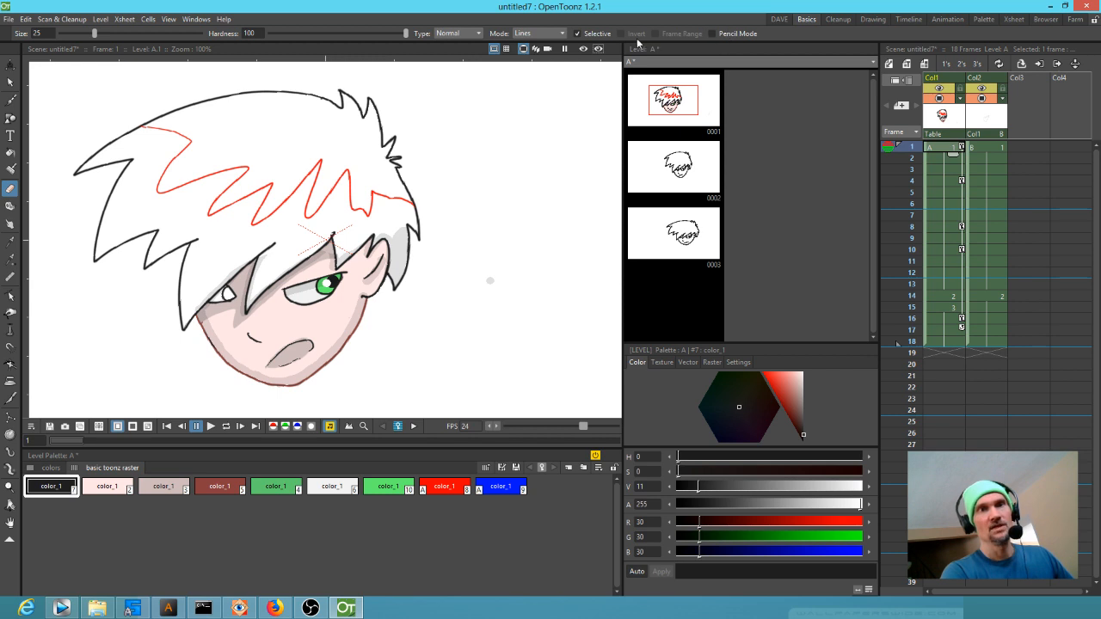
click(164, 486)
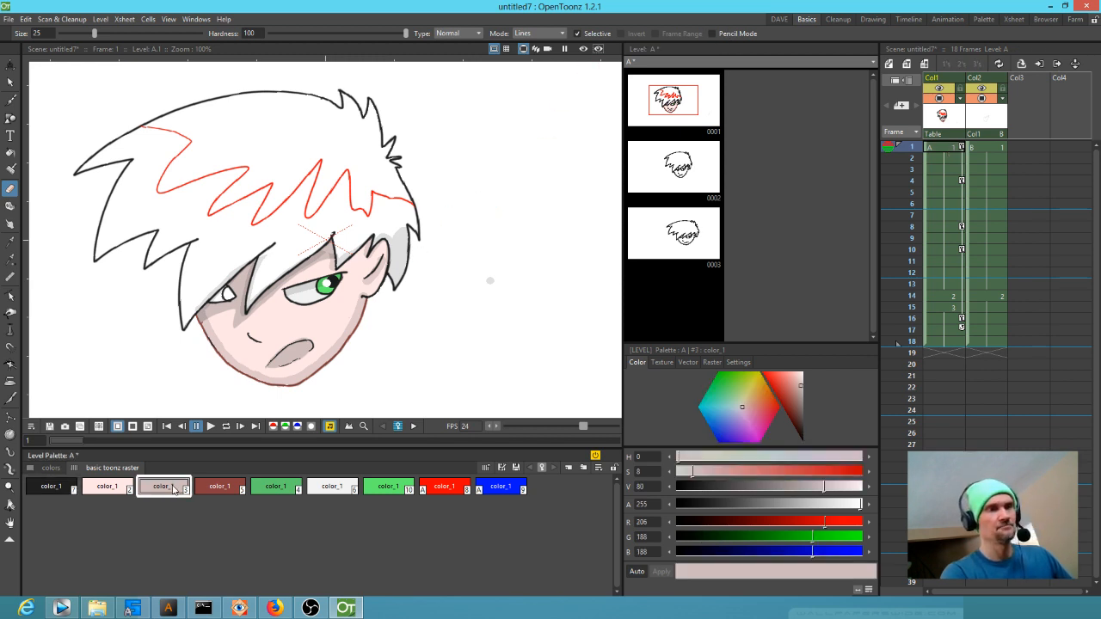
click(542, 34)
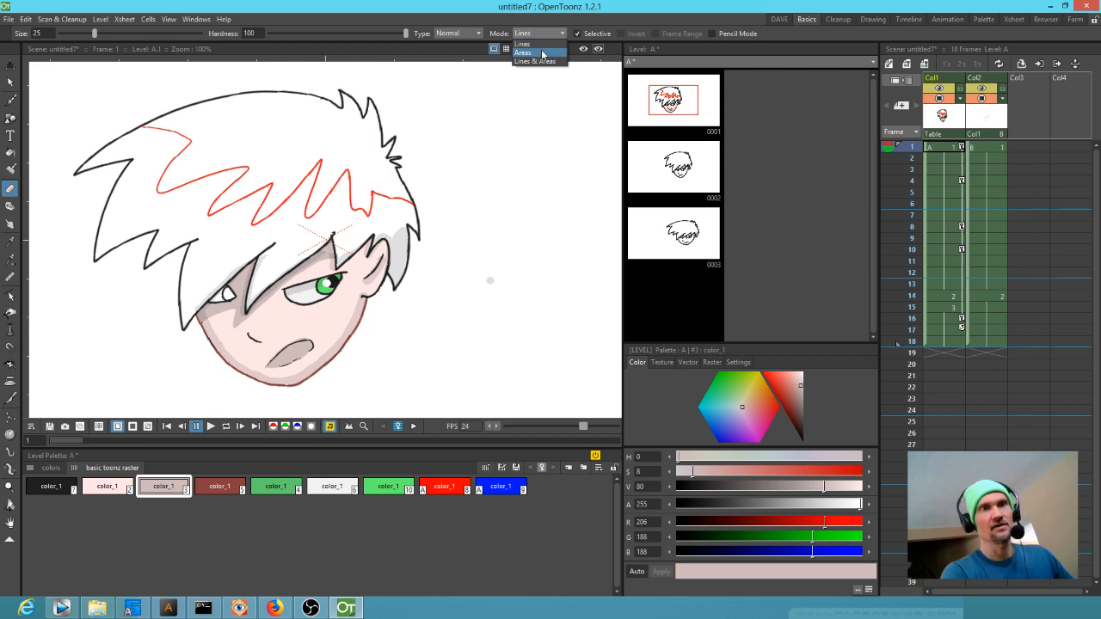
click(544, 45)
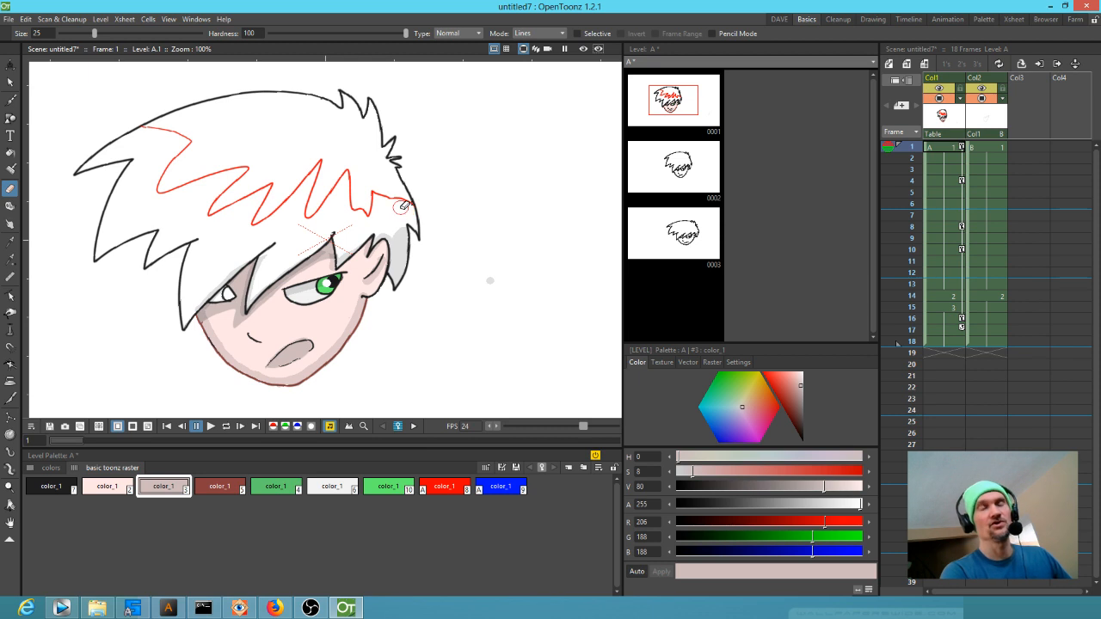
click(444, 487)
click(582, 35)
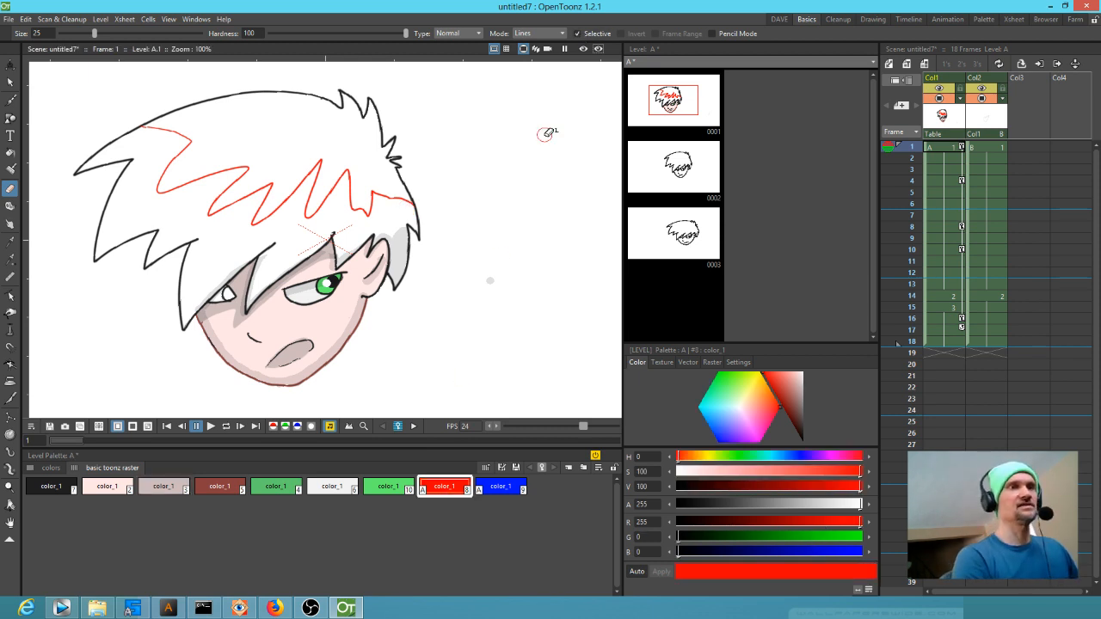
Enlarge the Eraser to size 37, erase the red autopaint lines across the hair, and undo the erasure
key(ctrl+alt)
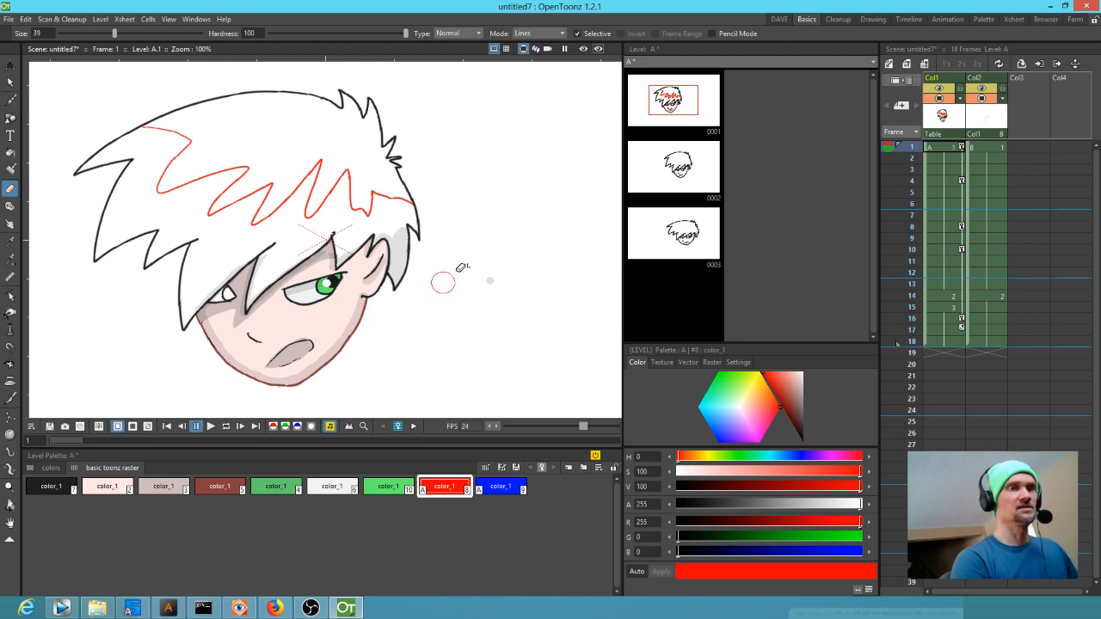
mouse_move(479, 236)
mouse_down()
mouse_move(418, 216)
mouse_move(401, 197)
mouse_move(366, 219)
mouse_move(322, 202)
mouse_move(211, 228)
mouse_move(237, 144)
mouse_move(193, 116)
mouse_move(209, 84)
mouse_up()
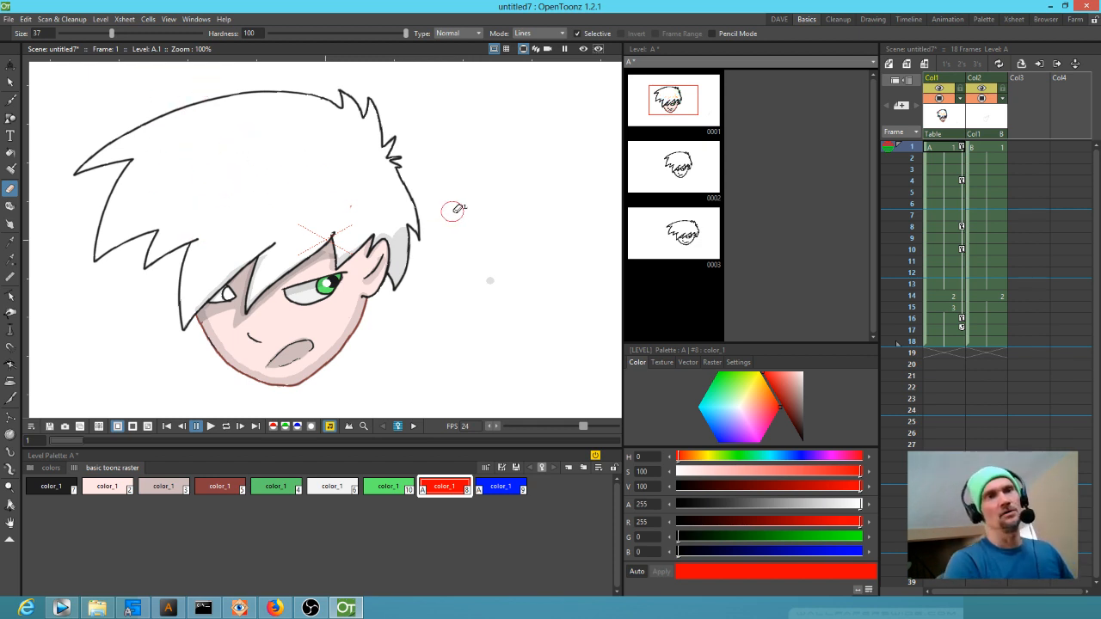
scroll(469, 219, down, 1)
scroll(465, 218, up, 1)
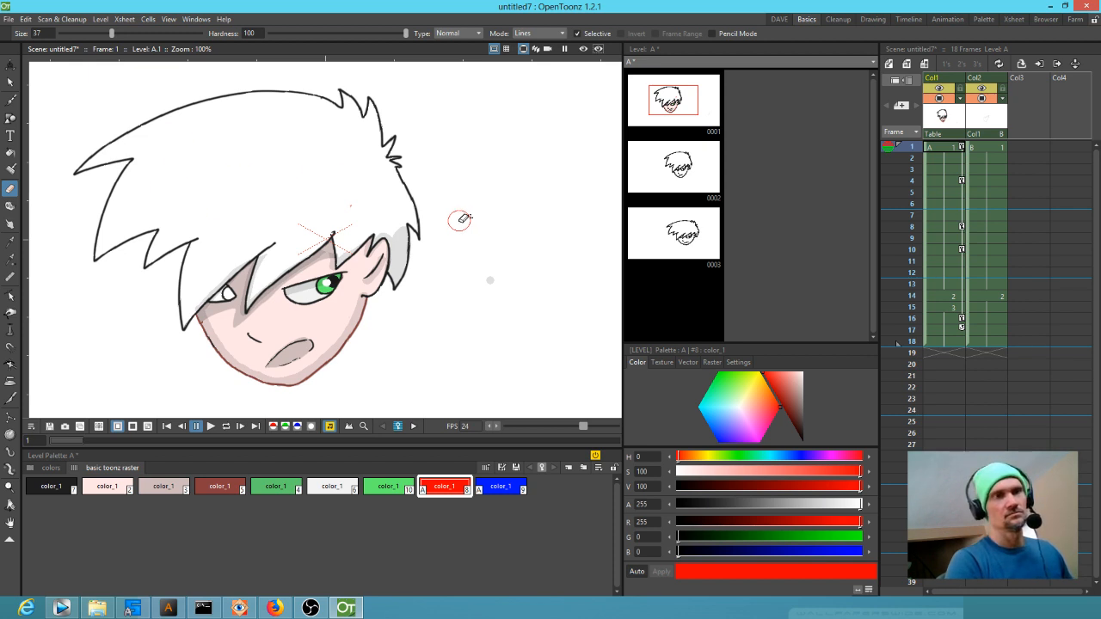
key(ctrl+z)
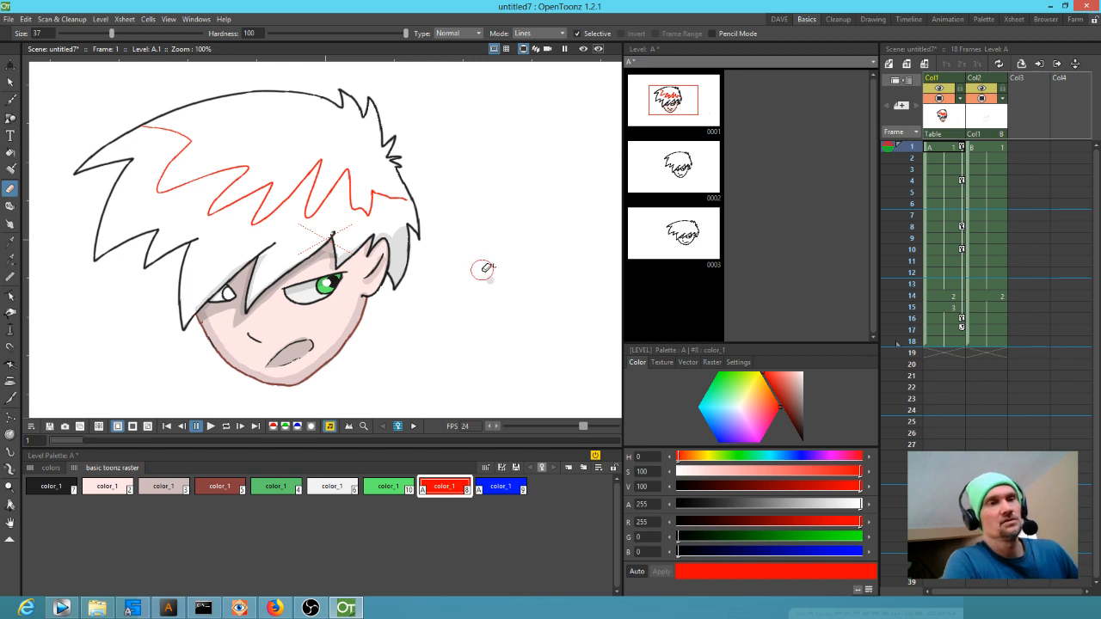
Open the recent scene "the battle.tnz", discarding the changes to the current scene
click(8, 19)
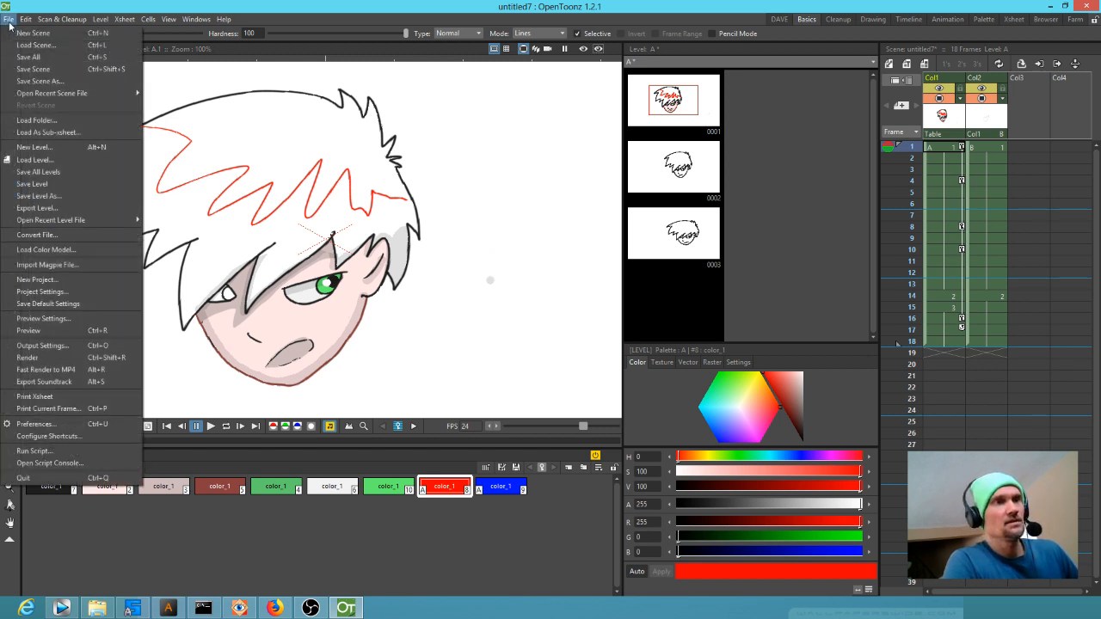
mouse_move(37, 94)
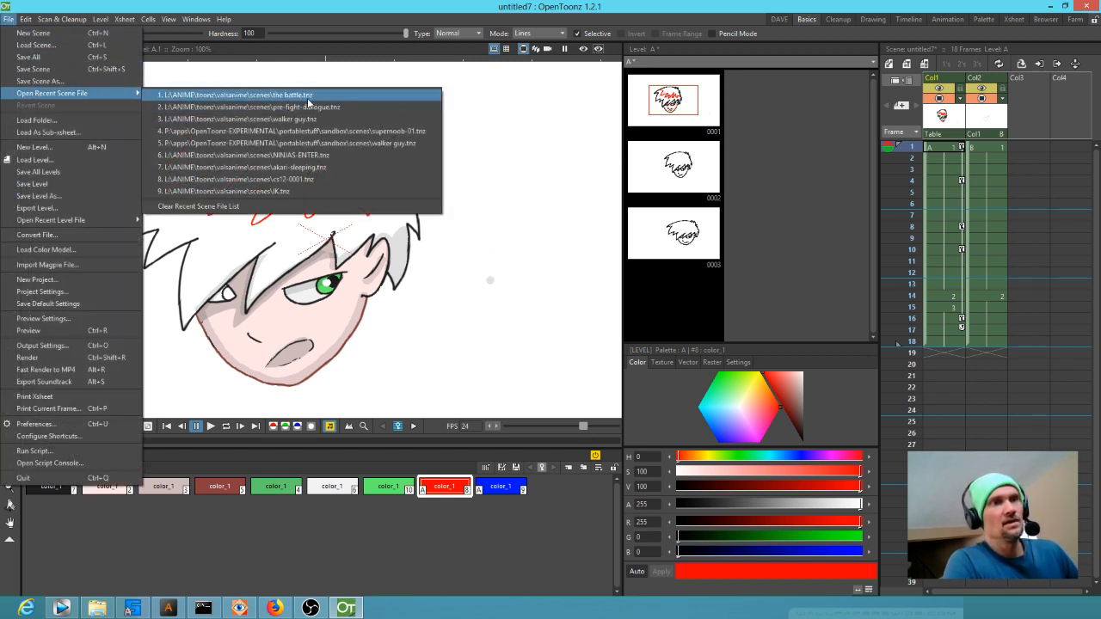
click(308, 97)
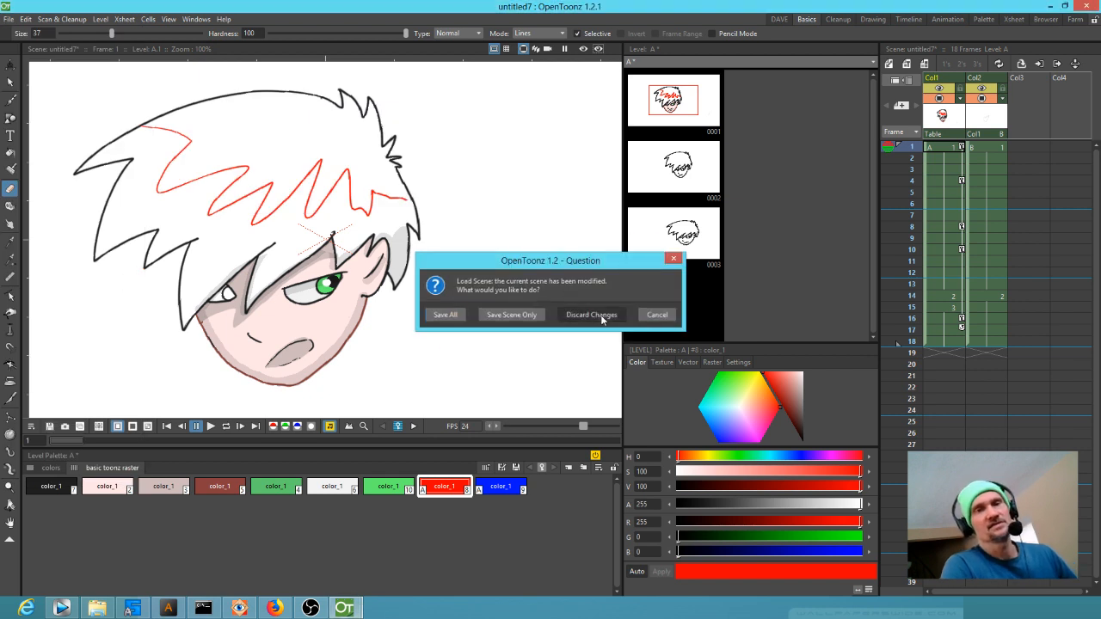
click(570, 333)
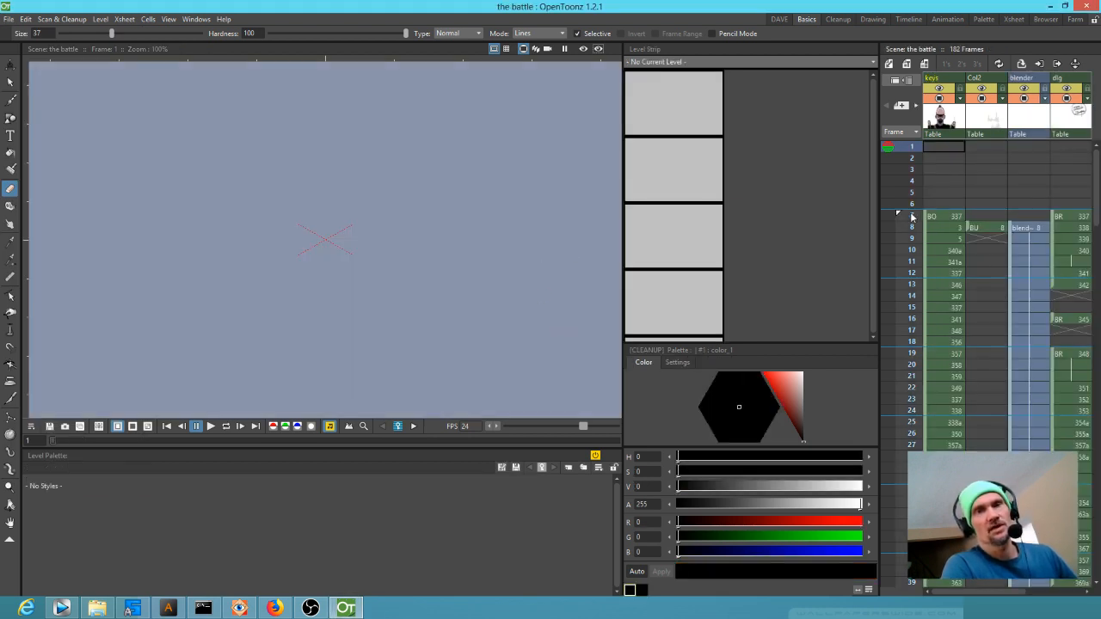
Show the masked character at frame 7 and scrub the timeline forward to frame 18 and back to frame 15
click(913, 217)
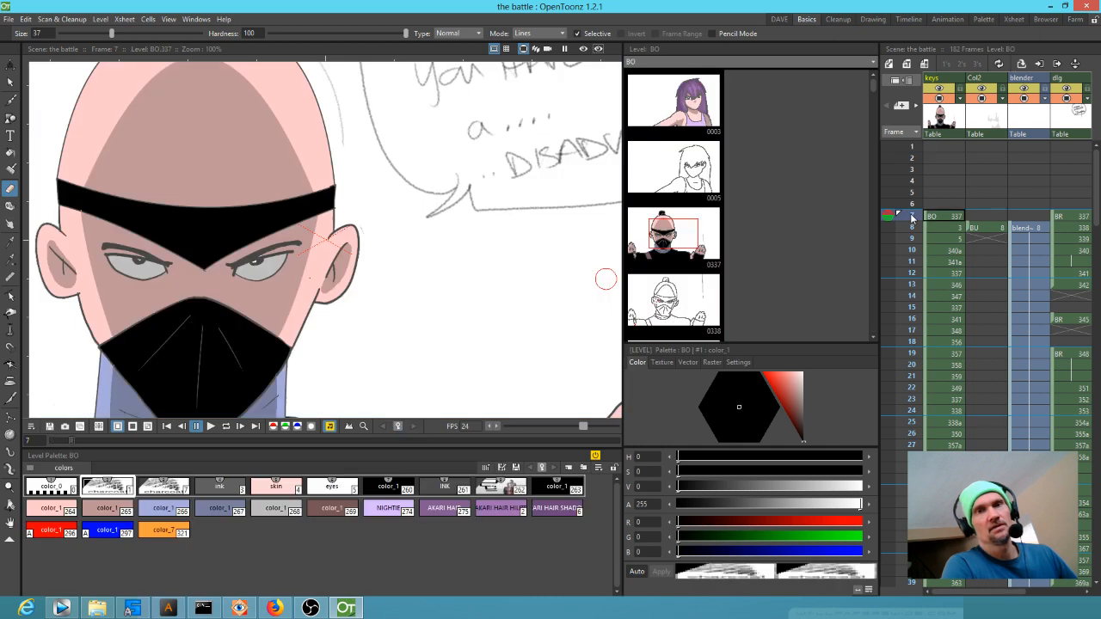
scroll(413, 236, down, 3)
drag(418, 226, 398, 221)
drag(914, 225, 917, 342)
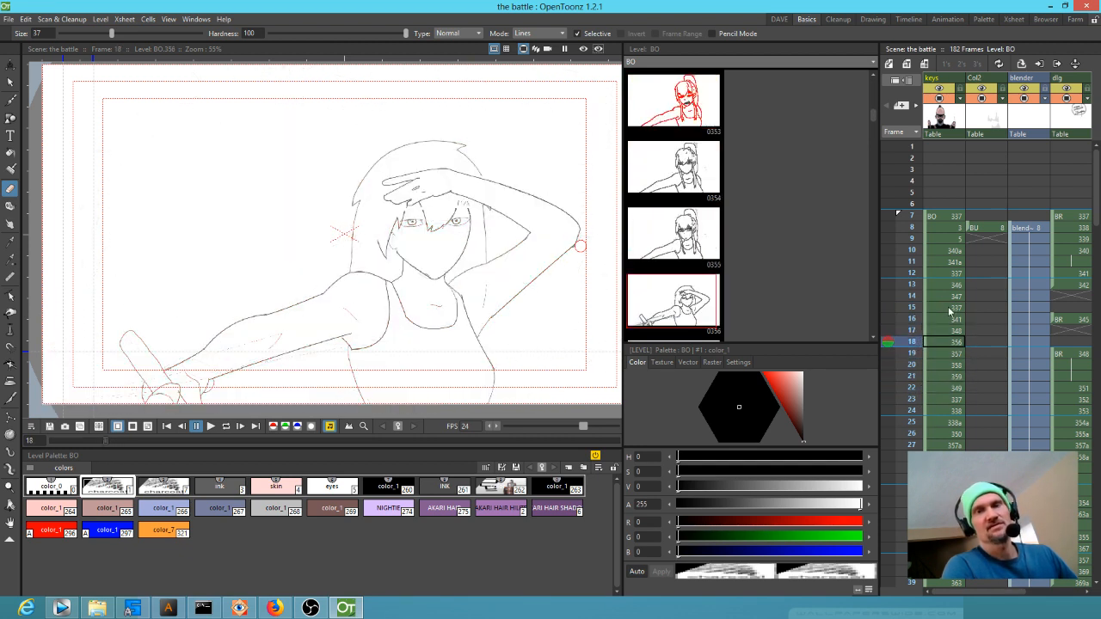
drag(949, 308, 955, 195)
mouse_move(913, 231)
mouse_down()
mouse_move(925, 305)
mouse_move(926, 199)
mouse_up()
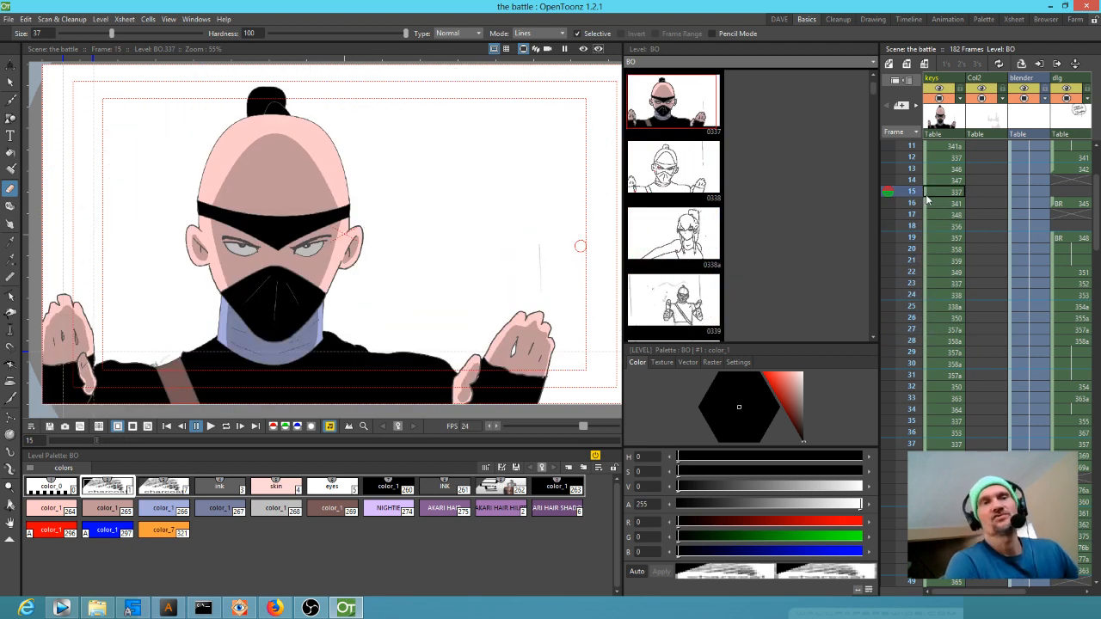
Return to the drawing at frame 7 in the keys column and scrub through the scene to frame 43
drag(943, 205, 942, 209)
scroll(943, 209, up, 1)
scroll(961, 263, up, 3)
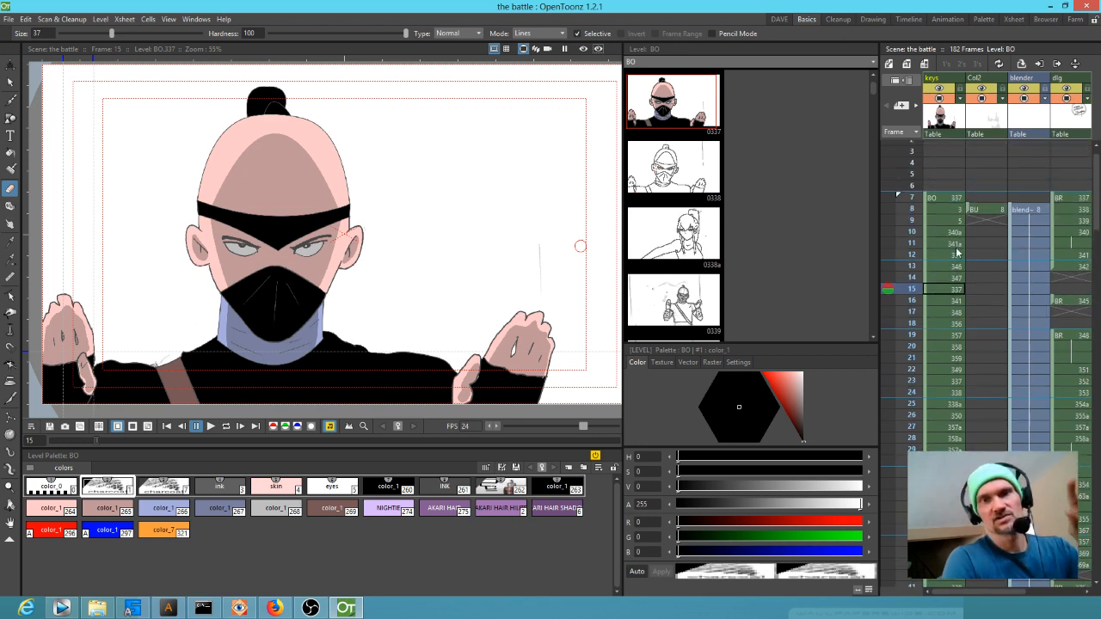
click(942, 200)
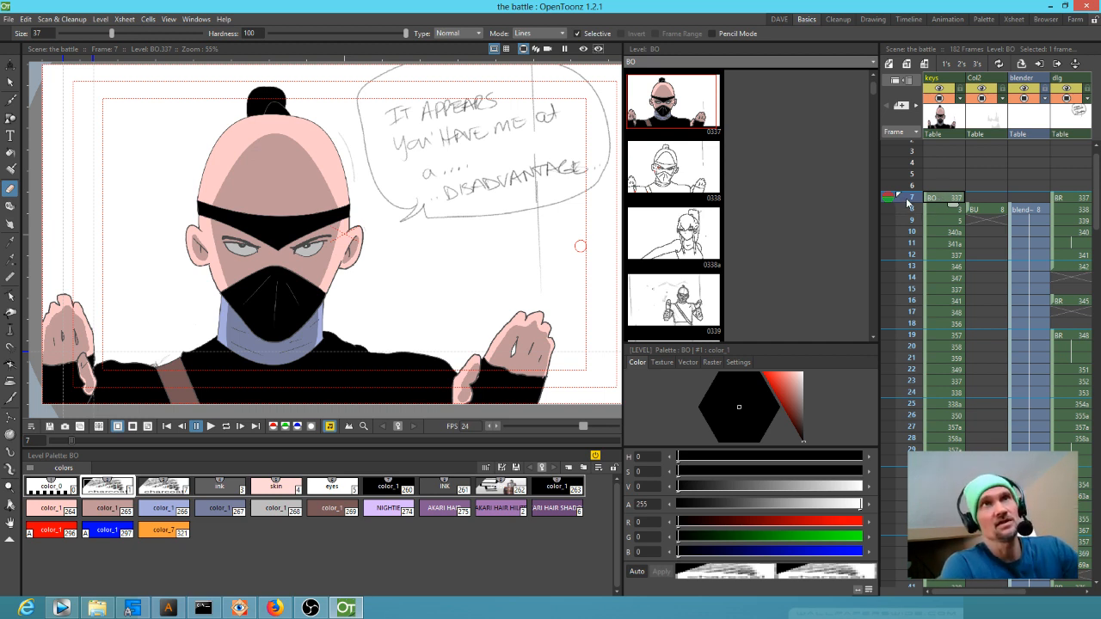
drag(911, 203, 906, 472)
key(Down)
key(Up)
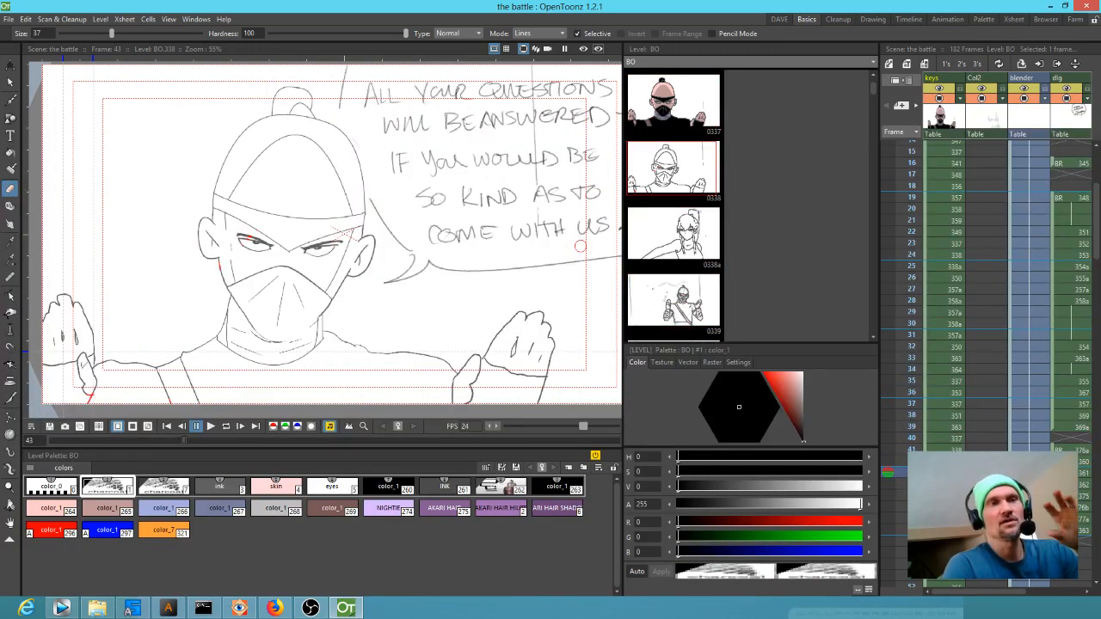